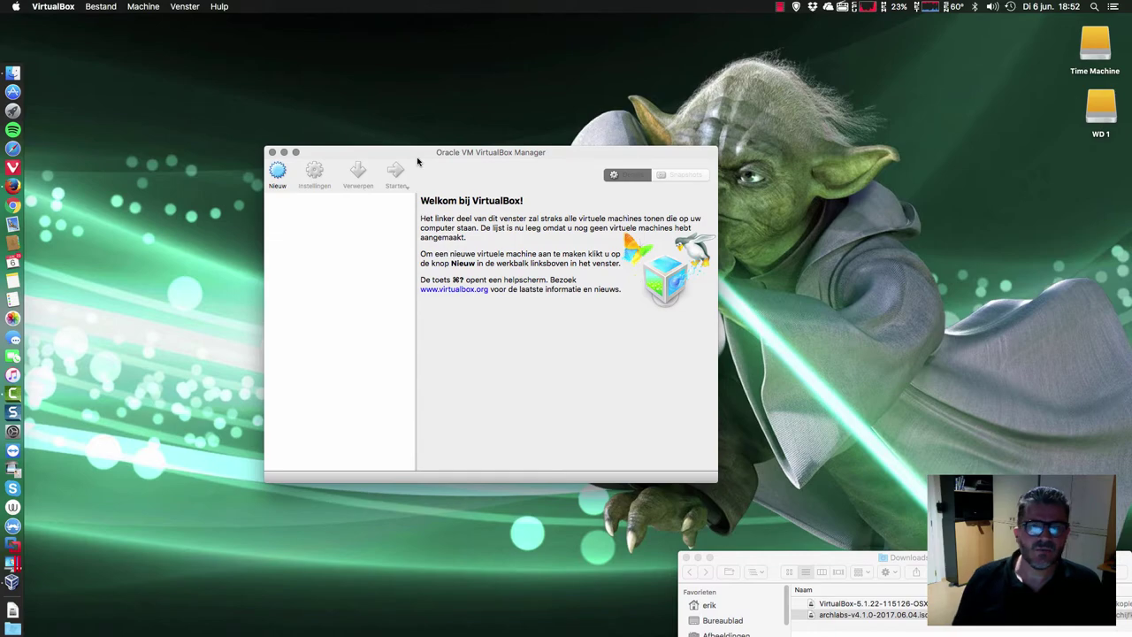
- Open the ArchLabs download page on SourceForge, then hide Firefox and nudge the VirtualBox Manager
click(14, 184)
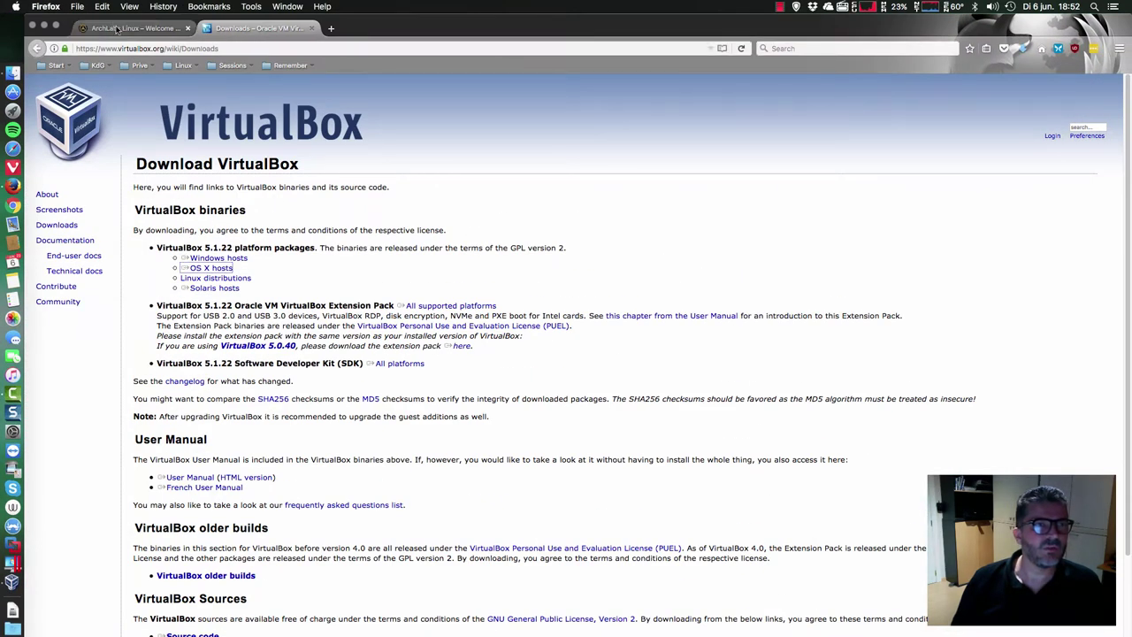
click(118, 29)
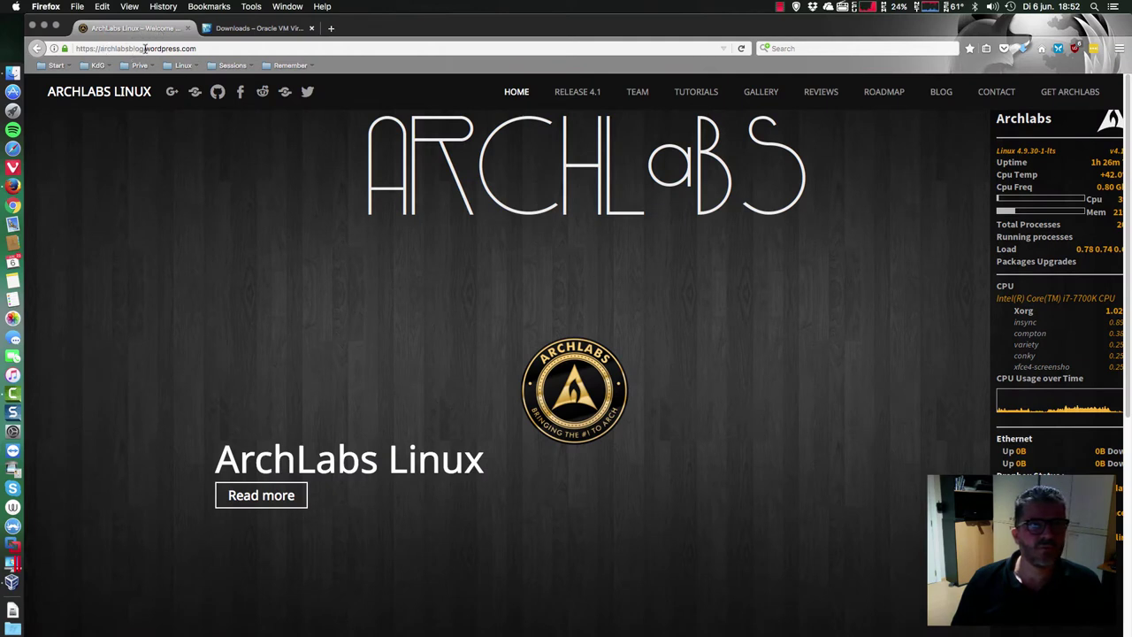
click(1070, 92)
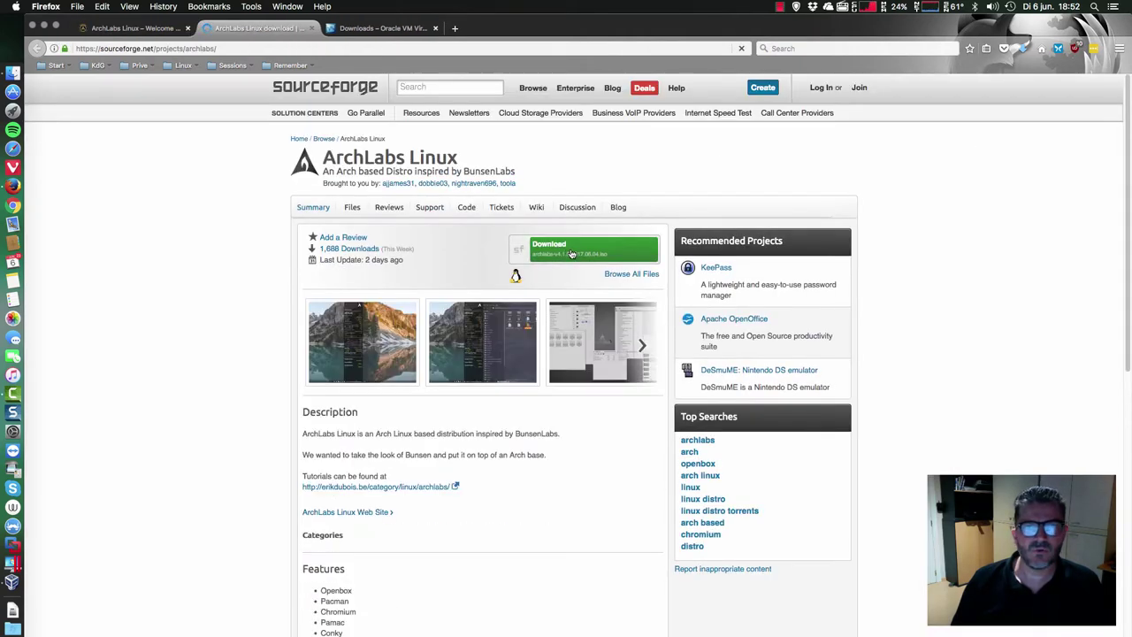
click(44, 27)
drag(571, 169, 606, 156)
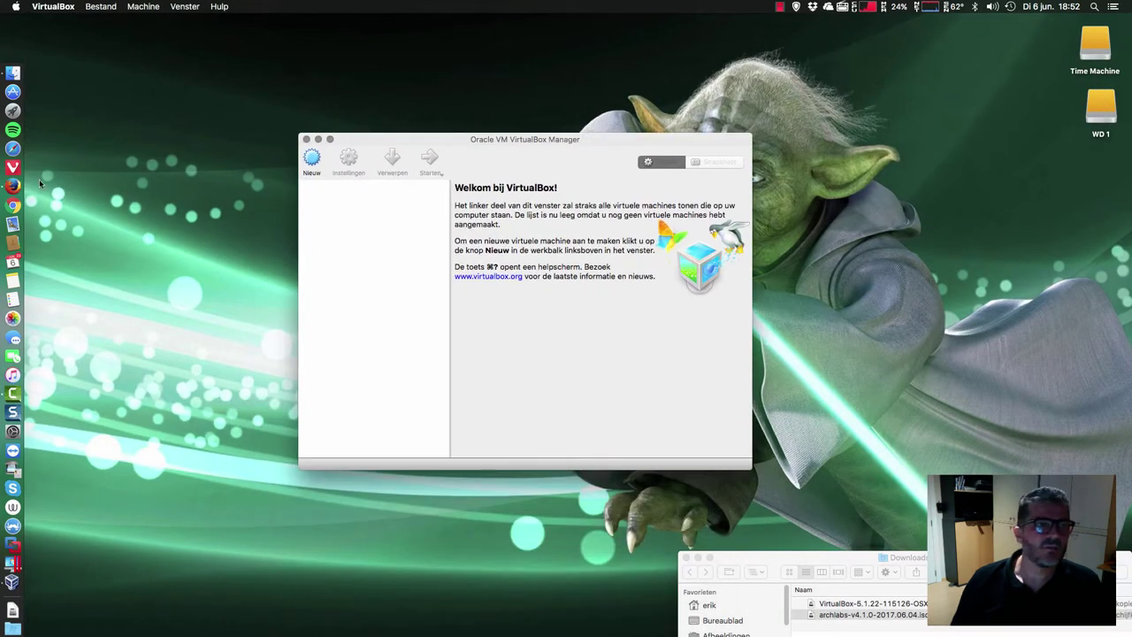
- Get the VirtualBox package for OS X hosts, then select the downloaded ArchLabs ISO
click(13, 185)
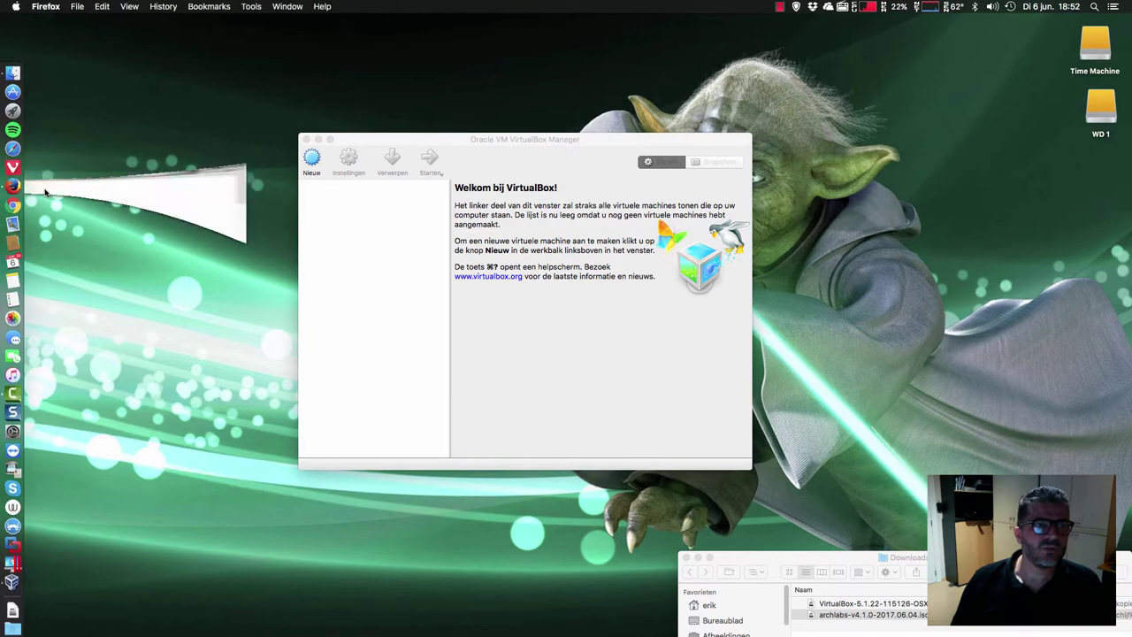
click(383, 29)
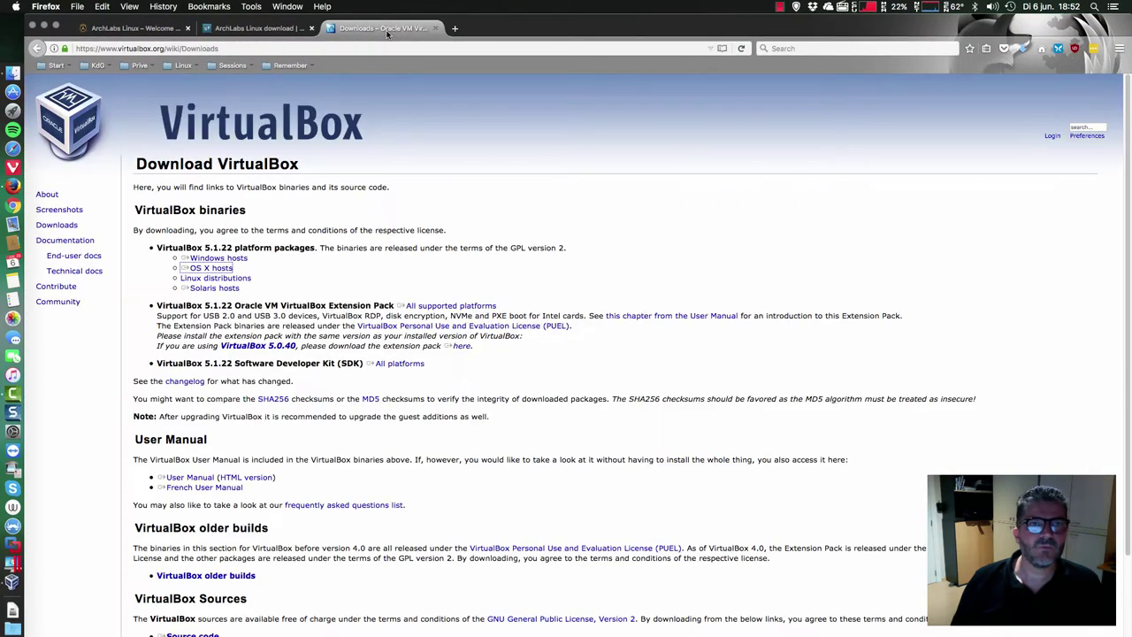
click(219, 267)
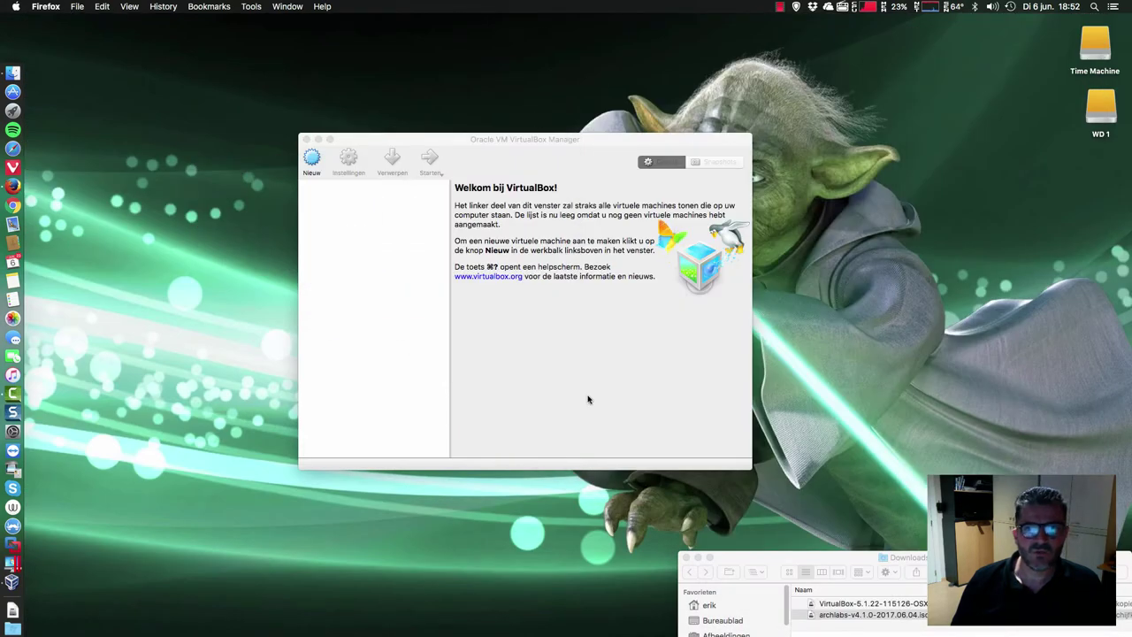
click(877, 614)
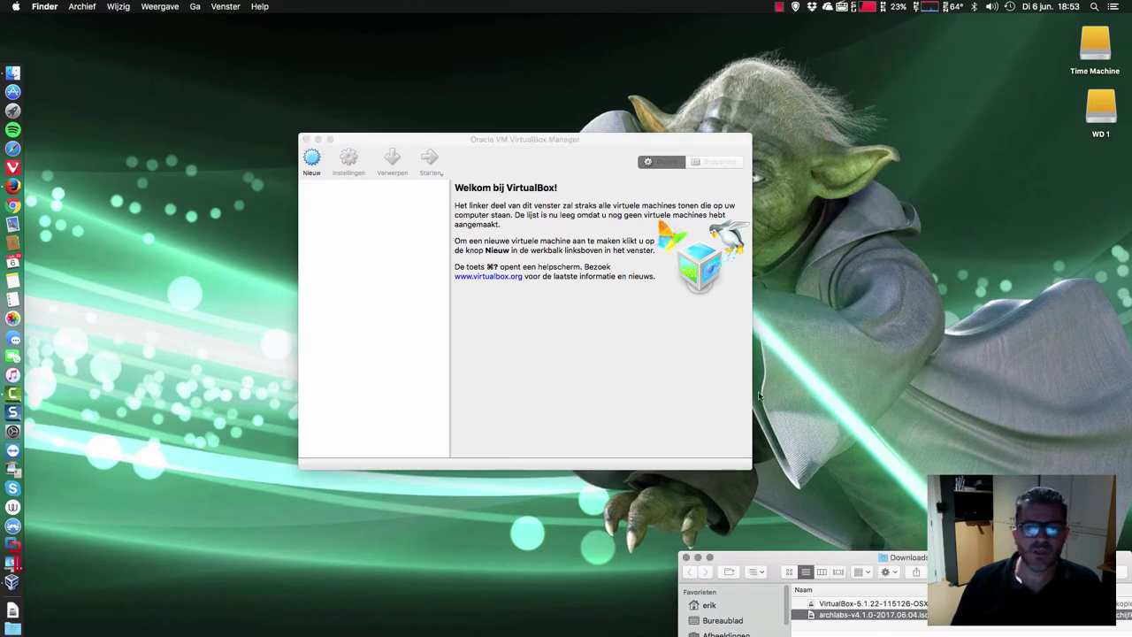
- Start the new virtual machine wizard in the Dutch interface and cancel it
click(538, 301)
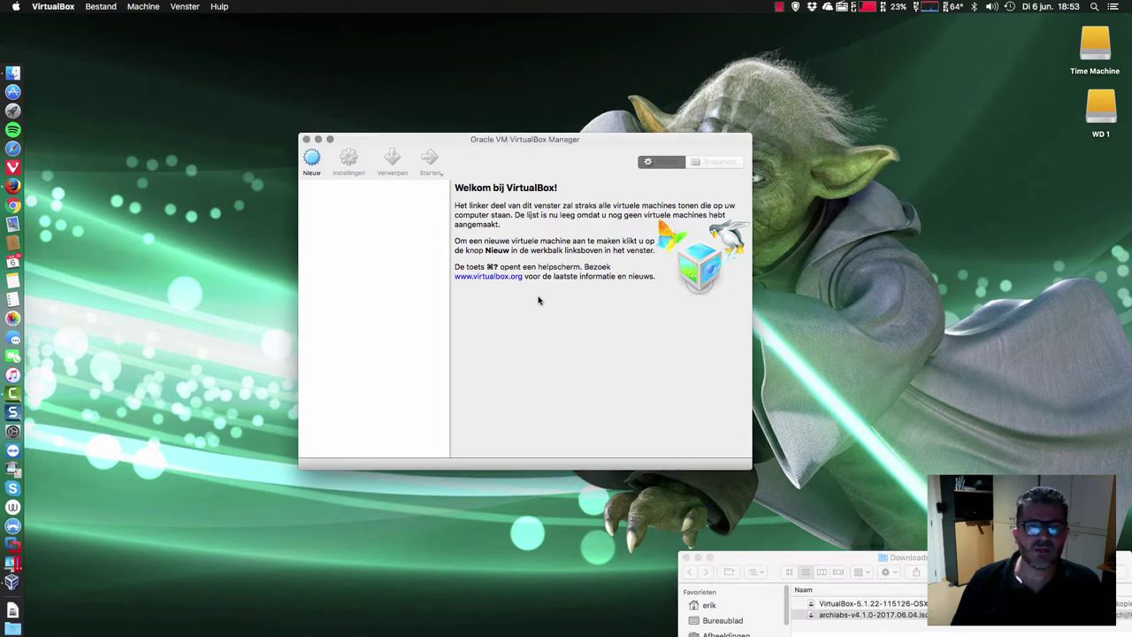
click(312, 160)
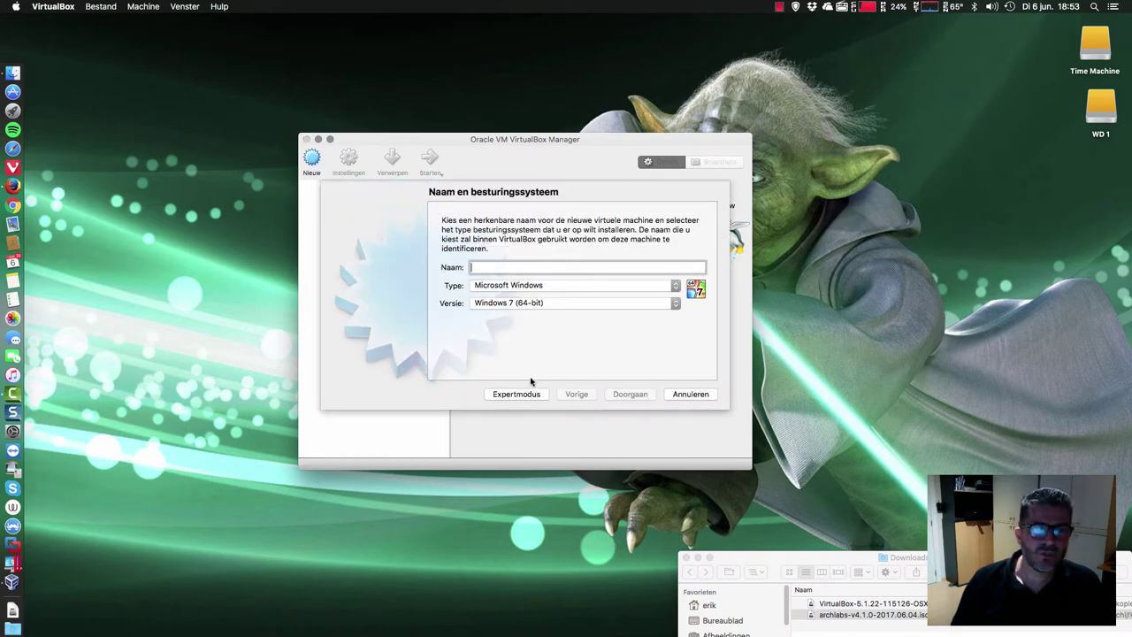
click(690, 394)
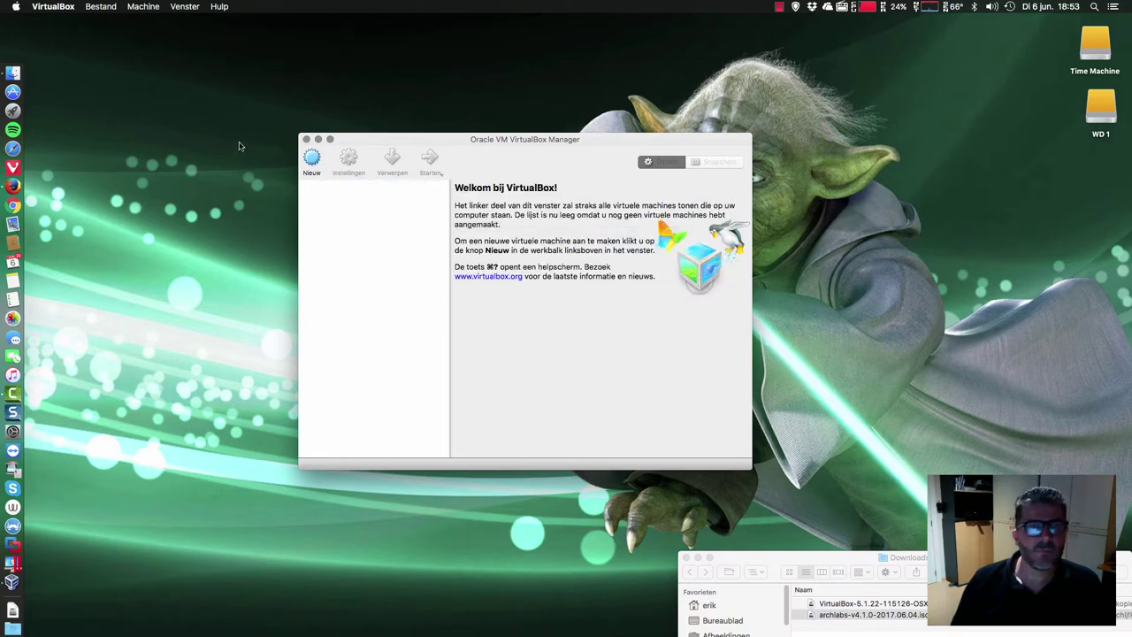
- Set the interface language to English (ingebouwd) in Preferences, then restart the new-machine wizard
click(97, 4)
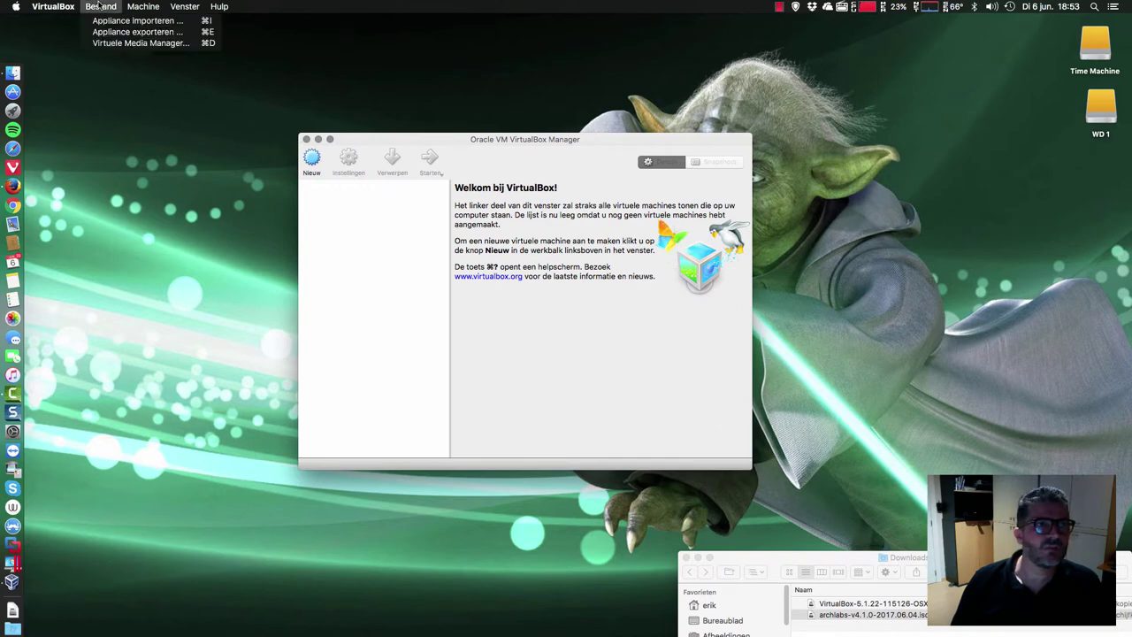
mouse_move(71, 6)
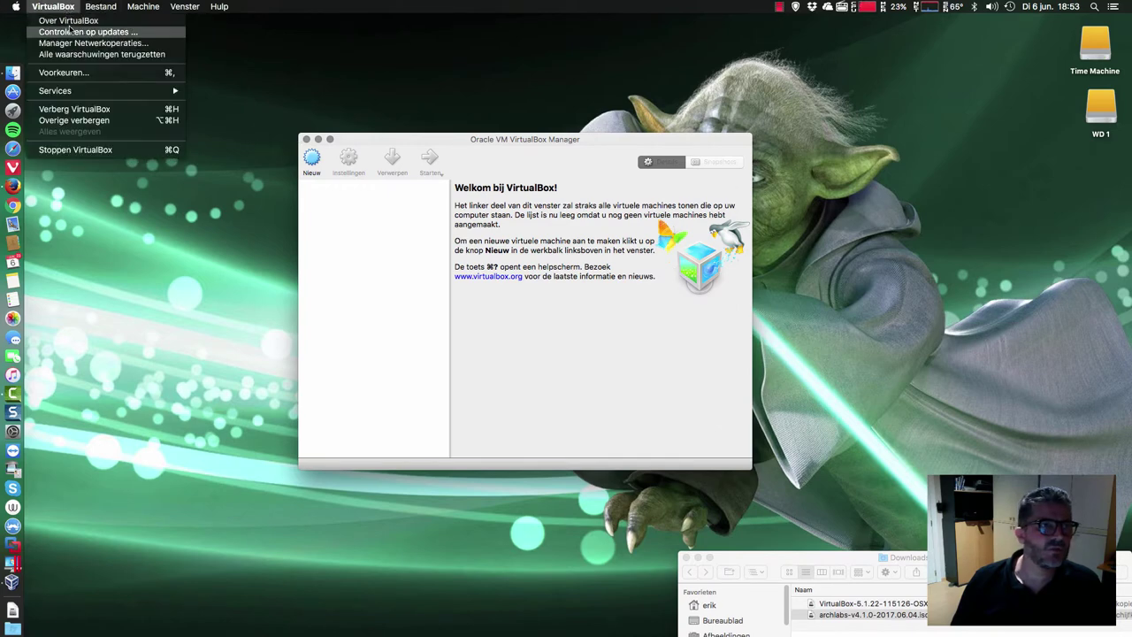
click(64, 72)
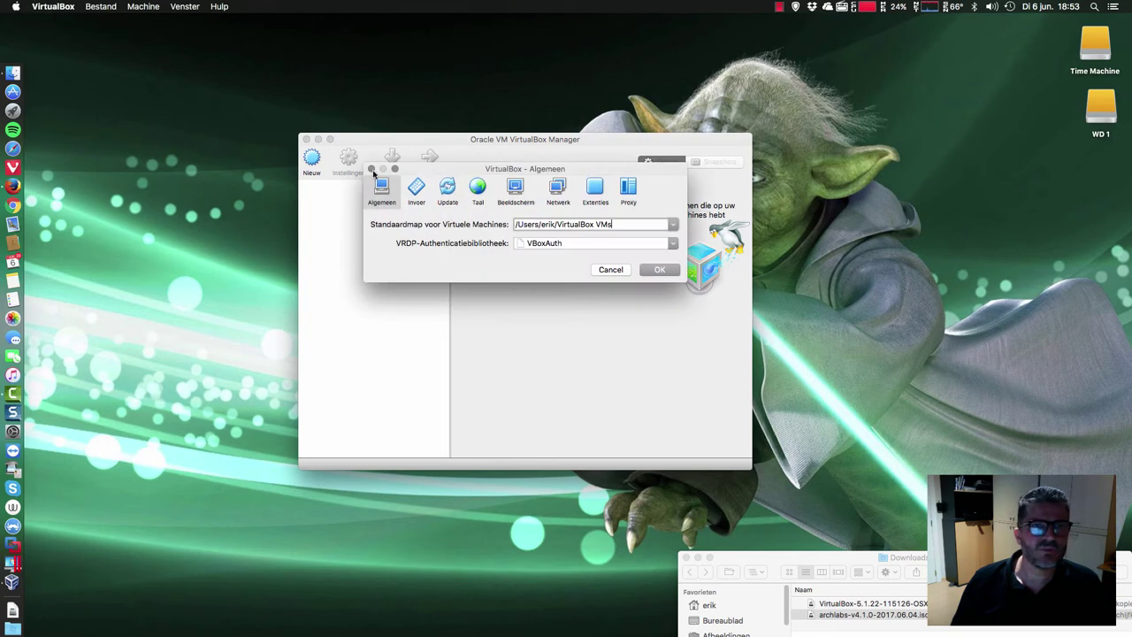
click(477, 188)
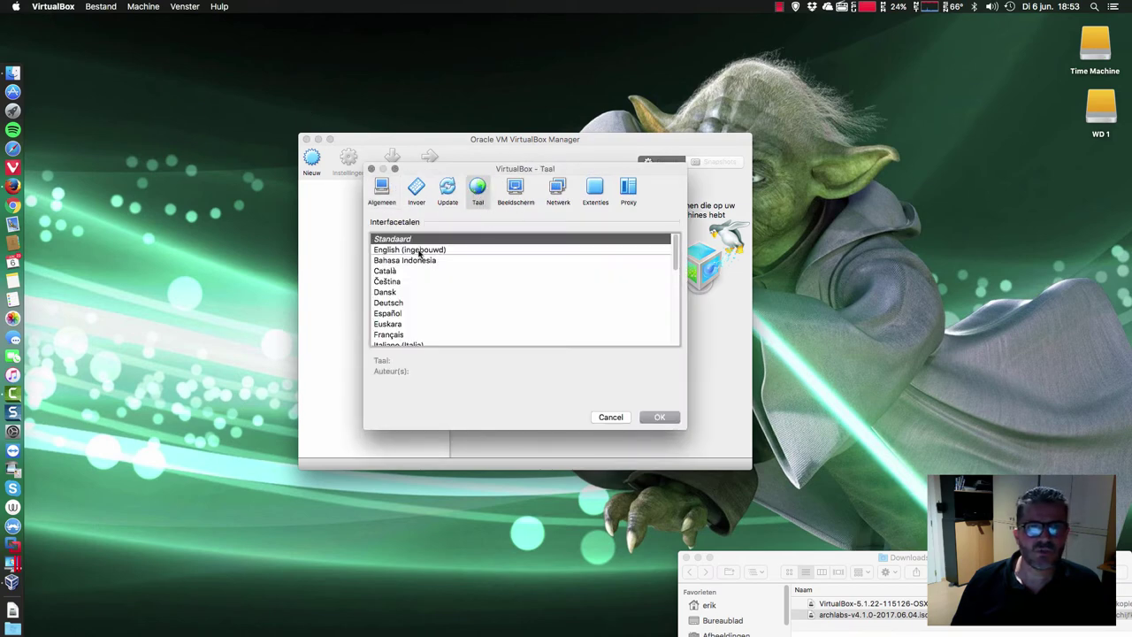
click(419, 252)
click(662, 416)
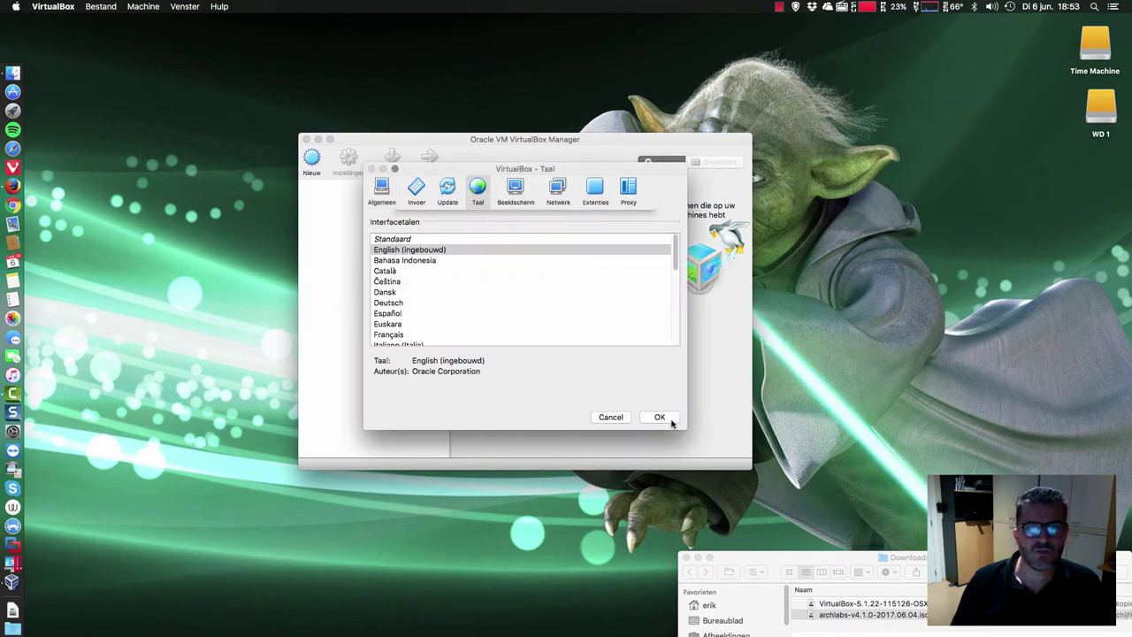
click(311, 160)
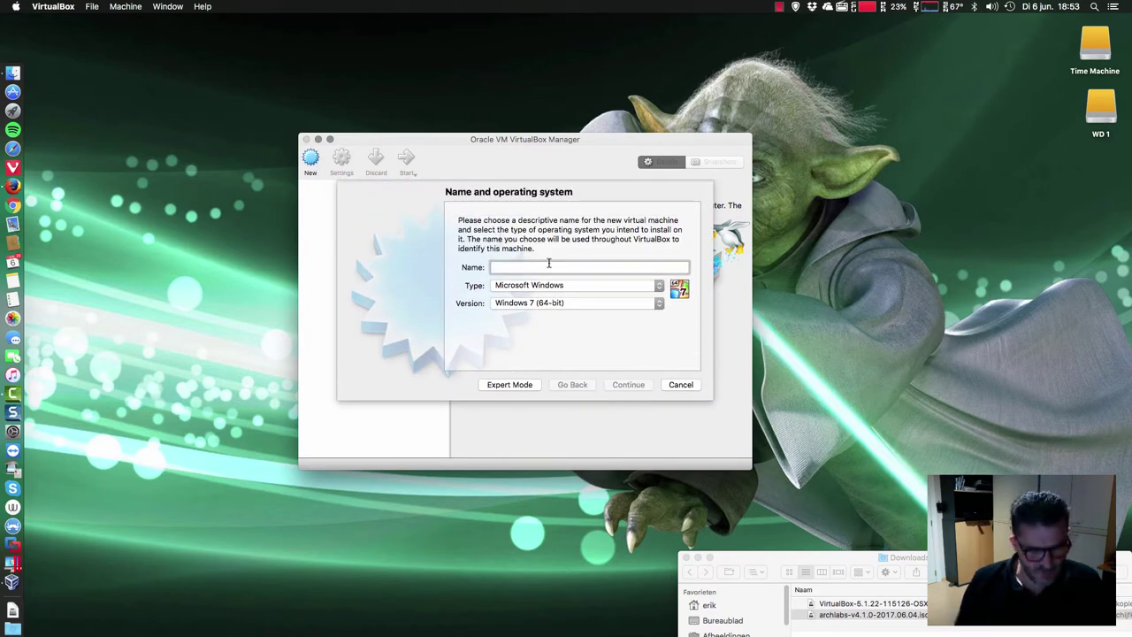
- Name the new machine archlabs (Arch Linux 64-bit) and give it 2048 MB of memory
text(archlabs)
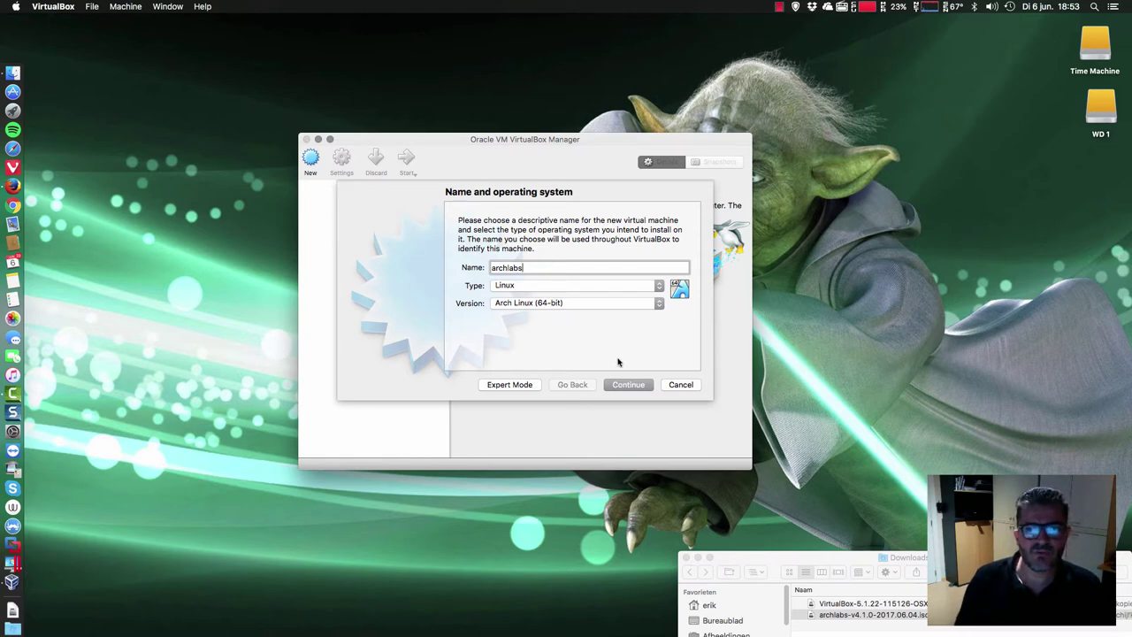
click(638, 387)
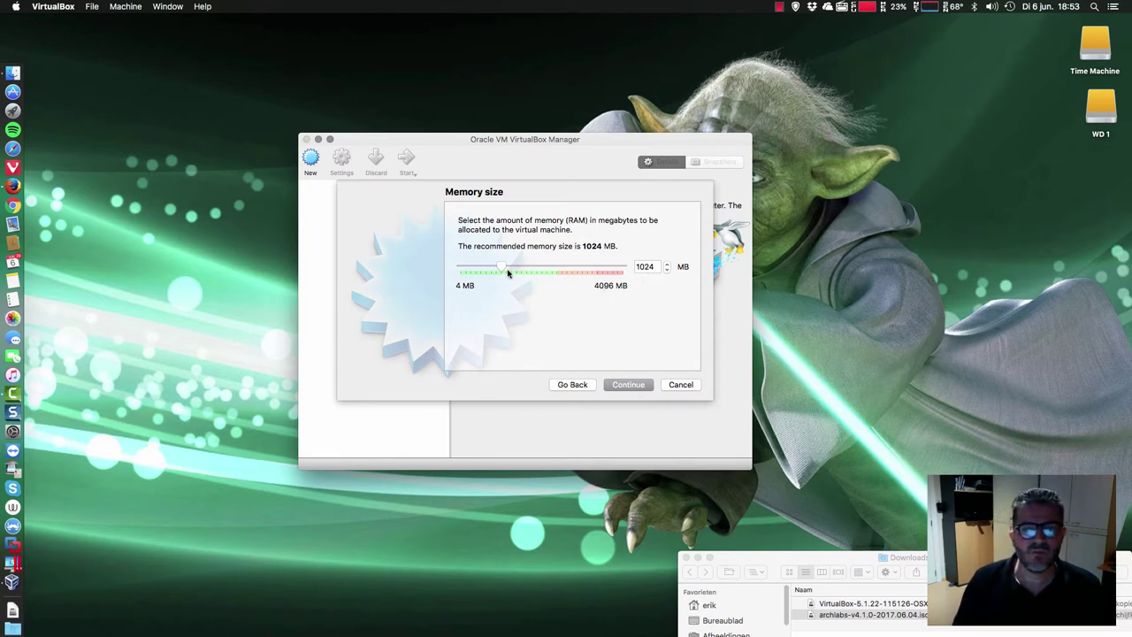
drag(505, 269, 541, 268)
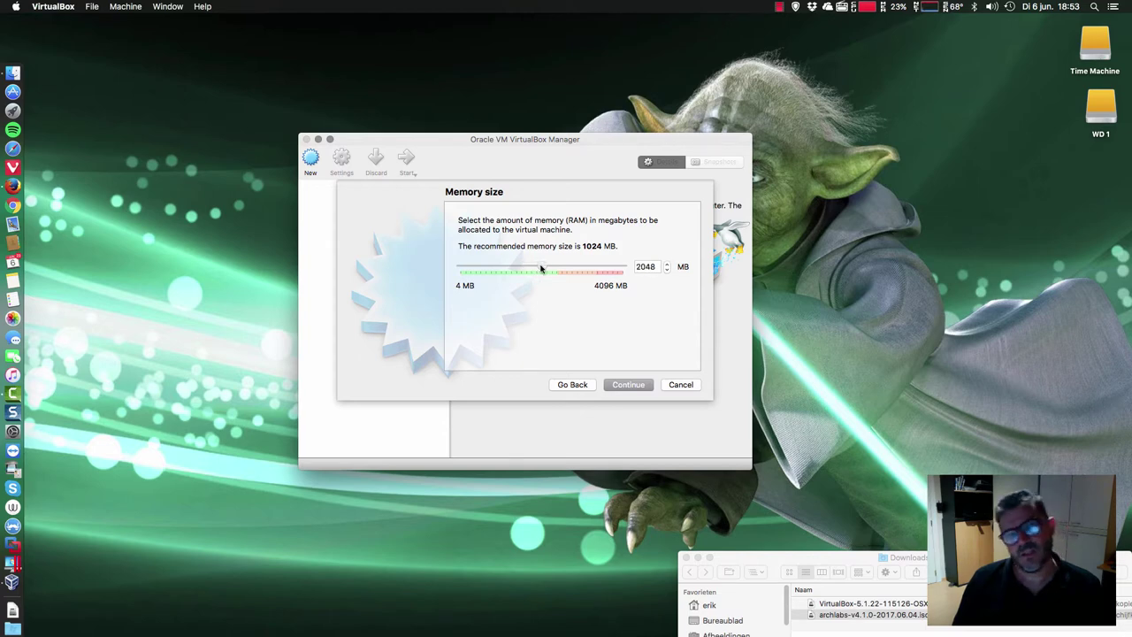
click(633, 387)
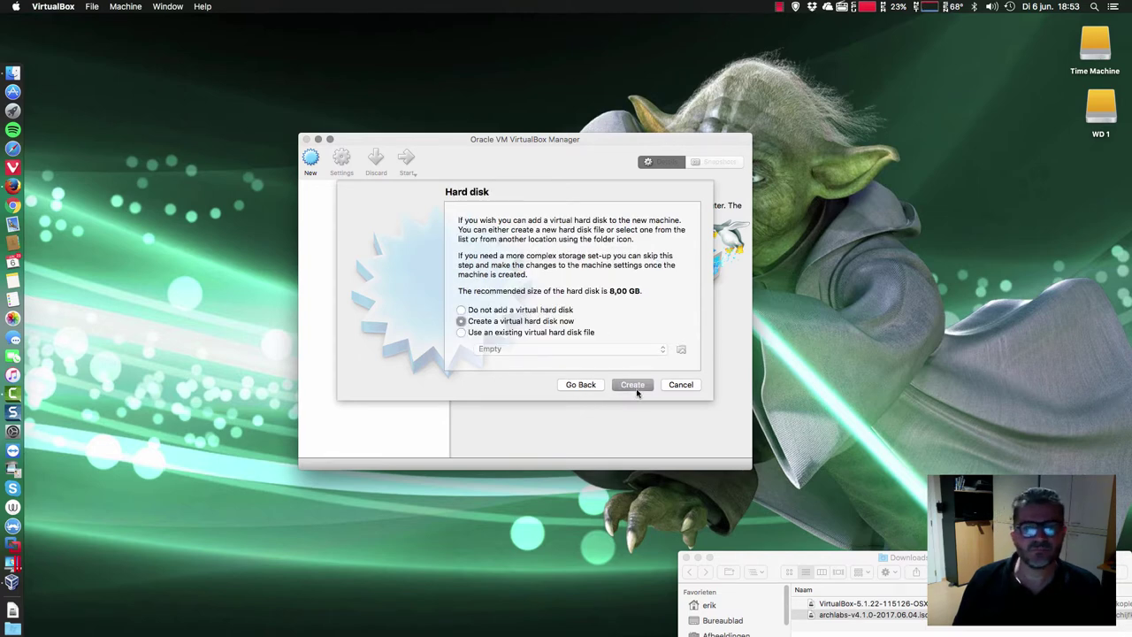
- Create a 14,34 GB VDI virtual hard disk and finish the machine
click(635, 387)
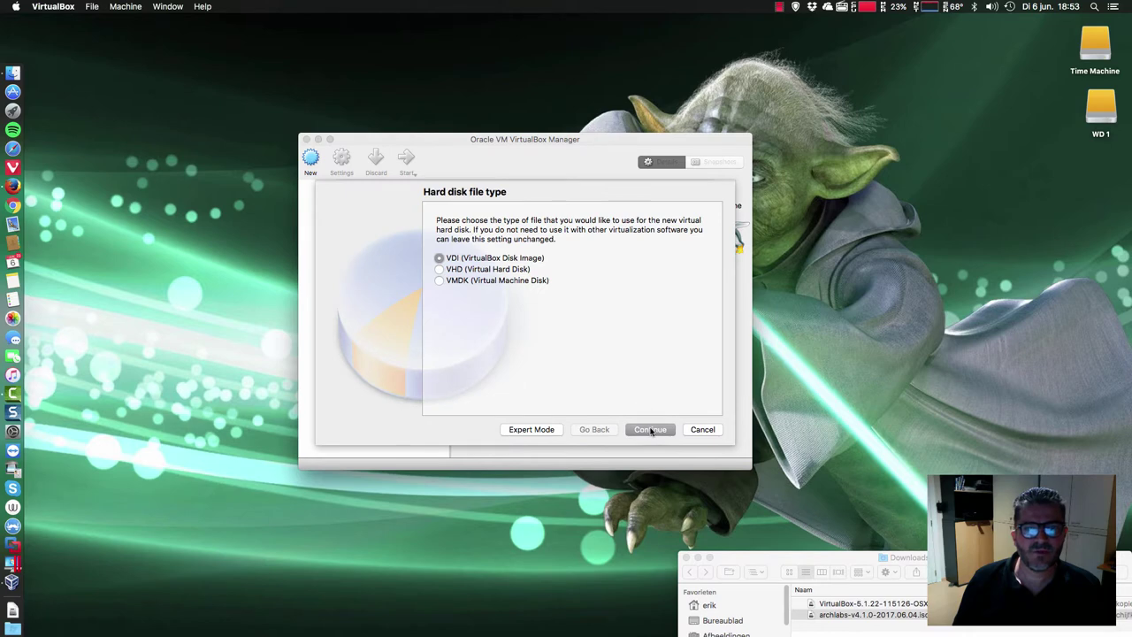
click(651, 430)
click(653, 430)
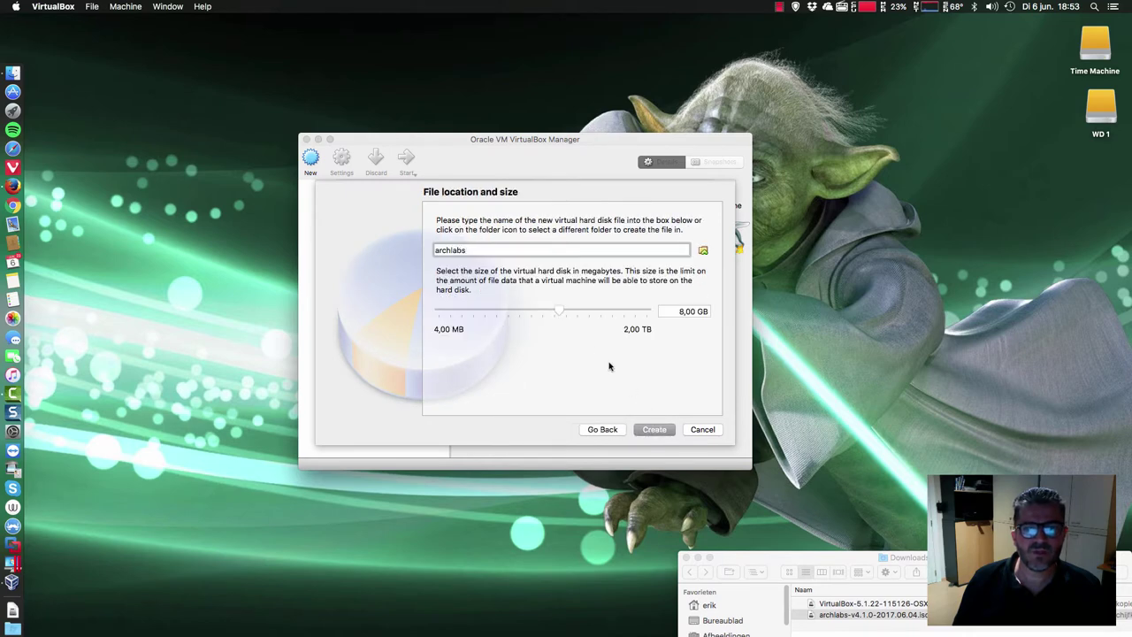
drag(559, 312, 567, 311)
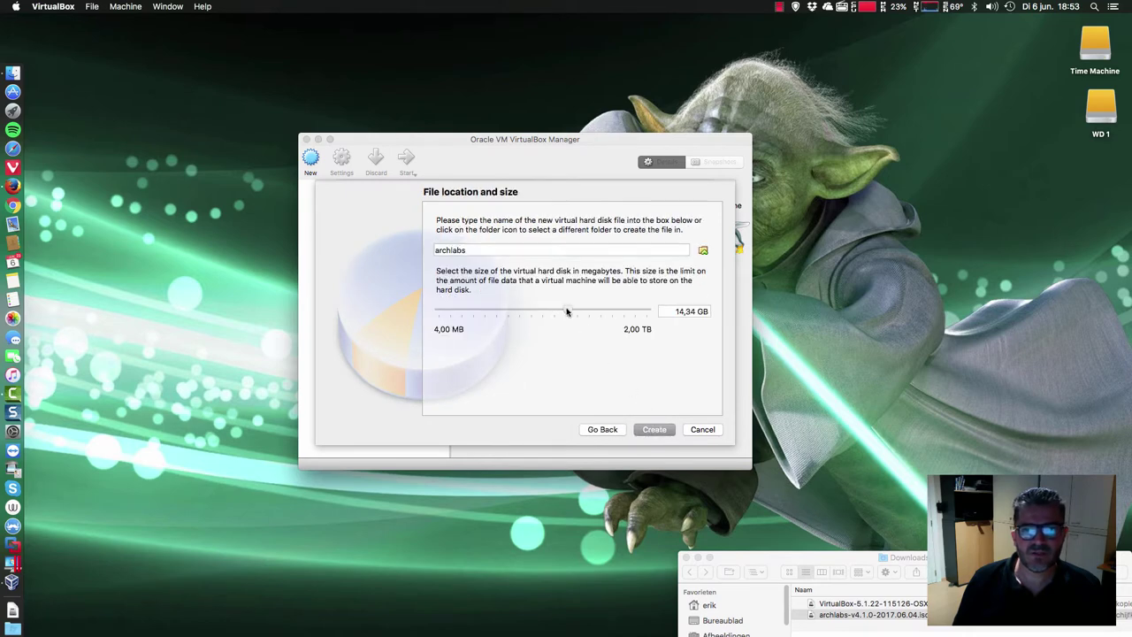
click(652, 430)
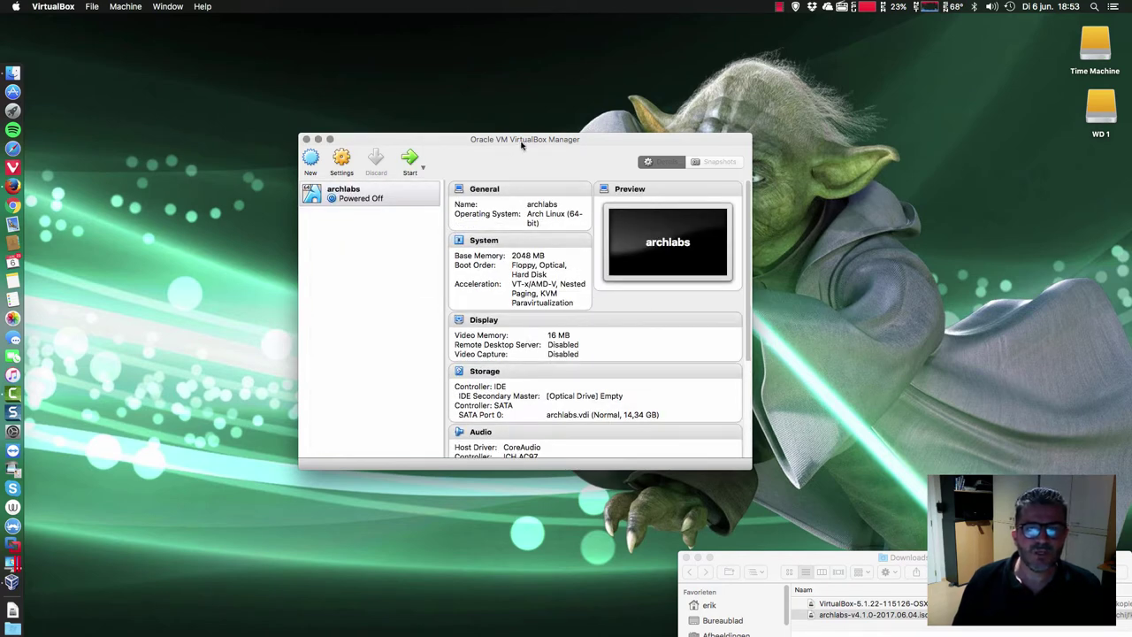
- Open archlabs' settings and look through the General page's tabs
drag(522, 145, 517, 130)
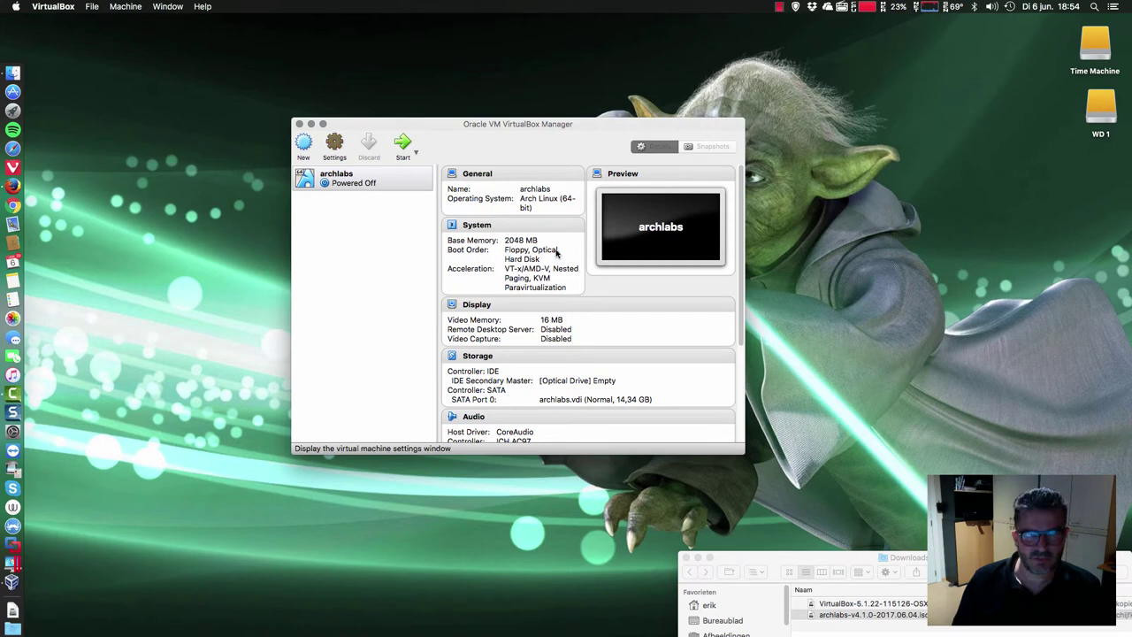
key(super+s)
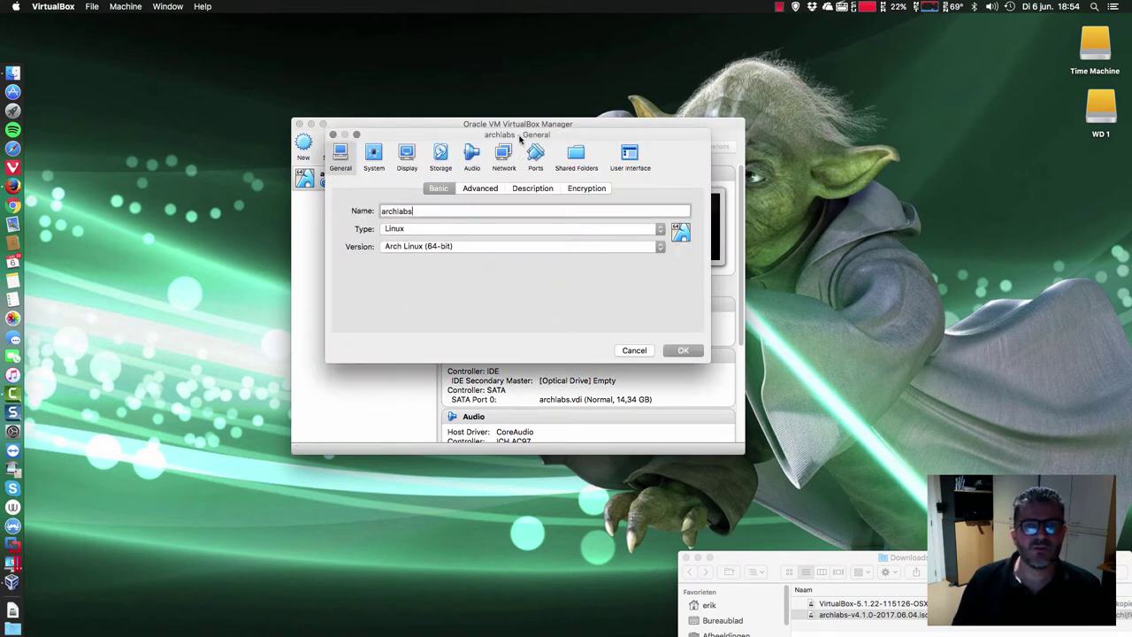
drag(520, 137, 537, 208)
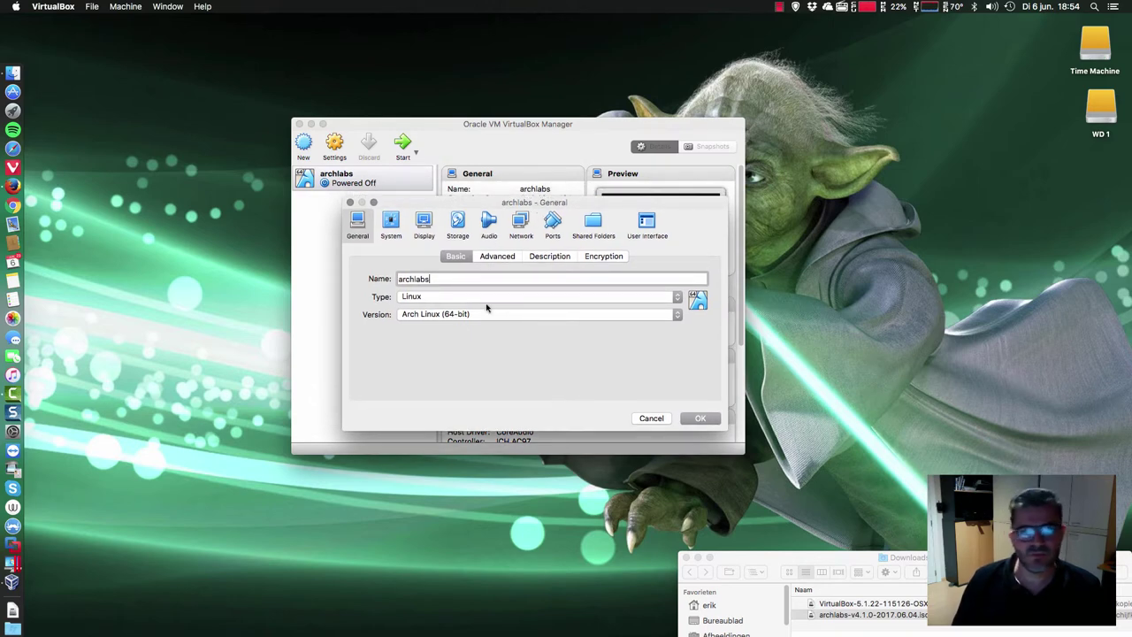
click(496, 260)
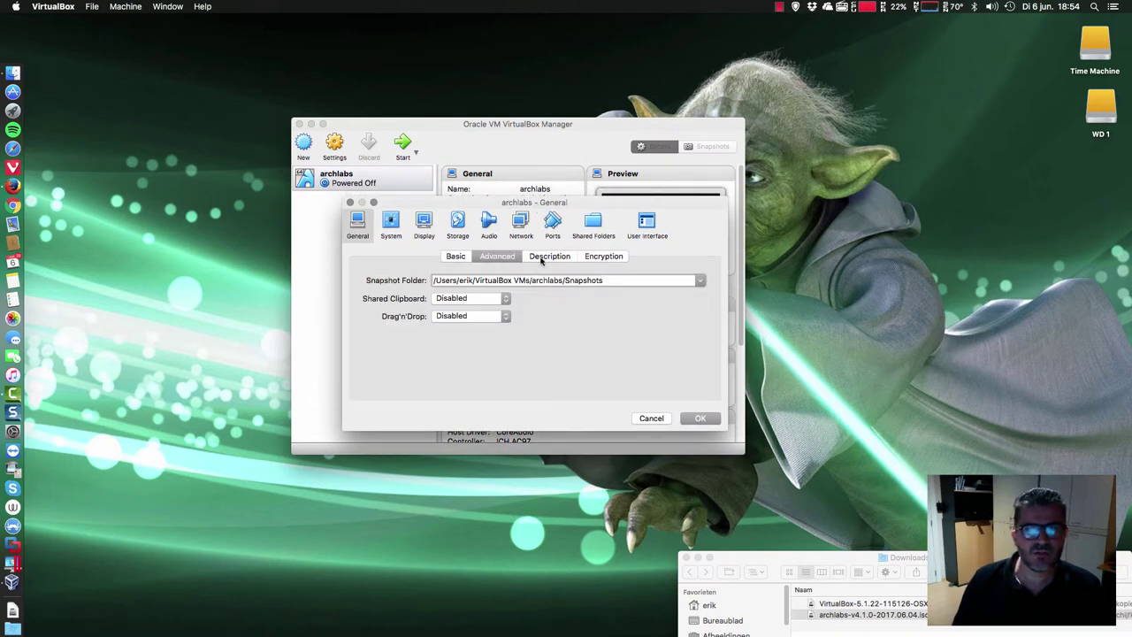
click(544, 258)
click(593, 257)
click(453, 257)
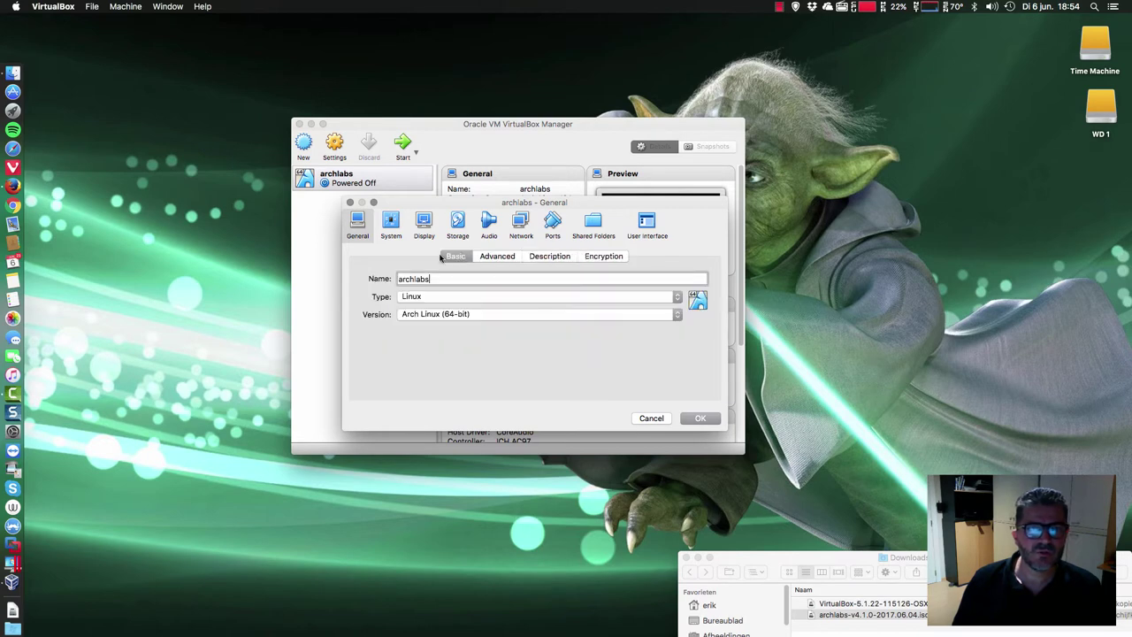
- Set 2 processors, raise video memory to 82 MB and enable 3D acceleration
click(392, 228)
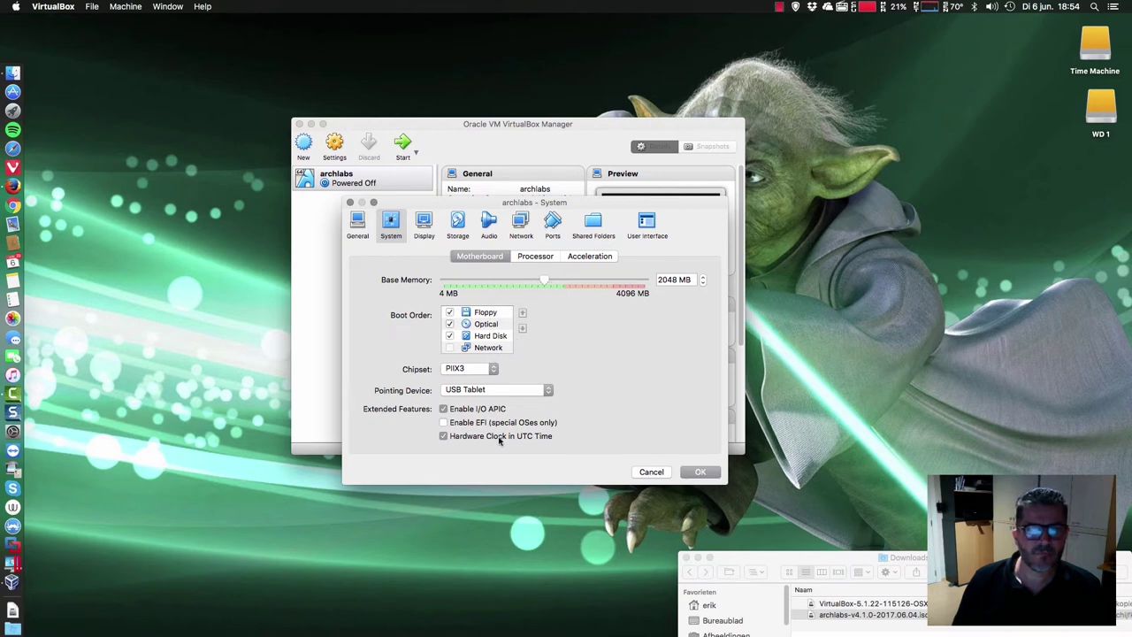
click(532, 256)
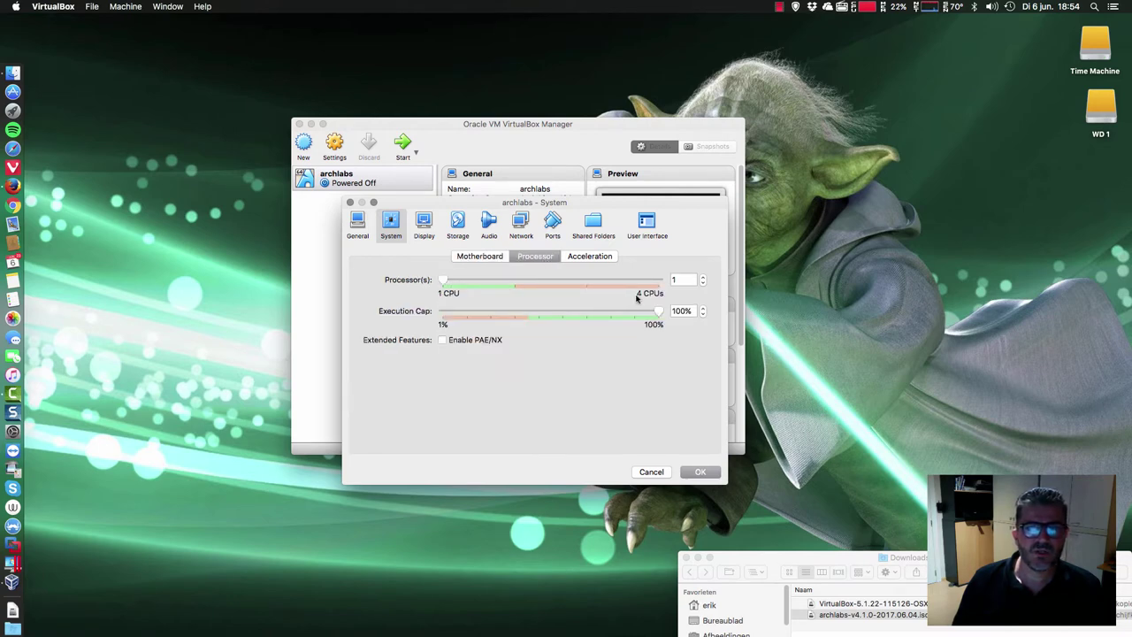
click(703, 282)
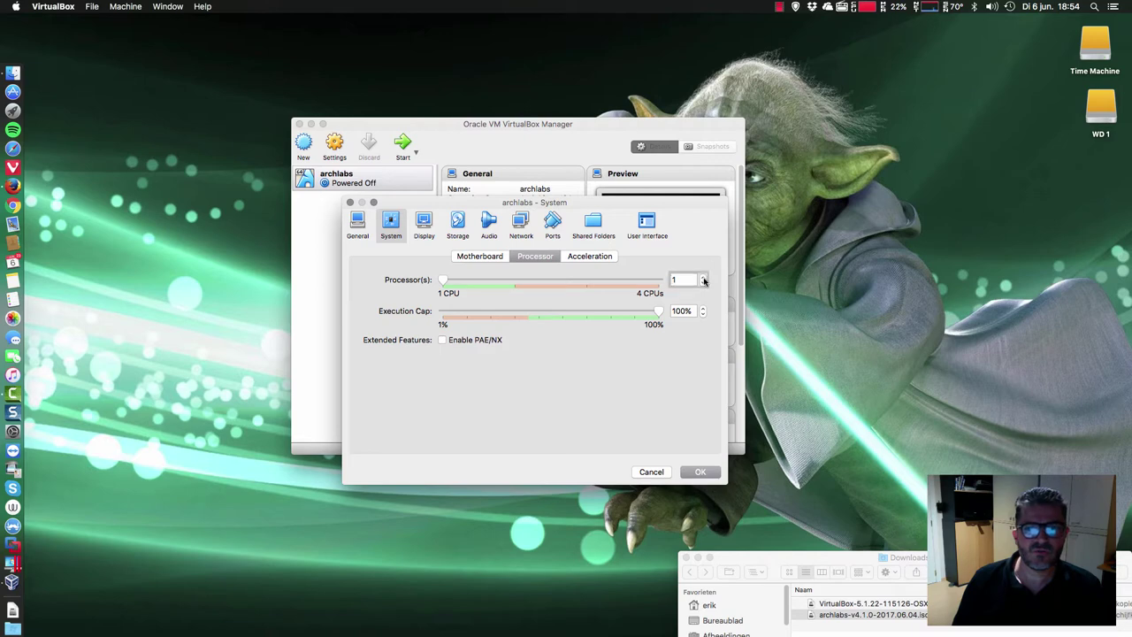
click(704, 279)
click(424, 224)
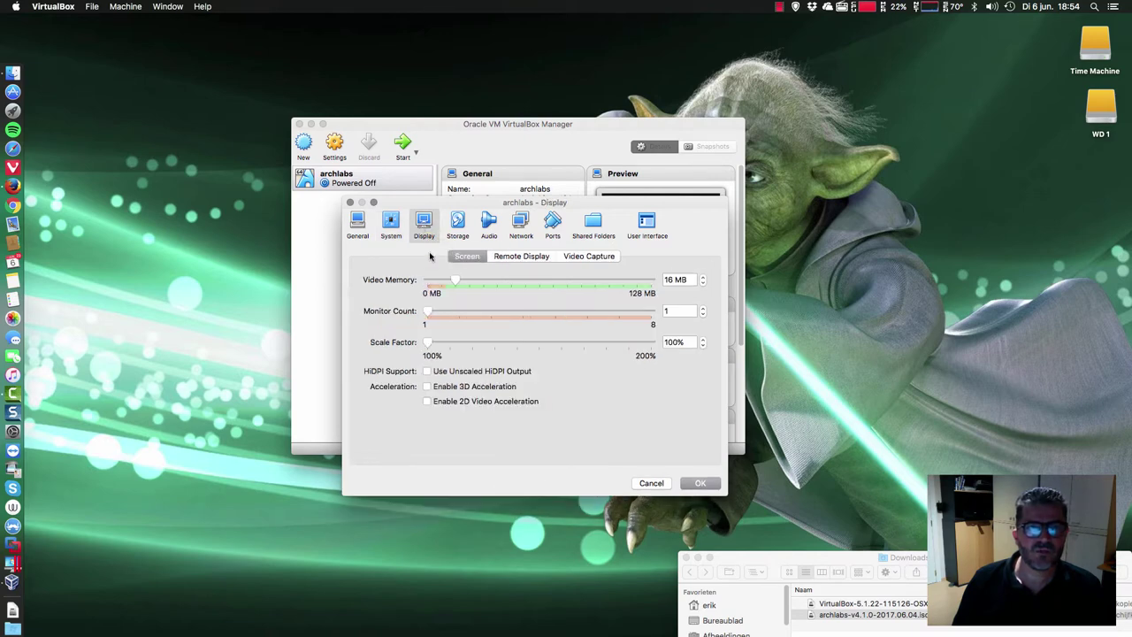
drag(457, 283, 570, 284)
click(428, 388)
- Review the Storage, Audio, Network, Ports, Shared Folders and User Interface pages, then apply with OK
click(464, 224)
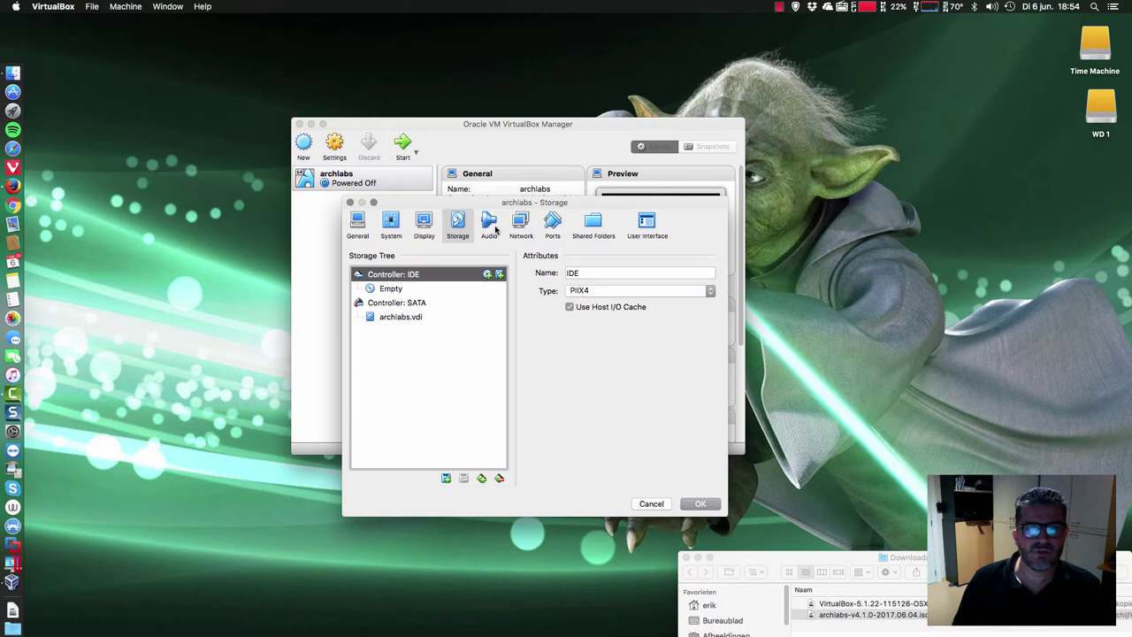
click(489, 222)
click(527, 225)
click(548, 226)
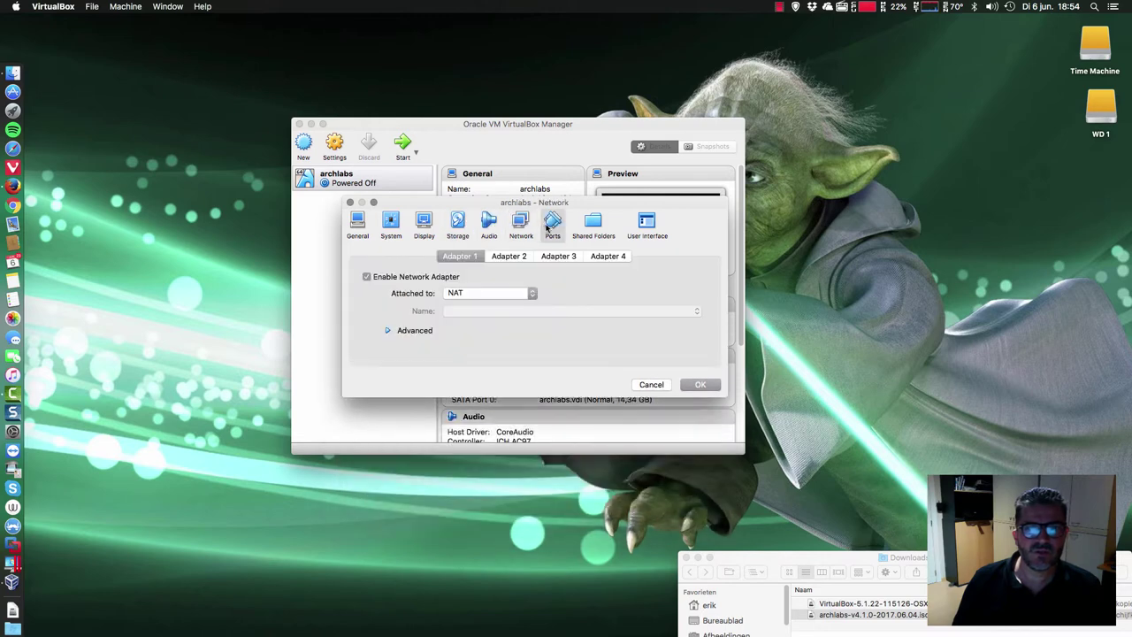
click(610, 228)
click(641, 224)
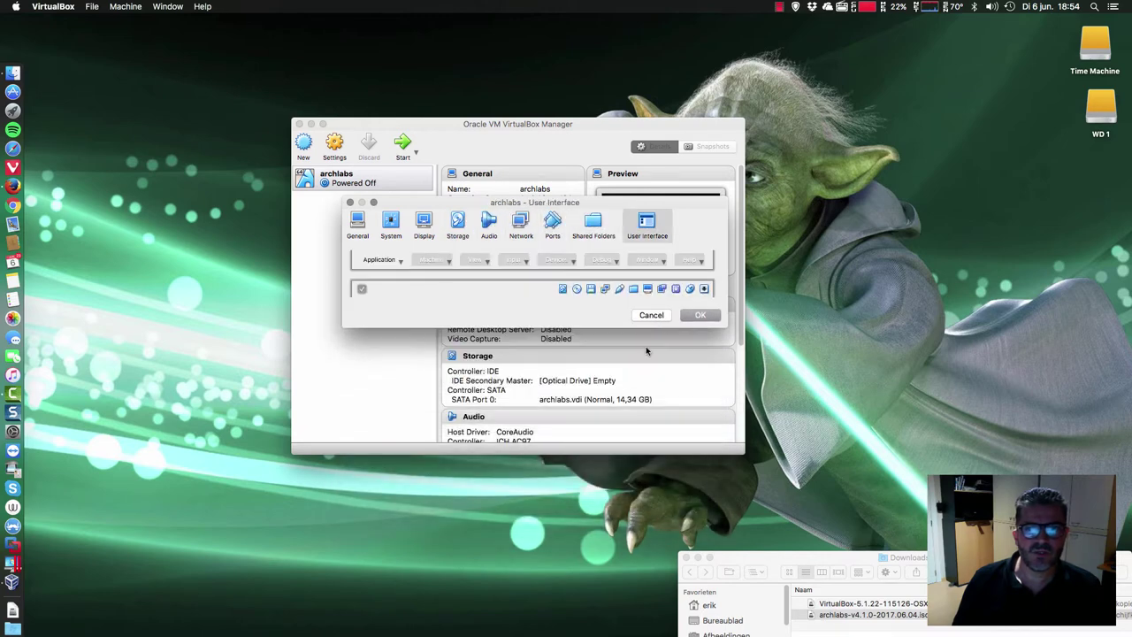
click(690, 320)
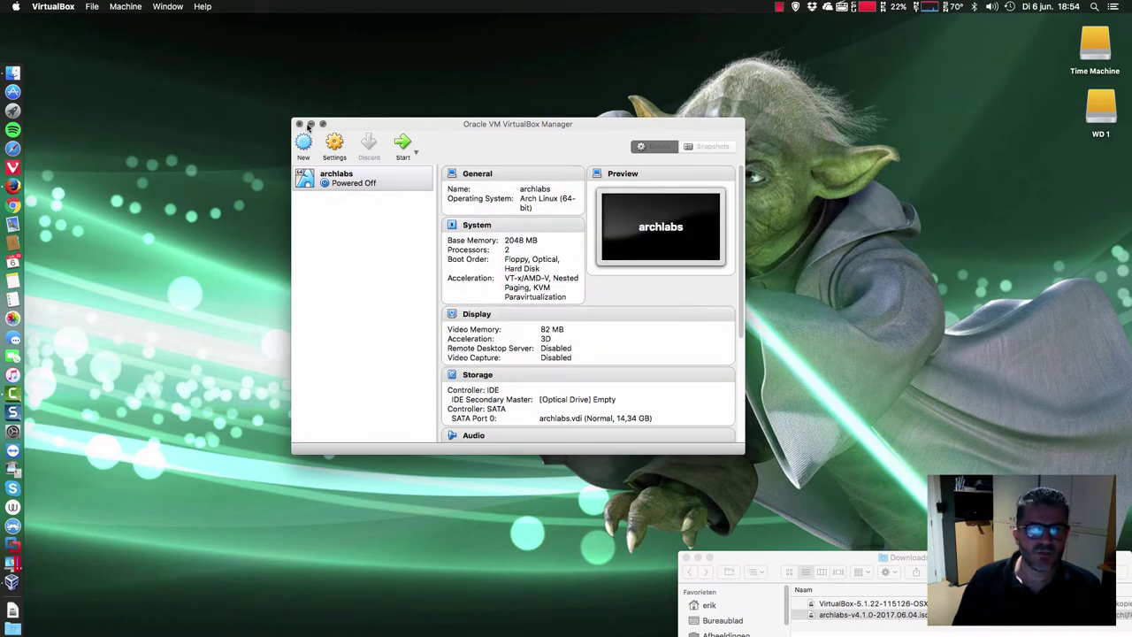
- Enlarge the Manager window and make a full clone of archlabs named 'archlabs yoda'
drag(295, 119, 218, 54)
drag(489, 67, 571, 99)
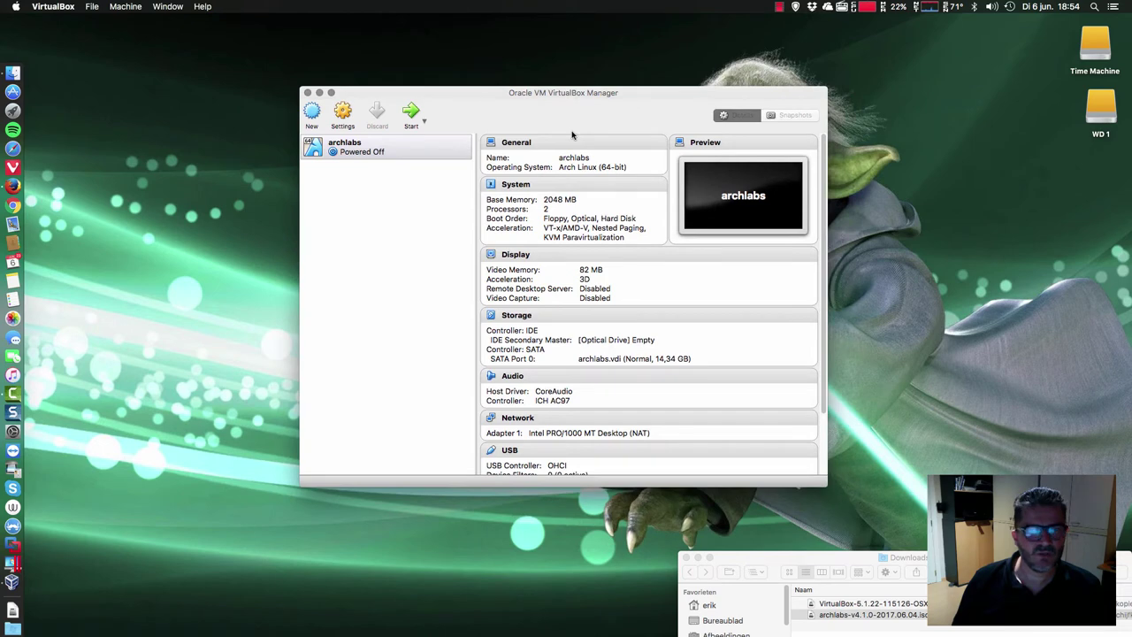
right_click(365, 150)
click(398, 166)
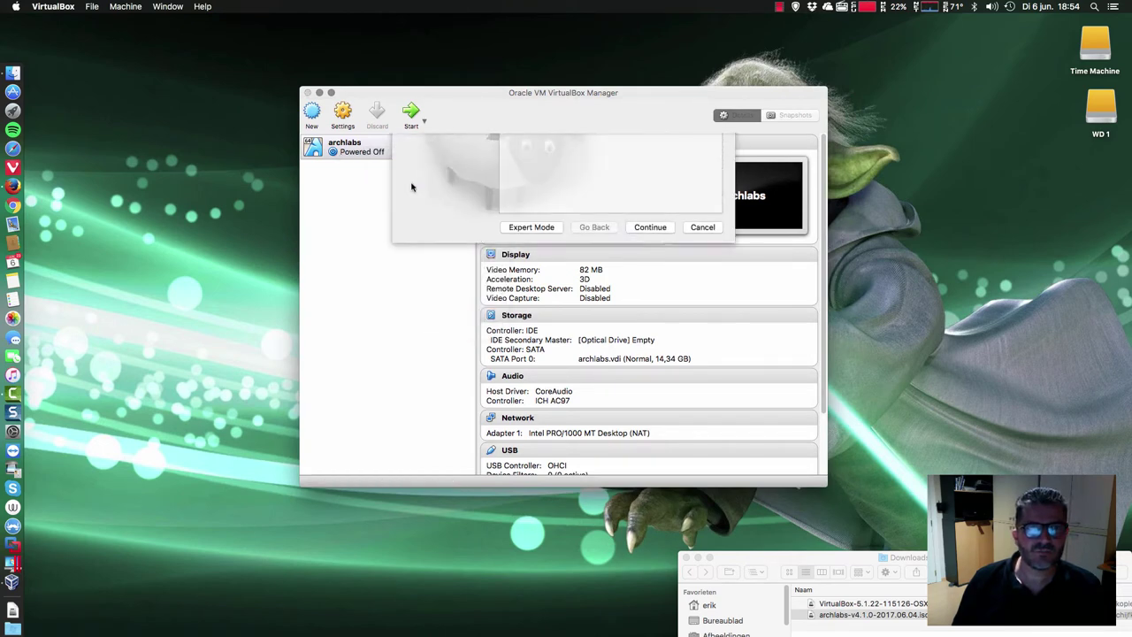
drag(545, 212, 565, 211)
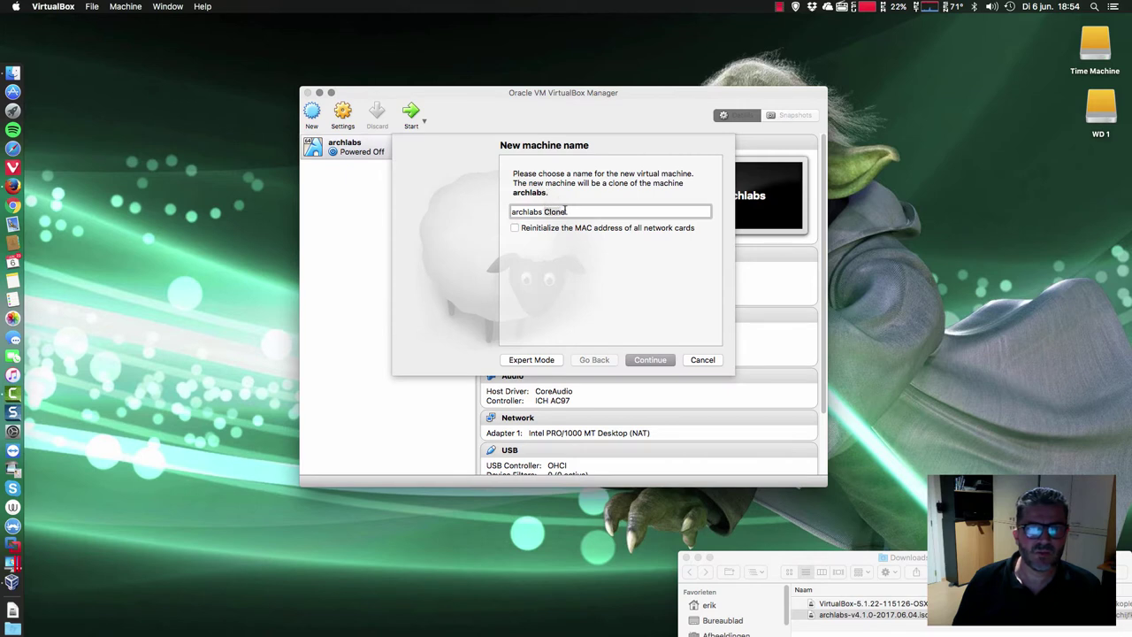
text(yoda)
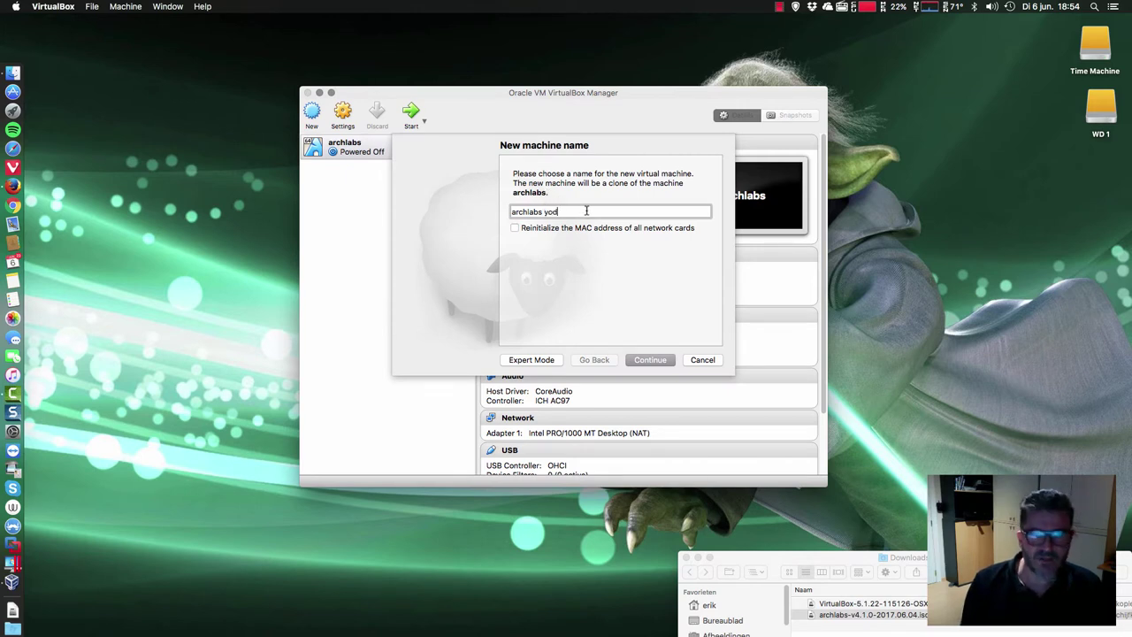
click(665, 364)
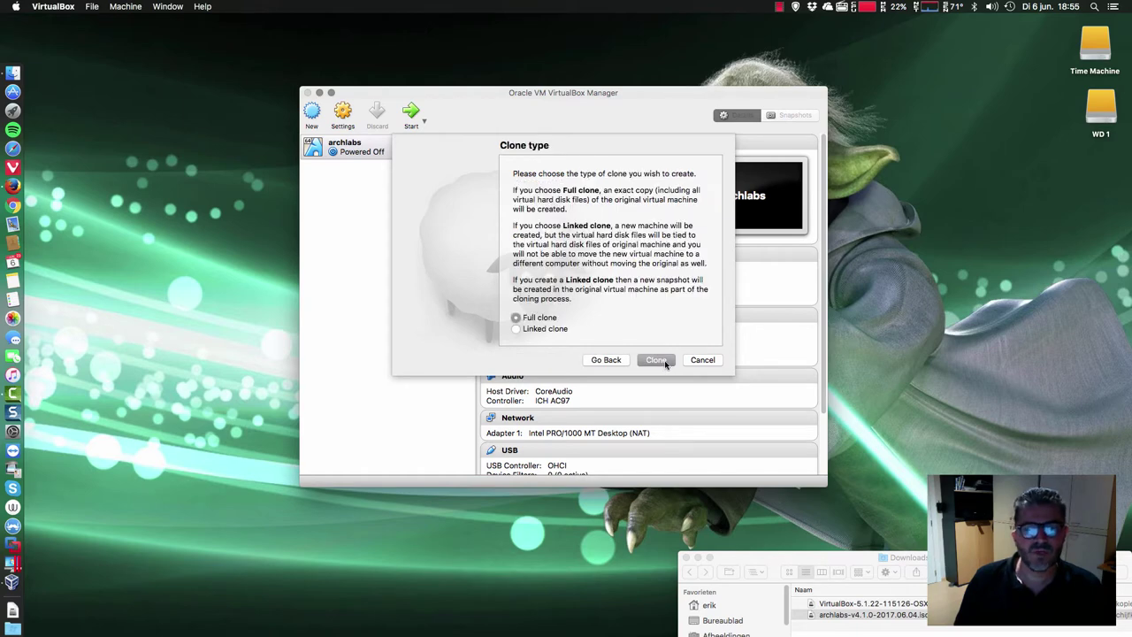
click(655, 360)
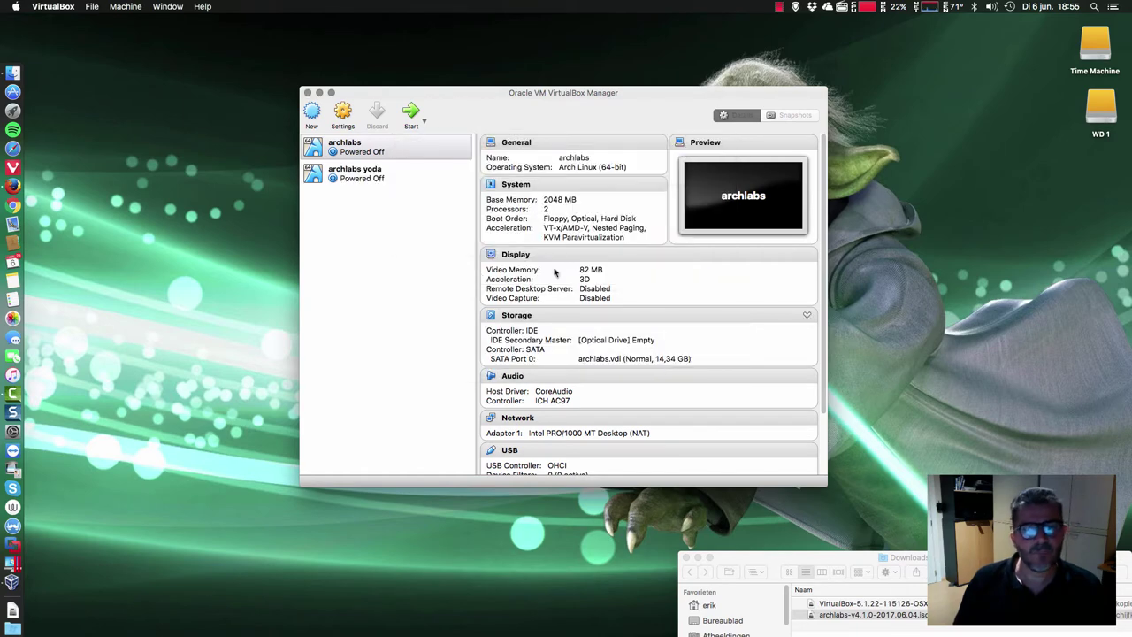
- Compare the details of archlabs and archlabs yoda in the machine list
click(370, 180)
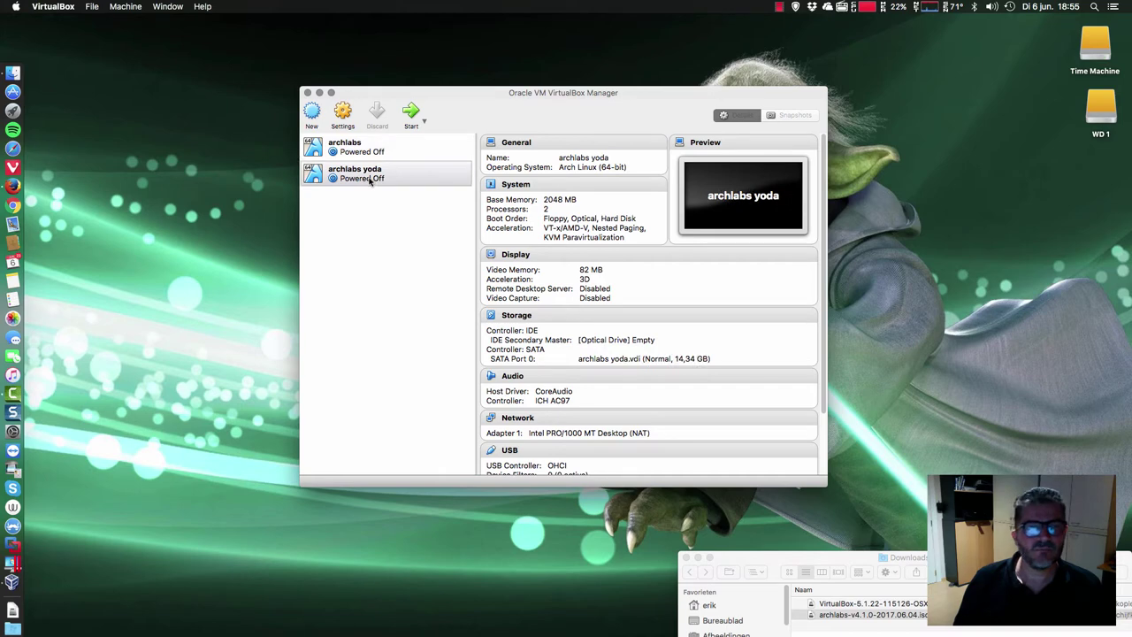
click(356, 154)
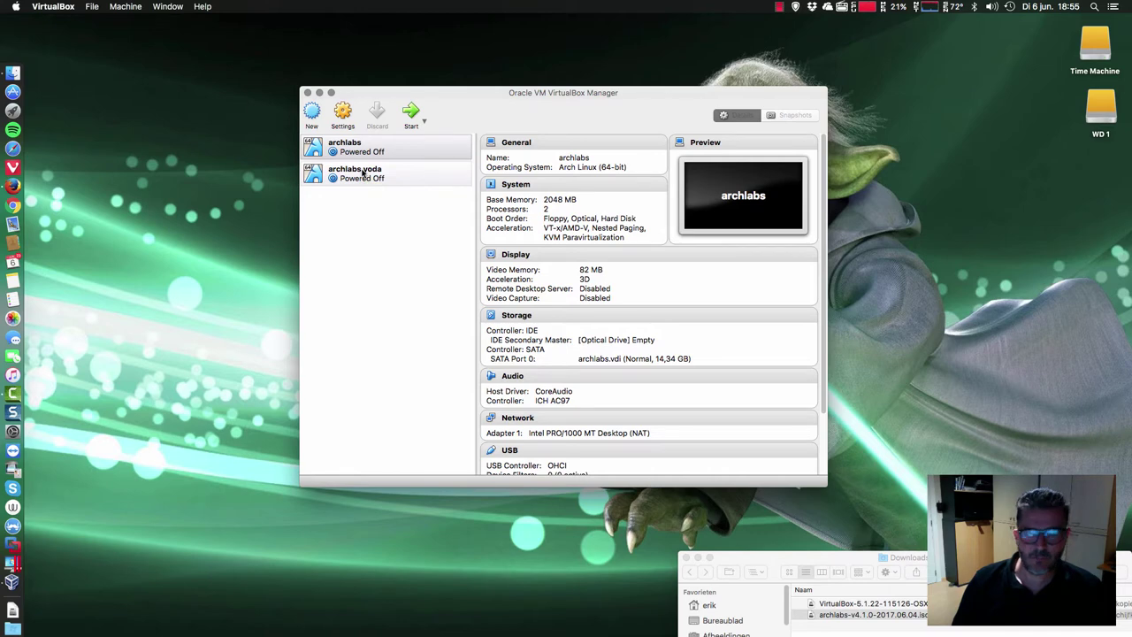
click(363, 173)
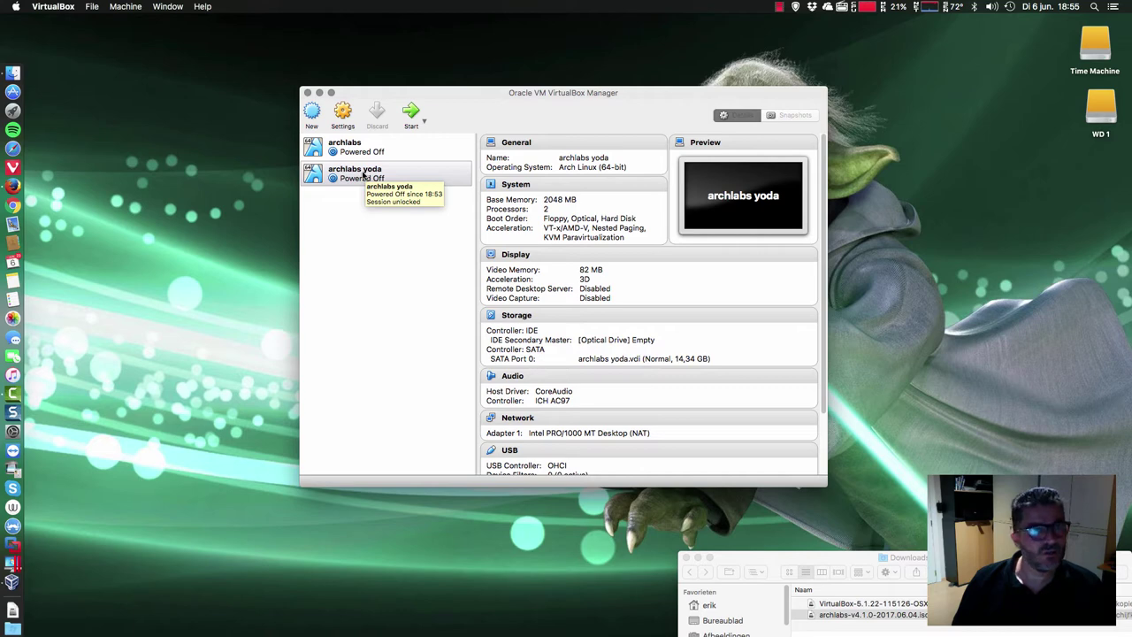
click(361, 152)
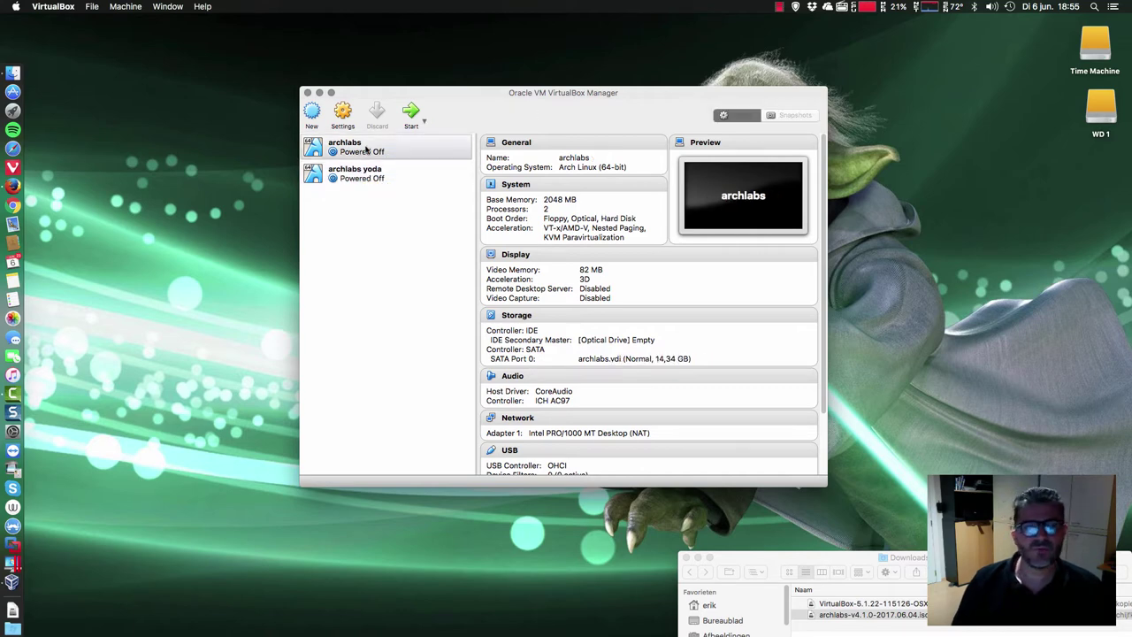
right_click(365, 147)
click(349, 178)
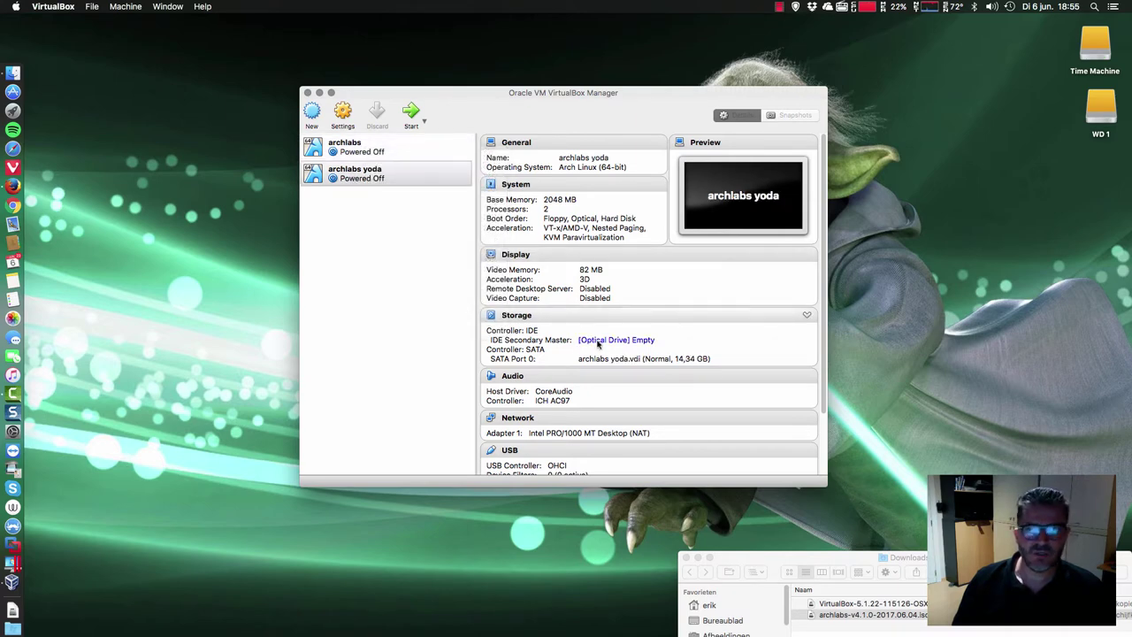
- Mount archlabs-v4.1.0-2017.06.04.iso from Downloads in archlabs yoda's optical drive and start the machine
click(597, 343)
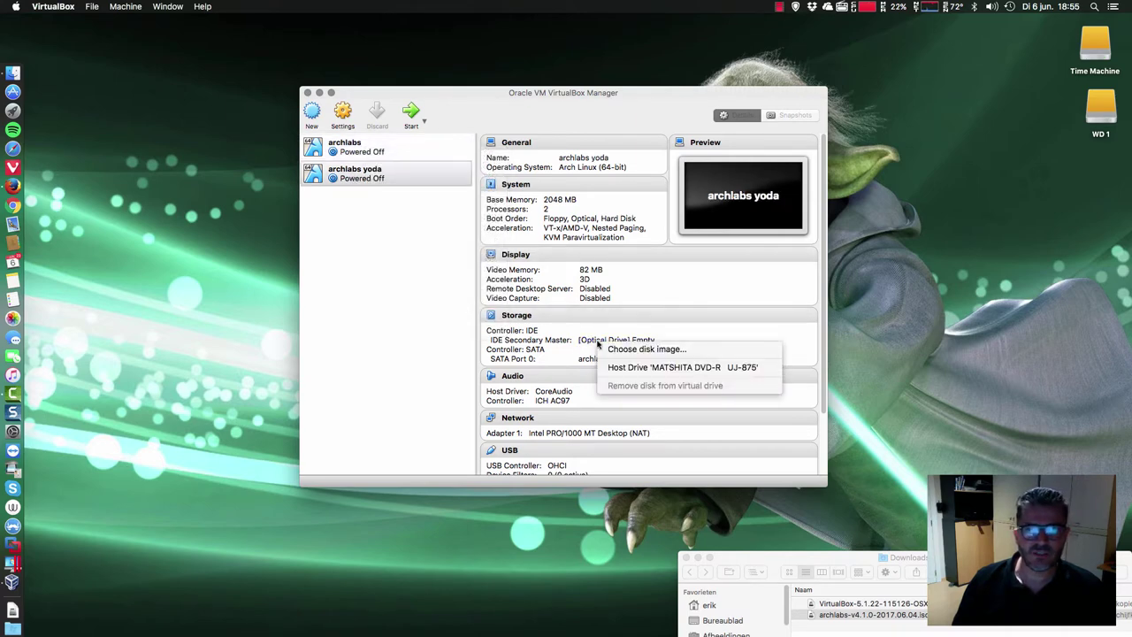
click(653, 353)
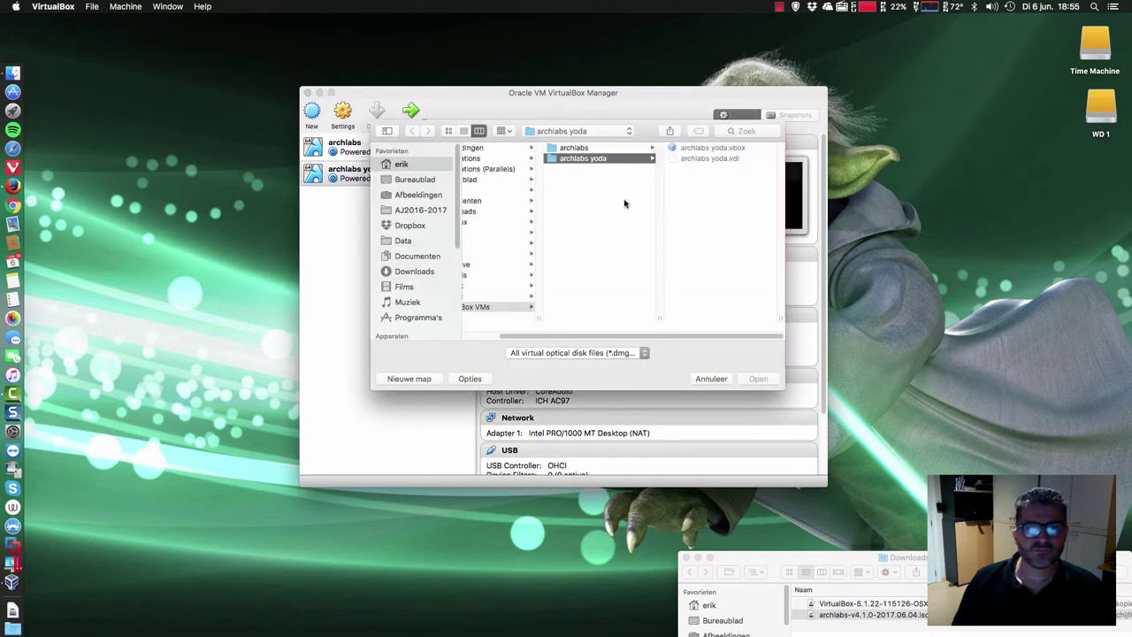
click(411, 276)
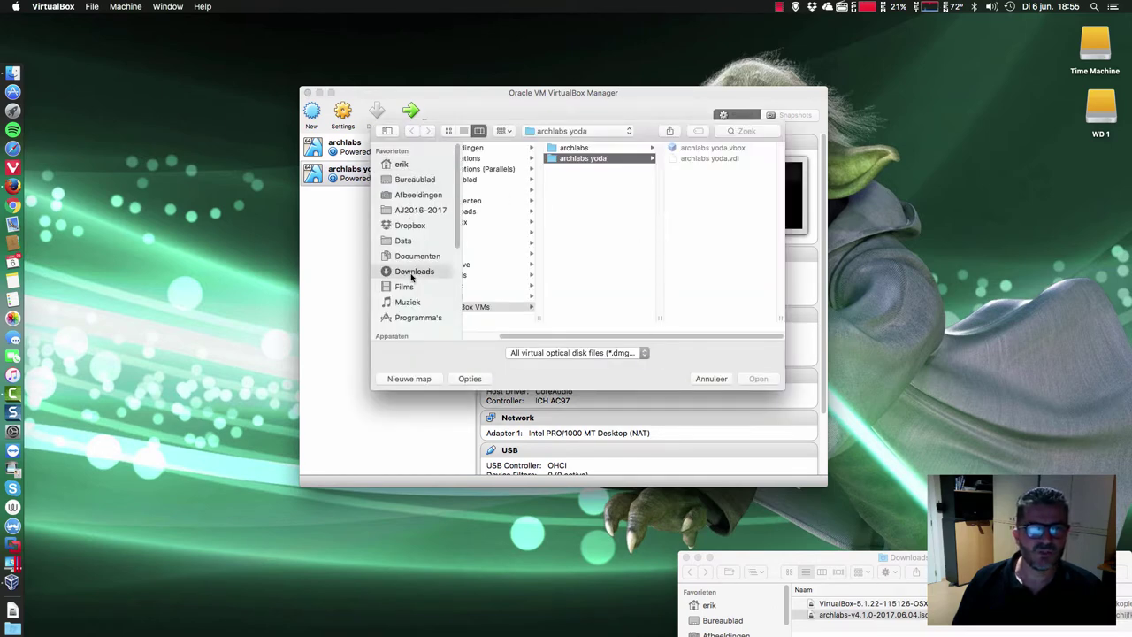
click(513, 149)
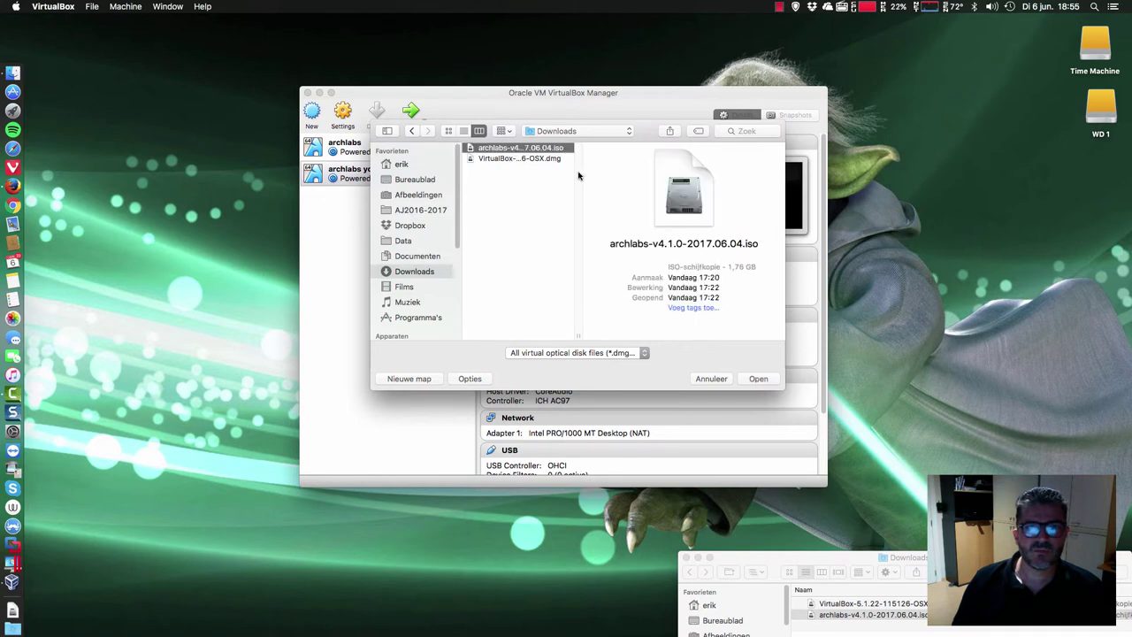
drag(607, 328, 651, 321)
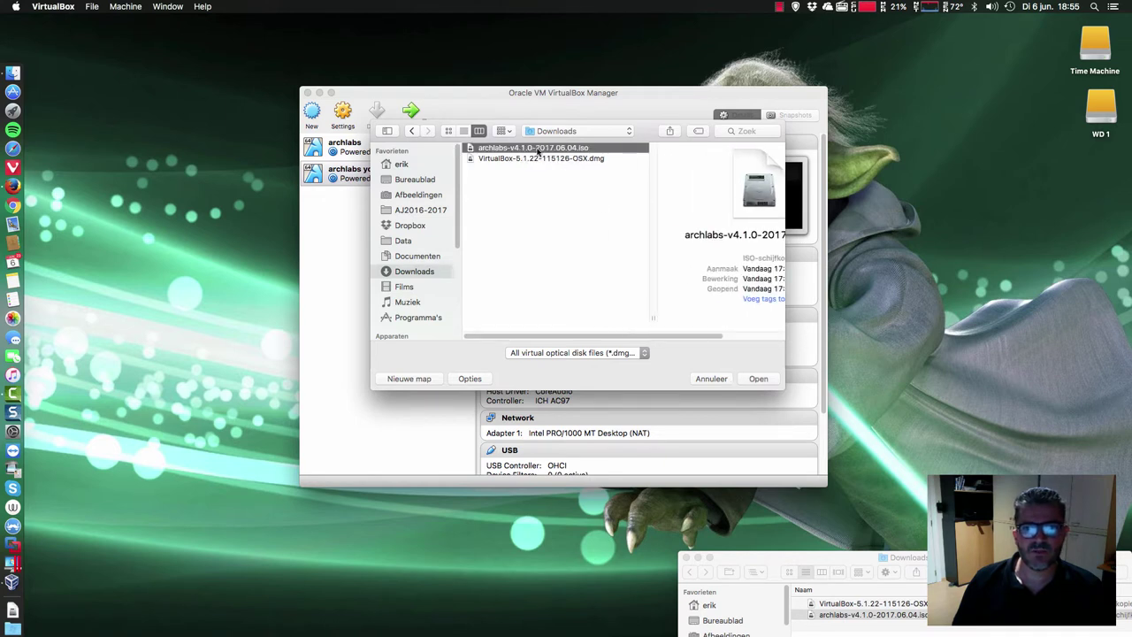
click(759, 379)
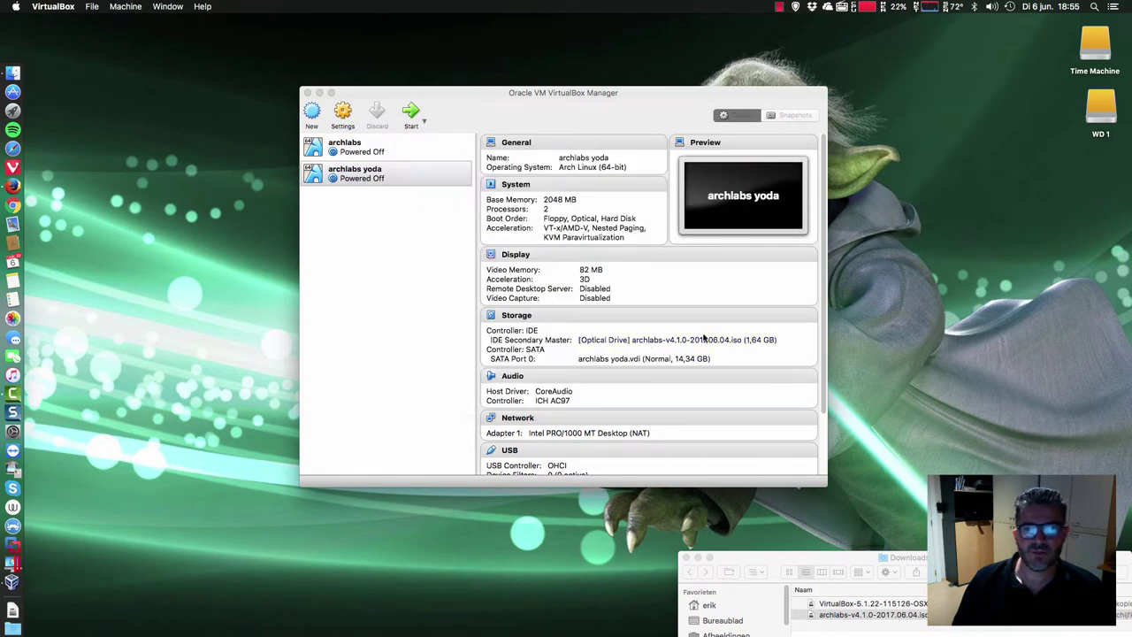
click(410, 113)
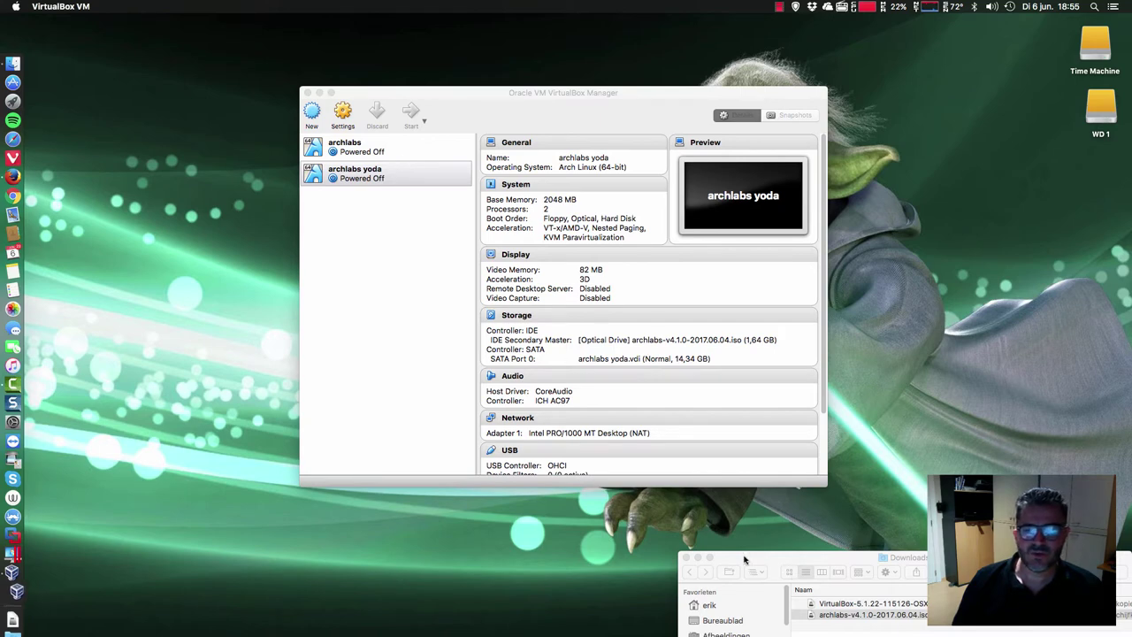
- Close Downloads, capture keyboard and mouse in the VM, and choose 'Boot ArchLabs Linux (x86_64)'
click(683, 558)
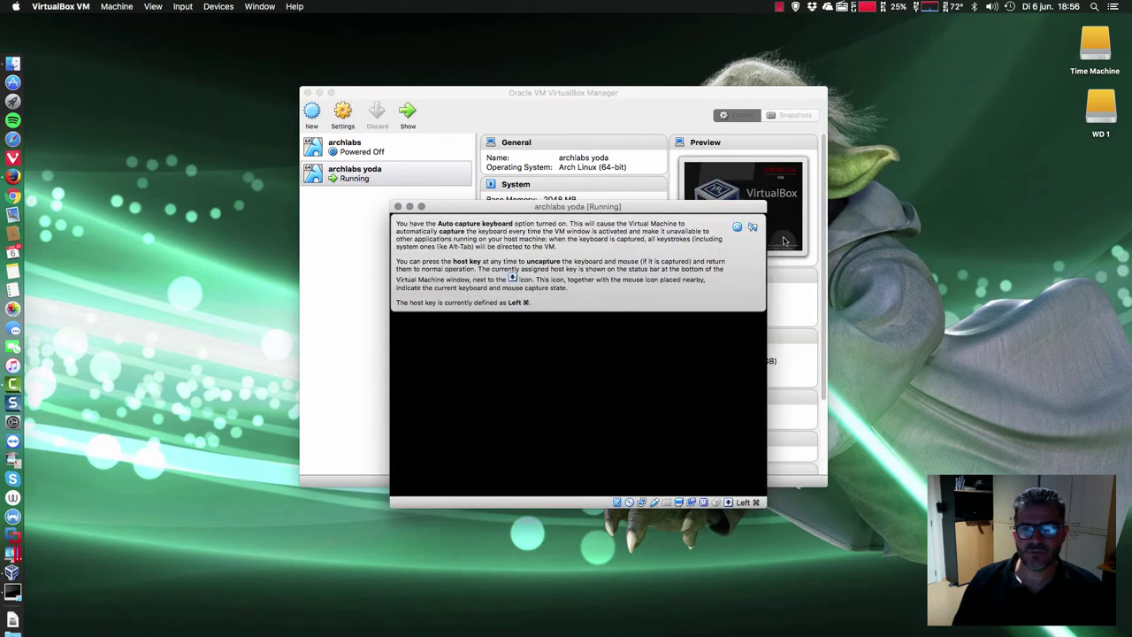
click(752, 230)
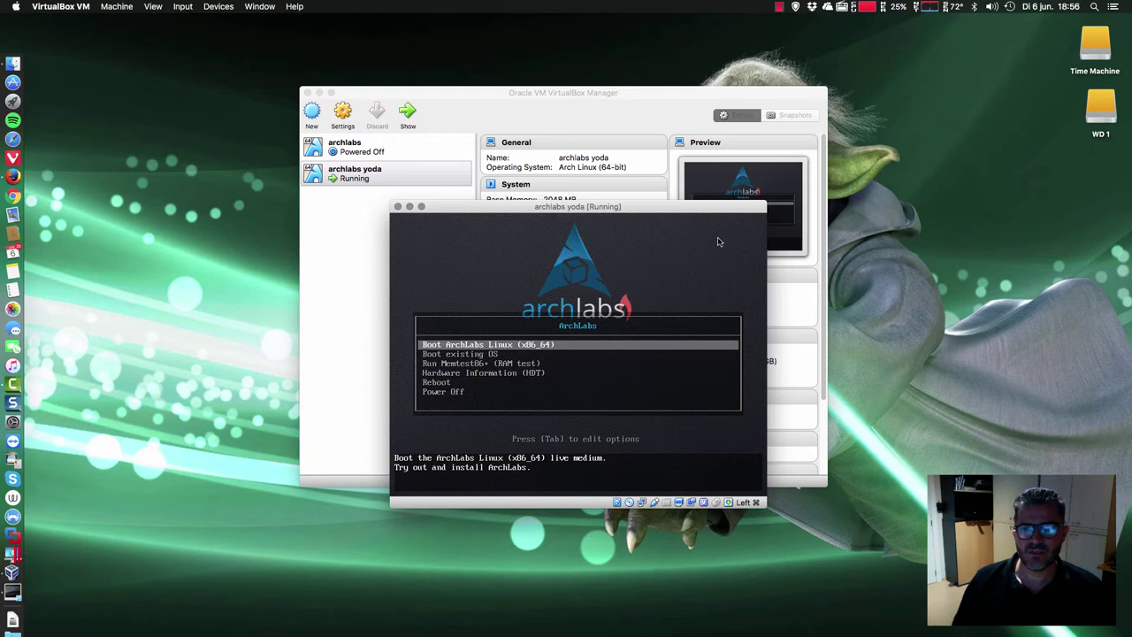
click(628, 290)
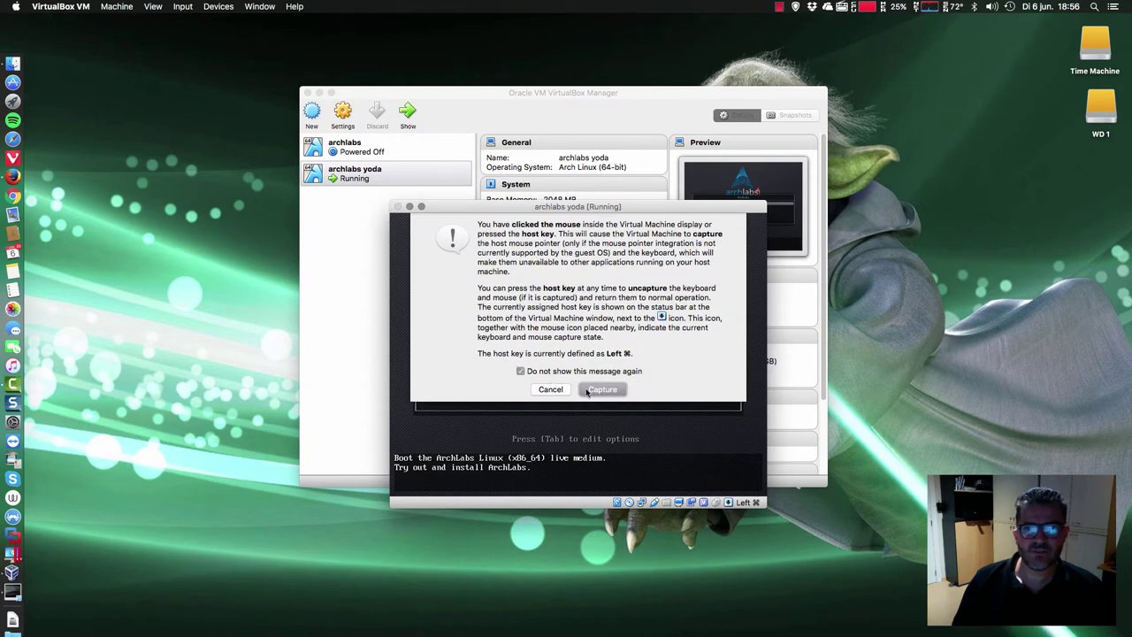
click(598, 391)
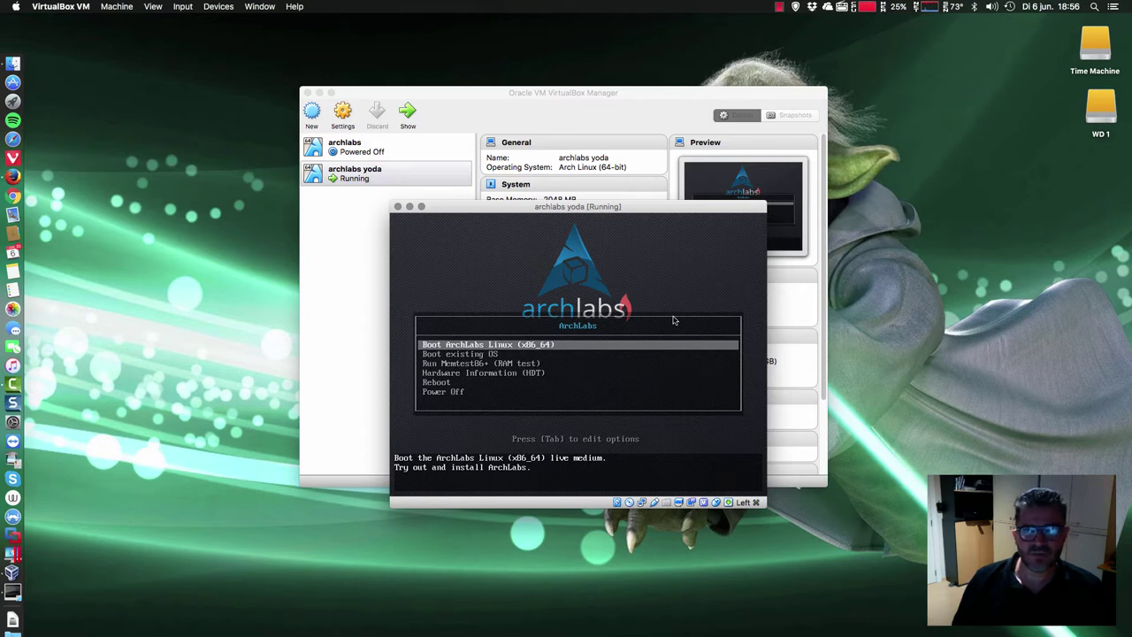
key(Return)
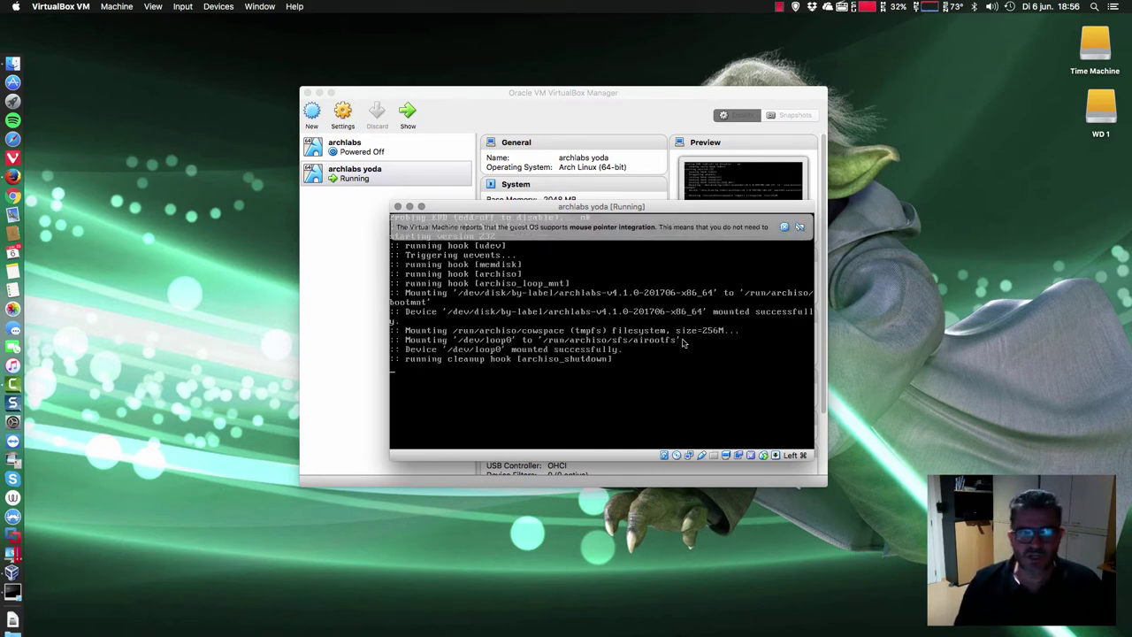
- Dismiss the mouse pointer integration notice while the live system boots
click(800, 227)
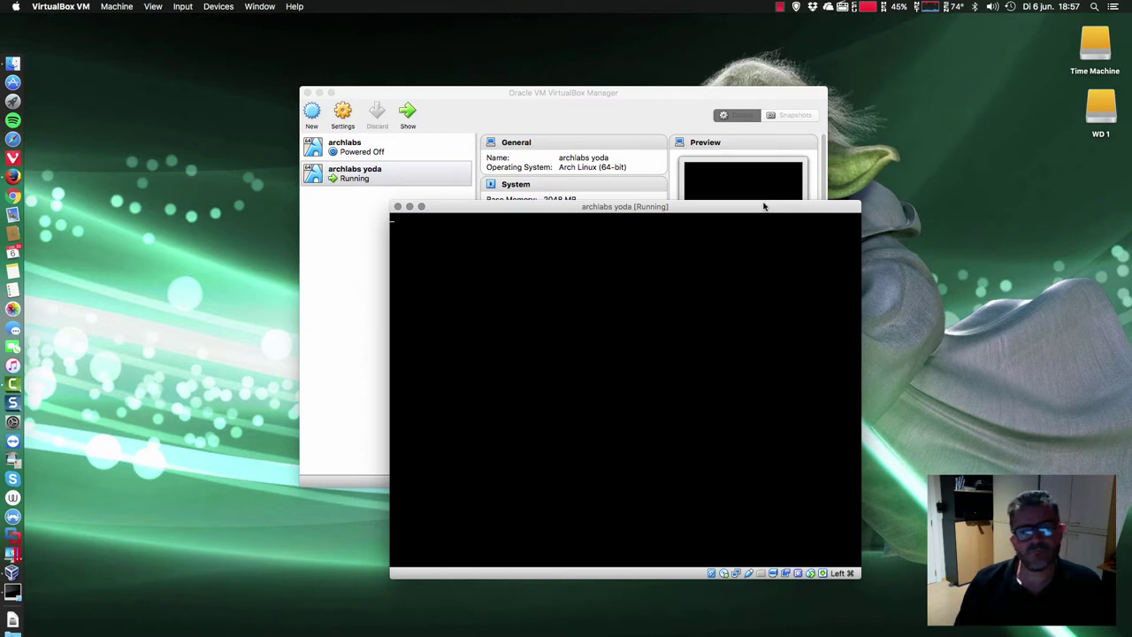
- Minimize the VirtualBox Manager, move the VM window up-left, and quit Dropbox
click(680, 106)
click(319, 92)
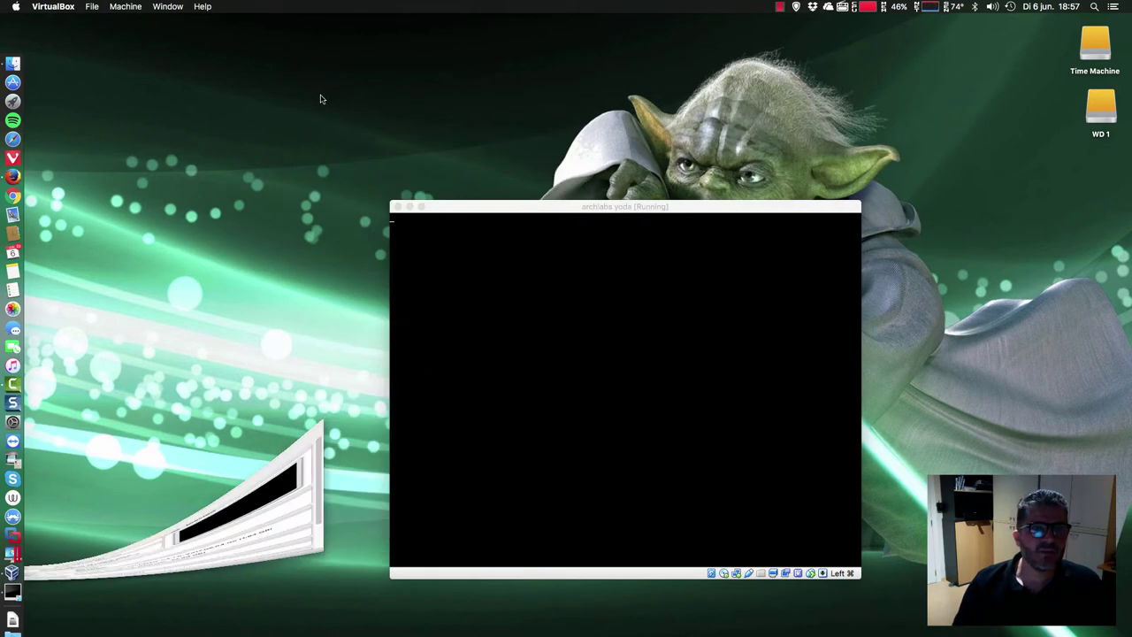
drag(656, 208, 571, 104)
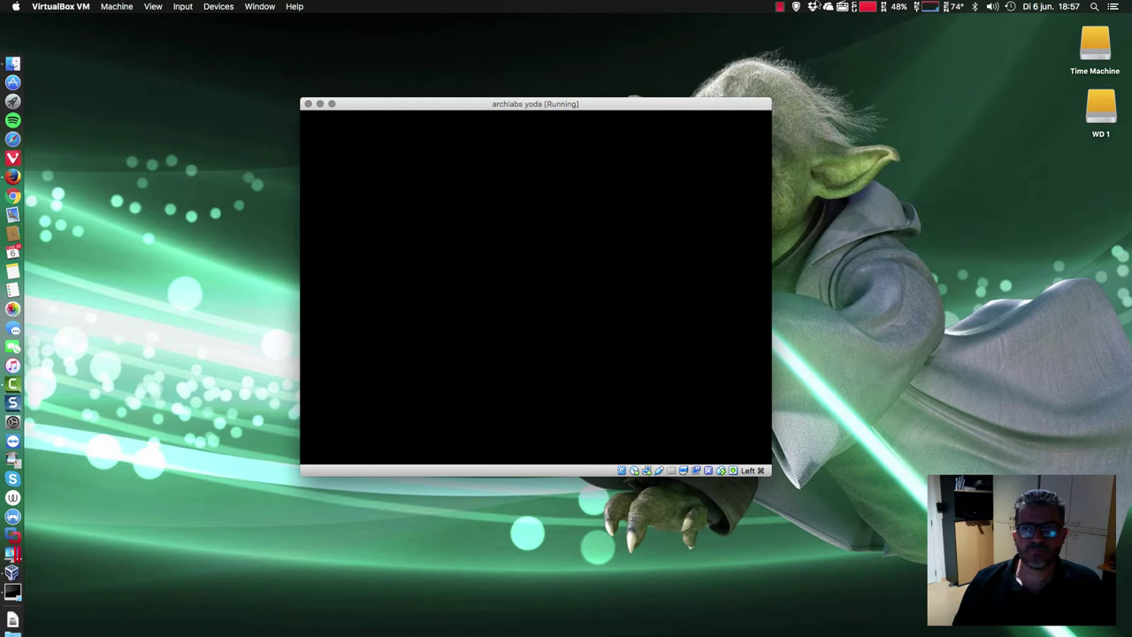
click(812, 6)
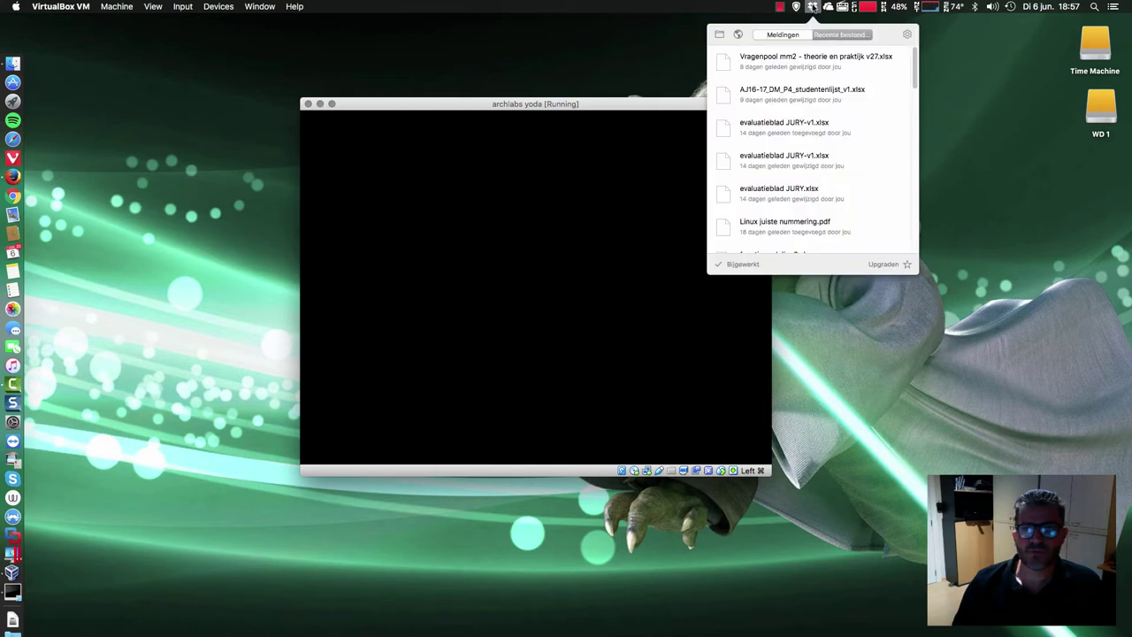
click(906, 36)
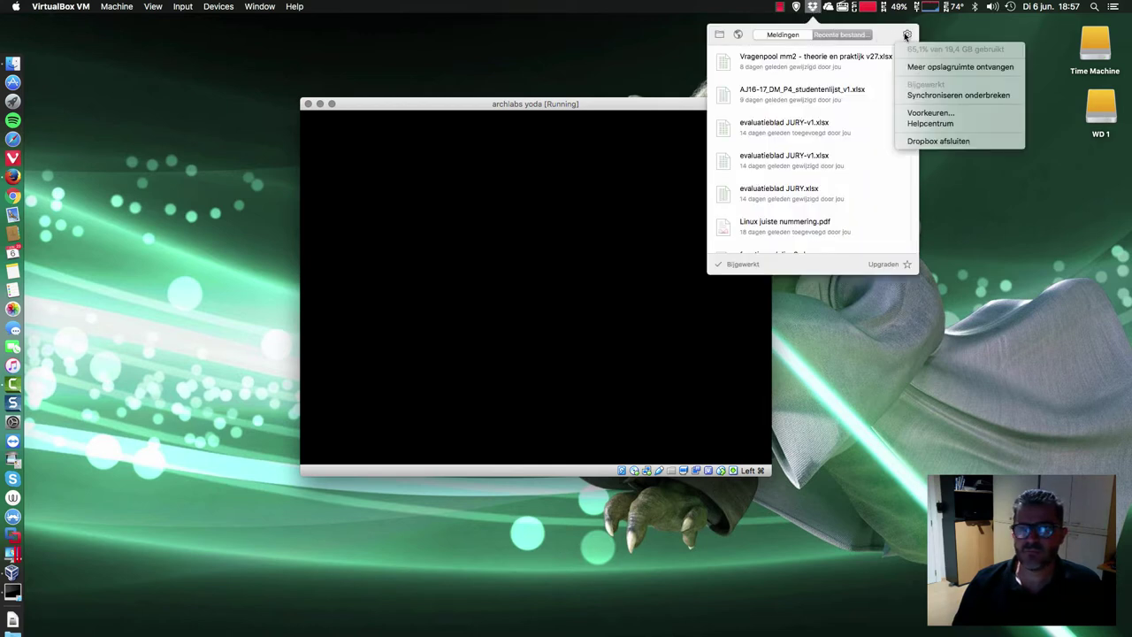
click(938, 147)
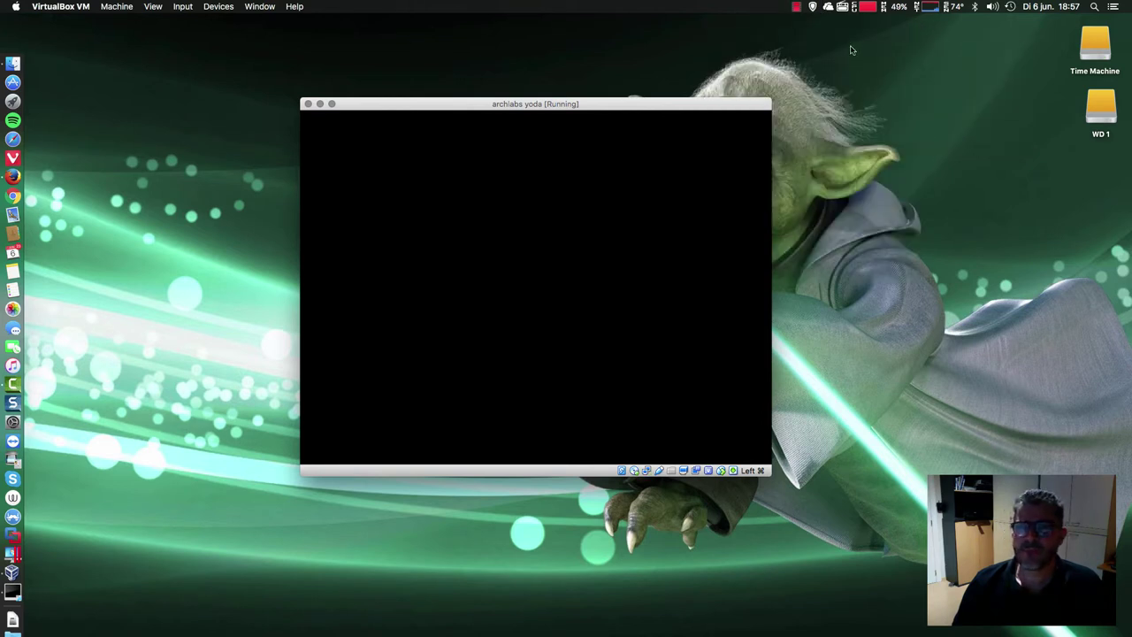
- Check and close the myTuner Radio and AVG menu-bar menus
click(843, 9)
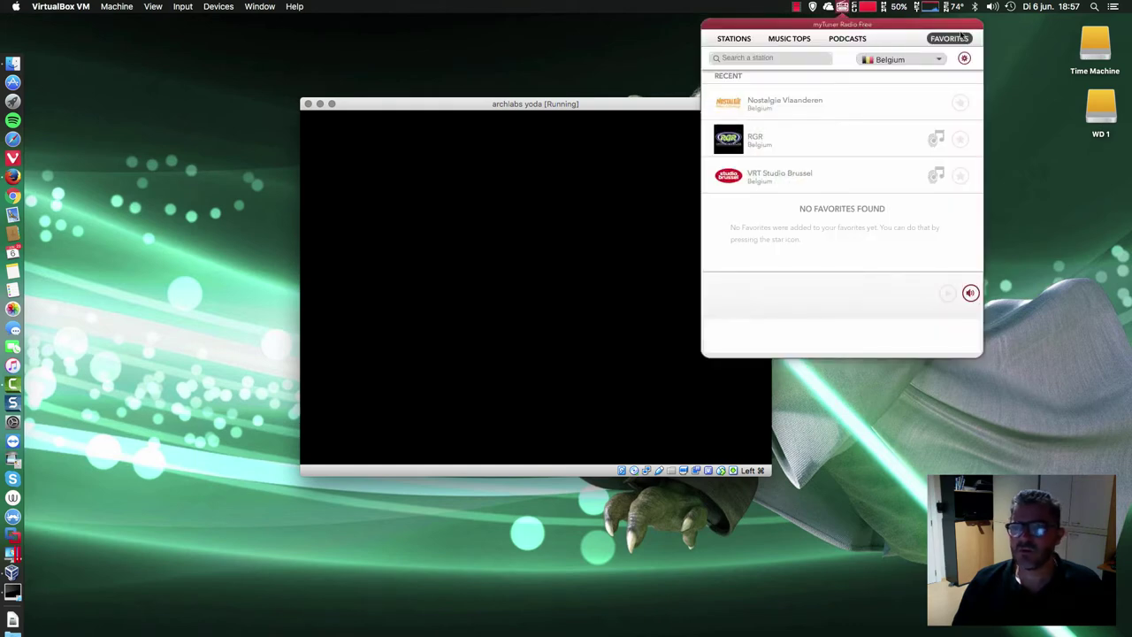
click(1005, 93)
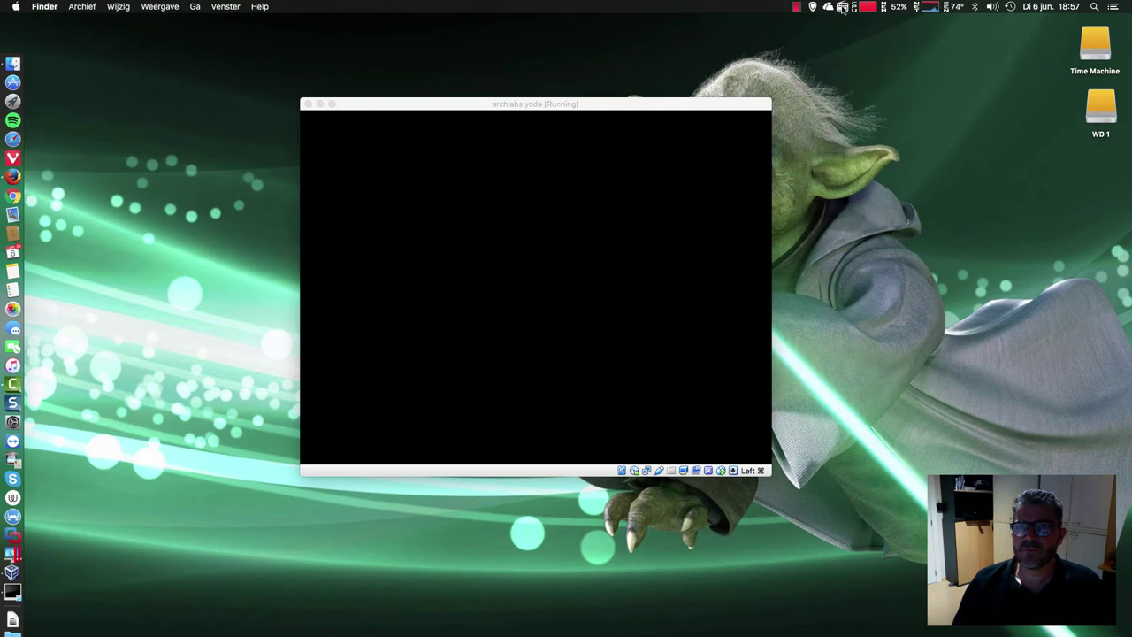
click(812, 7)
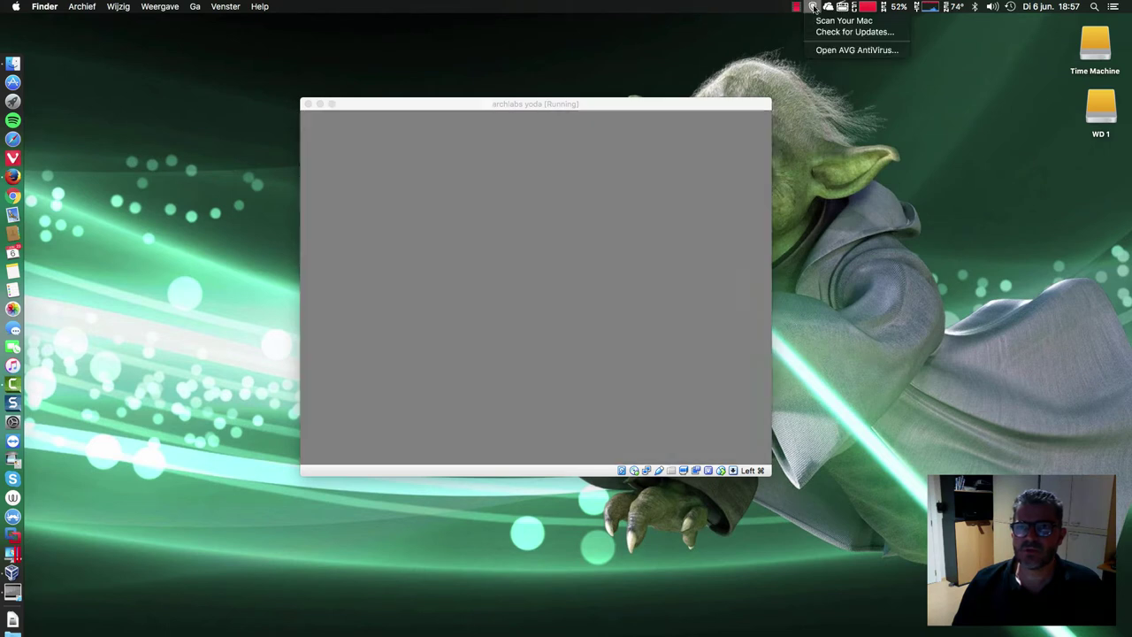
click(874, 125)
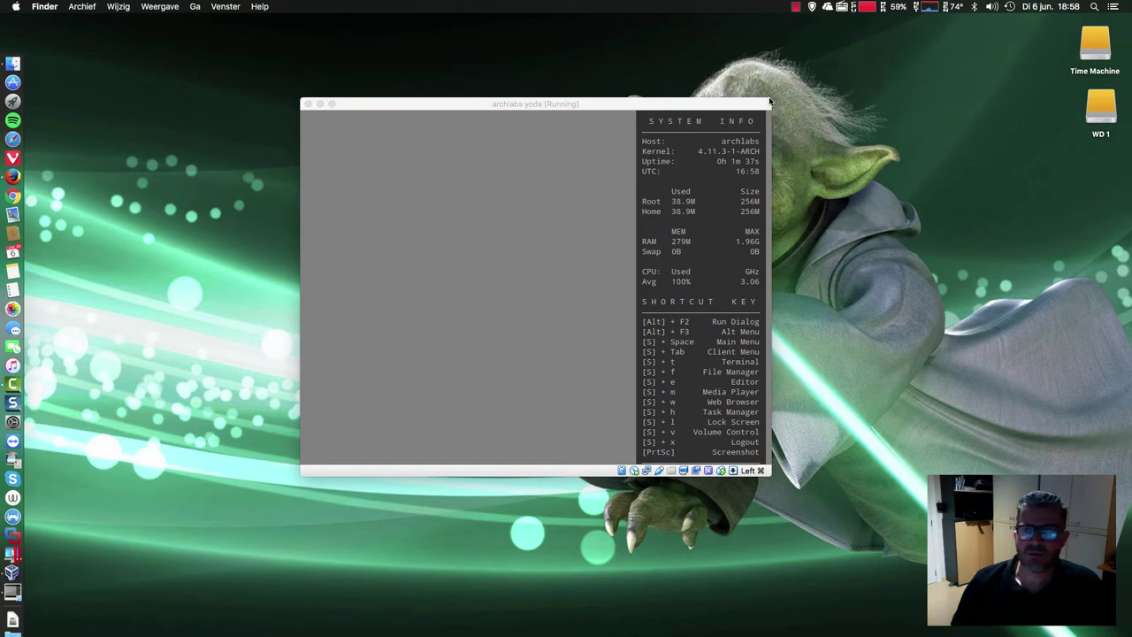
- Enlarge the VM window from its top-right and bottom-right corners, then shift it left
drag(769, 102, 939, 34)
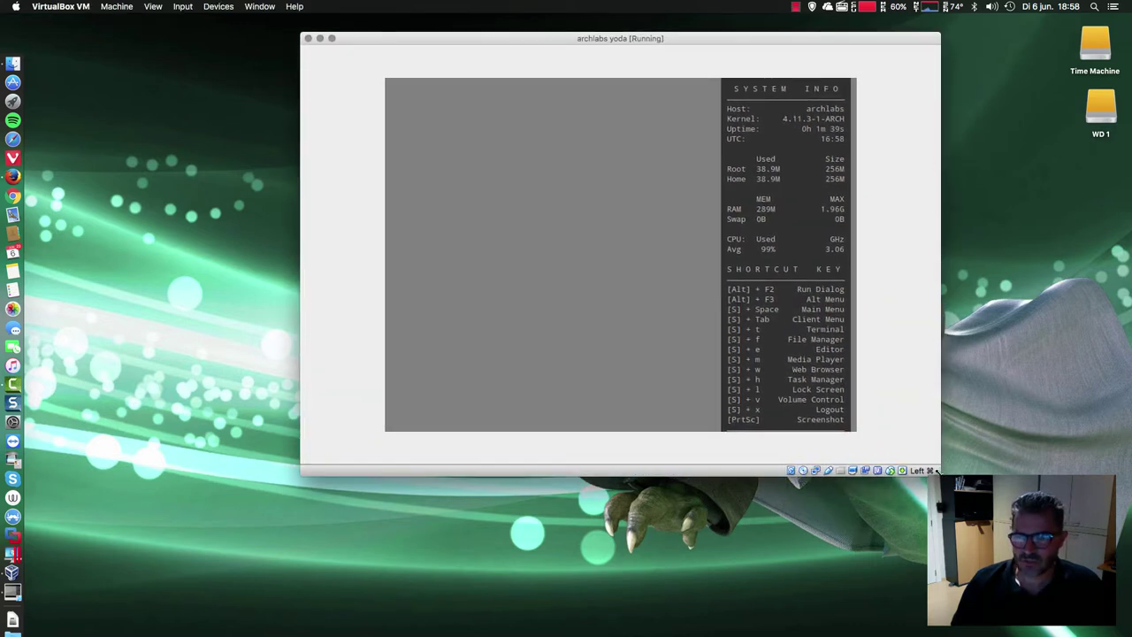
drag(937, 470, 1040, 568)
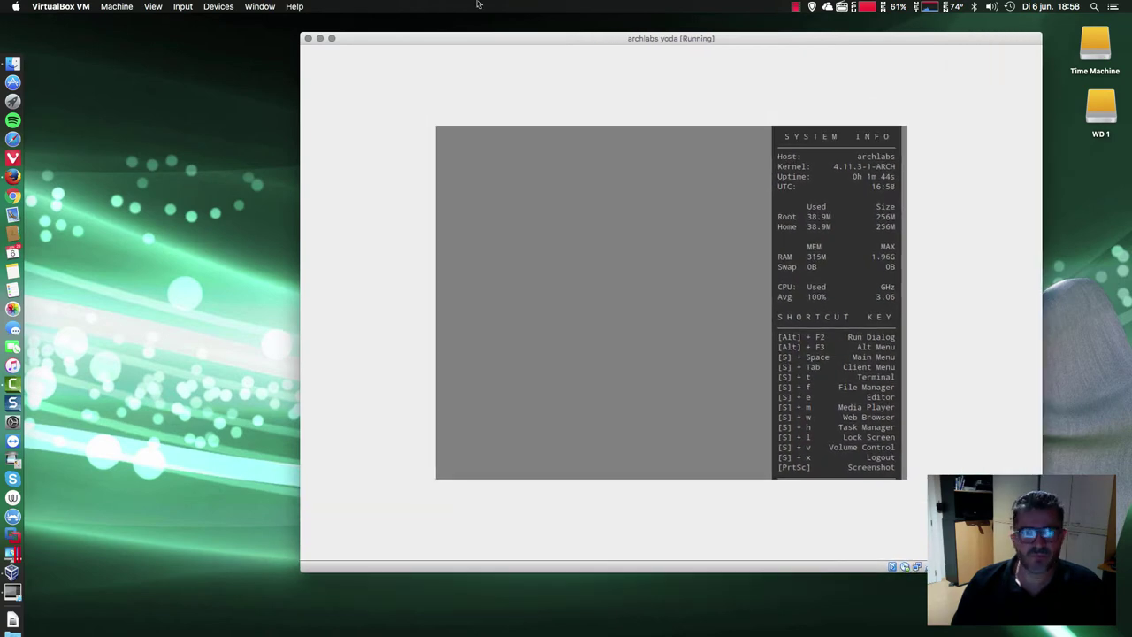
drag(469, 35, 256, 29)
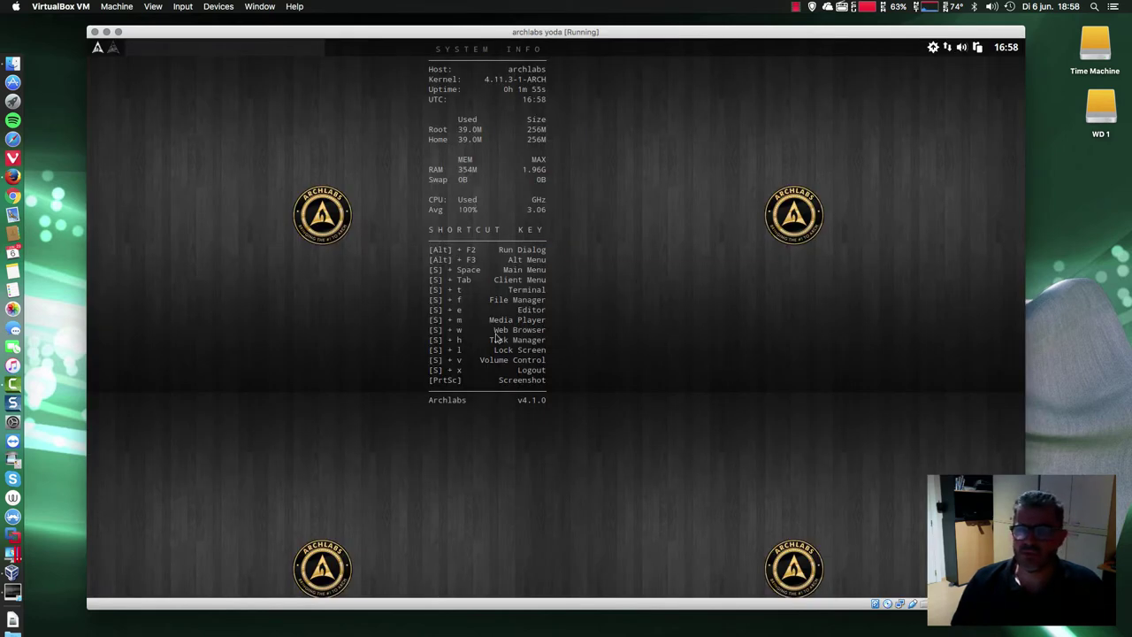
- Reload the Conky system-info panels from Preferences > Conky, killing the running conkys first
right_click(225, 202)
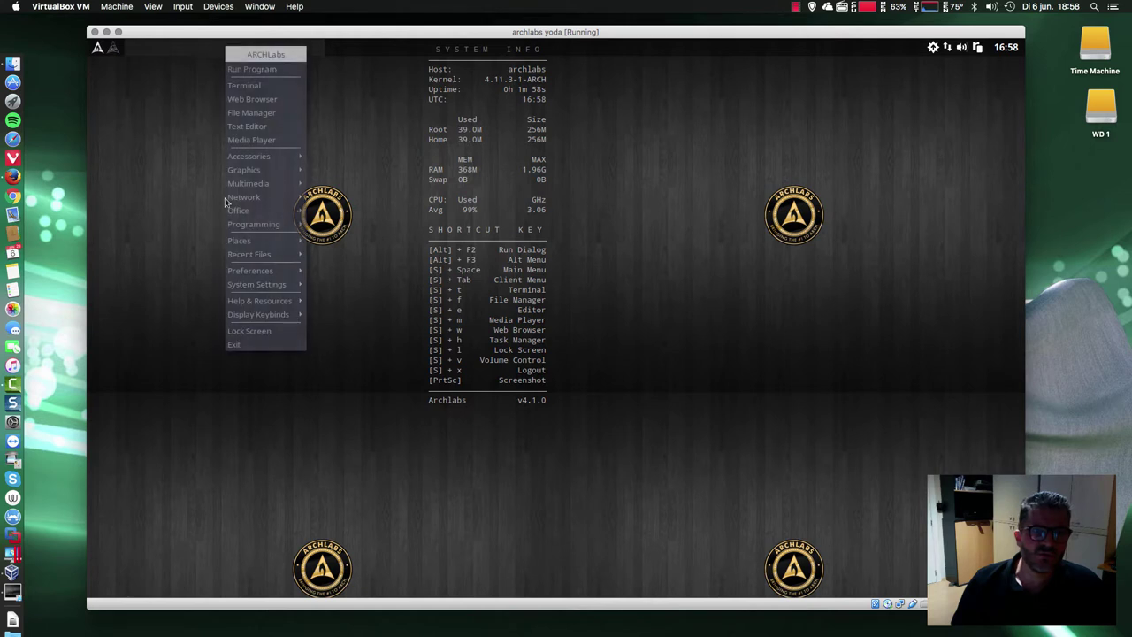
click(279, 270)
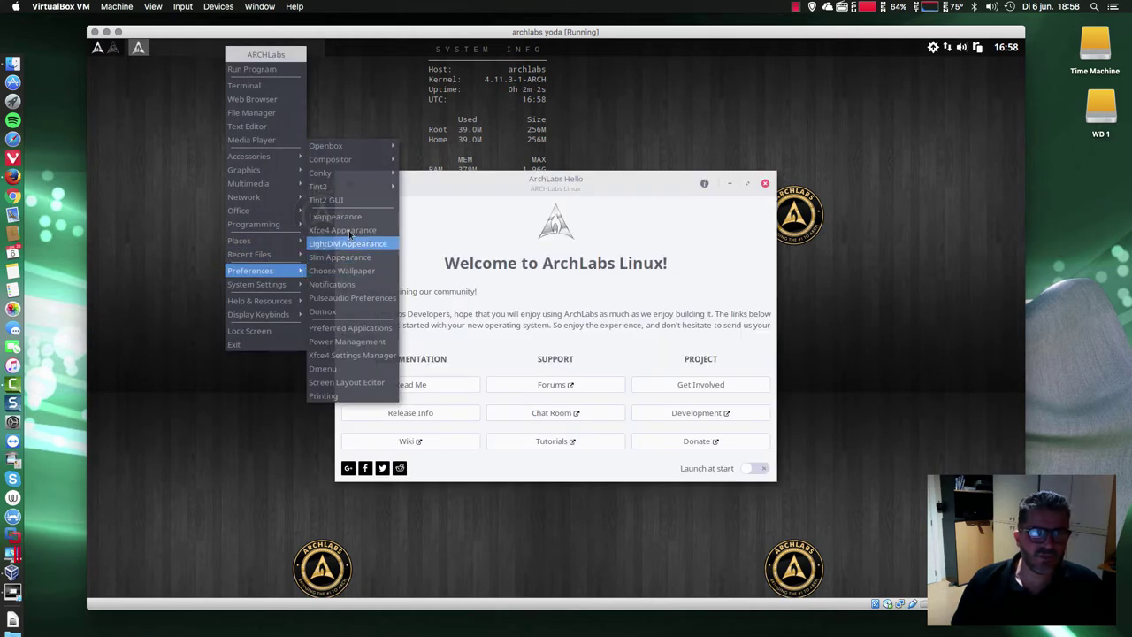
click(382, 179)
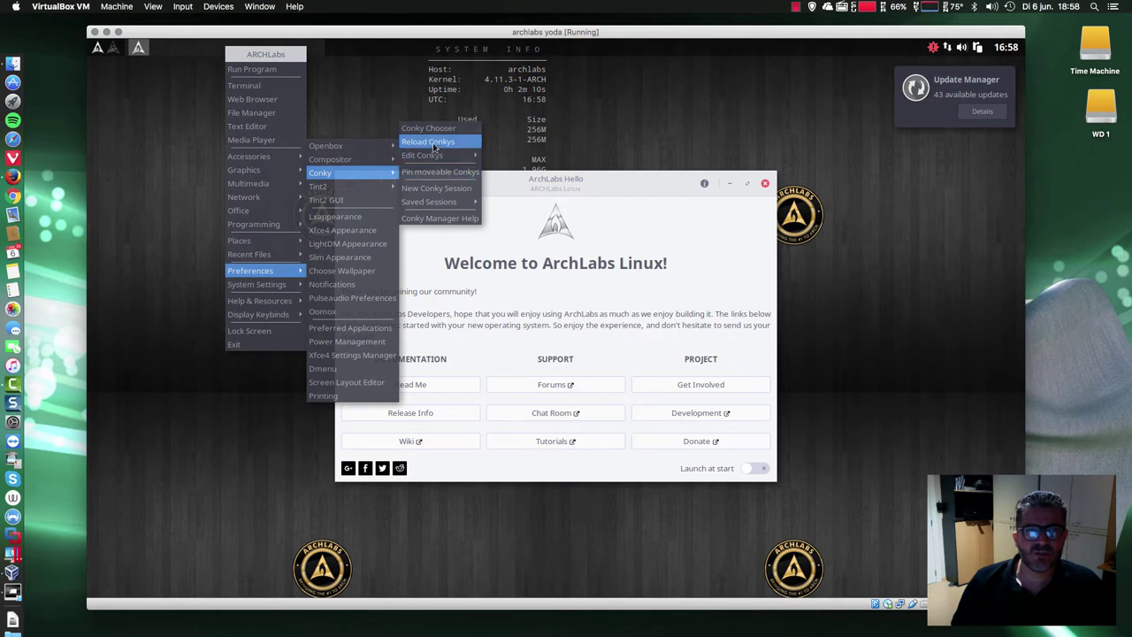
click(431, 143)
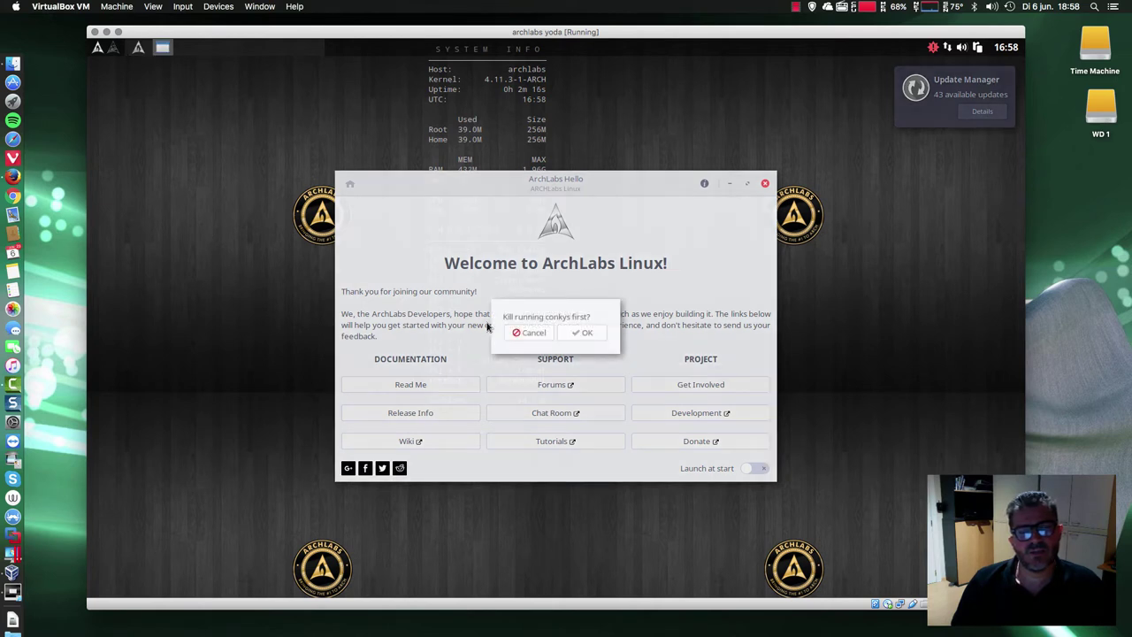
click(579, 337)
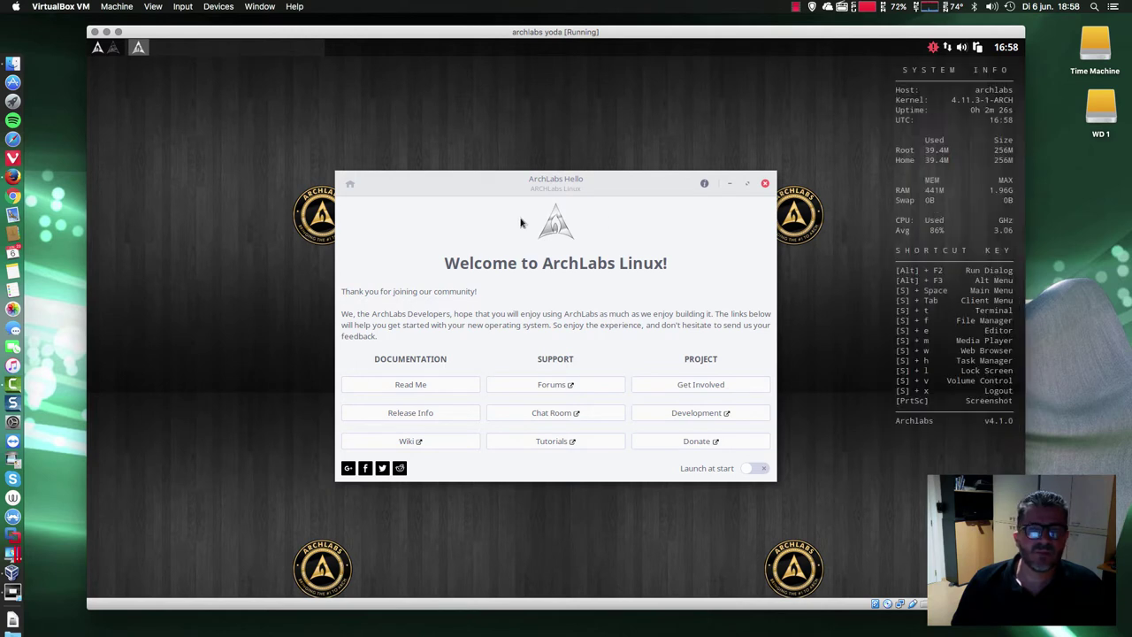
- Open the Nitrogen wallpaper chooser from Preferences, then bring the ARCHLabs installer to the front
right_click(160, 263)
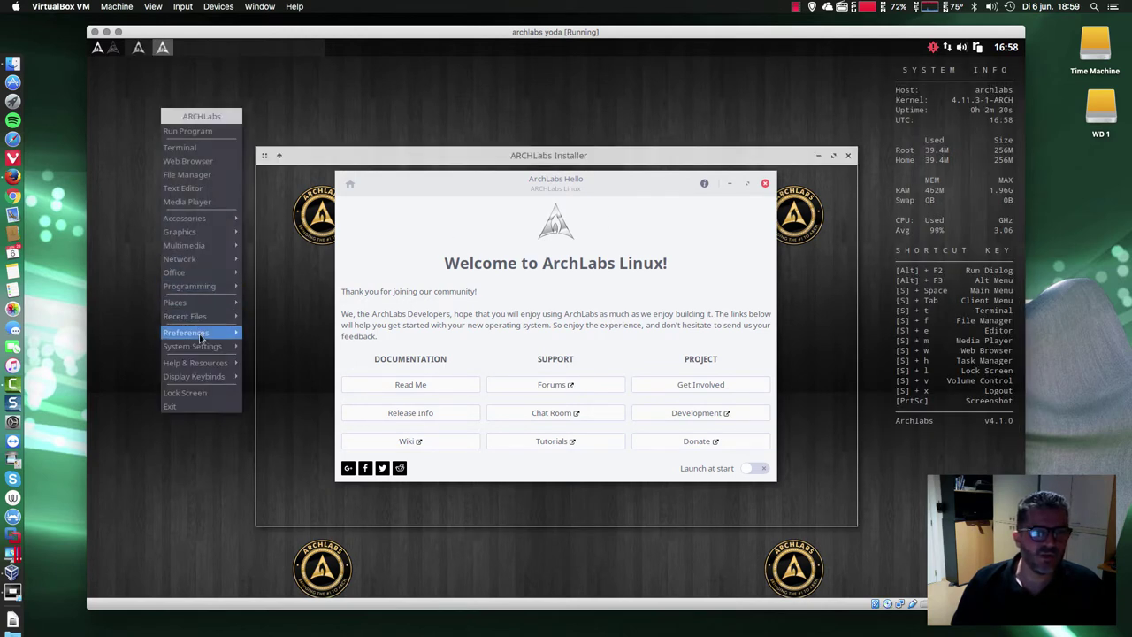
mouse_move(201, 337)
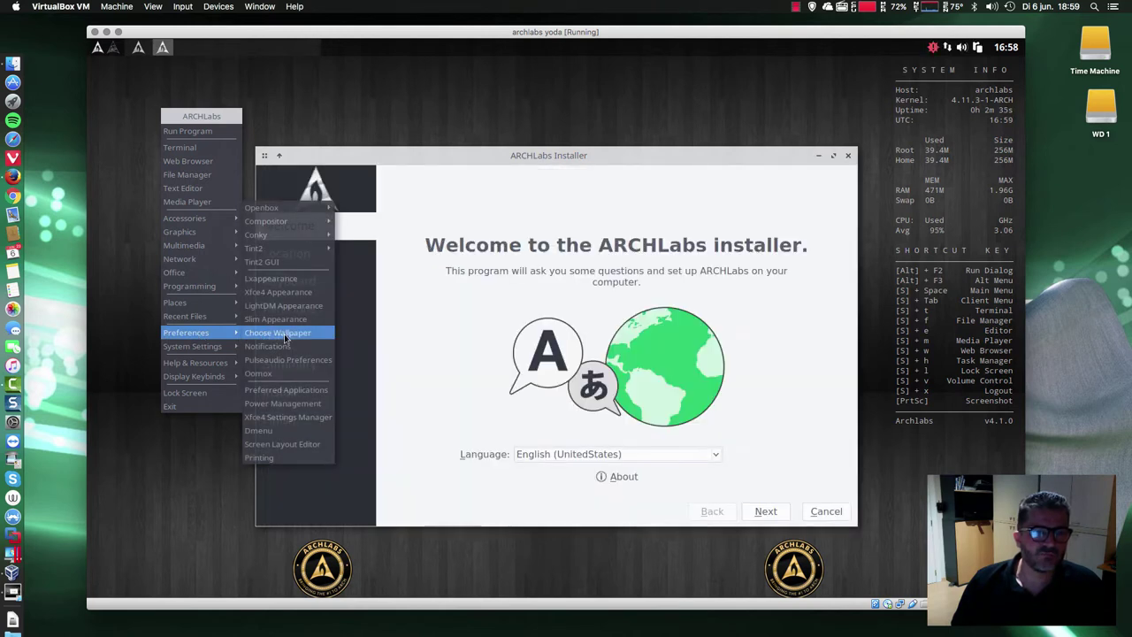
click(285, 334)
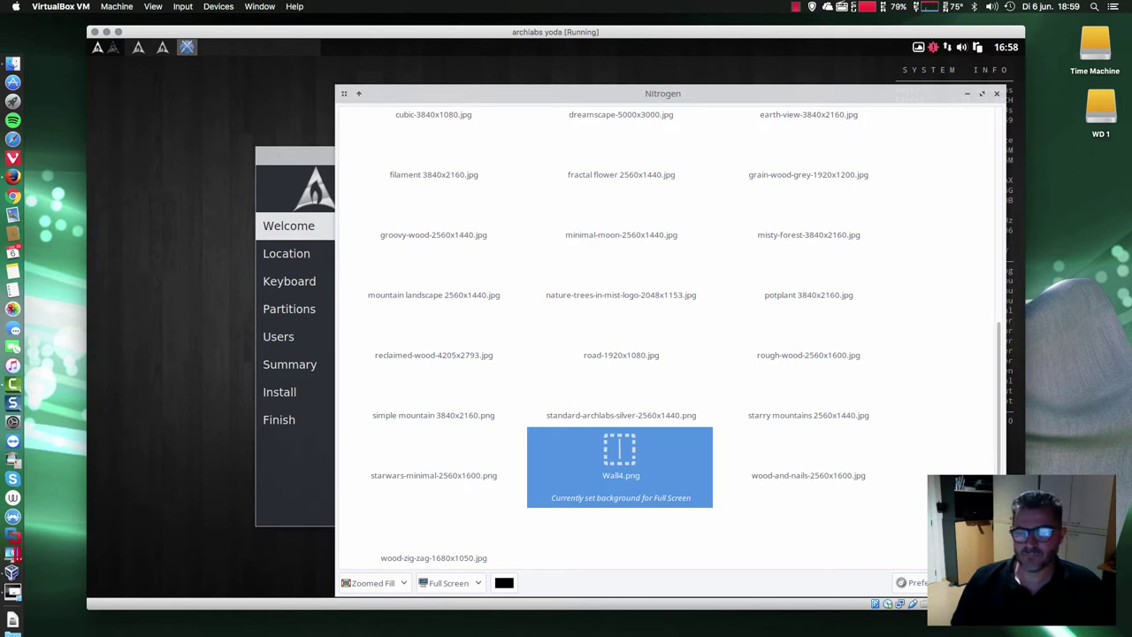
click(288, 459)
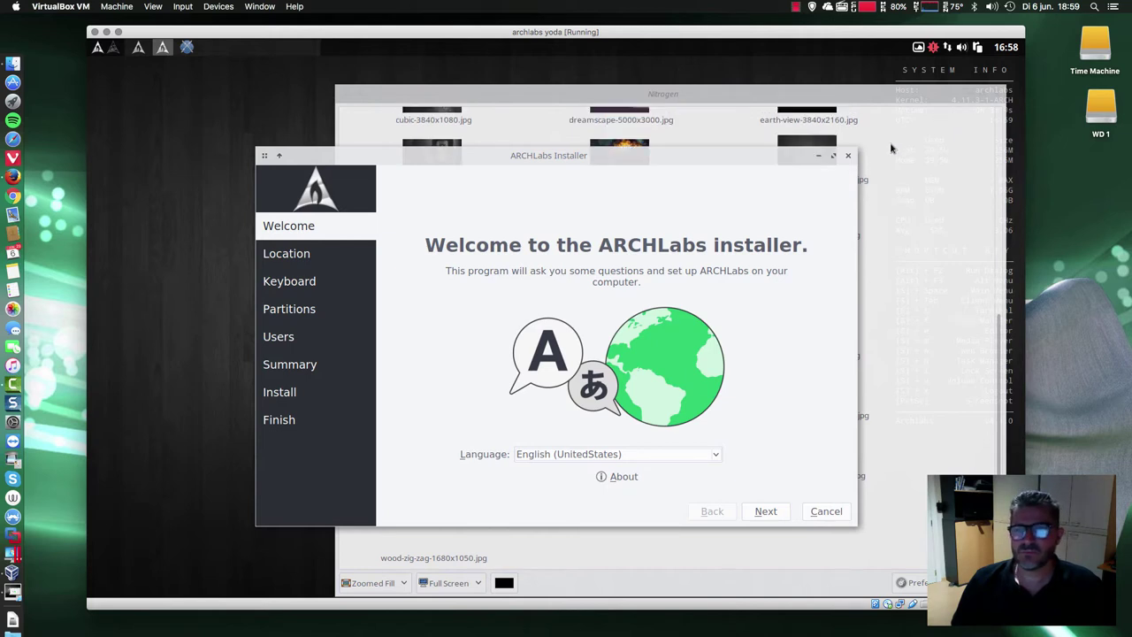
- Advance the installer past the Location page and choose the Belgian keyboard layout
drag(578, 156, 620, 147)
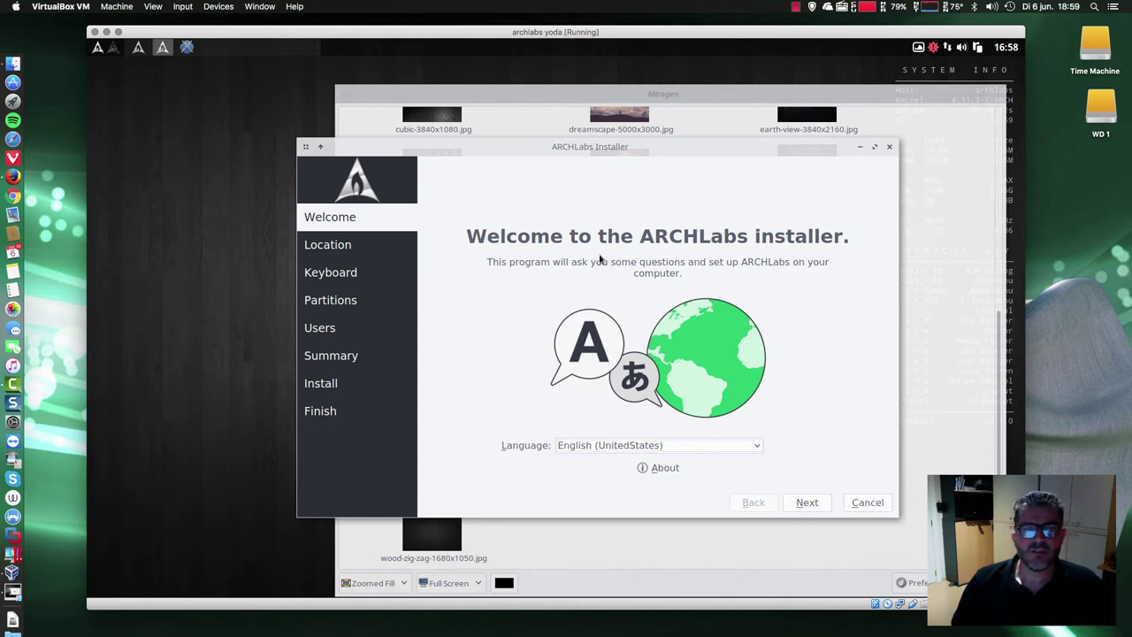
click(813, 507)
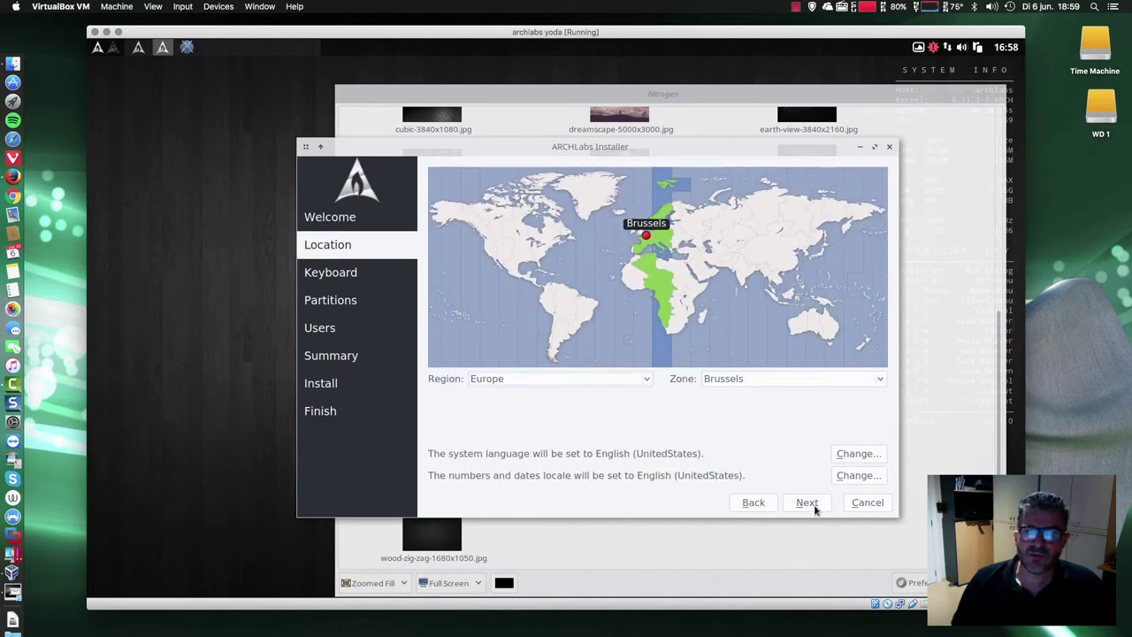
click(814, 505)
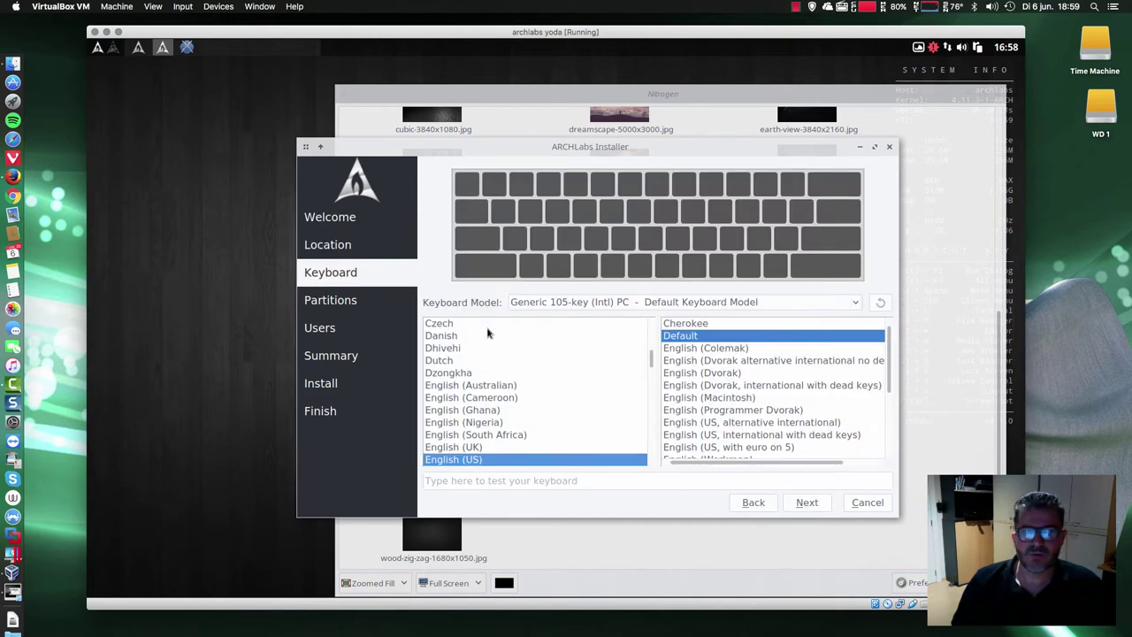
scroll(489, 336, up, 5)
click(457, 447)
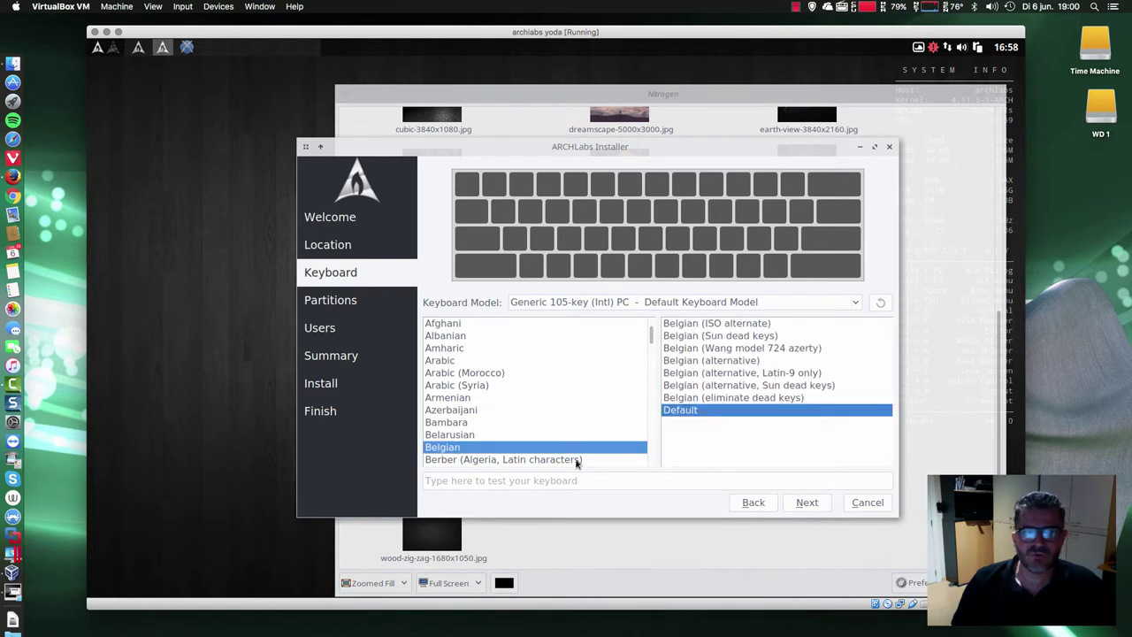
- Choose Erase disk (10.0 GiB ext4 plus 4.3 GiB swap) and continue to user setup
click(806, 504)
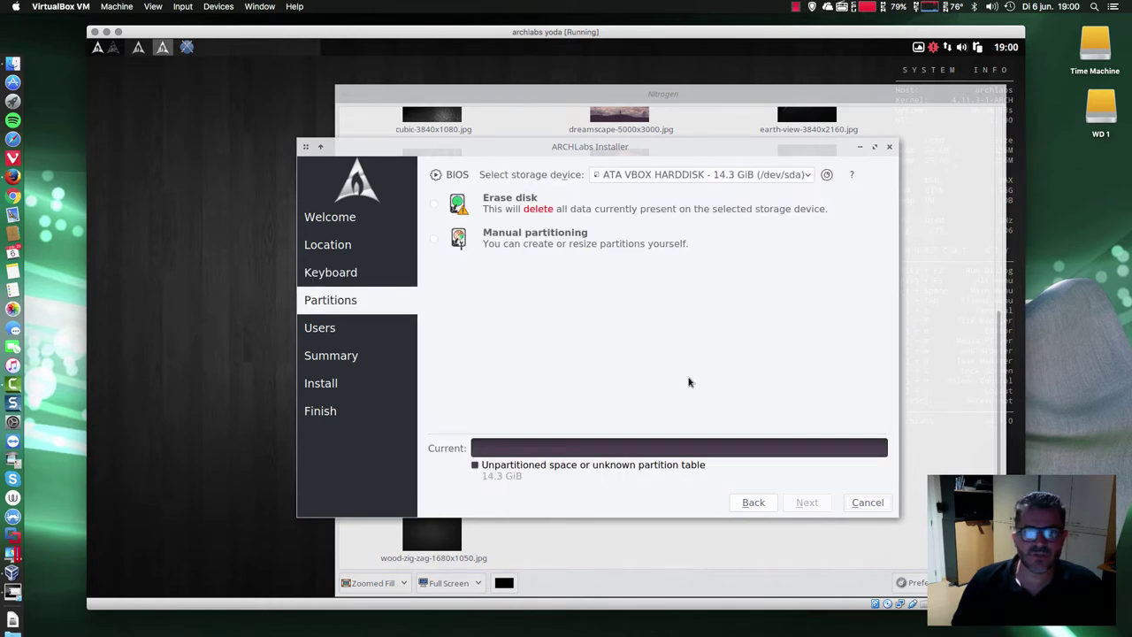
click(434, 204)
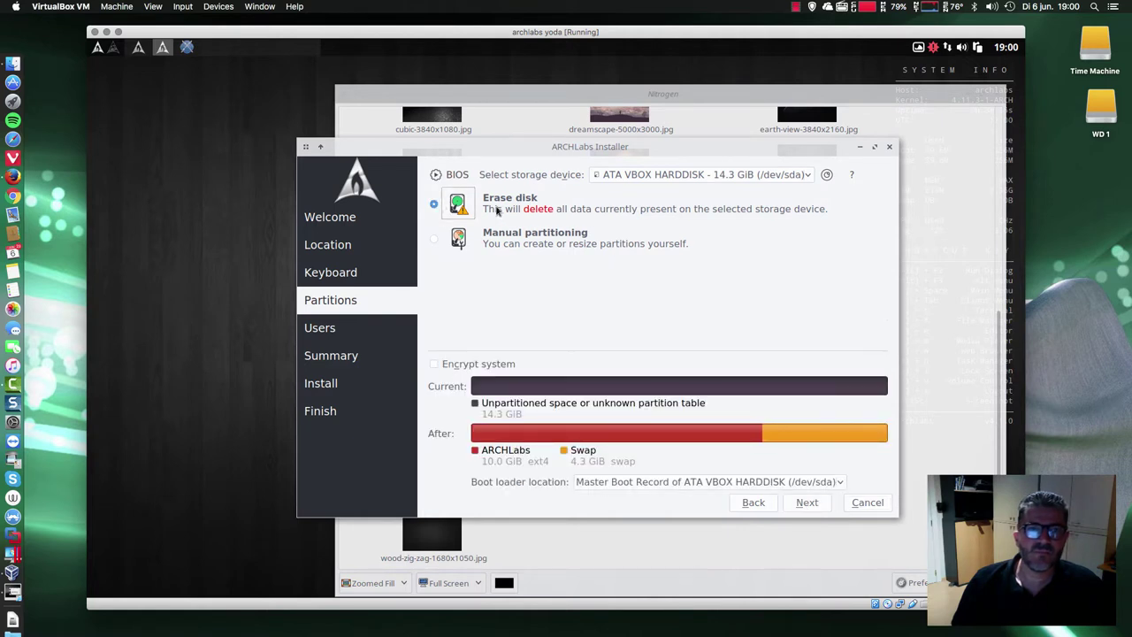
click(807, 503)
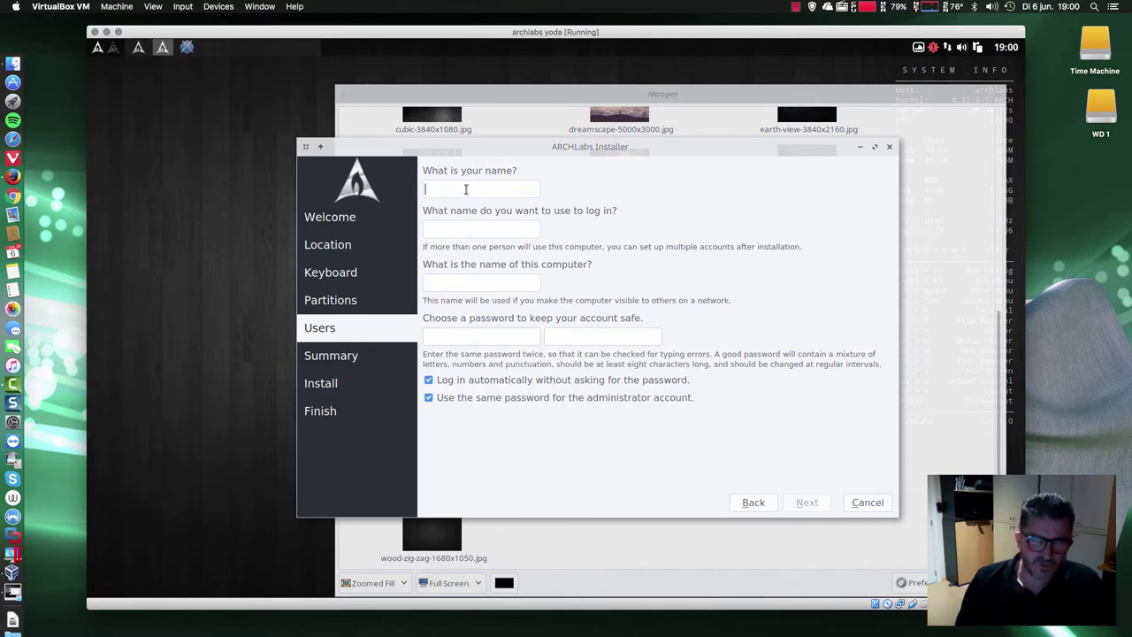
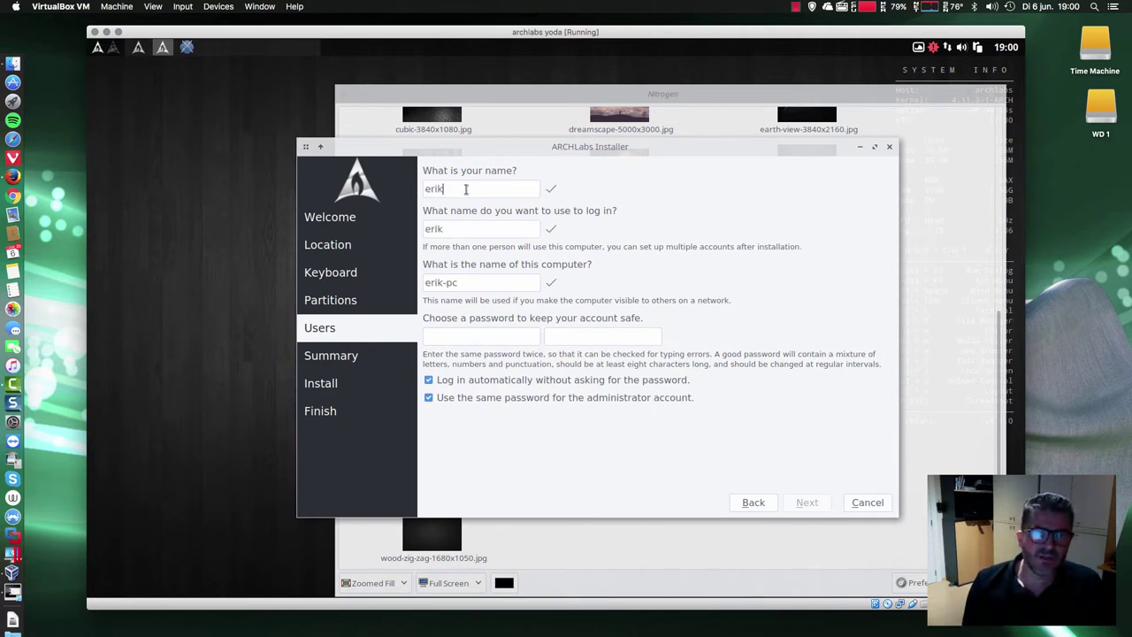
- Enter the user's name, login, computer name yoda and password twice, then continue to the Summary
key(Tab)
key(Tab)
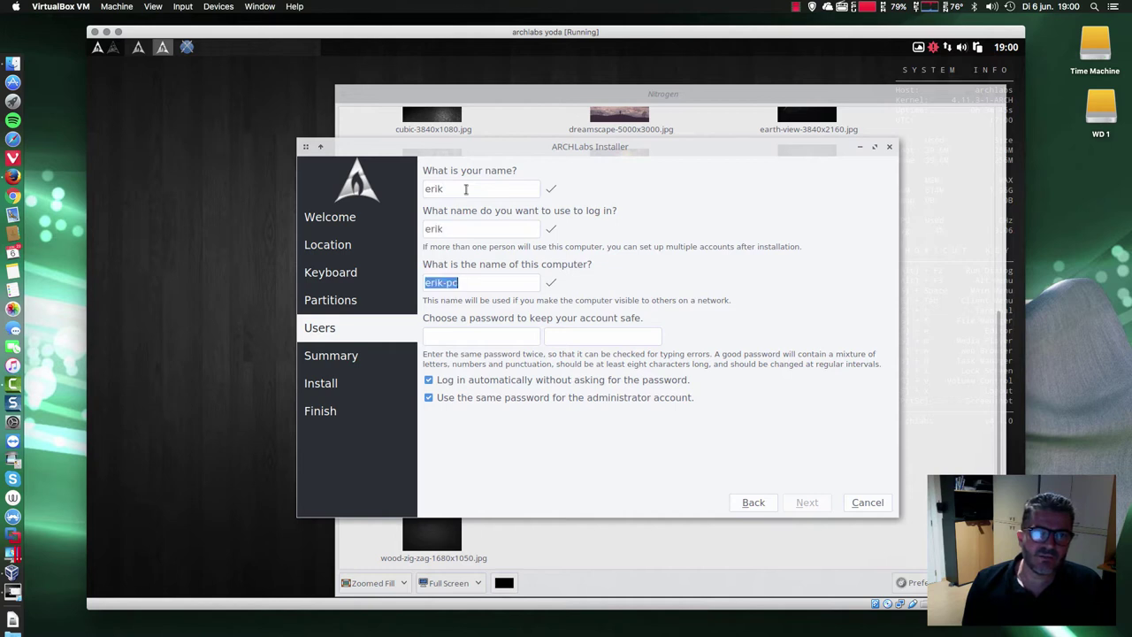
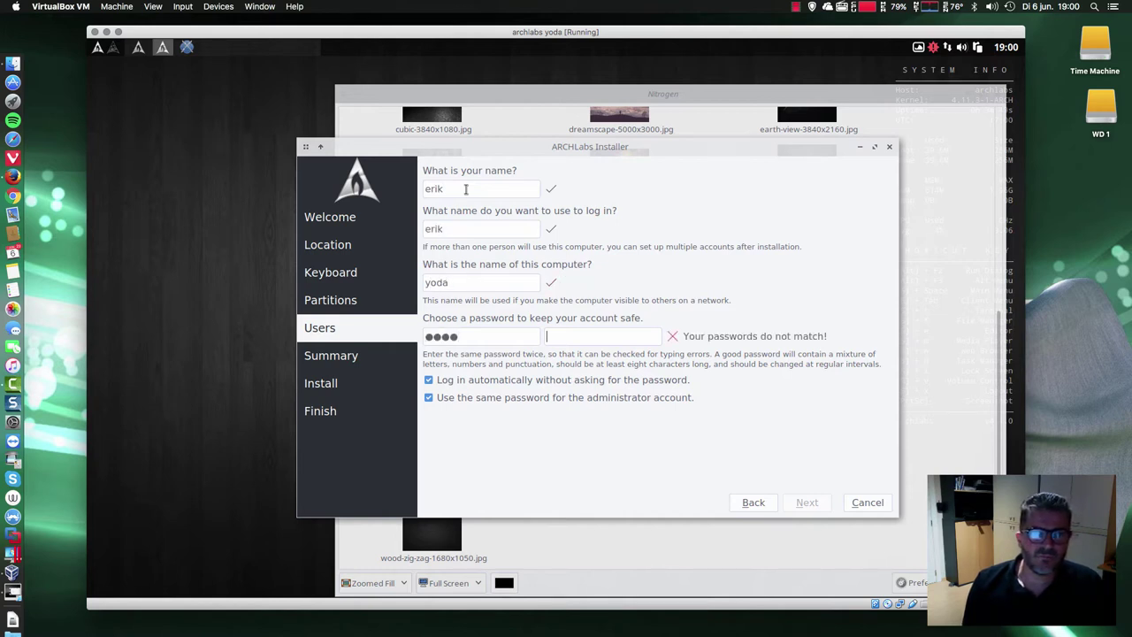
key(Tab)
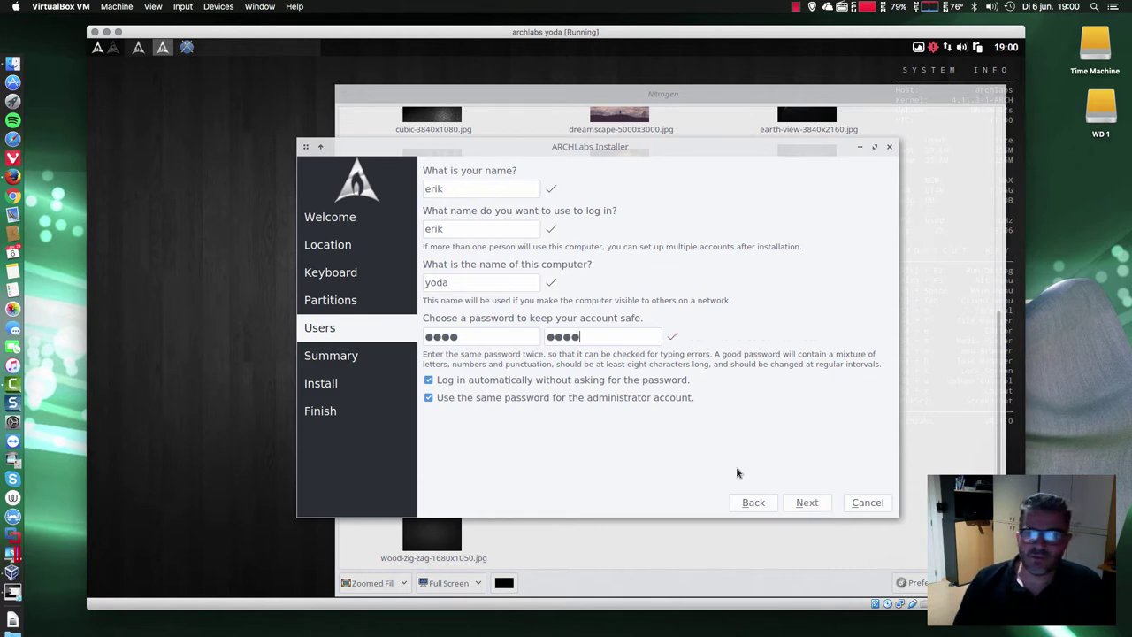
click(811, 502)
click(812, 502)
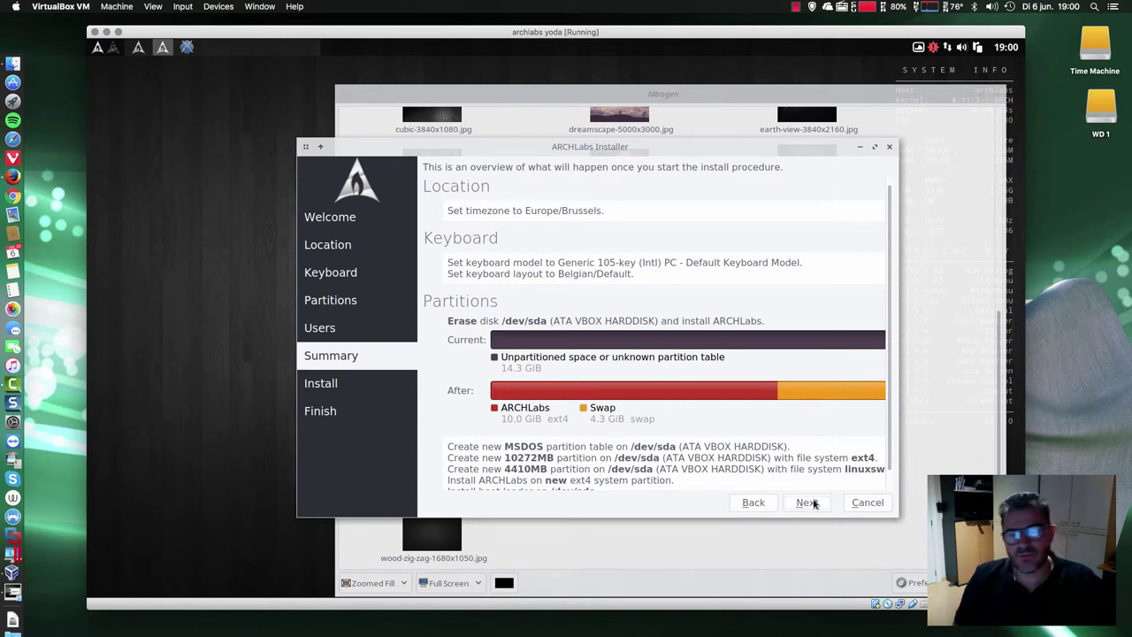
- Start the installation, close the Nitrogen wallpaper window, and minimize the installer
click(812, 502)
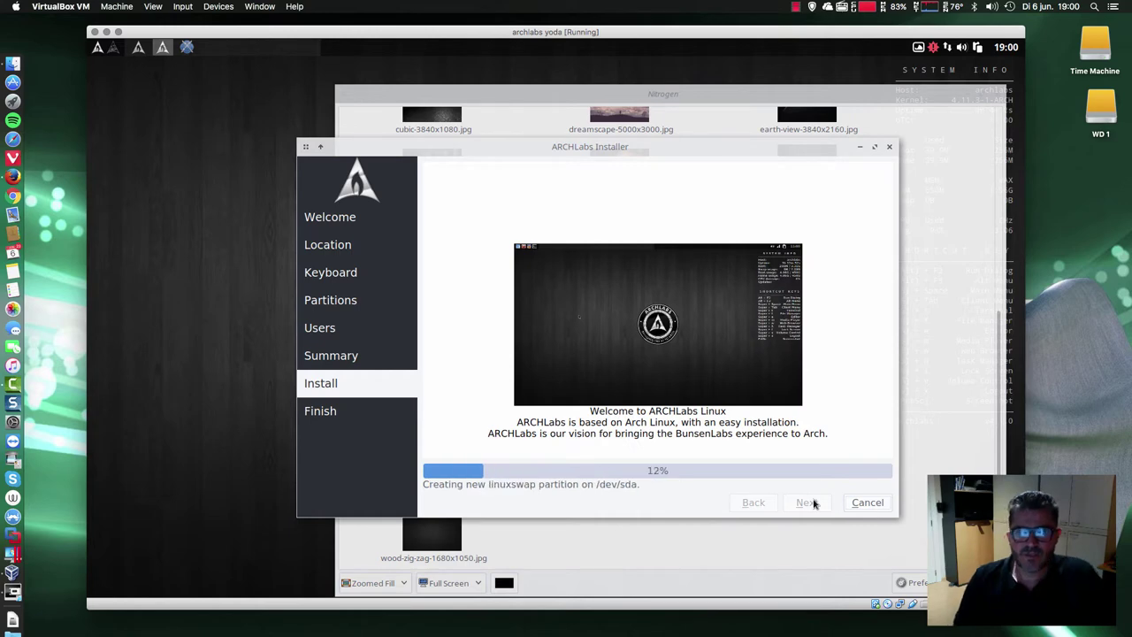
click(934, 99)
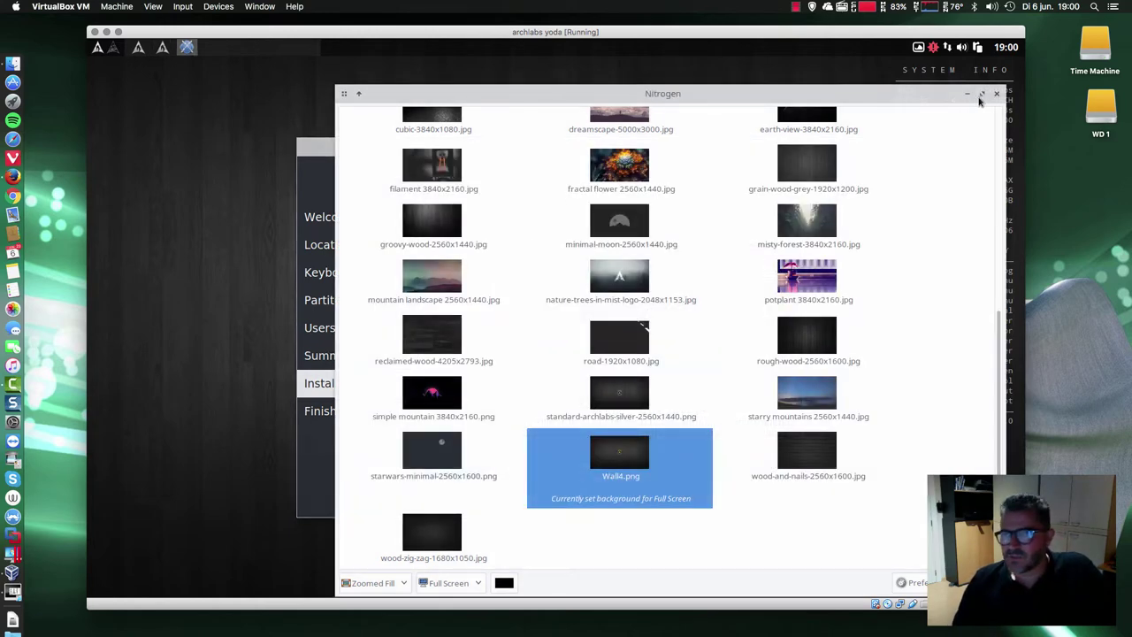
click(997, 95)
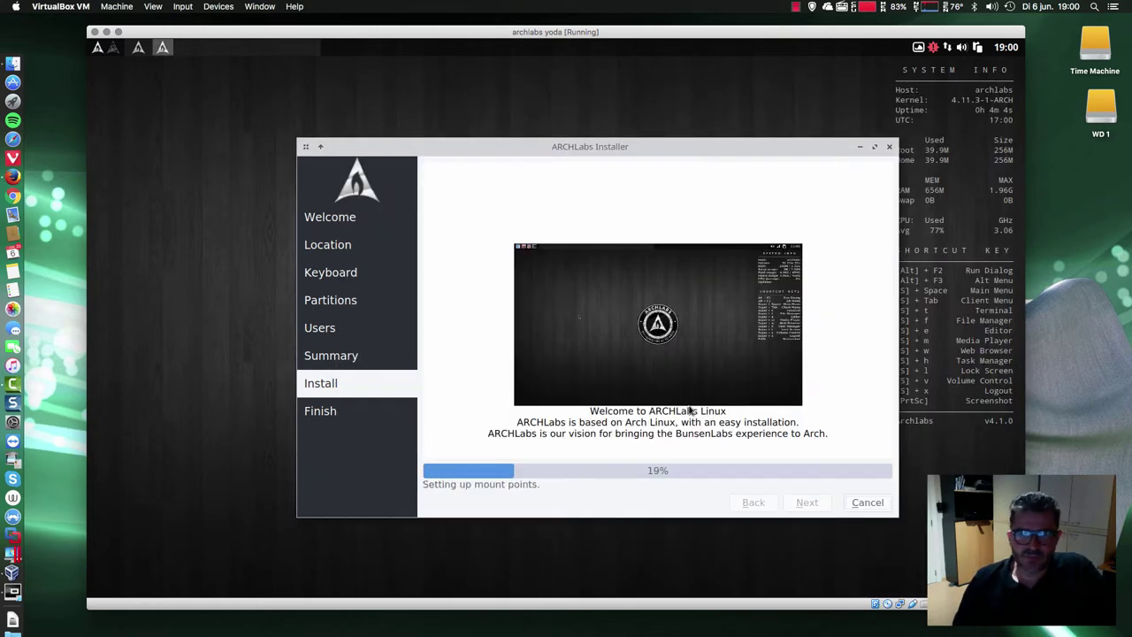
click(857, 148)
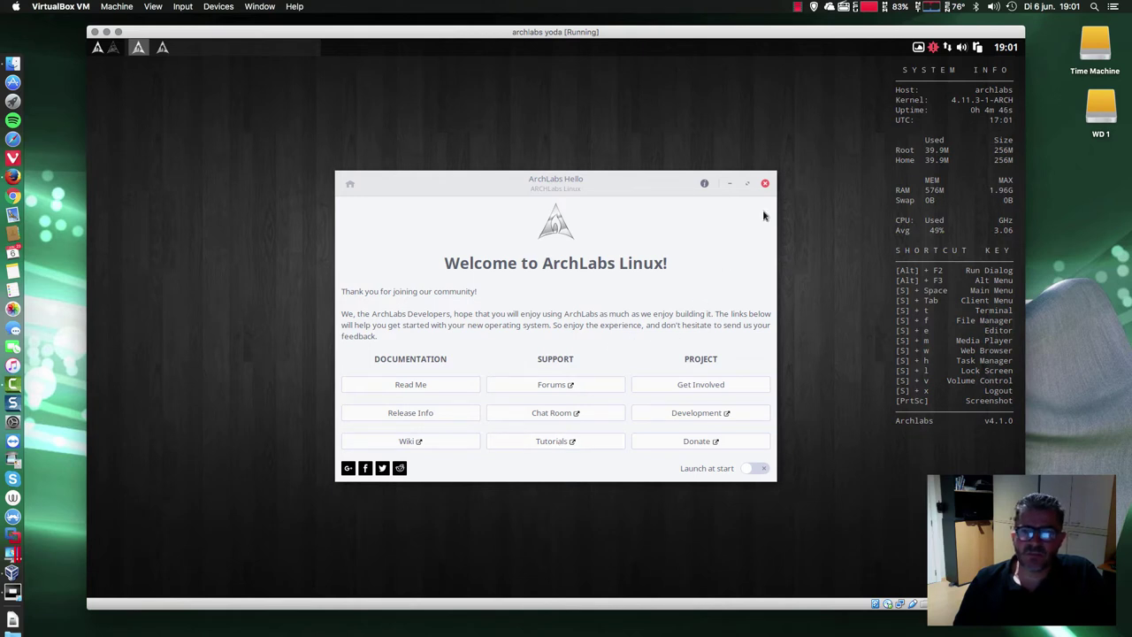
- Close ArchLabs Hello, check the installer unpacking at 22%, and switch to Firefox
click(765, 183)
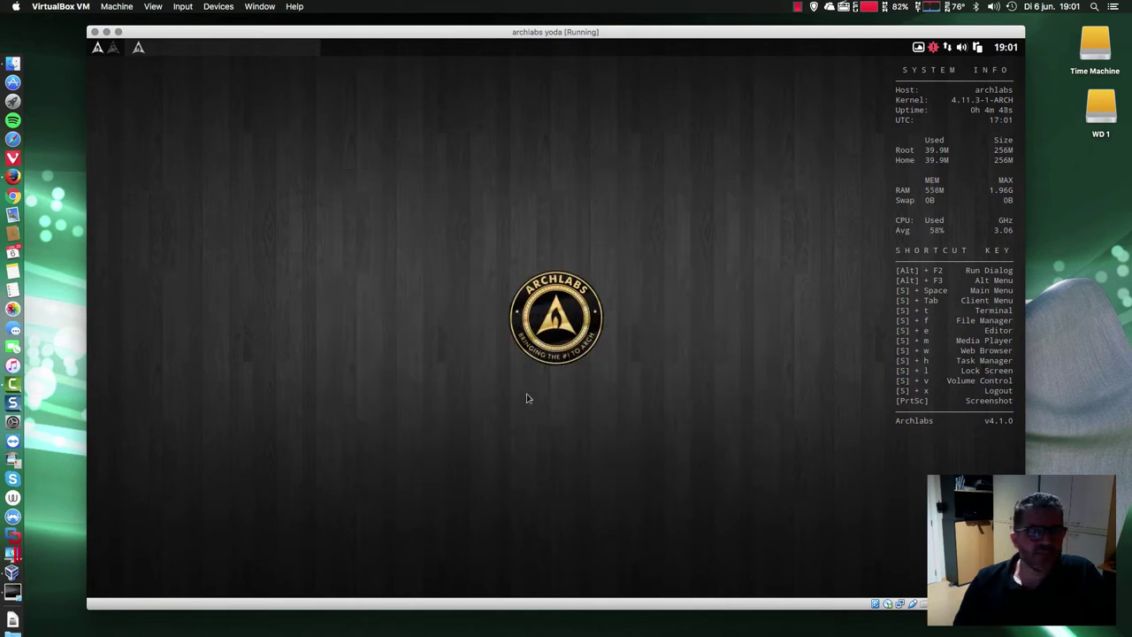
click(138, 49)
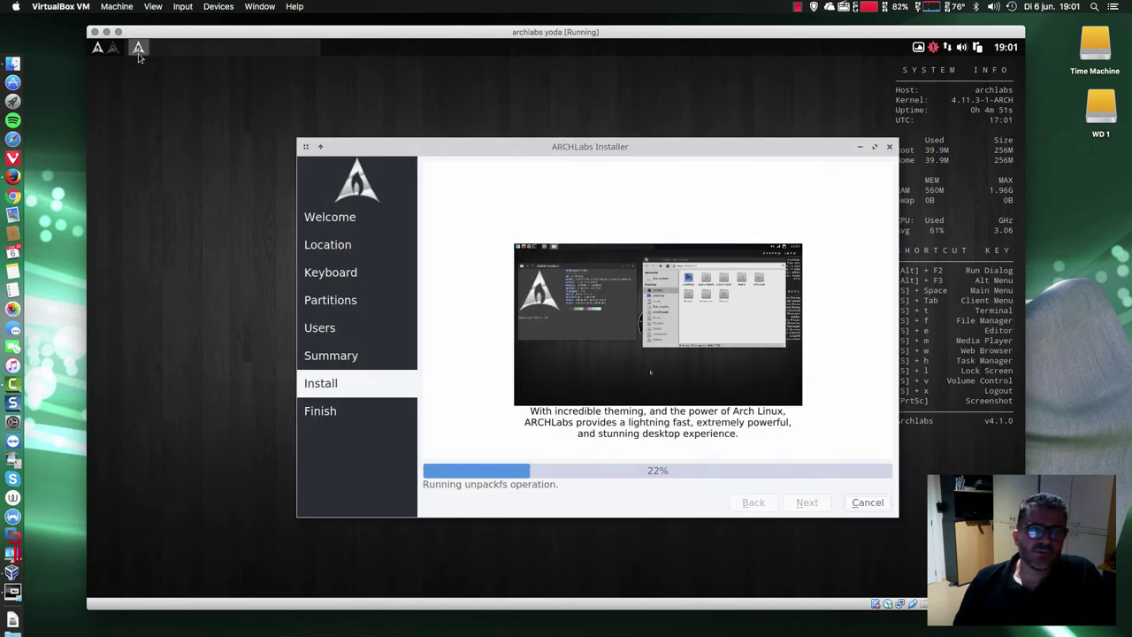
click(138, 49)
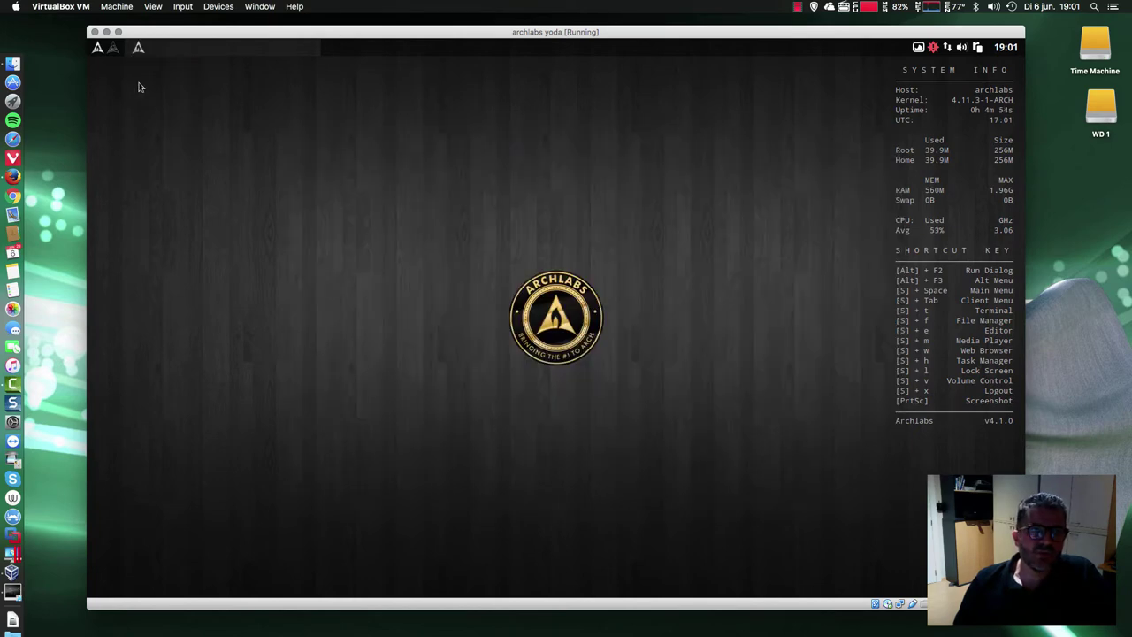
click(138, 48)
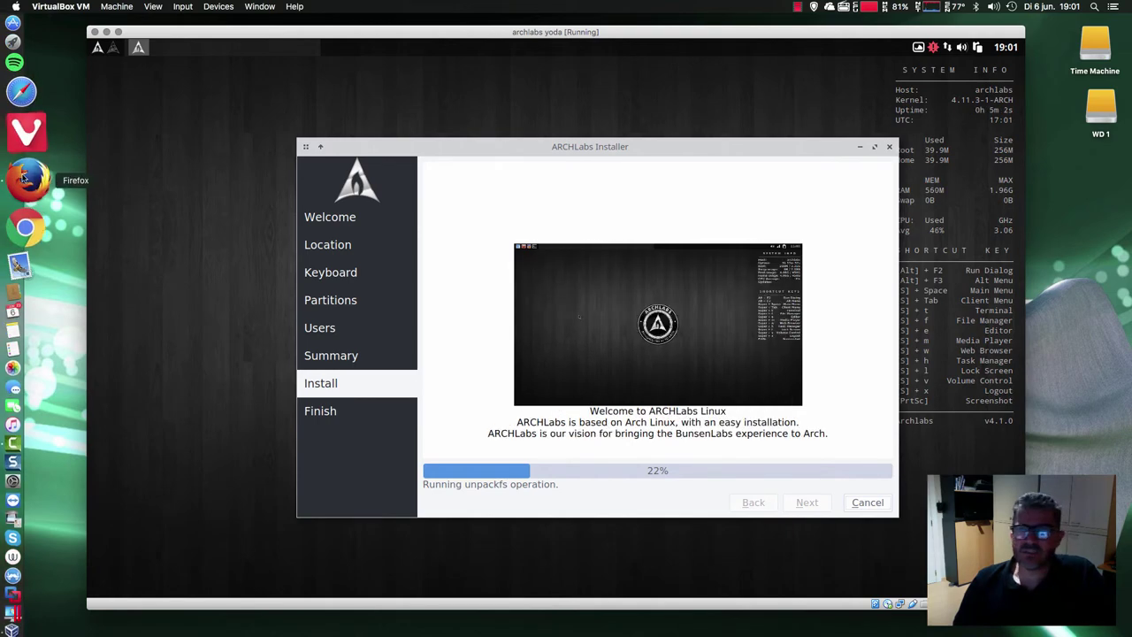
click(26, 177)
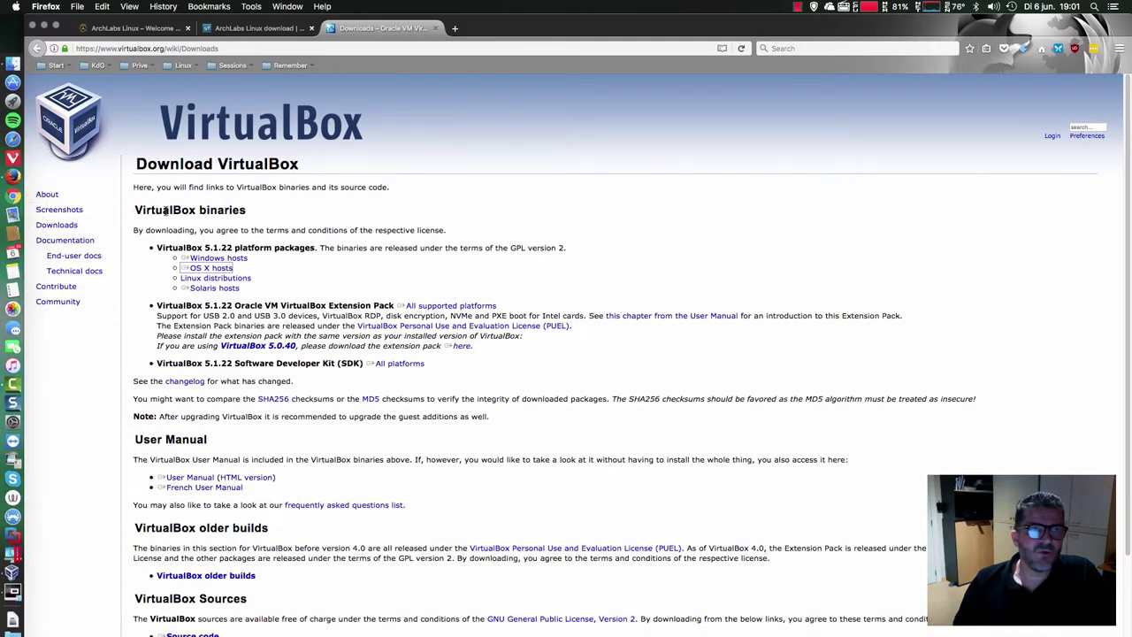
- In a new tab, open the ARCHLabs Linux Facebook page from Sessions > ARCHLabs bookmarks
click(870, 7)
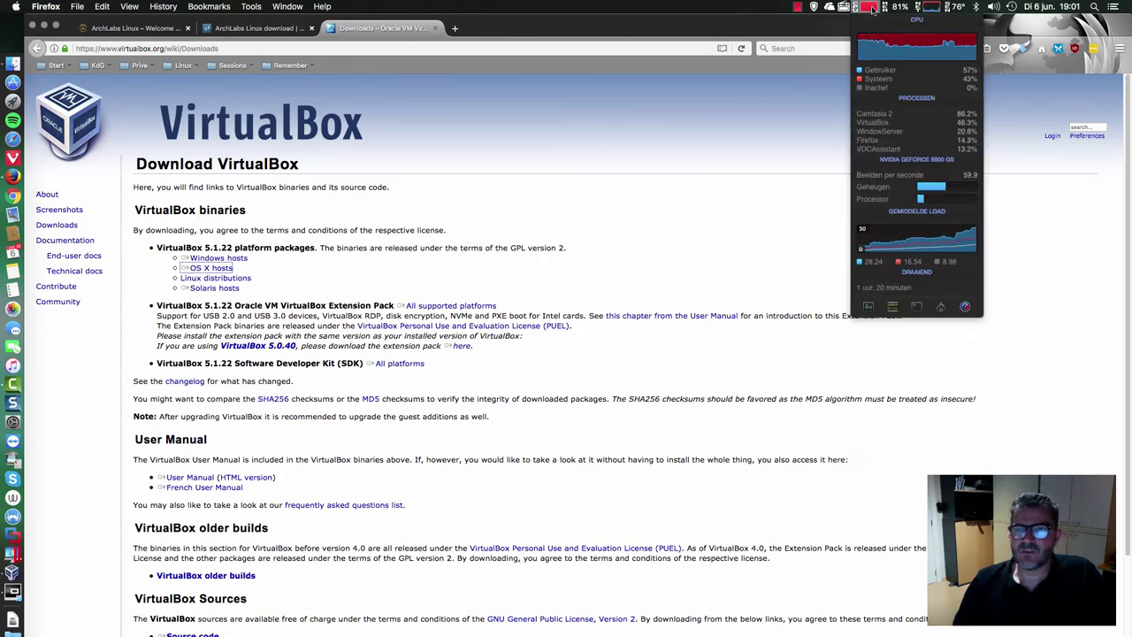
click(795, 200)
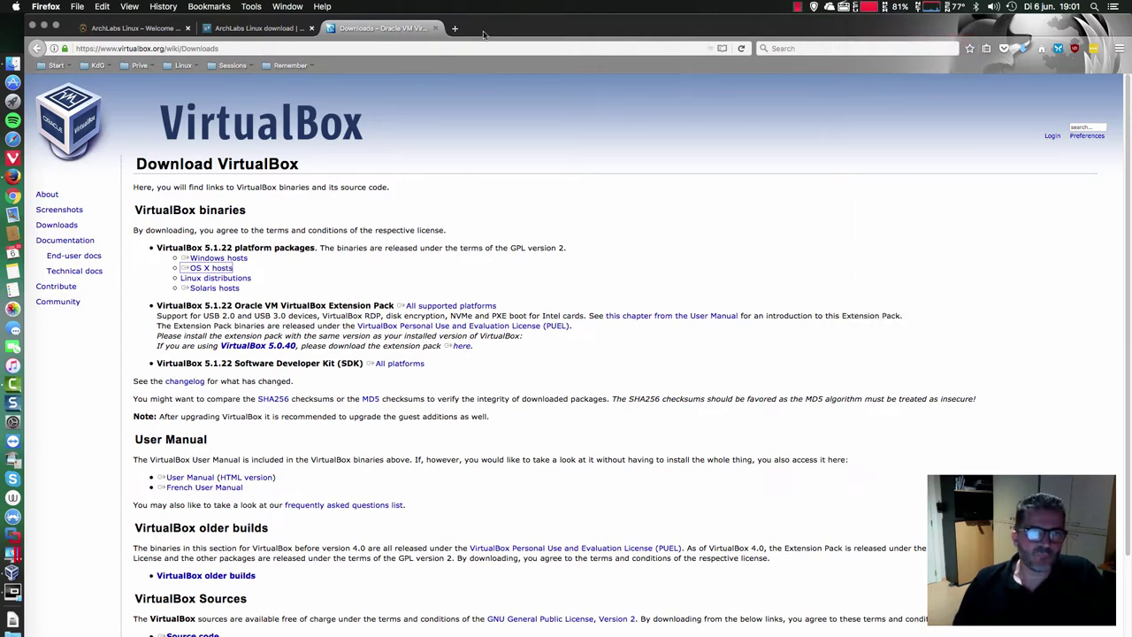
click(456, 29)
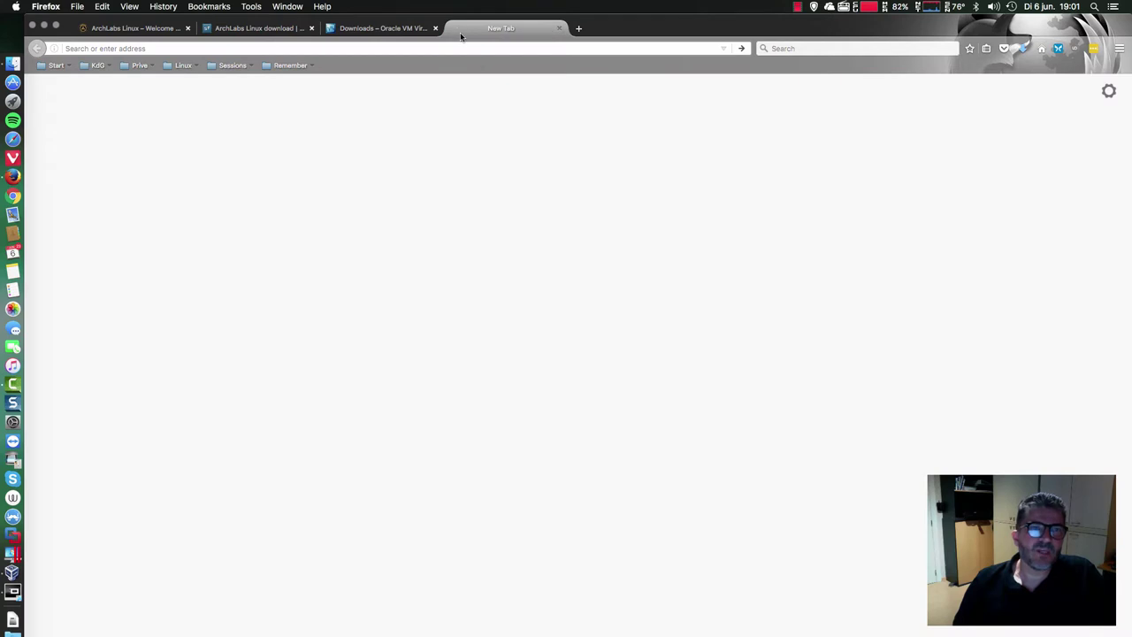
click(234, 65)
mouse_move(253, 82)
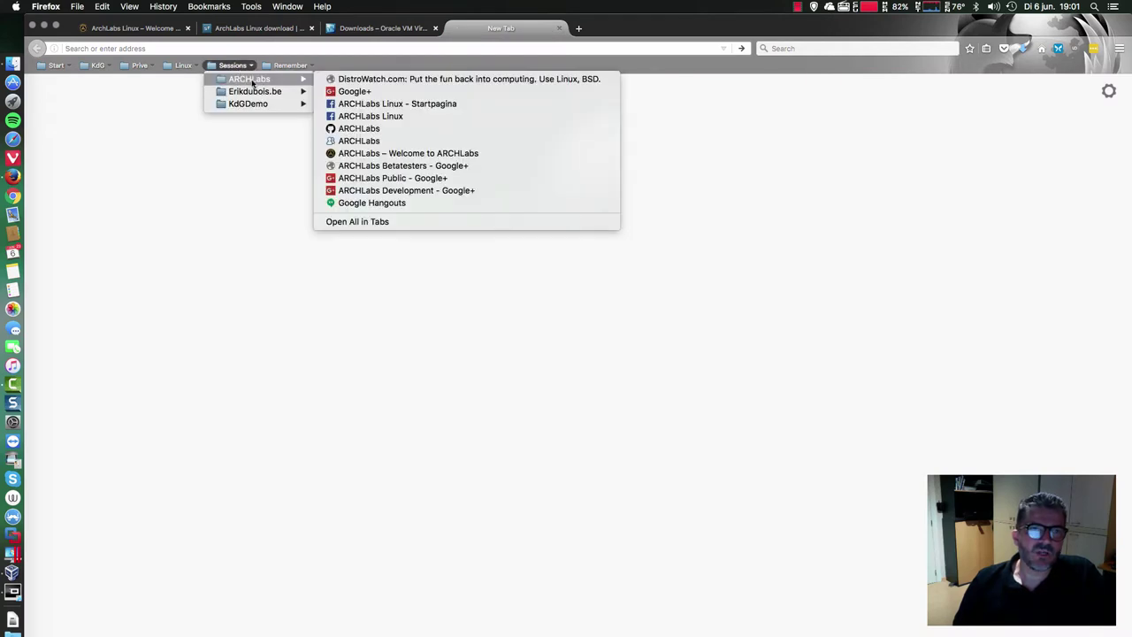
click(422, 103)
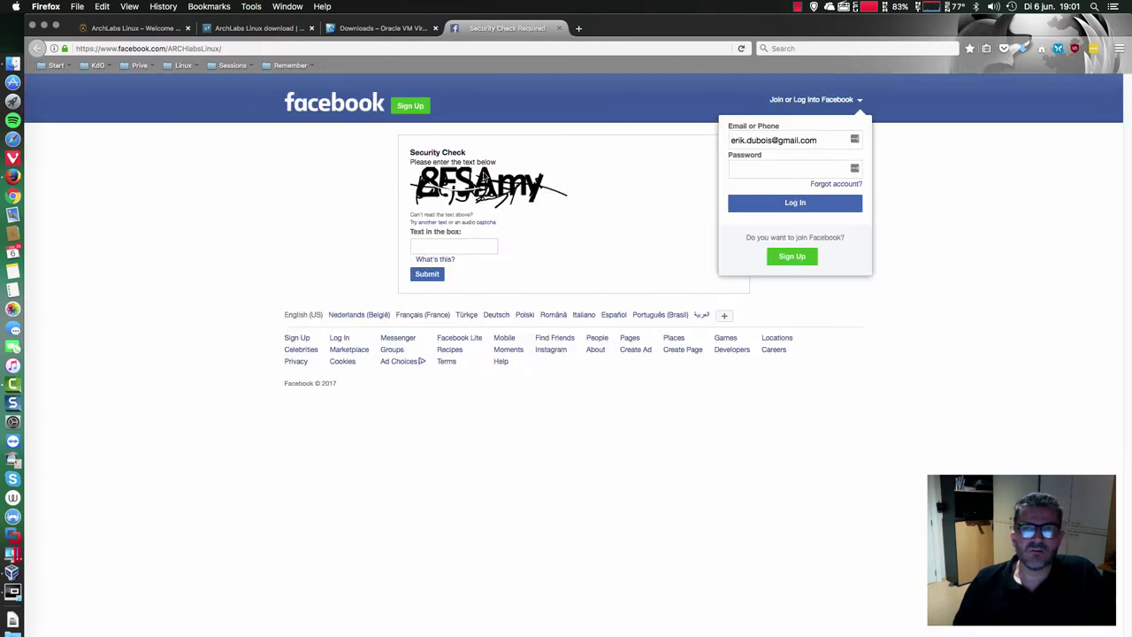
- Log back in to the password manager with the account password, then close the Facebook security-check tab
click(1092, 50)
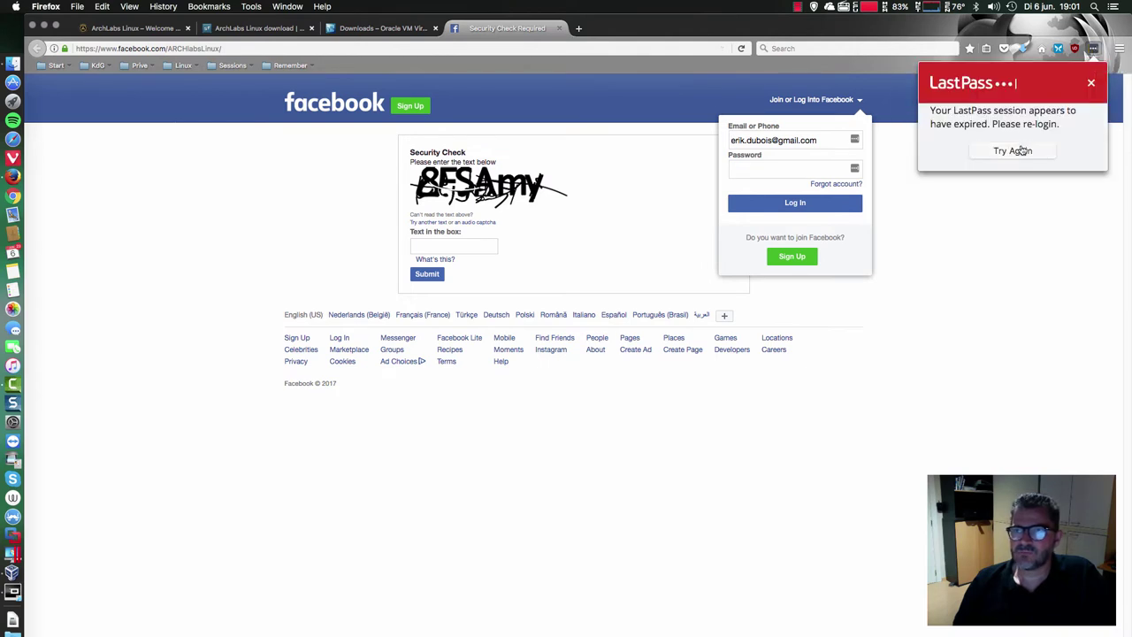
click(1019, 150)
text(•••••••••••••••••••)
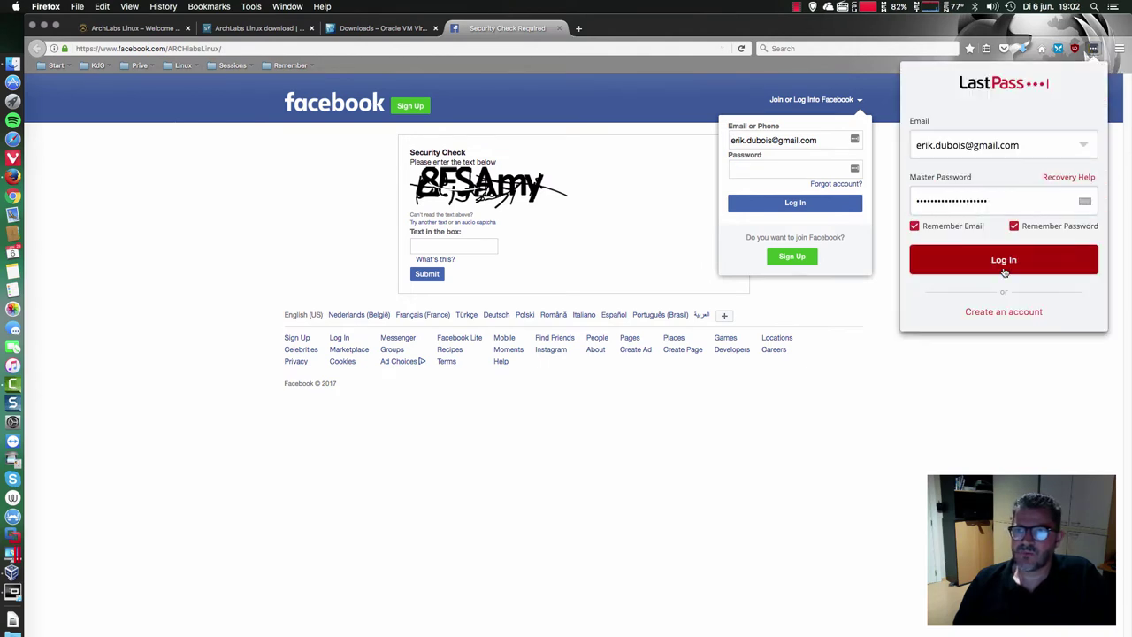
click(1004, 270)
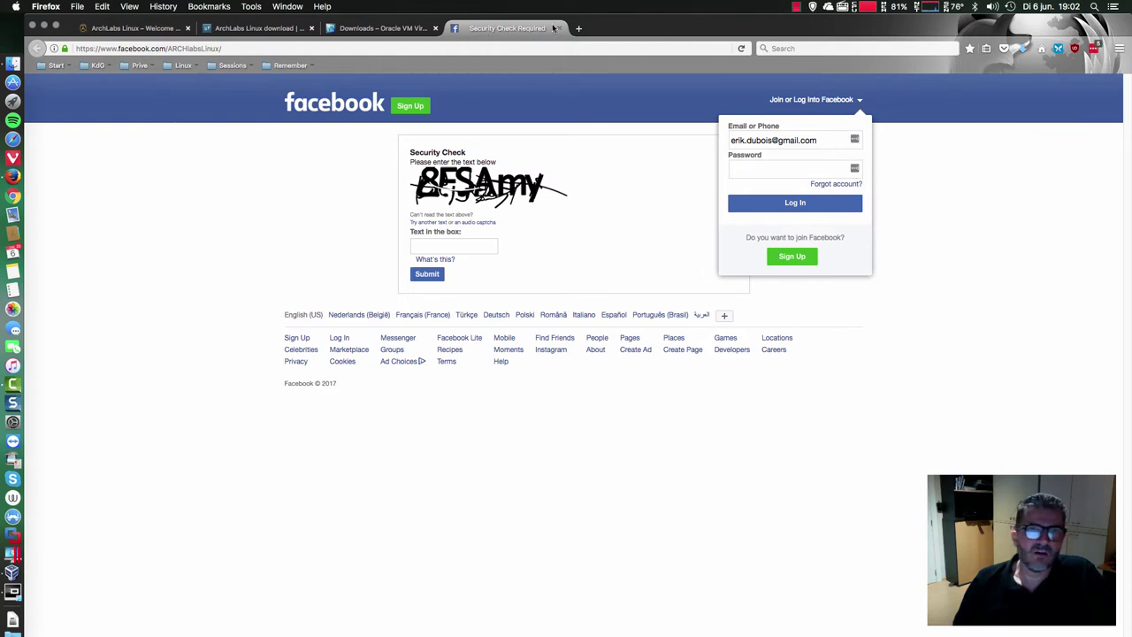
key(super+w)
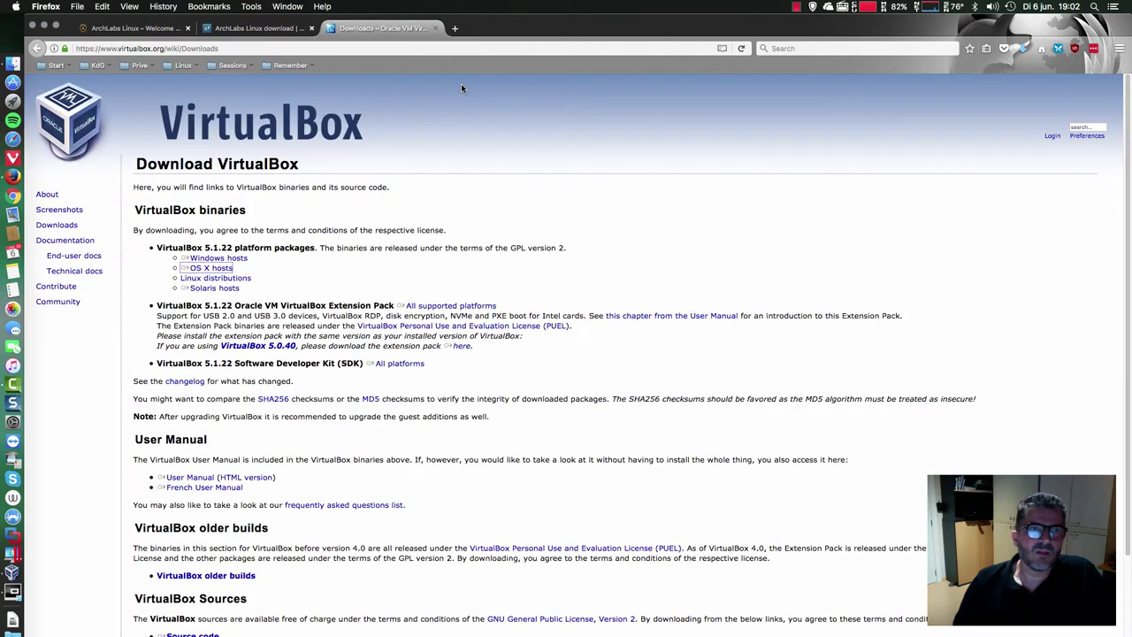
- Reopen the ARCHLabs Linux Facebook page, scroll to its Reviews, and dismiss the login prompt
click(232, 66)
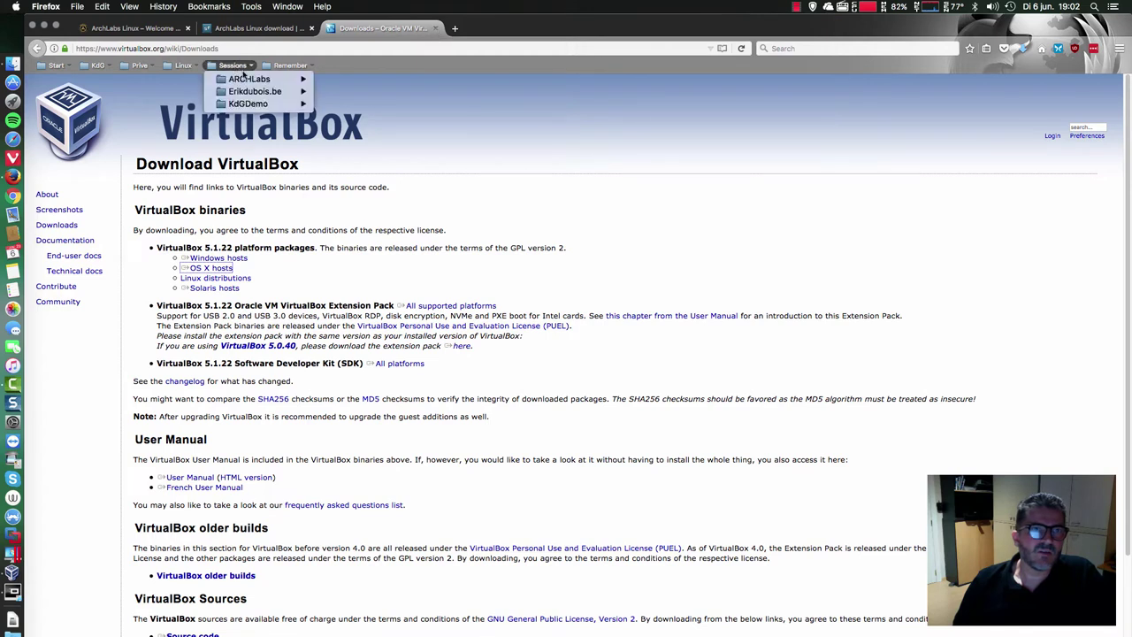
mouse_move(248, 78)
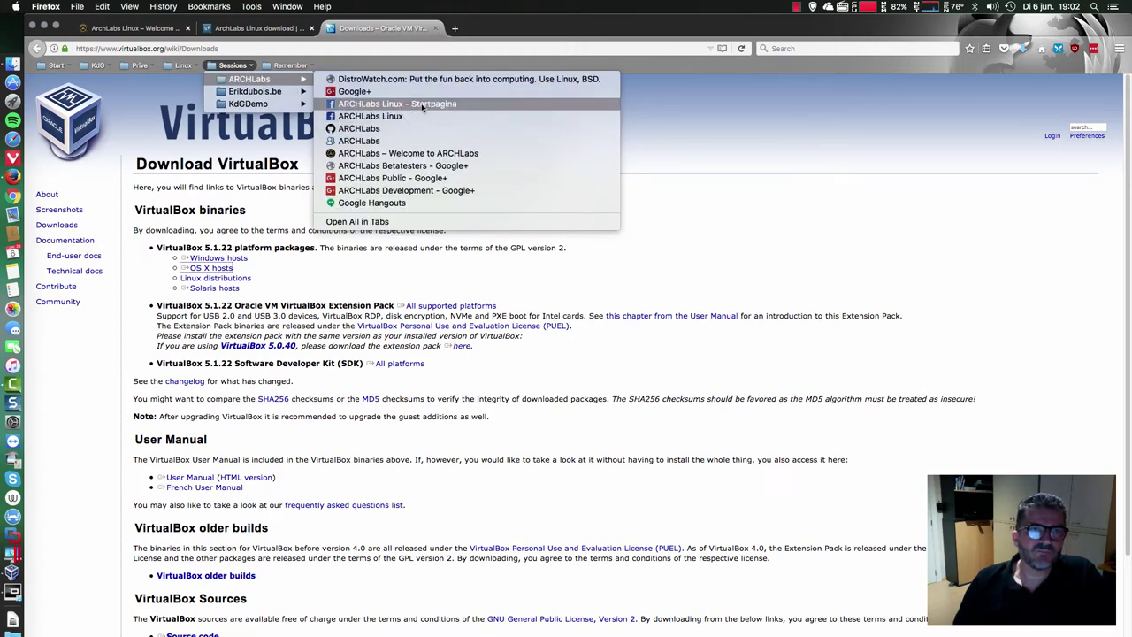
click(423, 116)
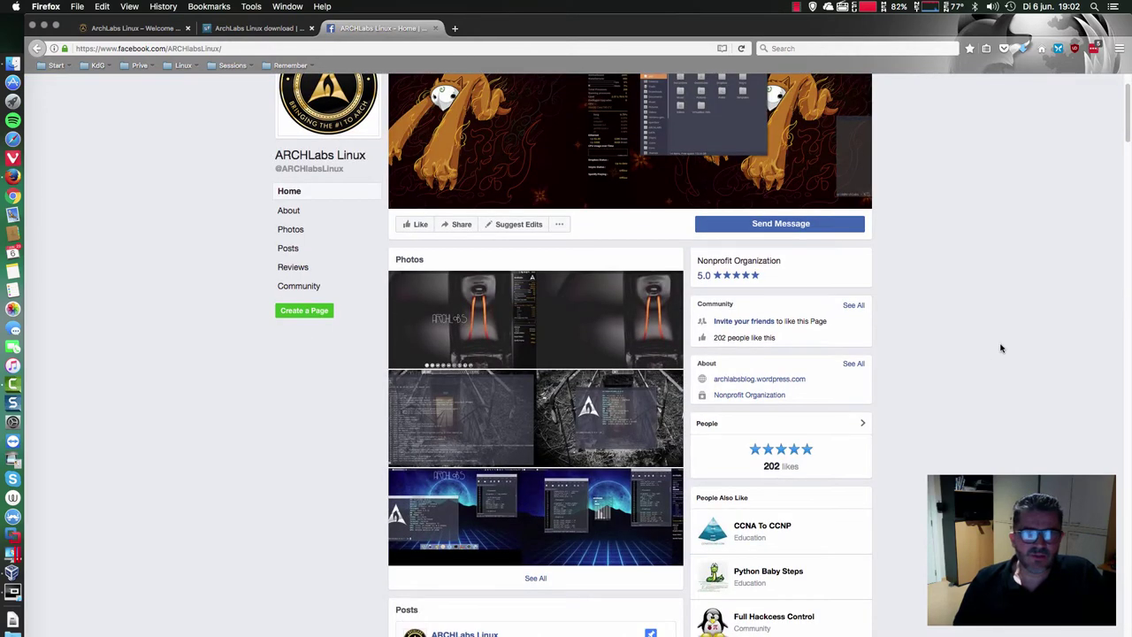
scroll(1001, 348, down, 1)
scroll(1001, 348, down, 12)
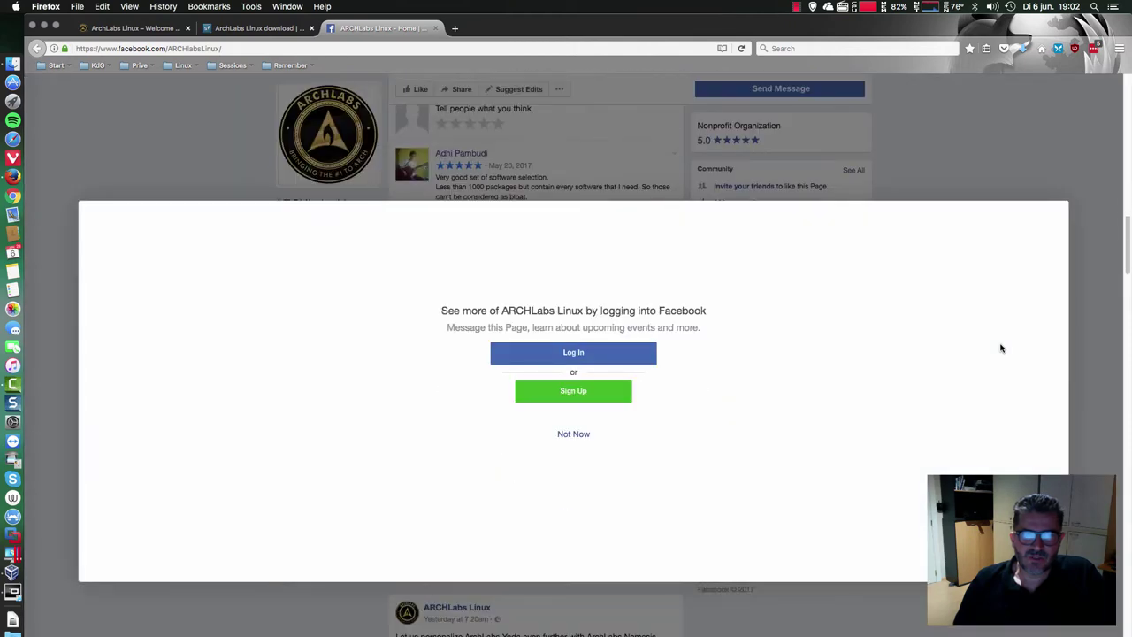
click(592, 433)
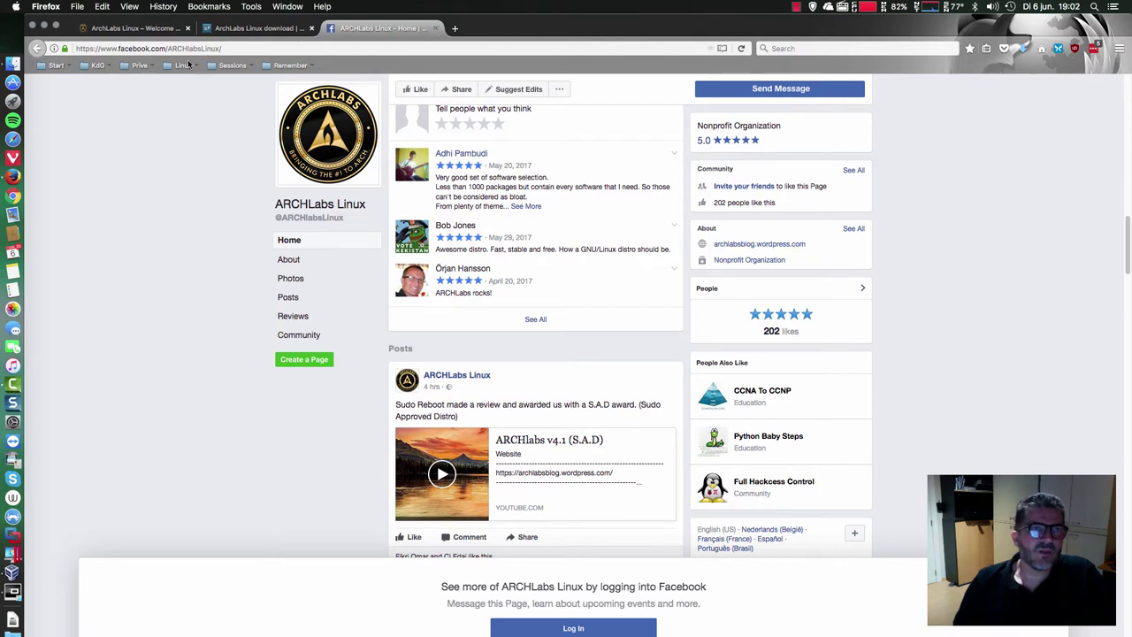
- Open the ArchLabs forum from the Sessions > ARCHLabs bookmarks
click(233, 65)
mouse_move(273, 79)
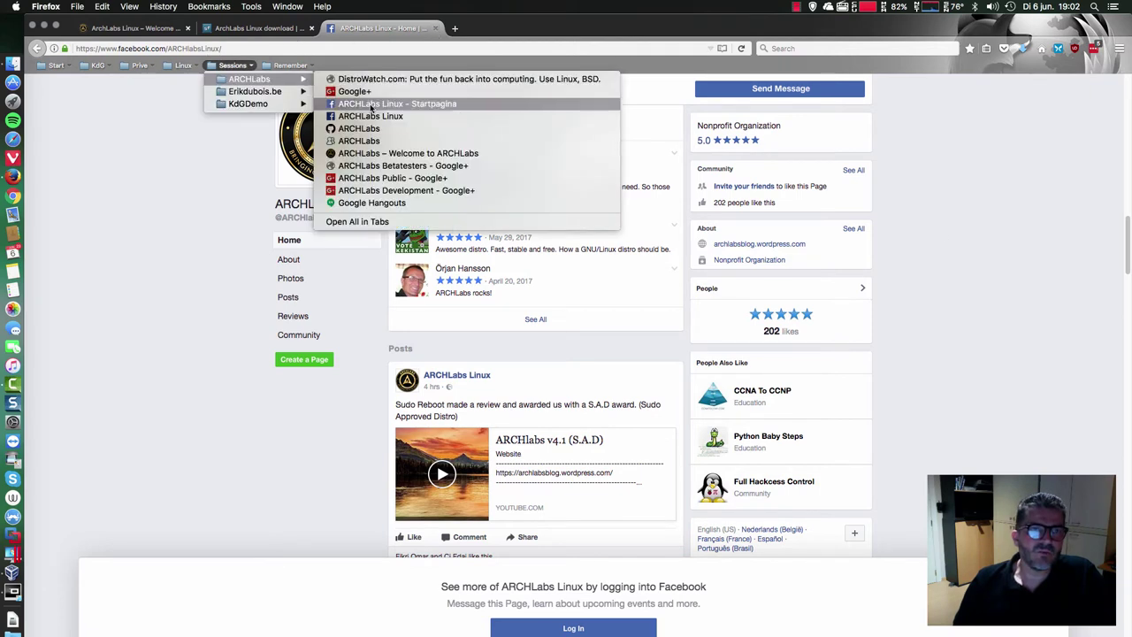
click(368, 142)
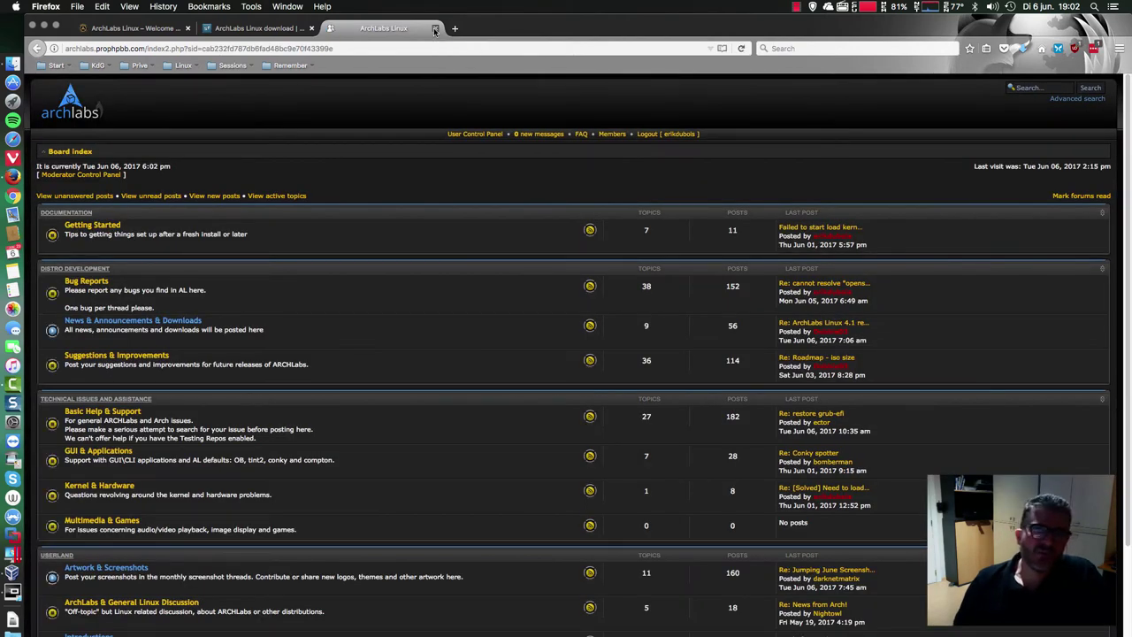
- Close the forum tab and open ARCHLabs Public - Google+ from Sessions > ARCHLabs in a new tab
click(434, 29)
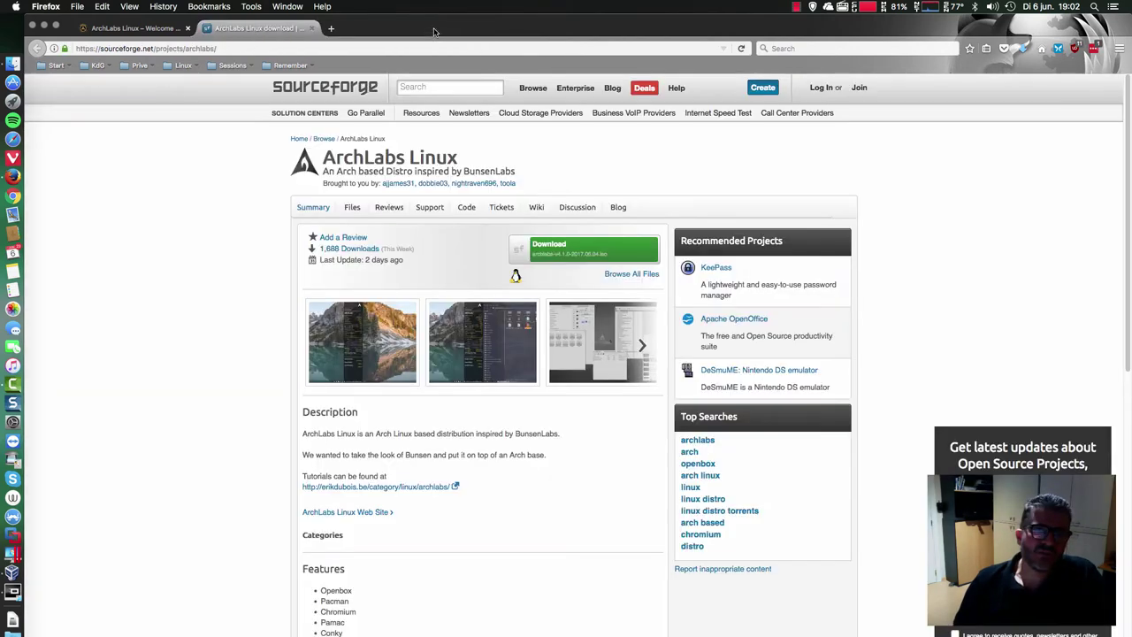
click(331, 30)
click(288, 65)
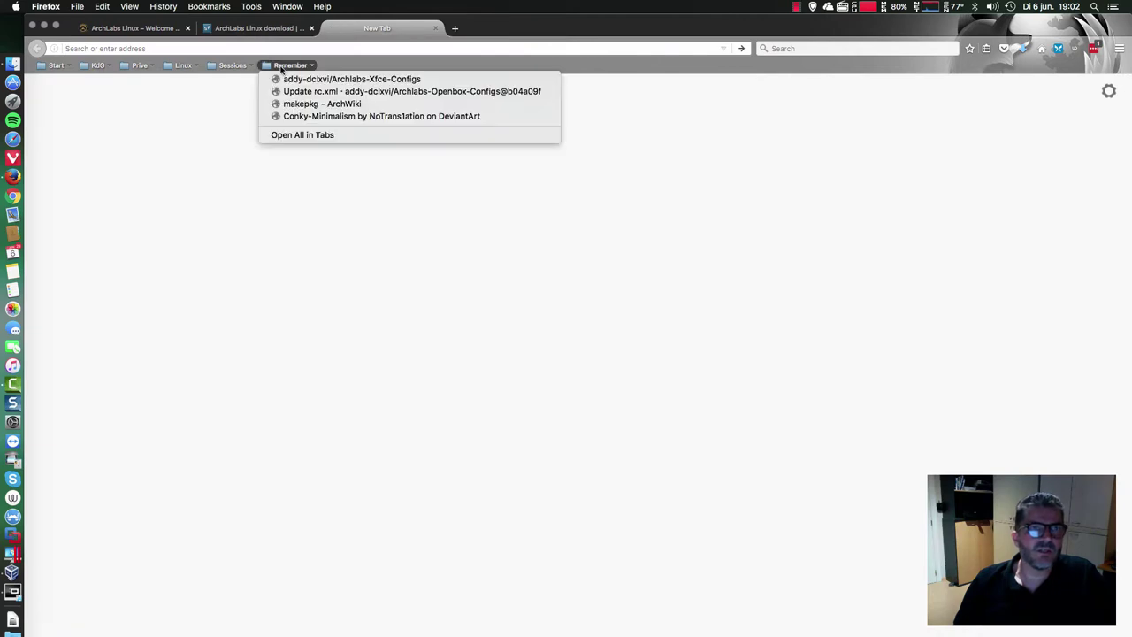
mouse_move(240, 67)
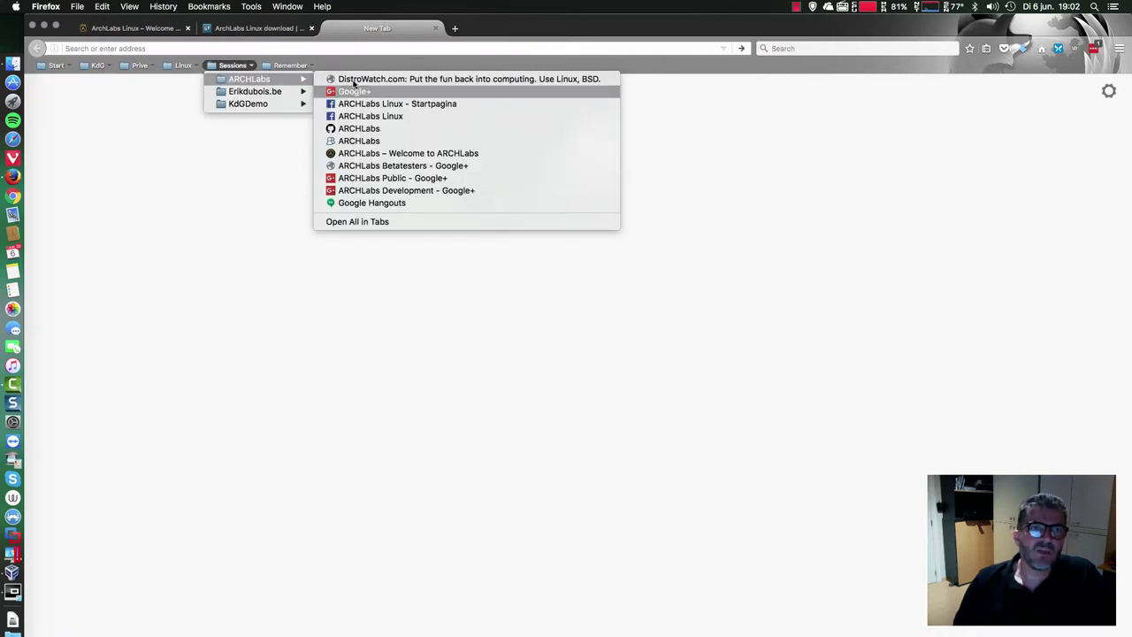
click(405, 180)
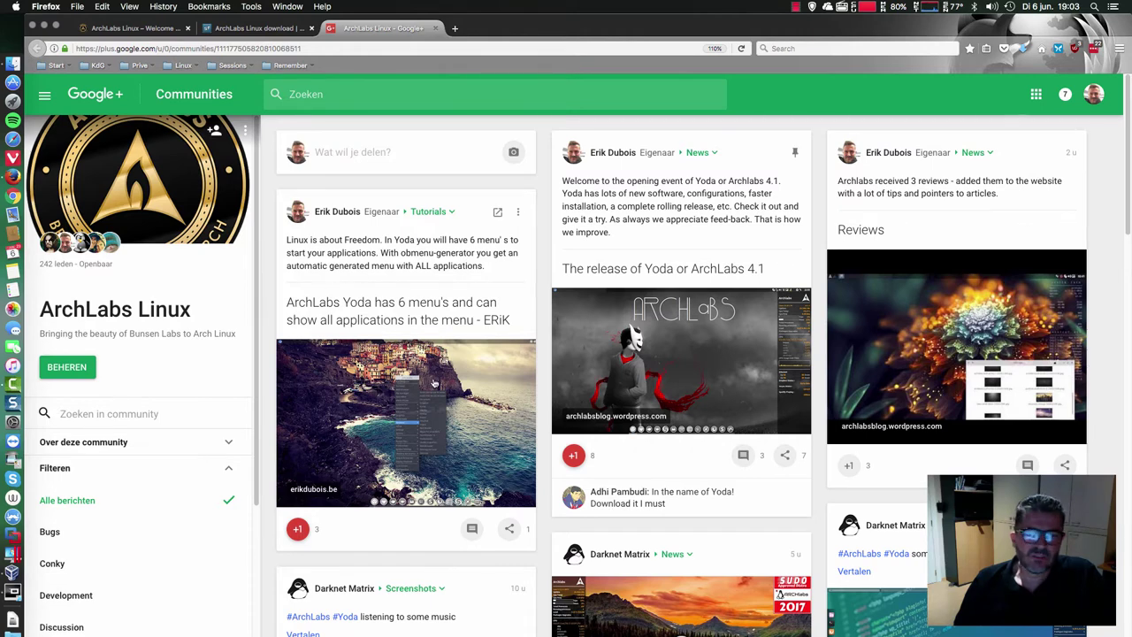
- Scroll through the ArchLabs Linux Google+ feed and topic filters, then return to the top
scroll(433, 382, down, 1)
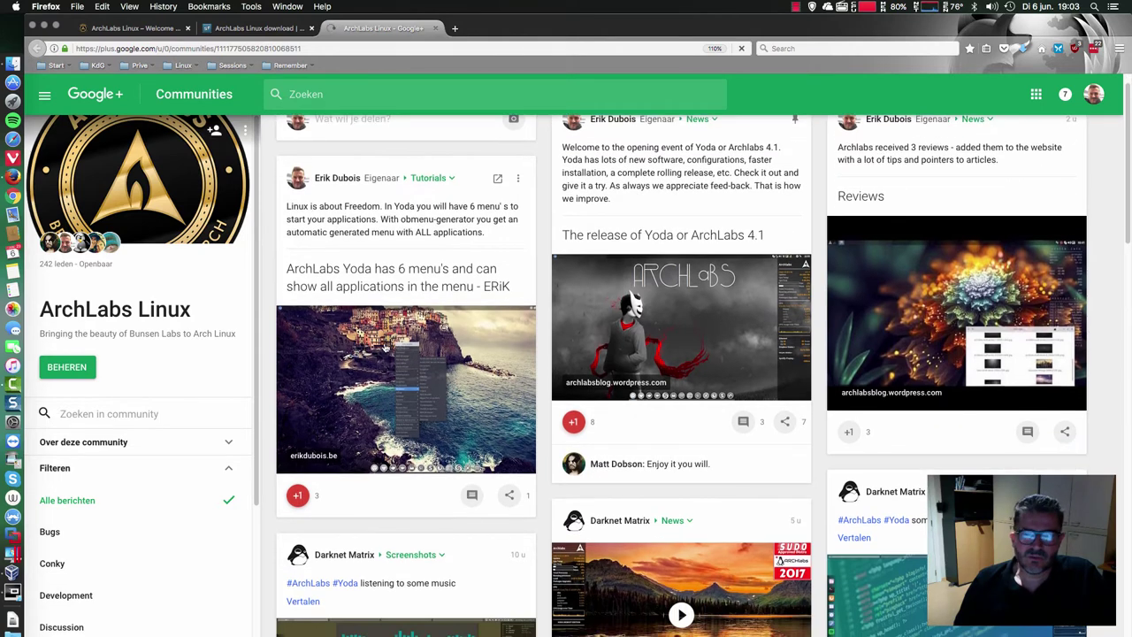
scroll(385, 348, down, 1)
scroll(385, 348, down, 1)
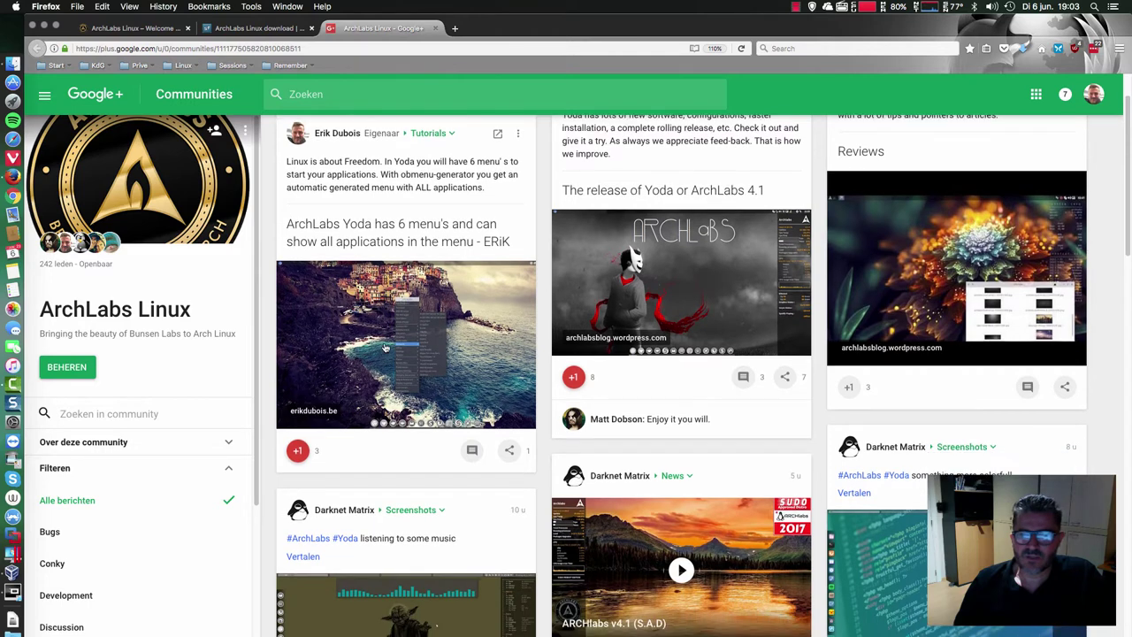
scroll(385, 347, up, 1)
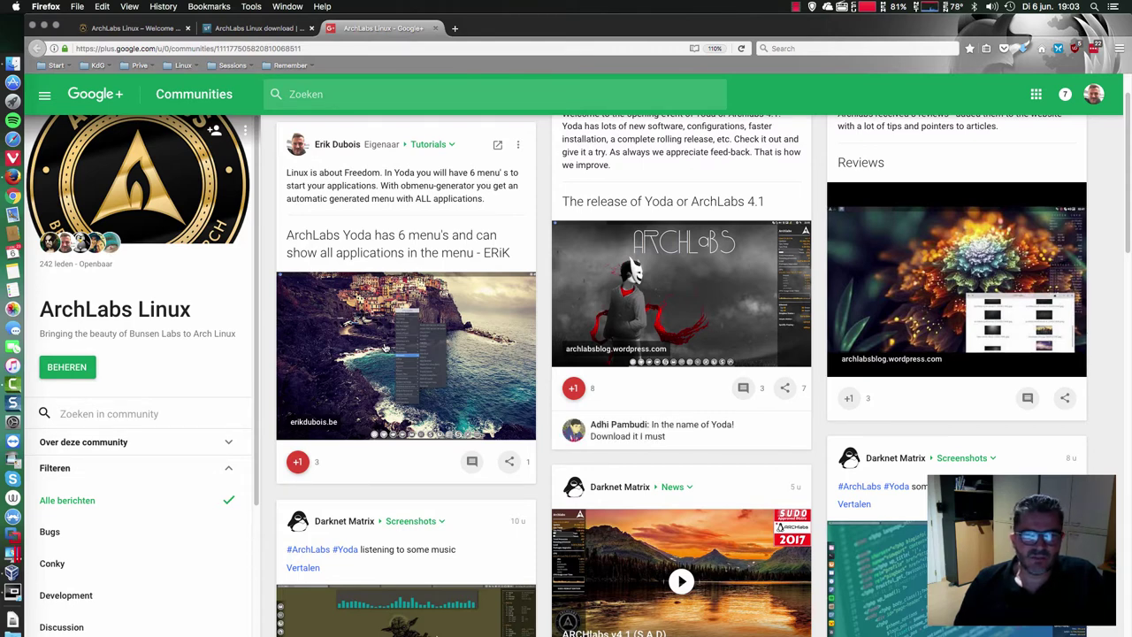
scroll(384, 347, down, 3)
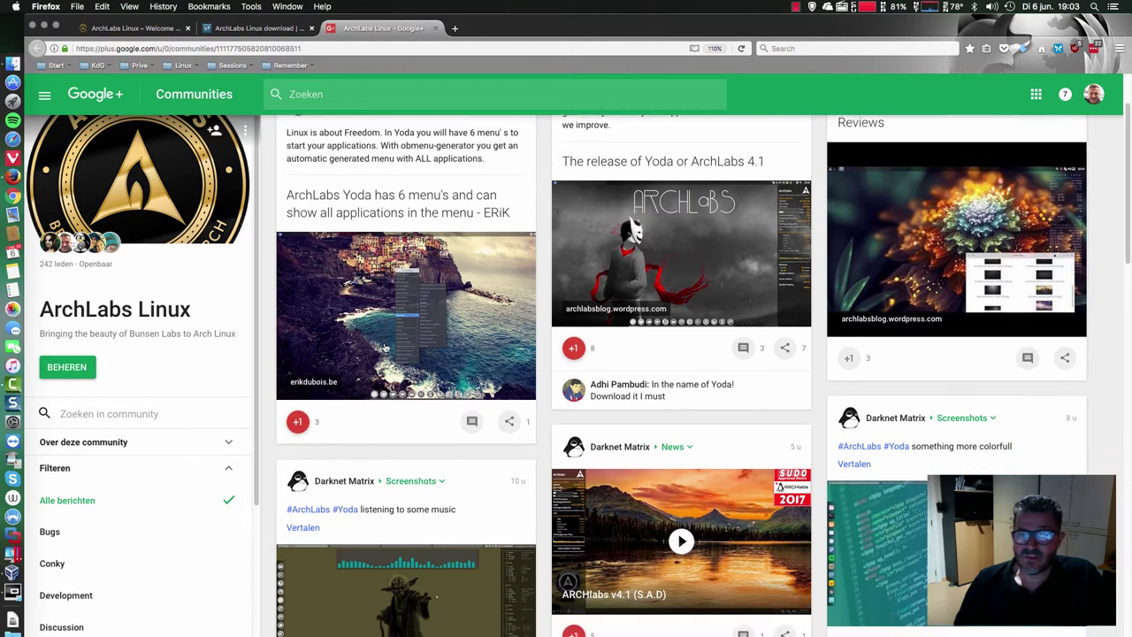
scroll(385, 348, down, 5)
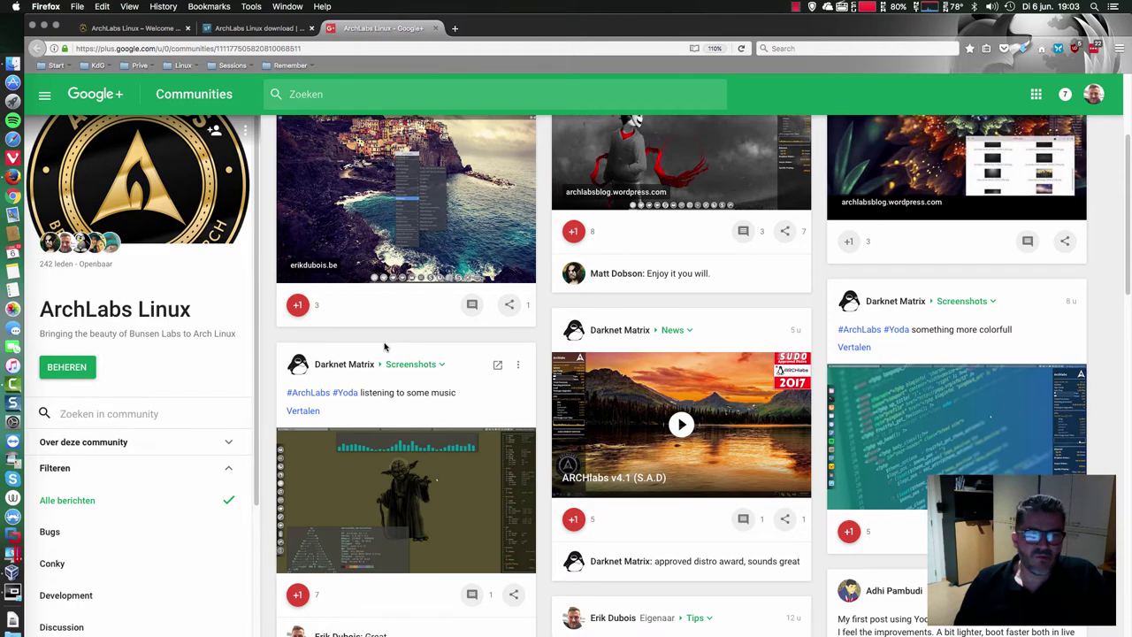
scroll(459, 194, down, 2)
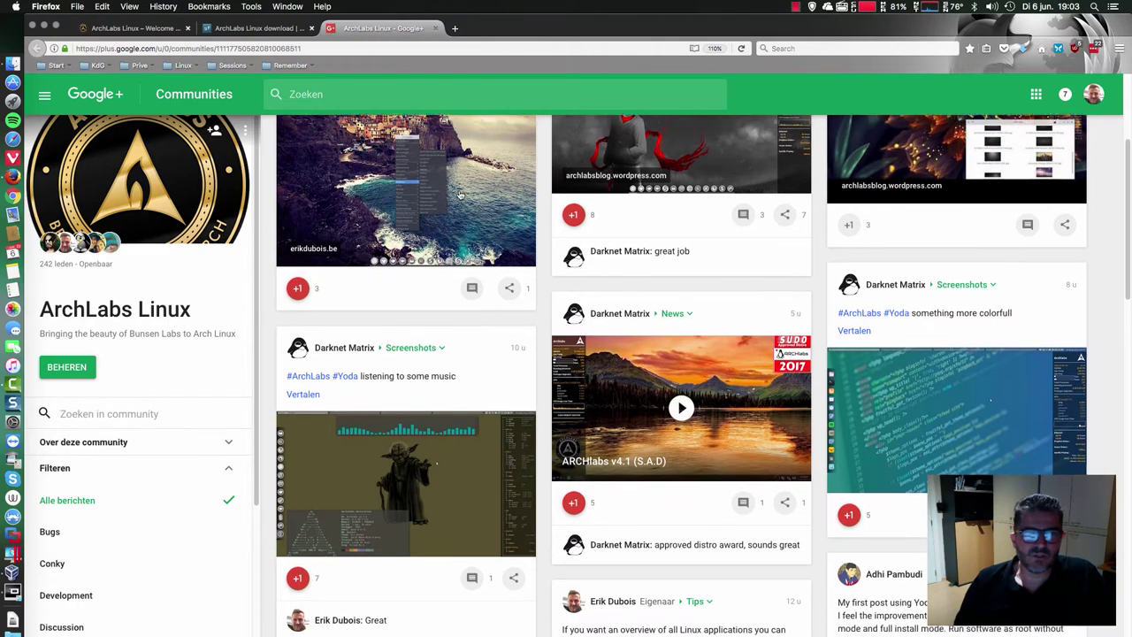
scroll(459, 195, down, 1)
scroll(434, 336, up, 4)
scroll(358, 313, down, 1)
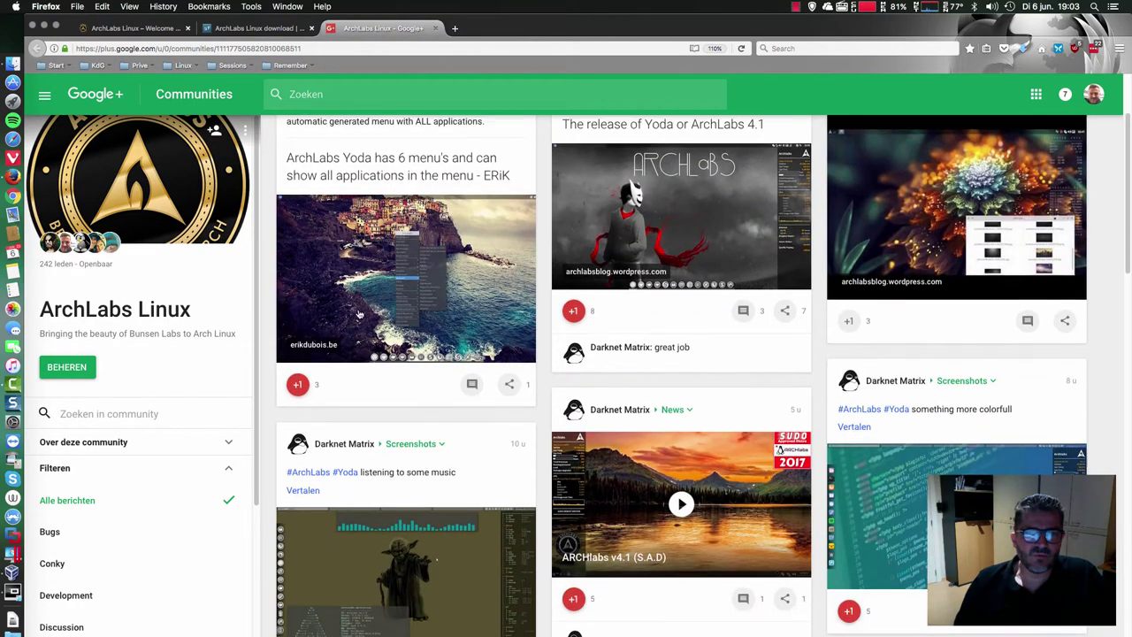
scroll(359, 314, down, 3)
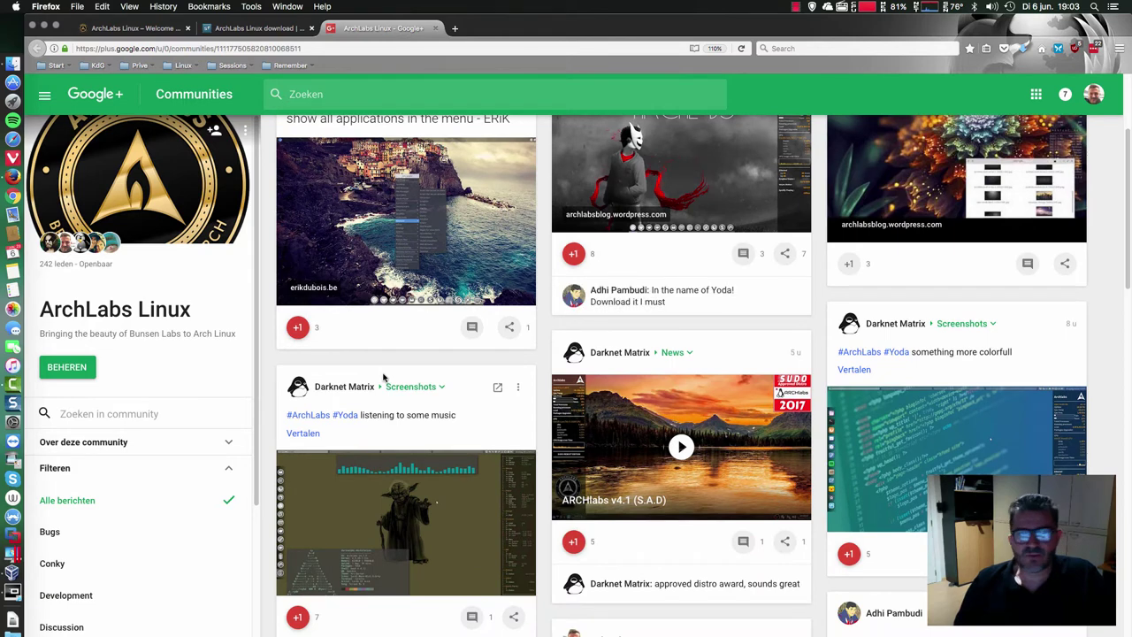
scroll(383, 376, up, 3)
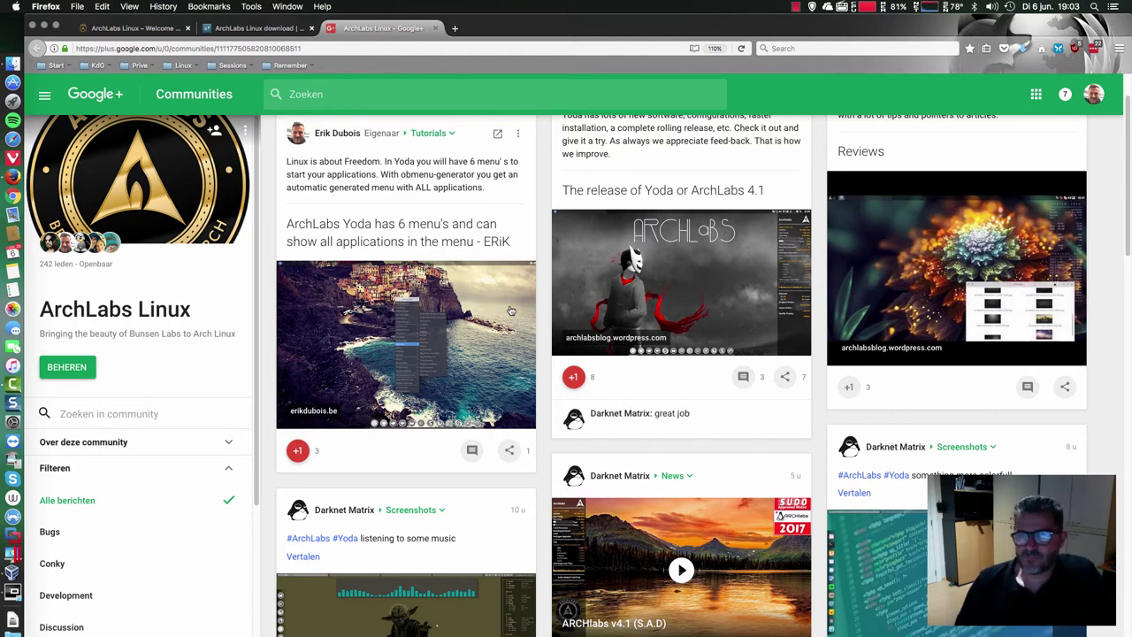
scroll(805, 265, down, 5)
scroll(435, 372, down, 15)
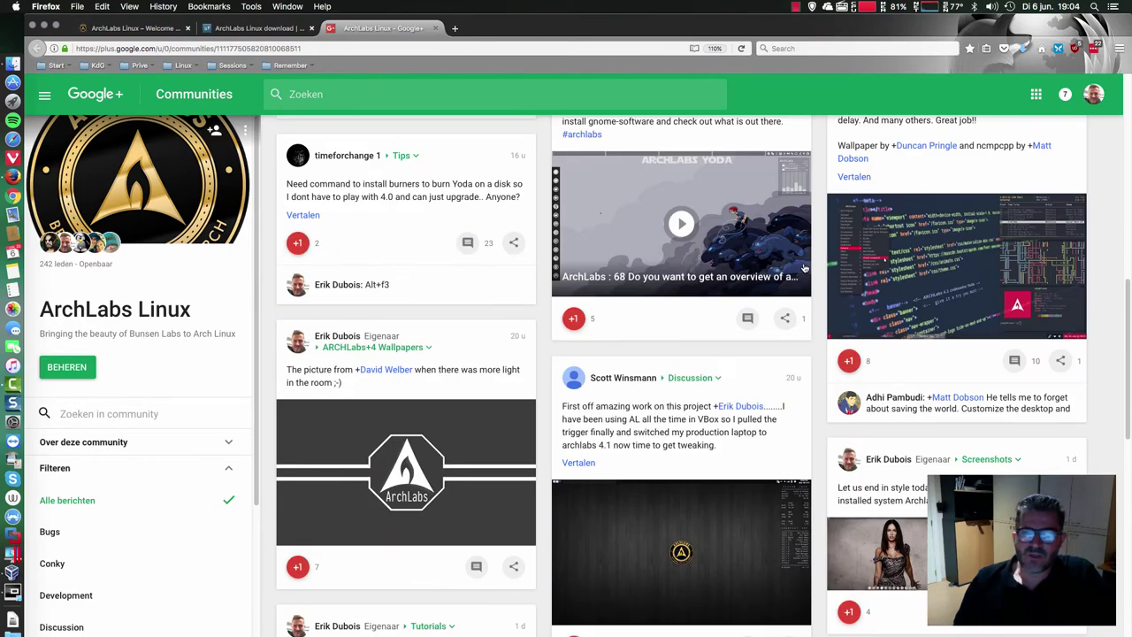
scroll(189, 488, down, 6)
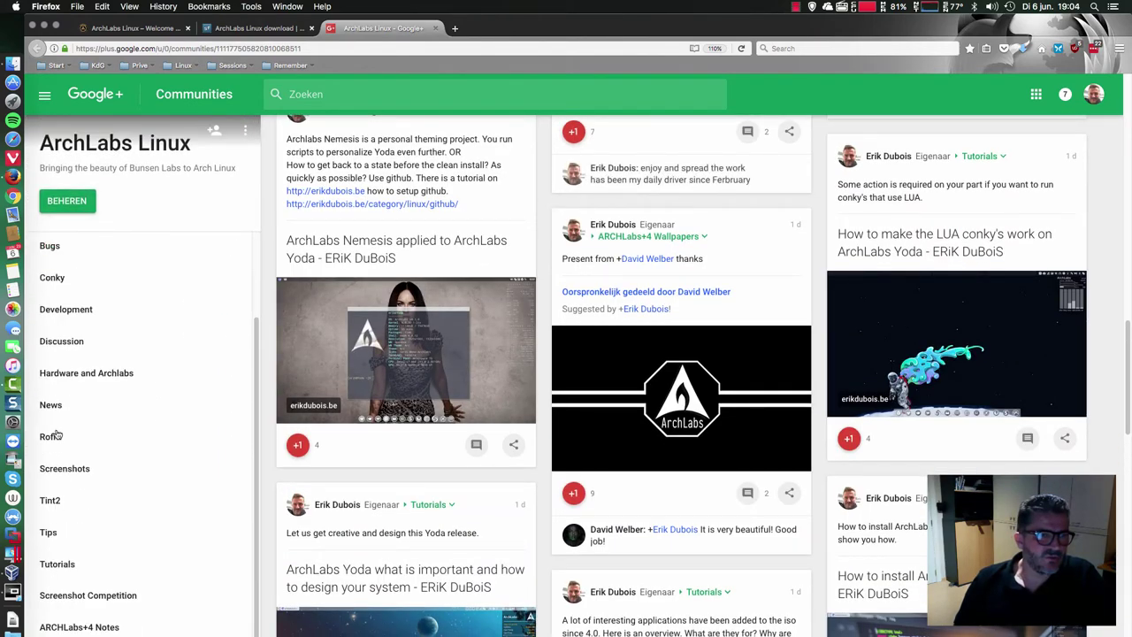
scroll(80, 477, up, 3)
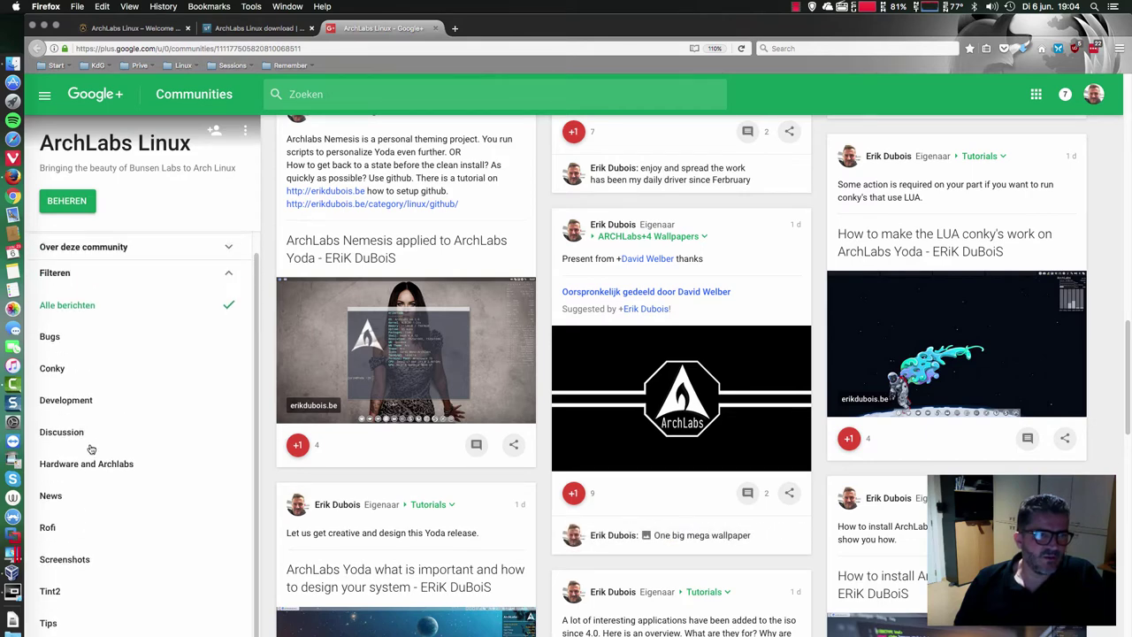
scroll(91, 449, up, 3)
scroll(550, 308, up, 10)
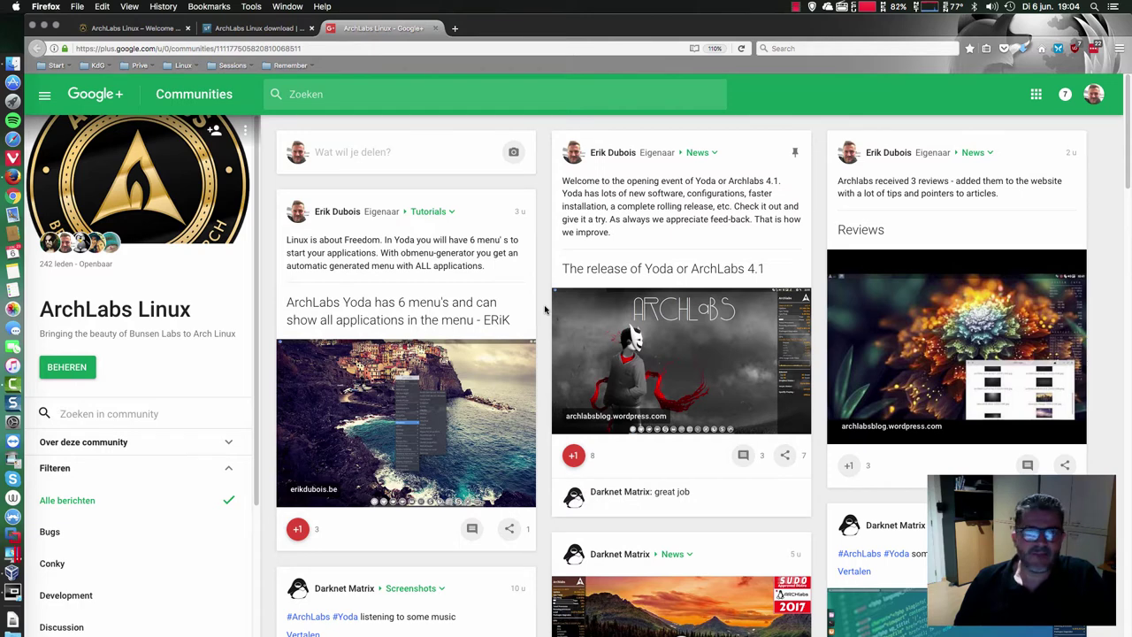
- In a new tab, open the ARCHLabs Betatesters Google+ community from the Sessions > ARCHLabs bookmarks
click(454, 28)
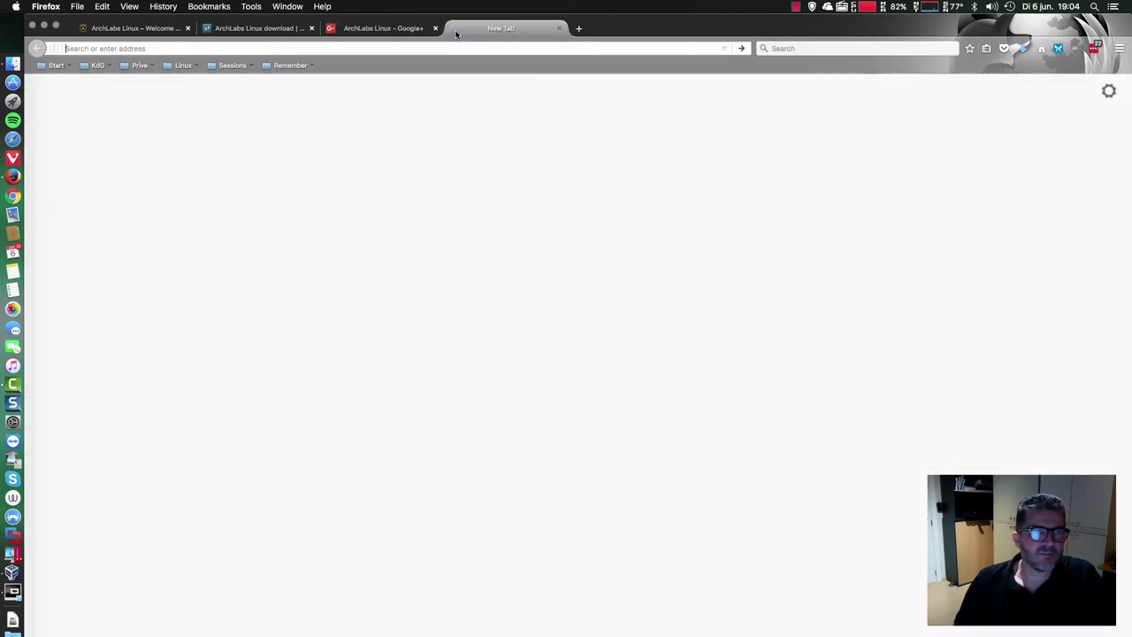
click(233, 66)
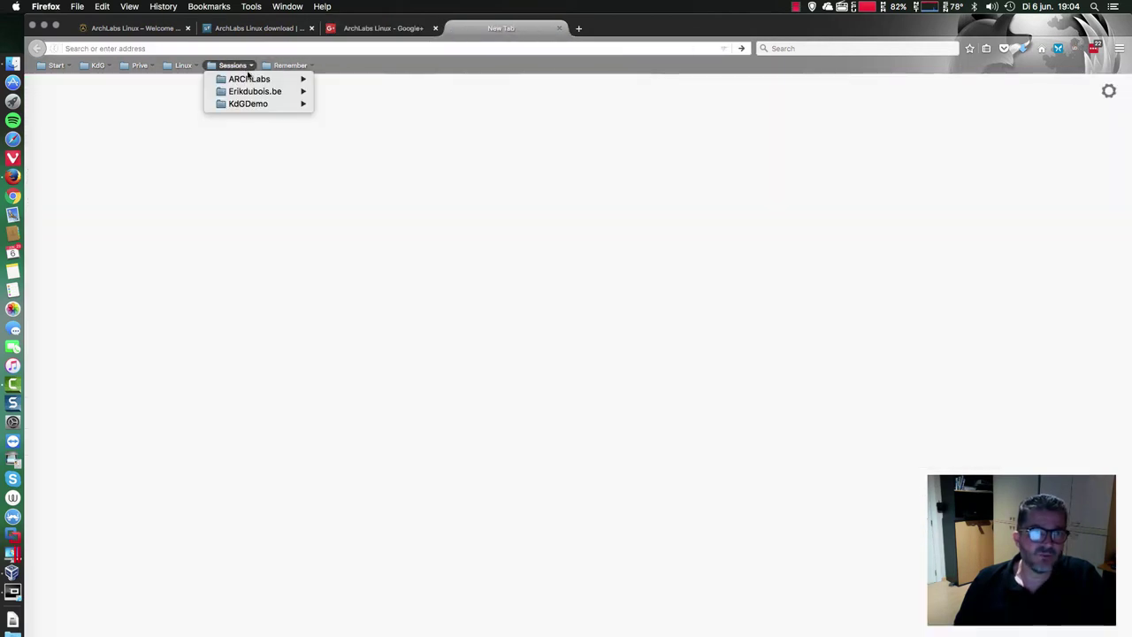
mouse_move(251, 78)
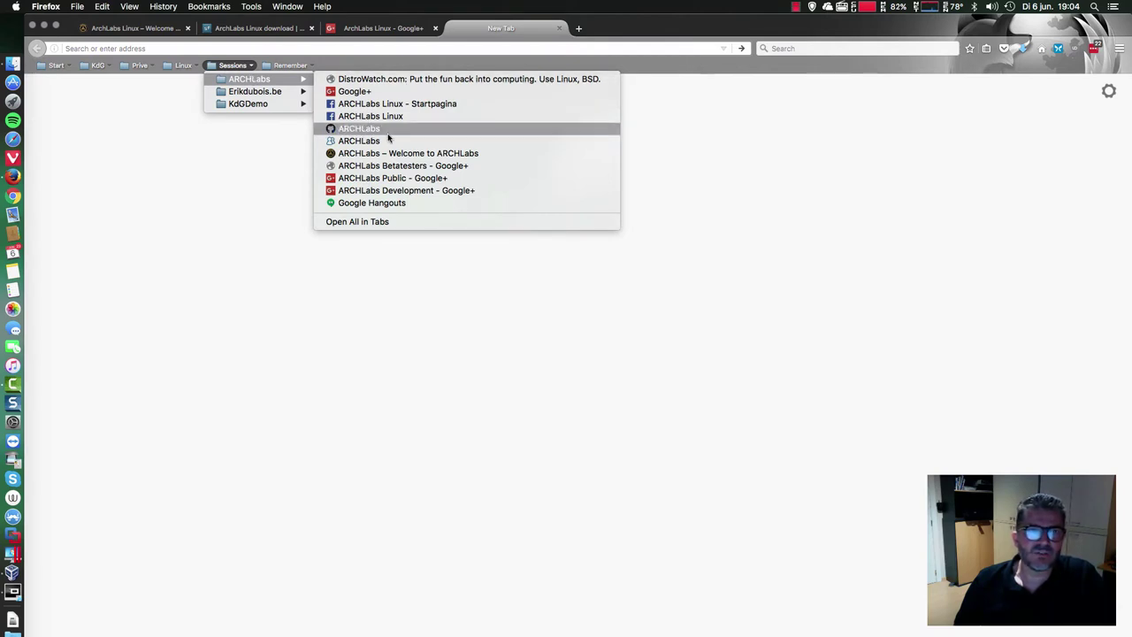
click(401, 167)
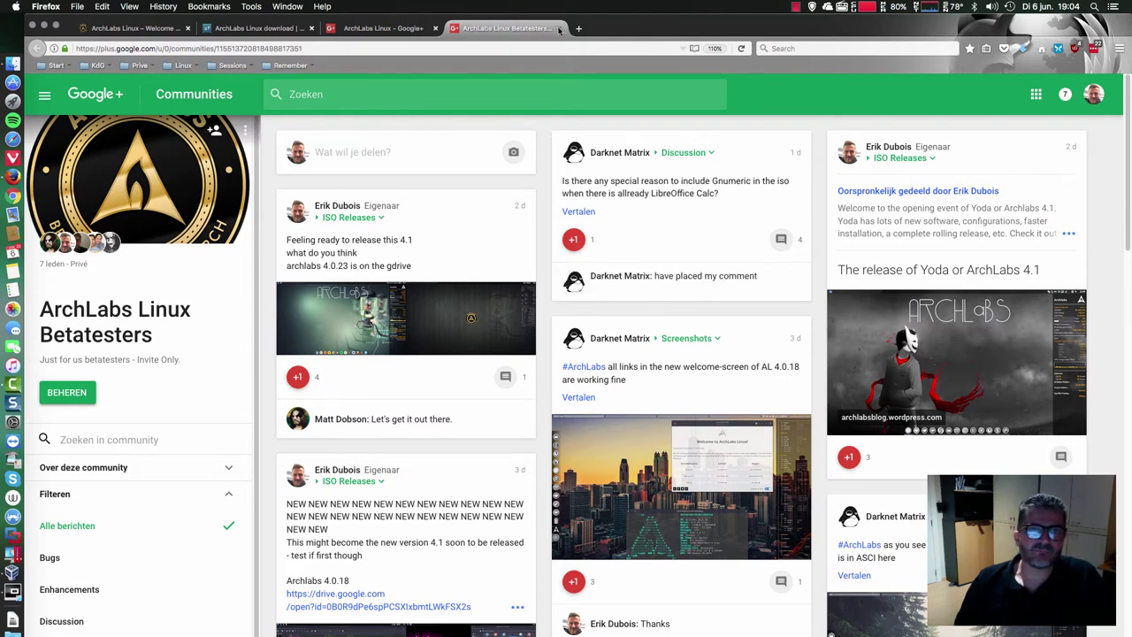
- Load the ARCHLabs GitHub organization page from the Sessions > ARCHLabs bookmarks
click(232, 66)
mouse_move(260, 80)
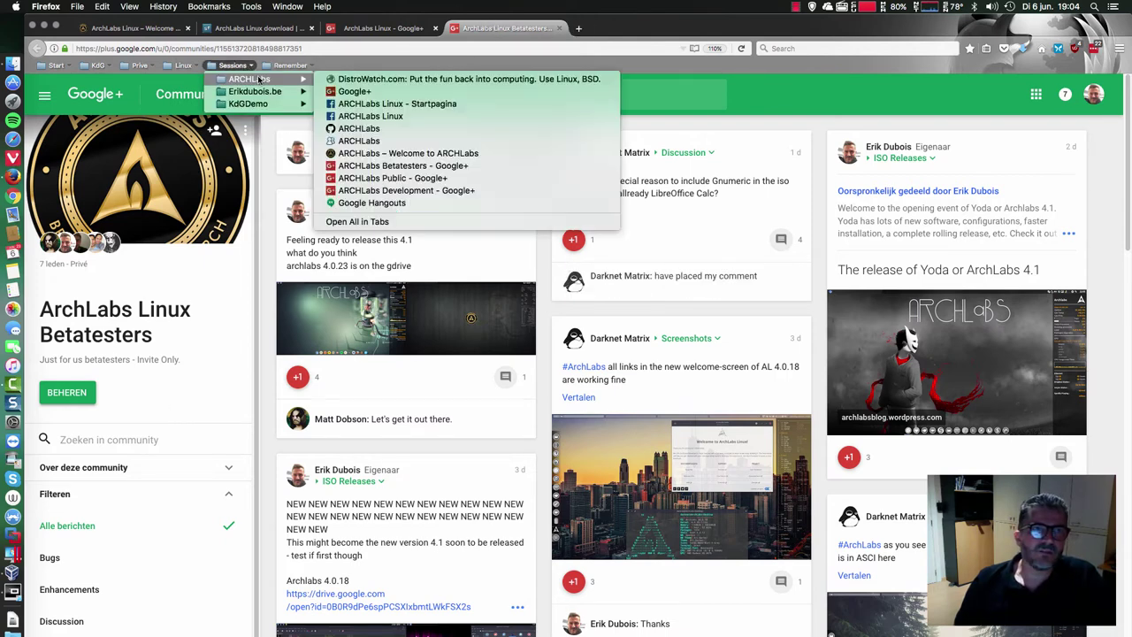
click(378, 133)
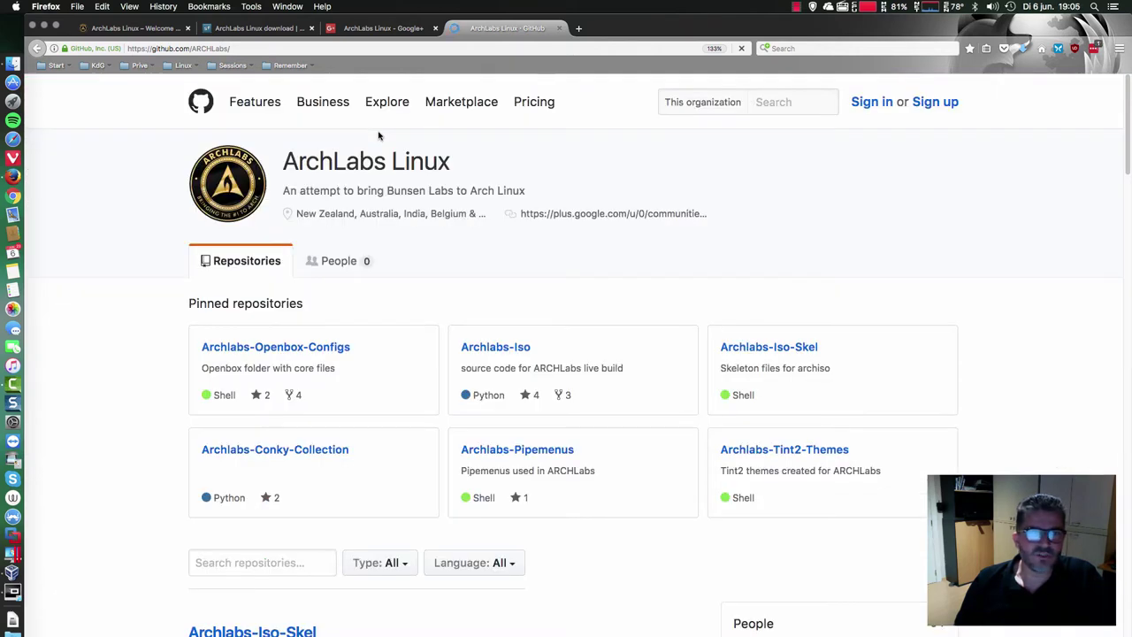
- Look through the ArchLabs GitHub repositories, then return to the ArchLabs Linux website tab
scroll(393, 264, down, 2)
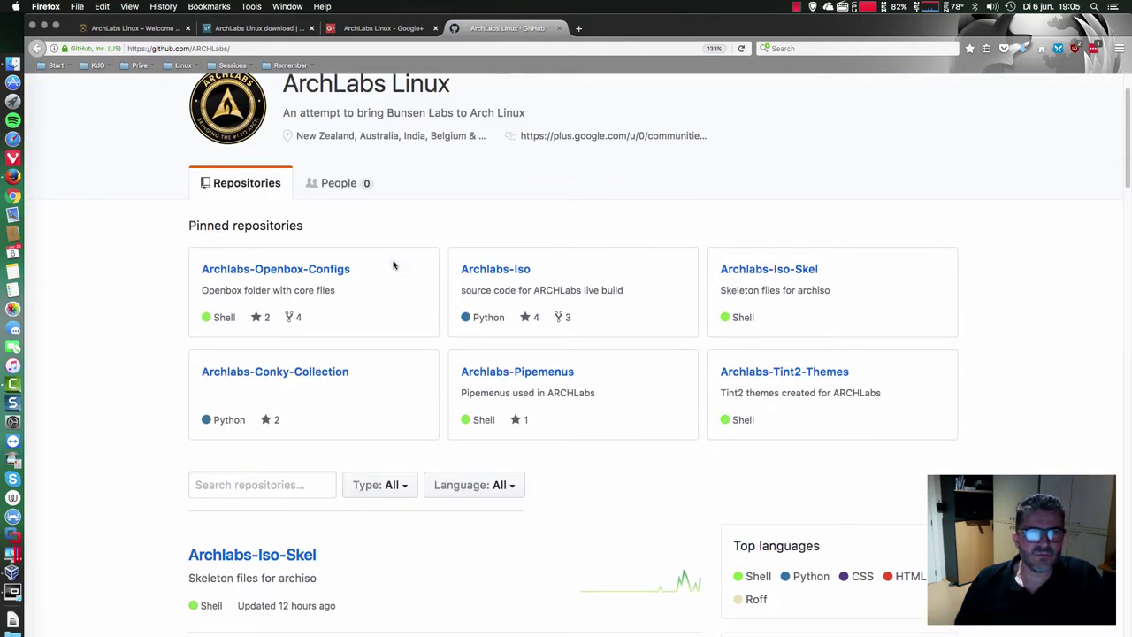
scroll(393, 264, down, 10)
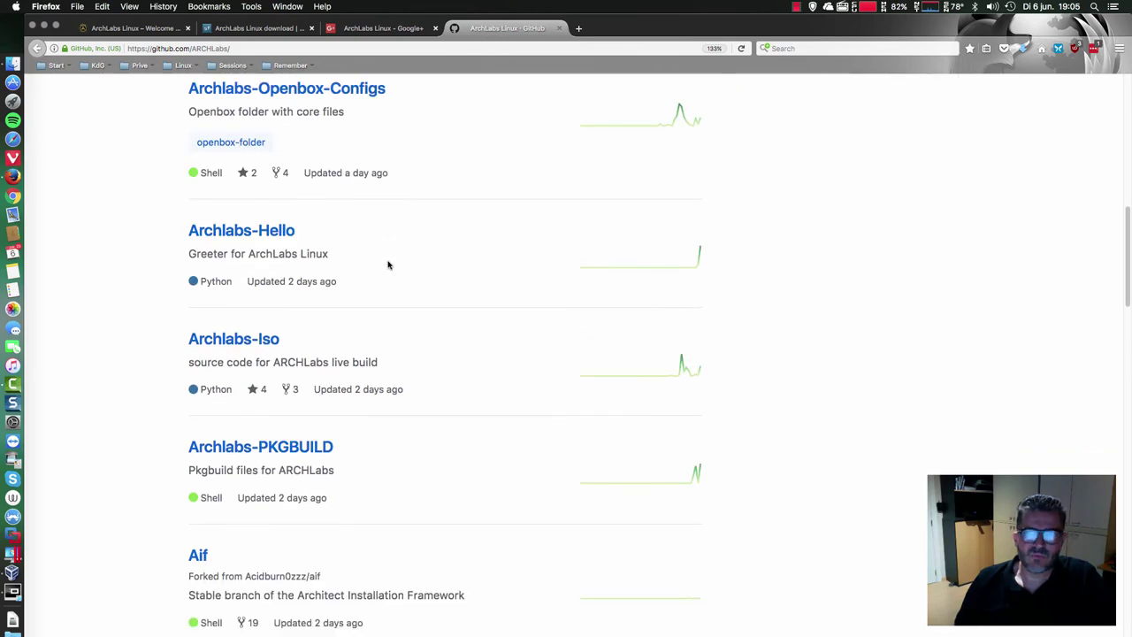
scroll(388, 264, down, 9)
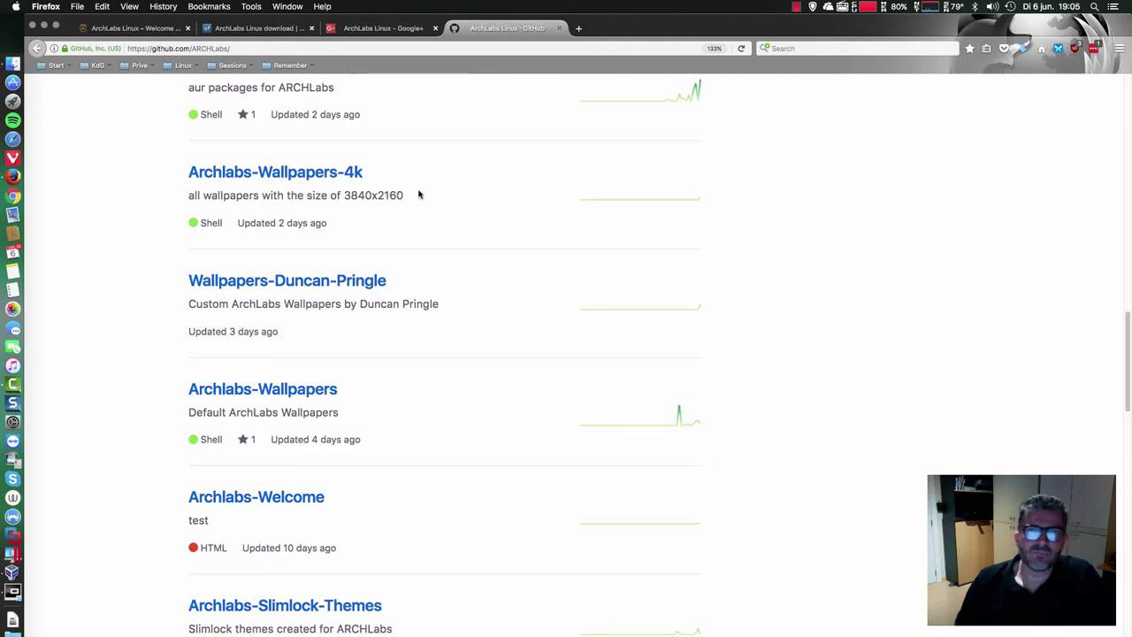
scroll(398, 177, up, 1)
click(165, 26)
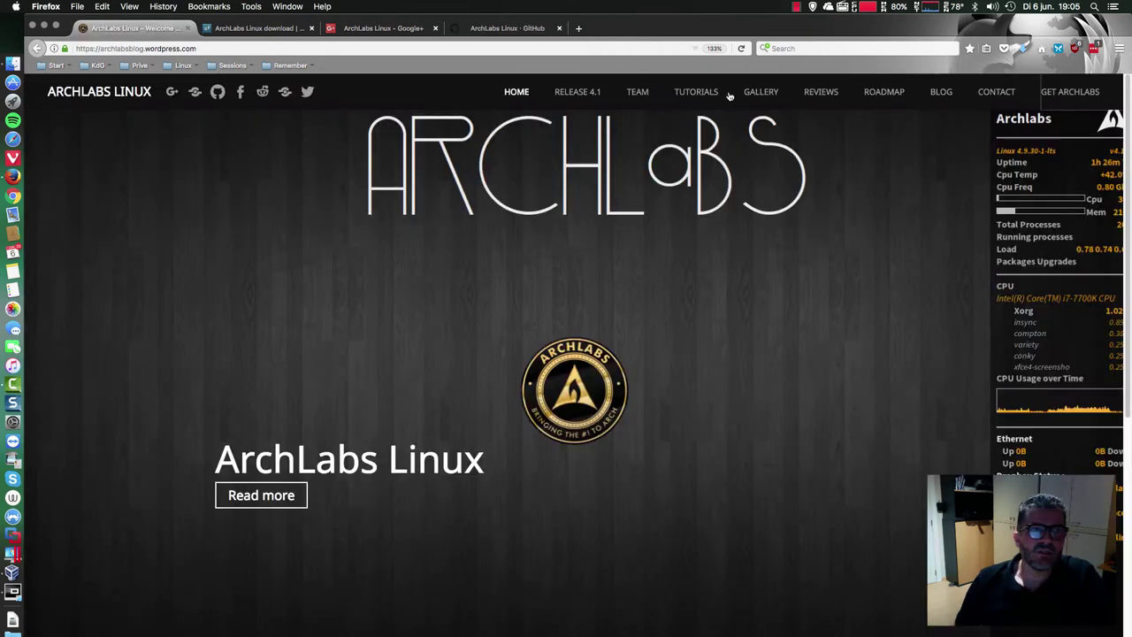
- Open the SourceForge download statistics for archlabs-v4.1.0-2017.06.04.iso via Browse All Files > ARCHLabs
click(1049, 103)
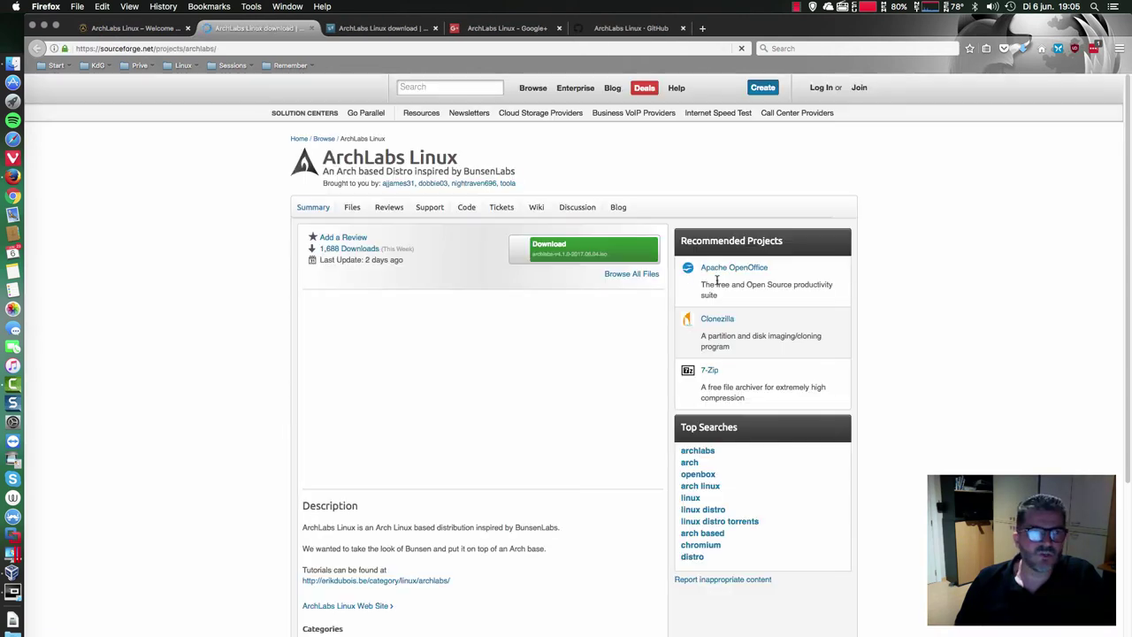
click(633, 275)
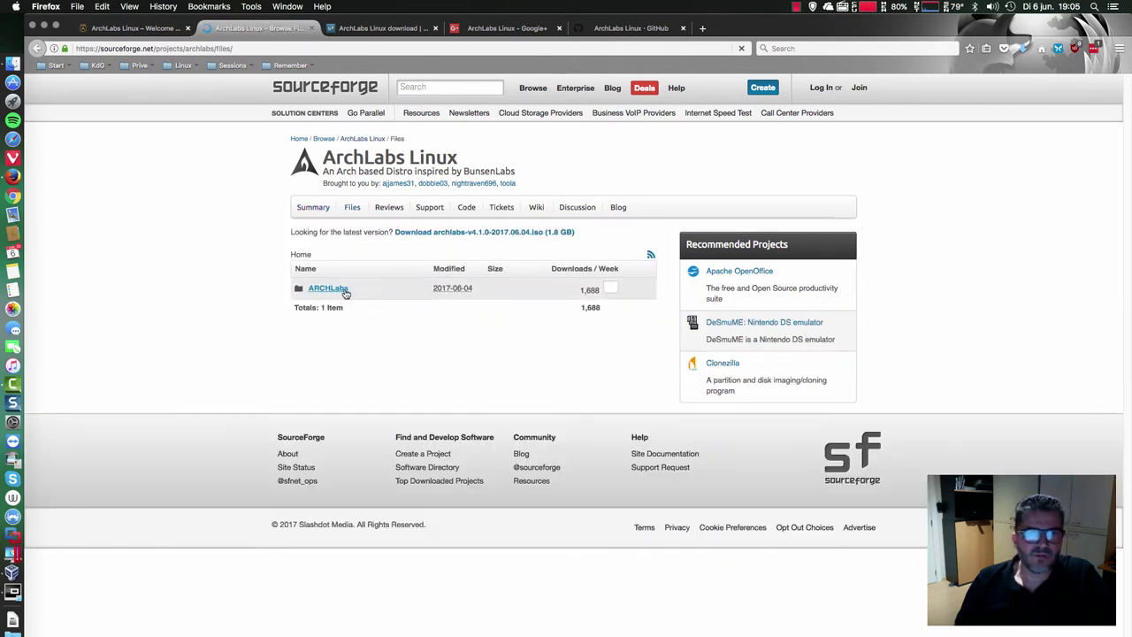
click(331, 292)
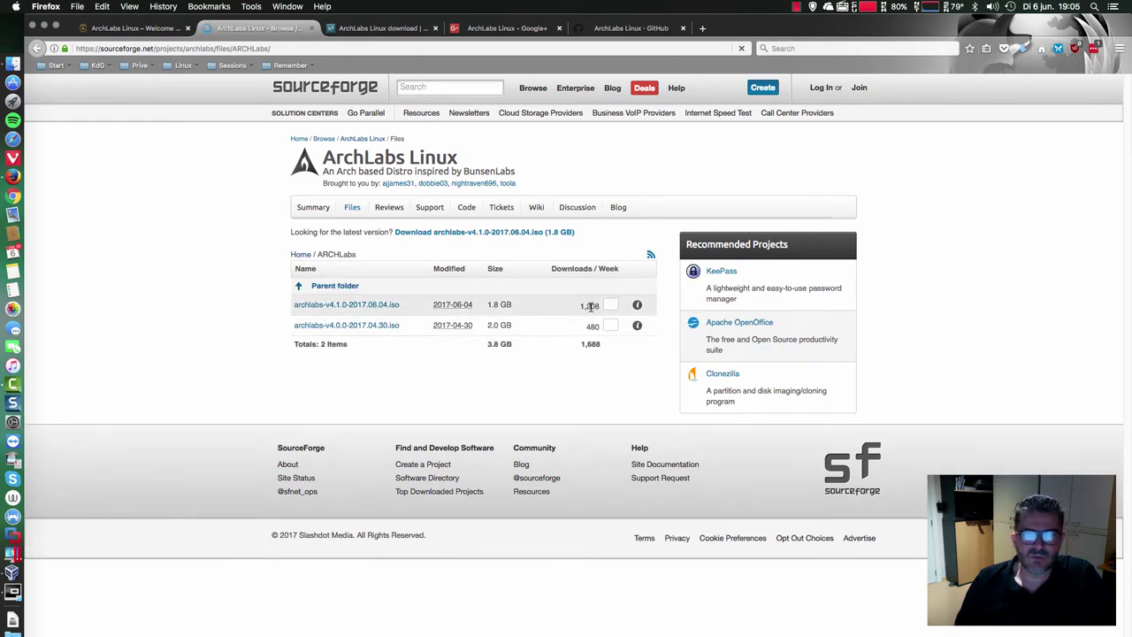
click(637, 307)
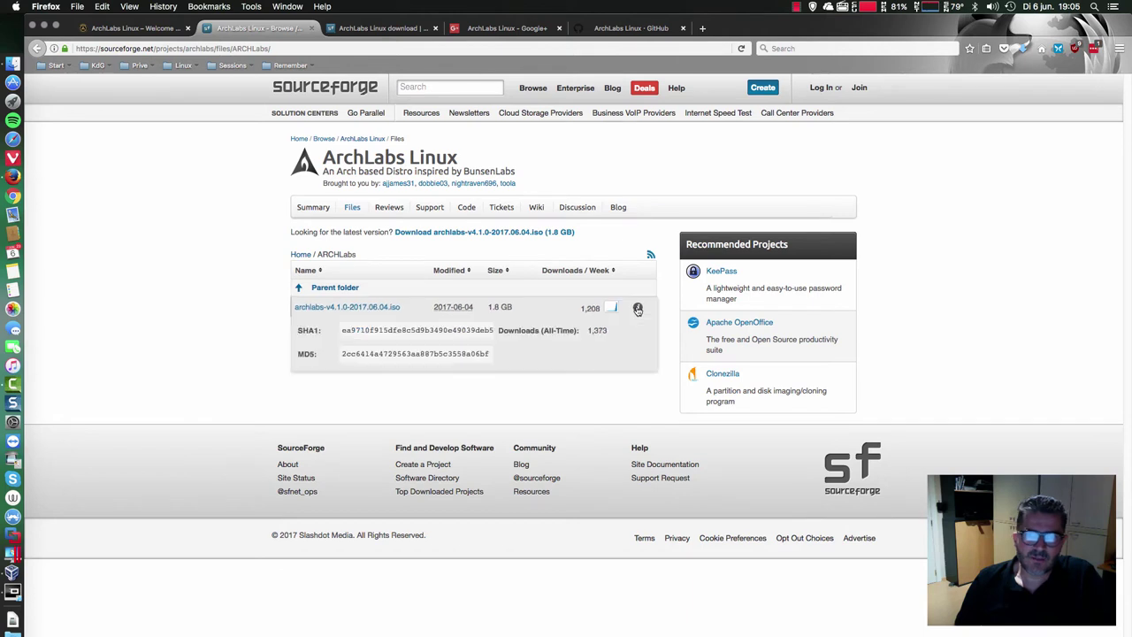
click(610, 308)
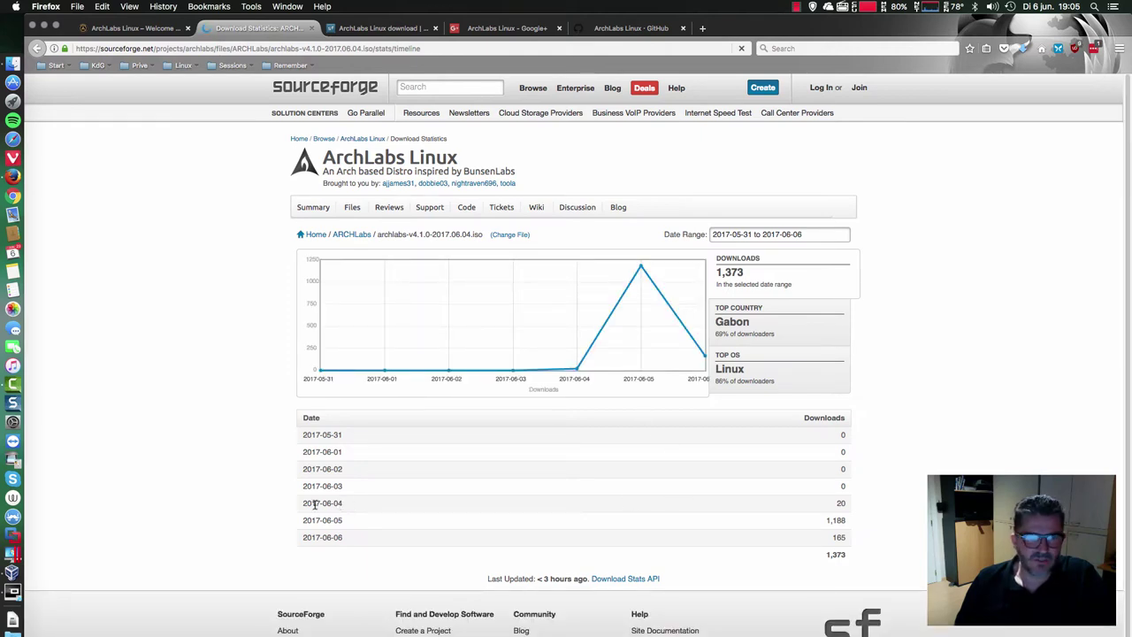
- Highlight the 2017-06-04 date, clear the selection, and close the Download Statistics tab
drag(315, 503, 343, 504)
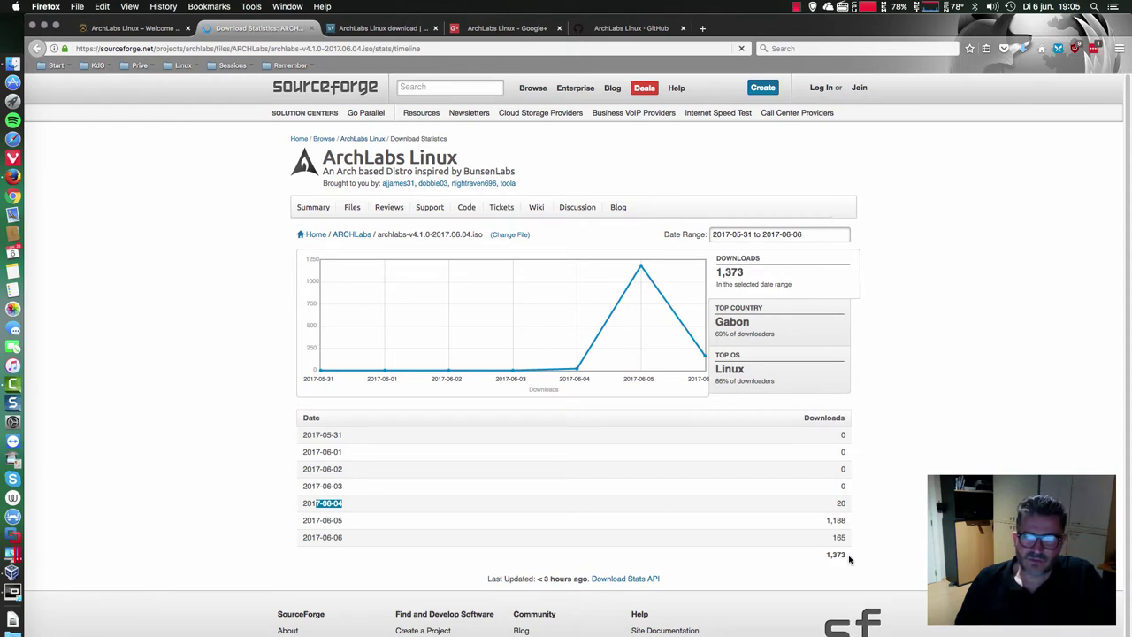
click(362, 542)
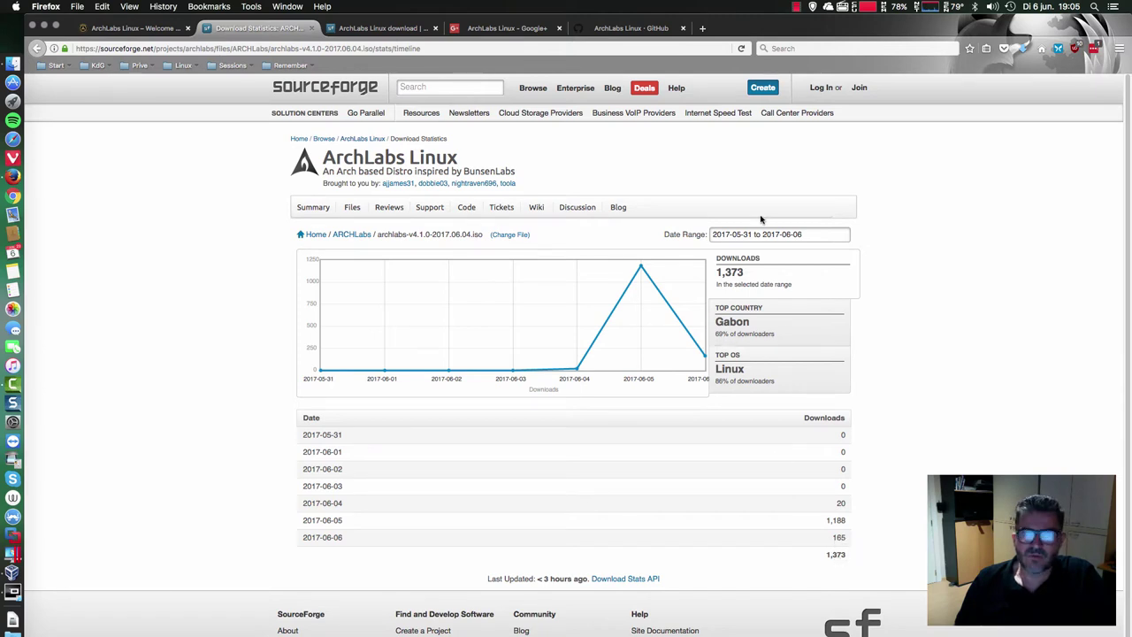
click(311, 28)
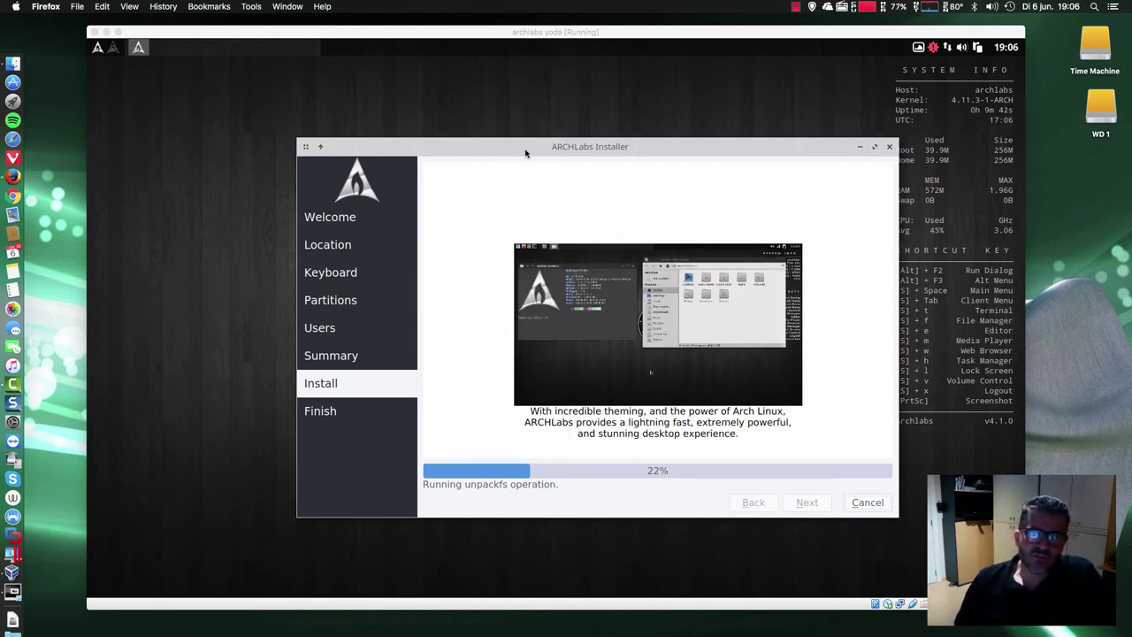
- Shift the VM's ArchLabs Installer window slightly left, then click the empty guest desktop
click(571, 148)
drag(580, 149, 541, 145)
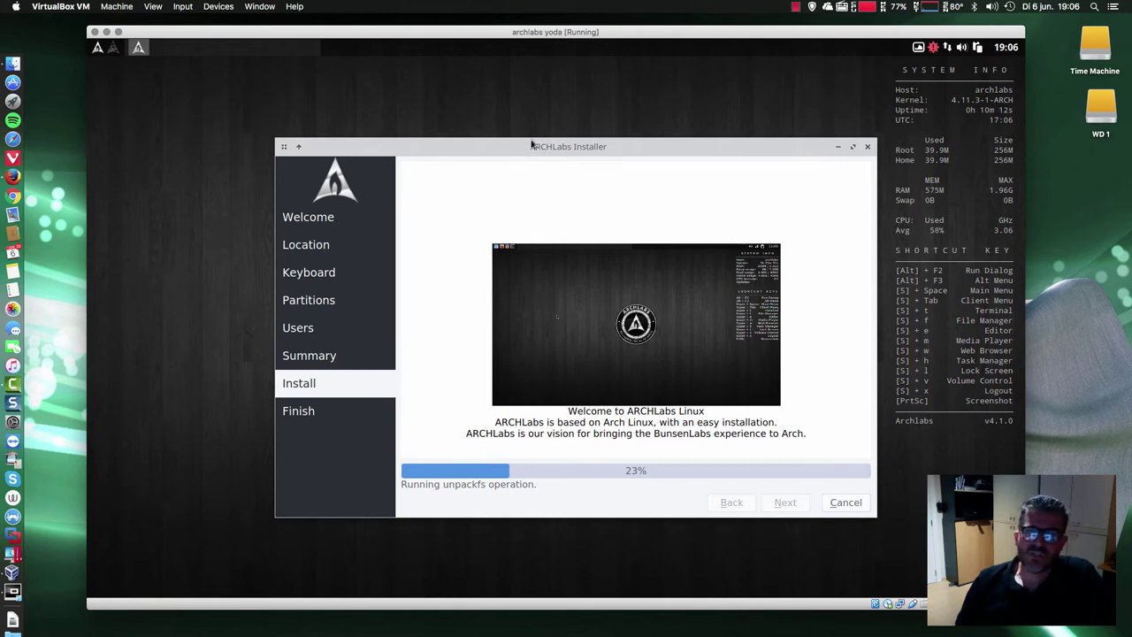
drag(570, 151, 566, 148)
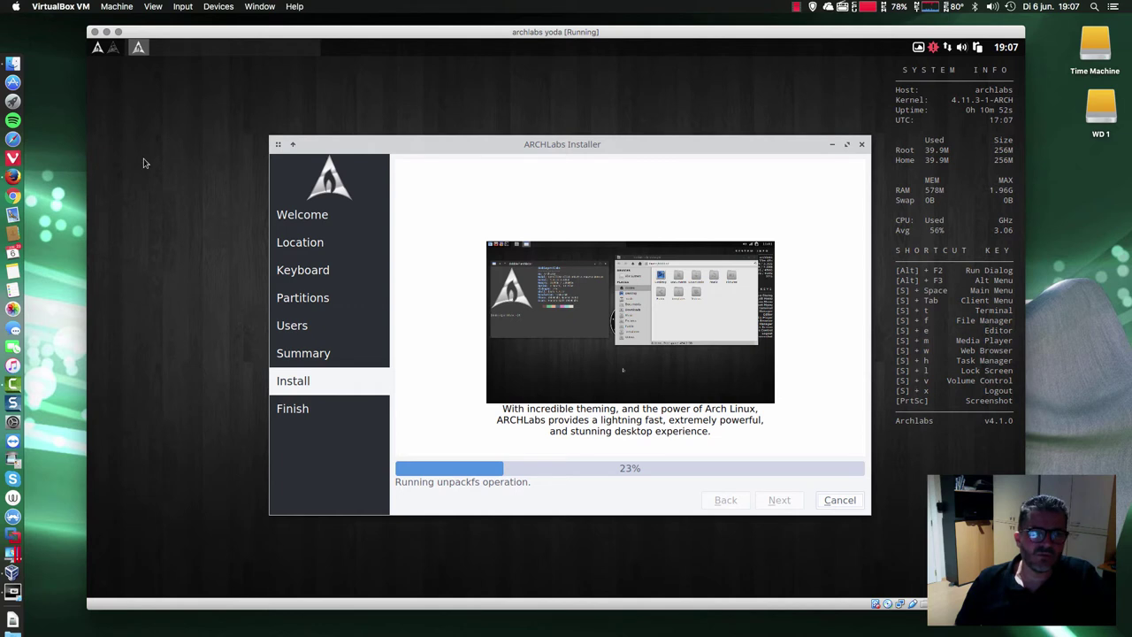
click(146, 203)
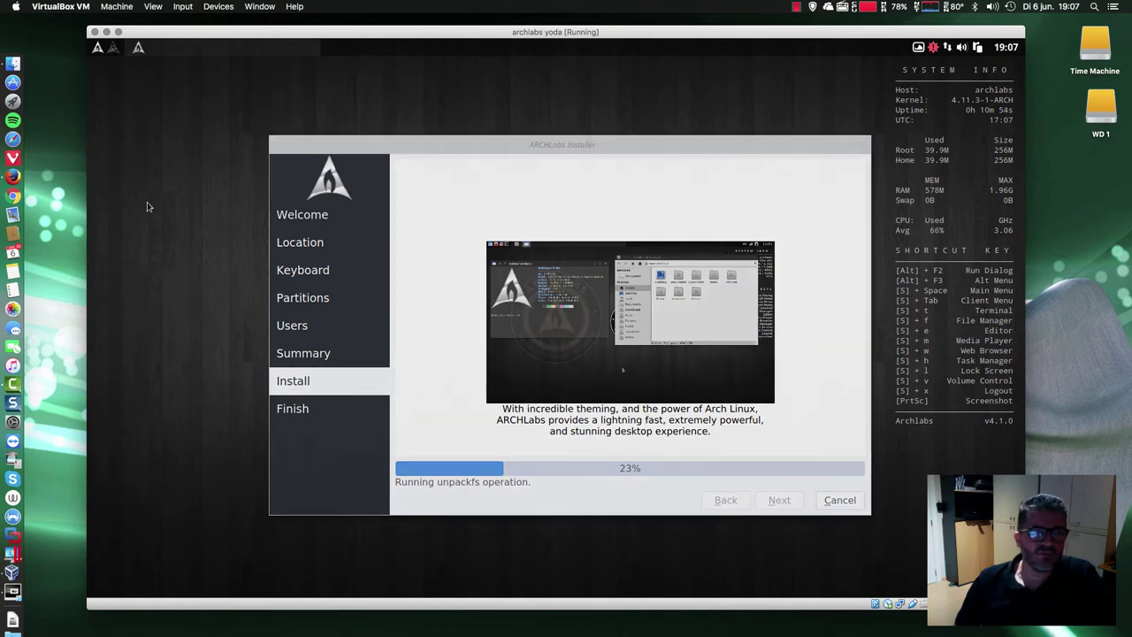
- Open and close the ArchLabs desktop menu, then open and dismiss the Run Program dialog
right_click(136, 141)
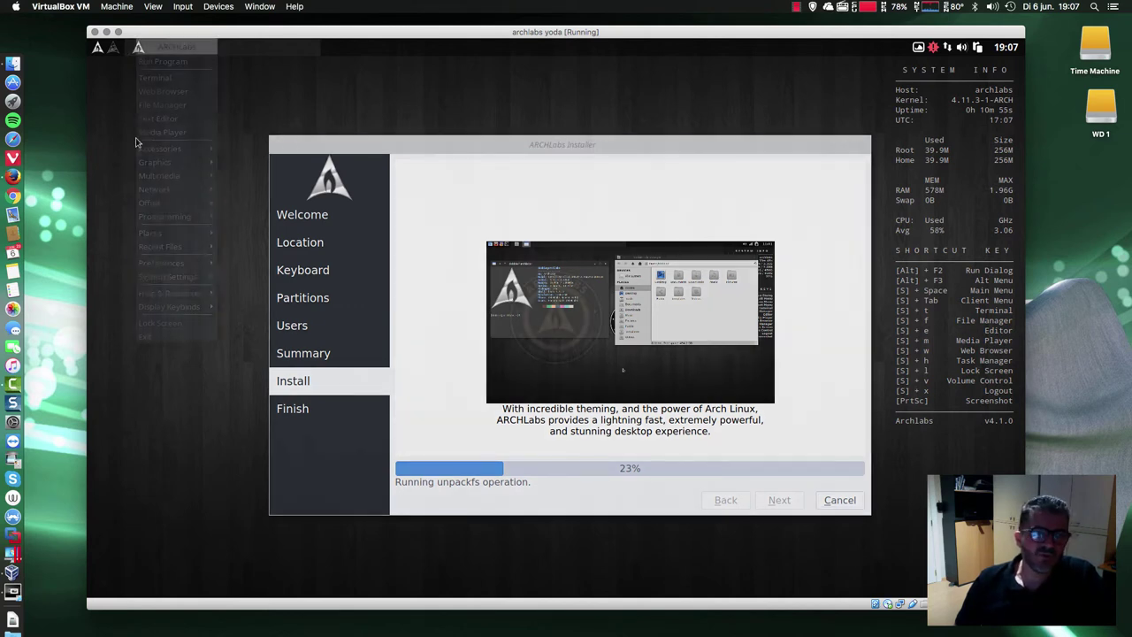
click(128, 126)
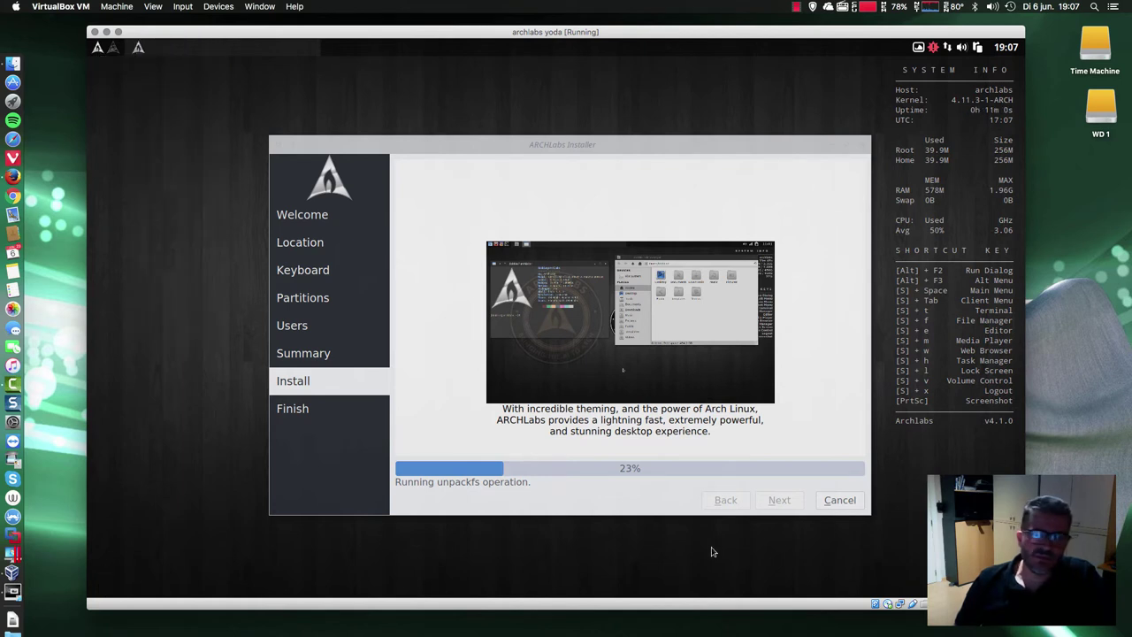
right_click(156, 198)
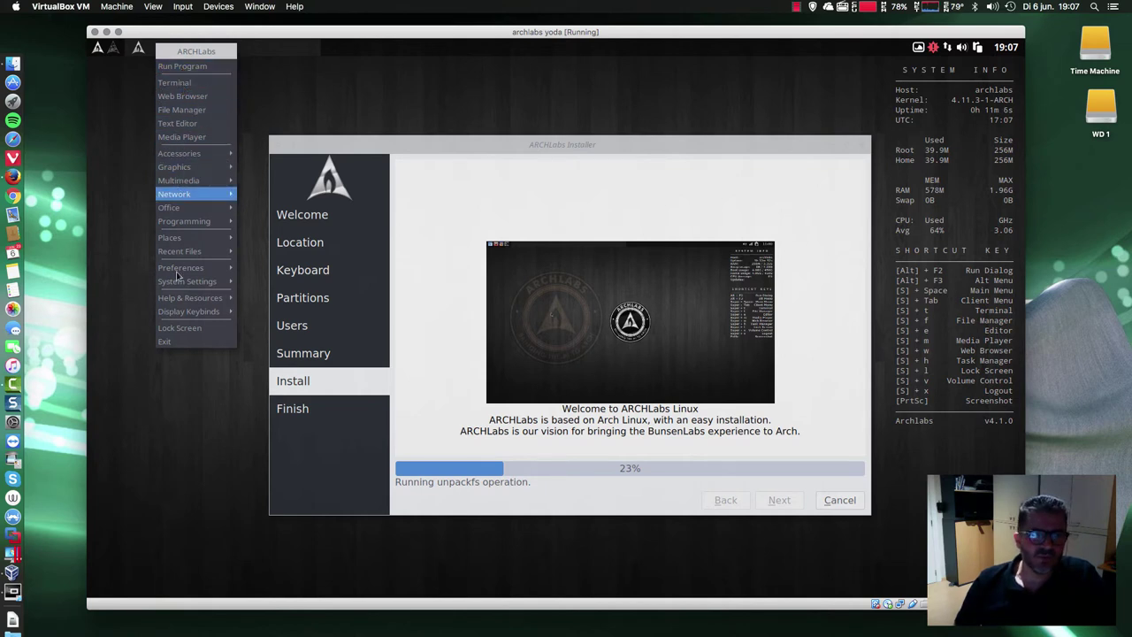
click(189, 67)
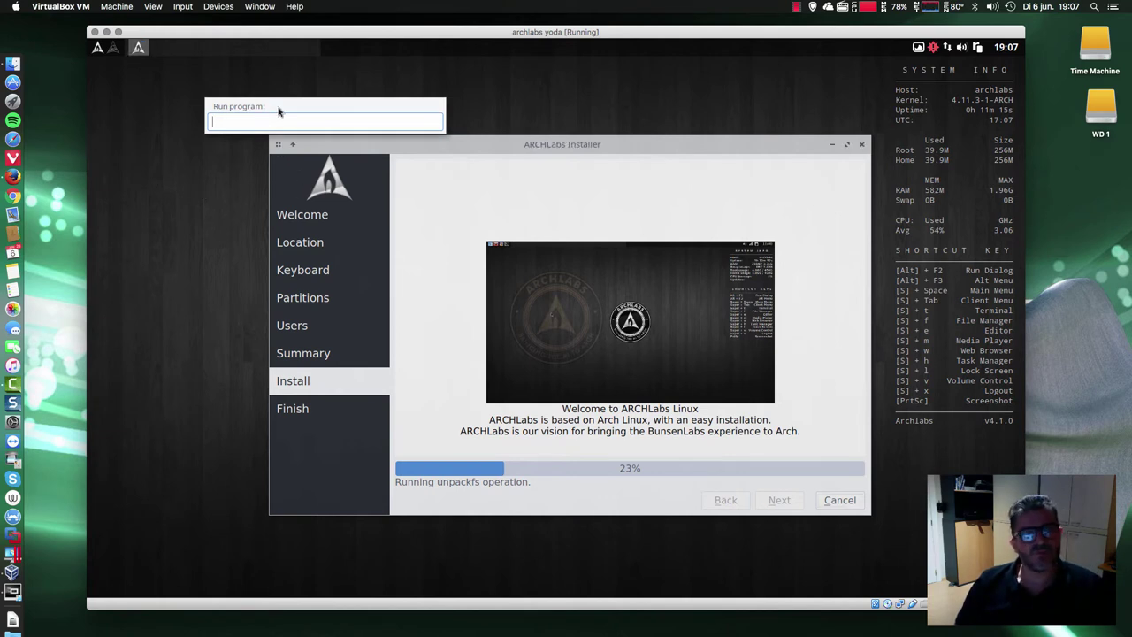
key(Escape)
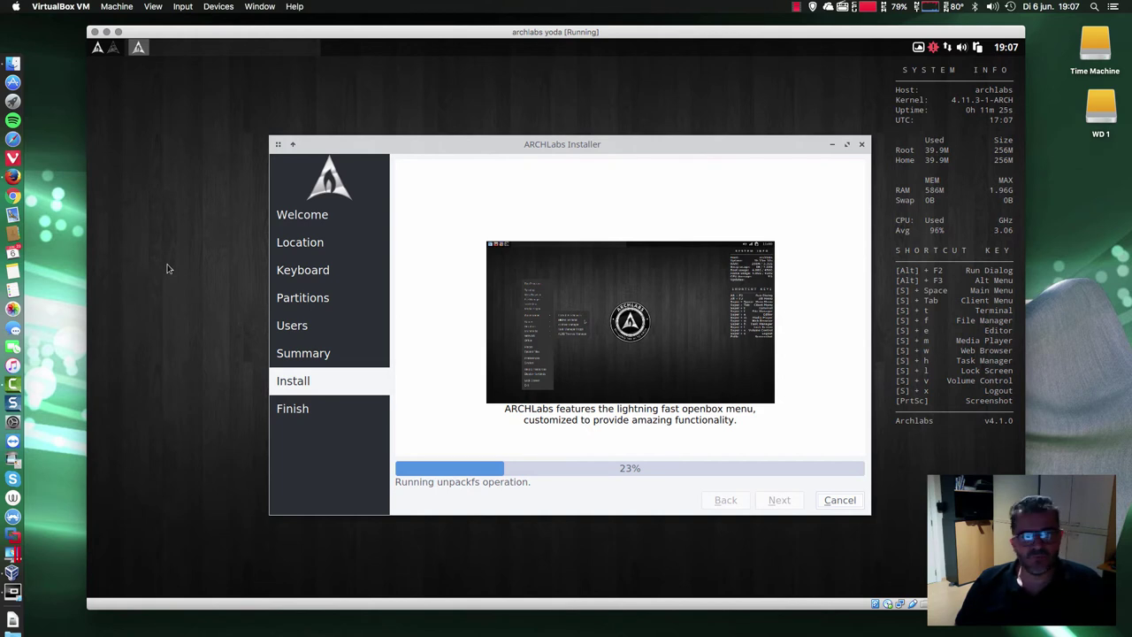
- Open the rofi launcher with alt+F2, dismiss it, and click the desktop
key(alt+F2)
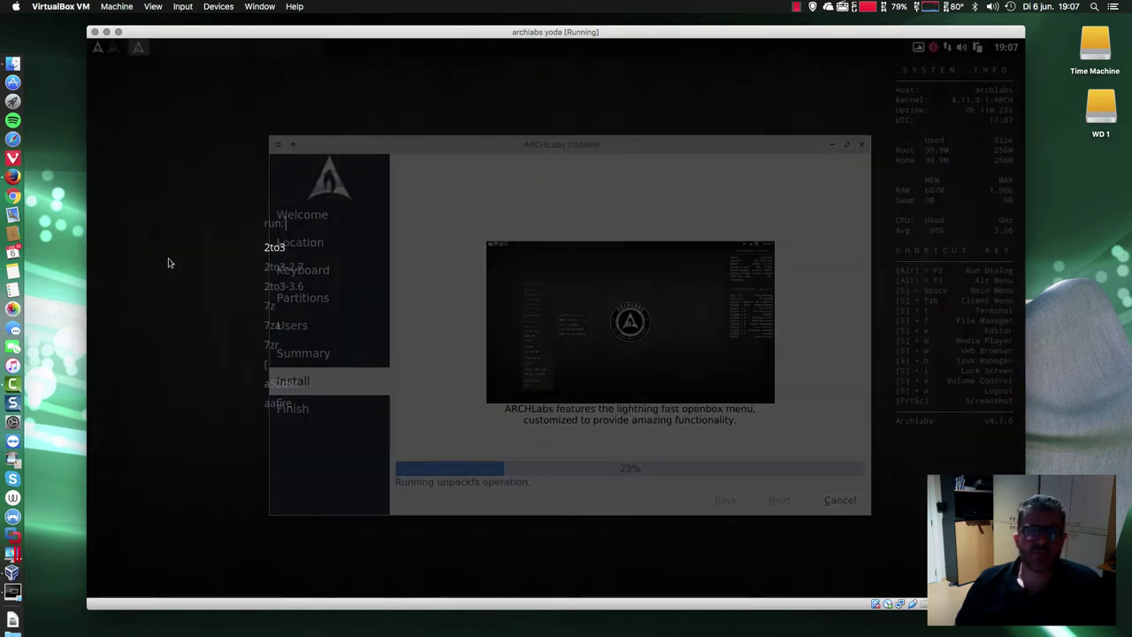
key(Escape)
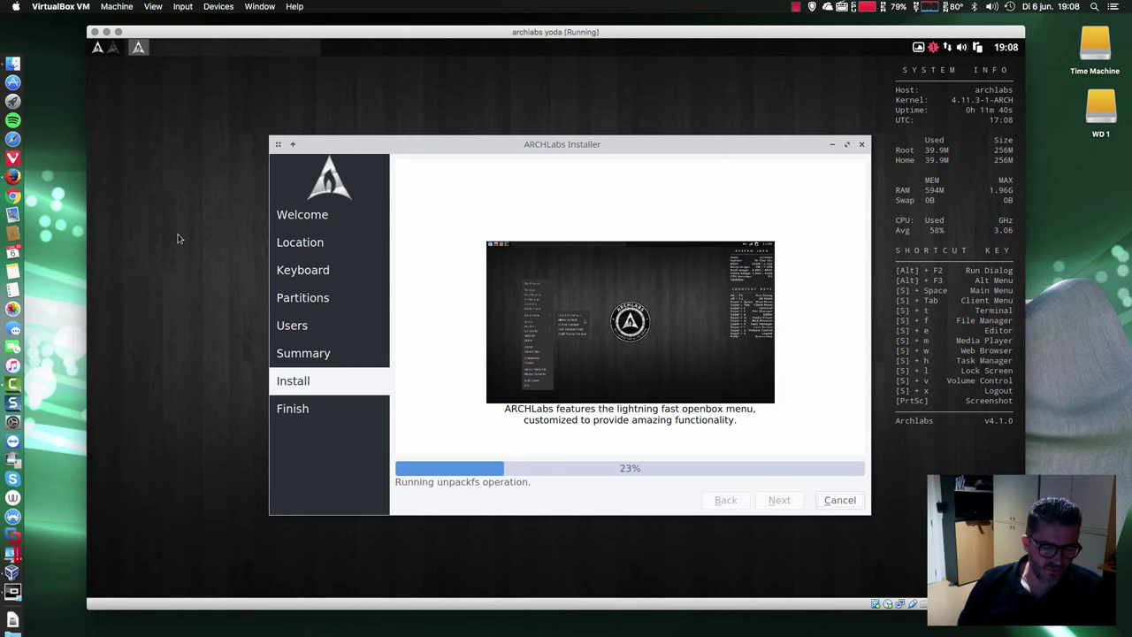
click(181, 177)
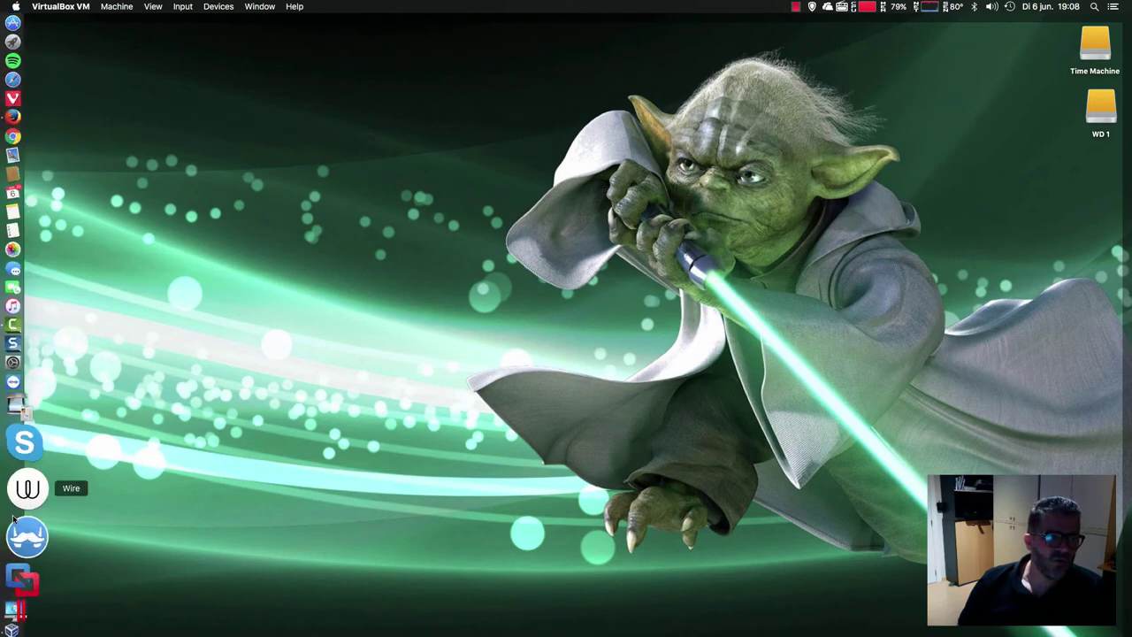
- Bring the archlabs yoda VM window back from the Dock, then switch to Firefox
click(15, 593)
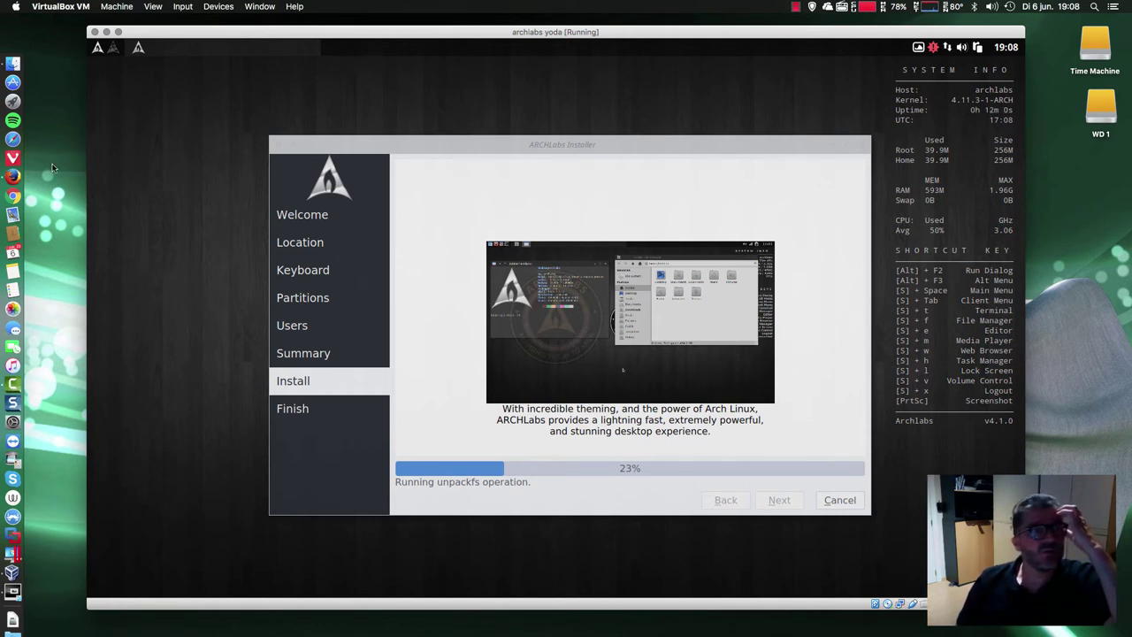
click(12, 176)
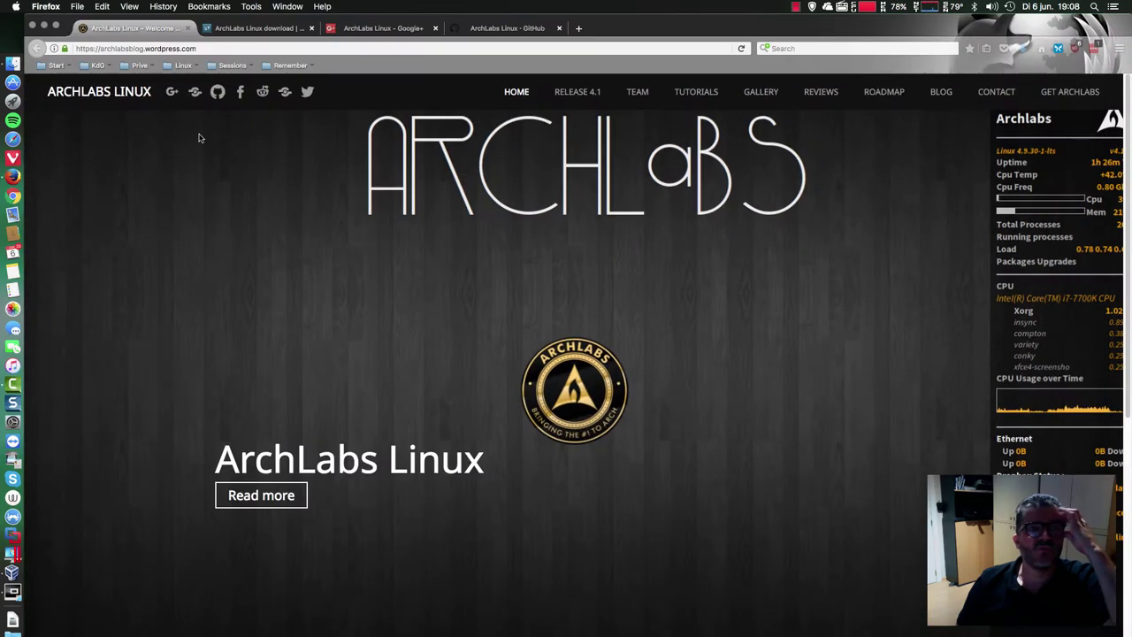
- Load the erikdubois.be latest-articles blog from Start bookmarks in a new tab and scroll to the thumbnails
click(578, 28)
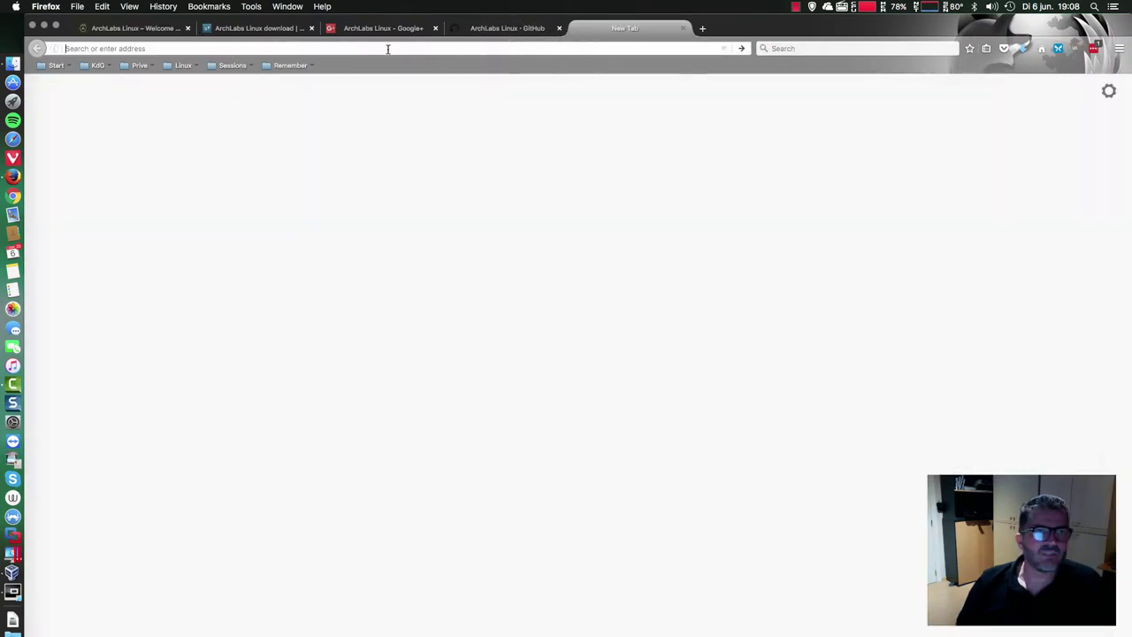
click(56, 65)
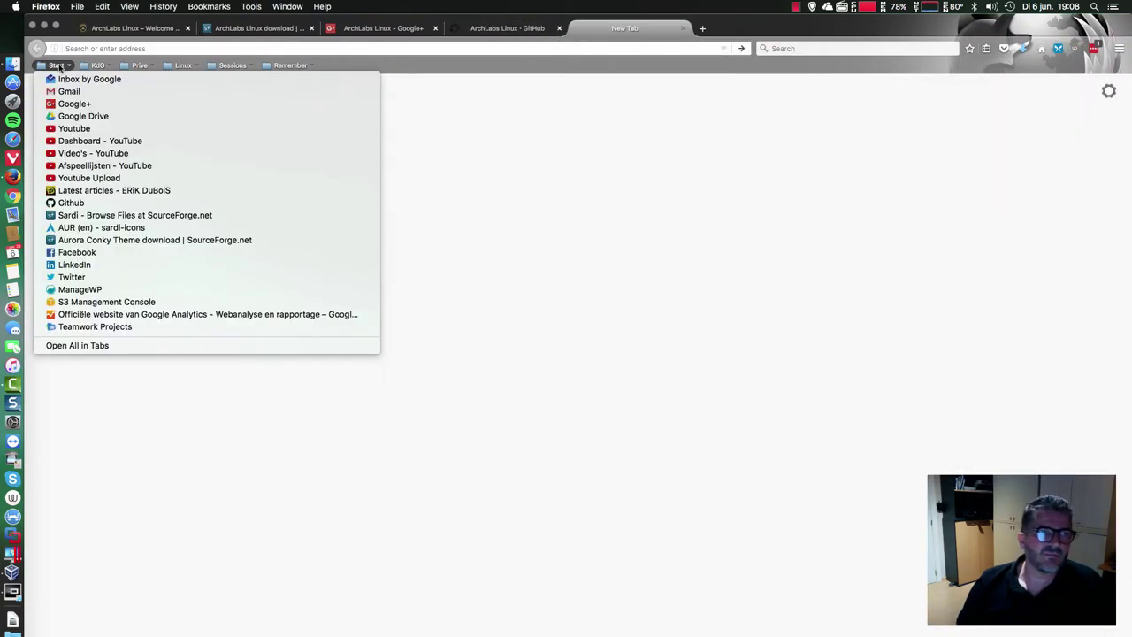
click(84, 190)
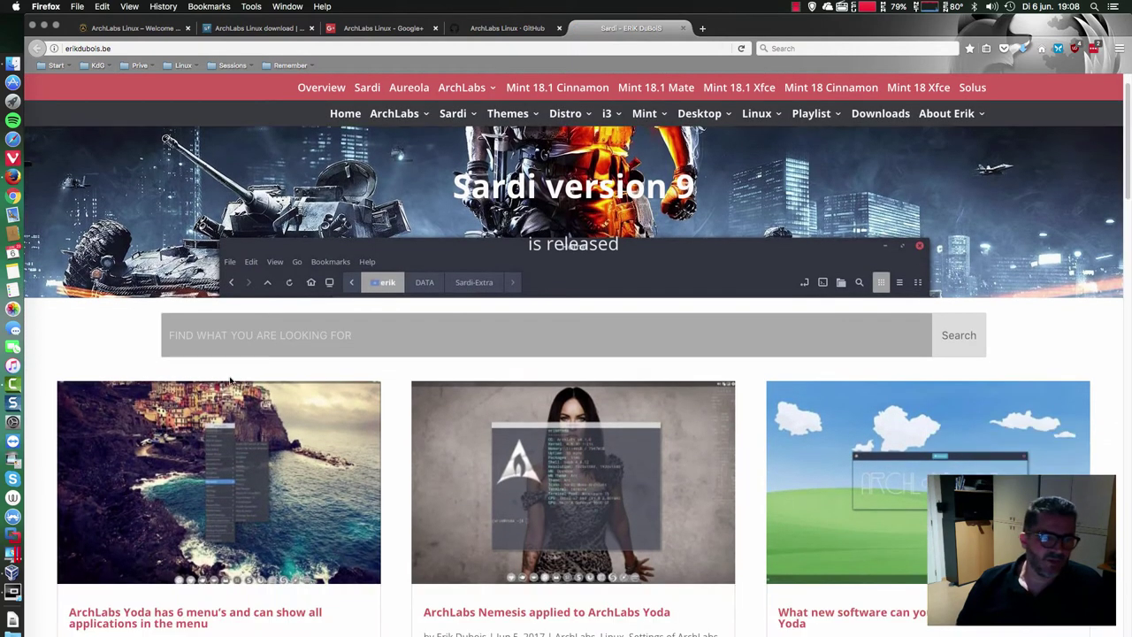
scroll(225, 381, down, 3)
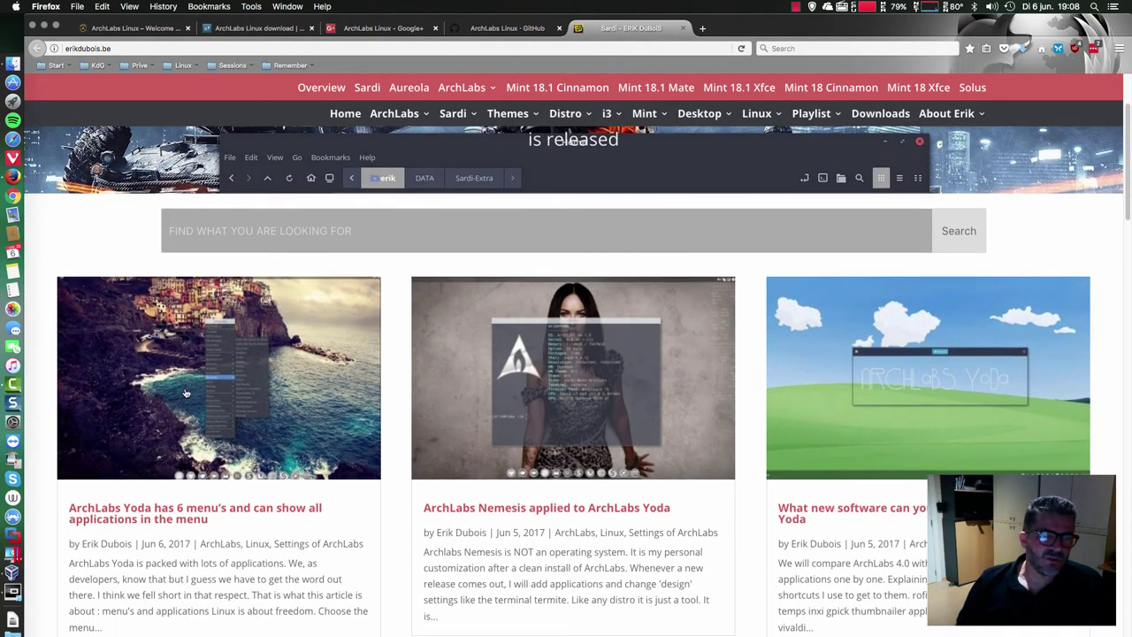
scroll(127, 525, up, 2)
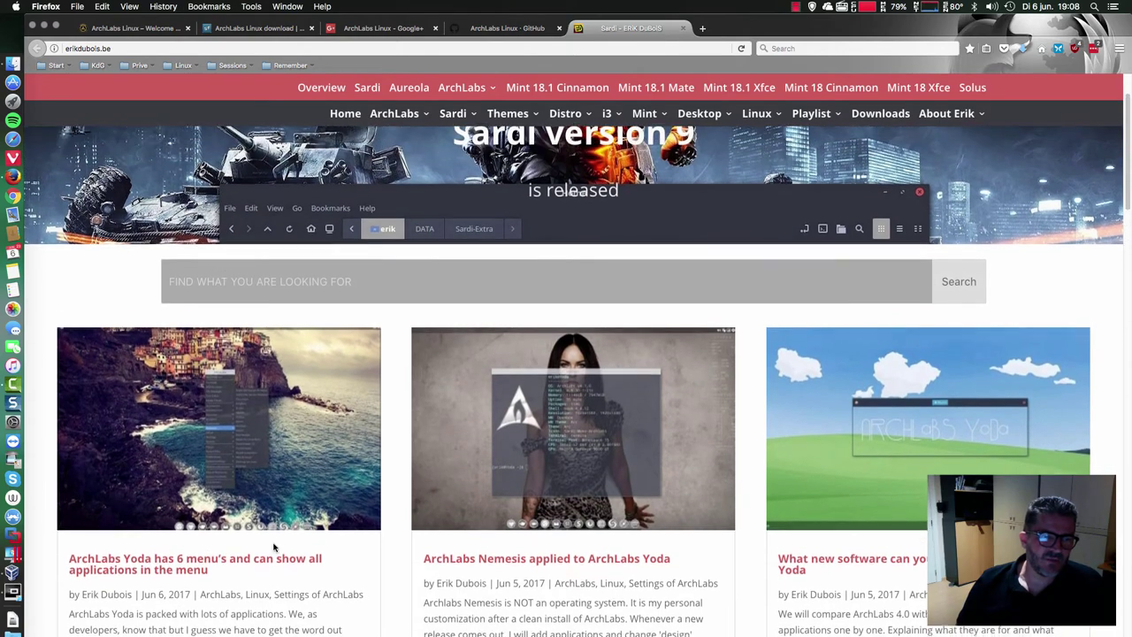
scroll(205, 372, down, 2)
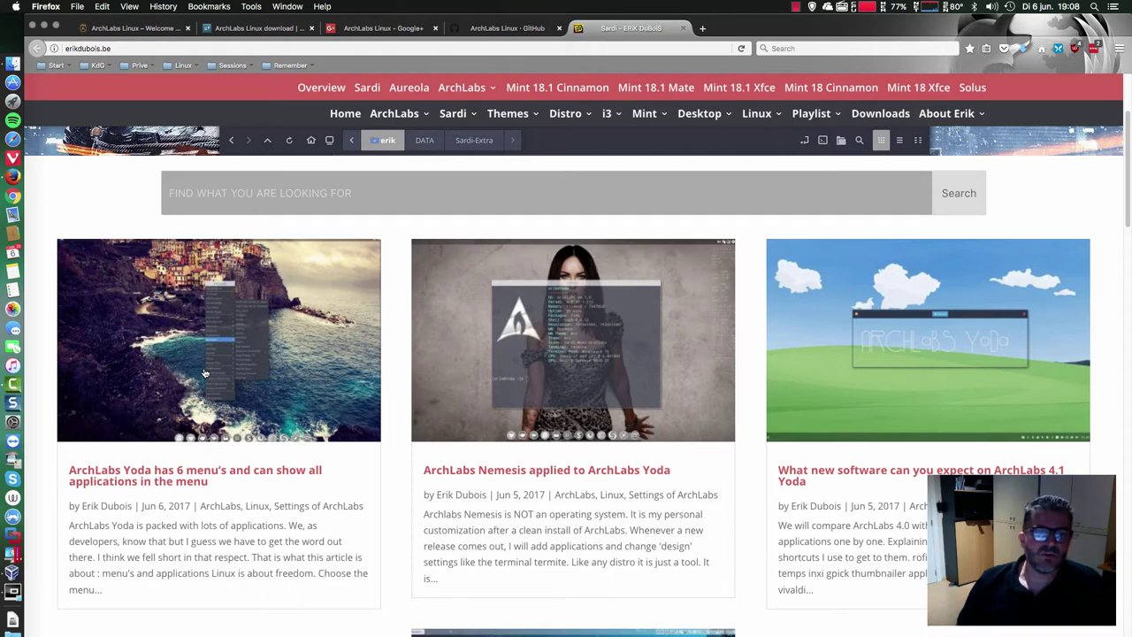
scroll(665, 333, down, 1)
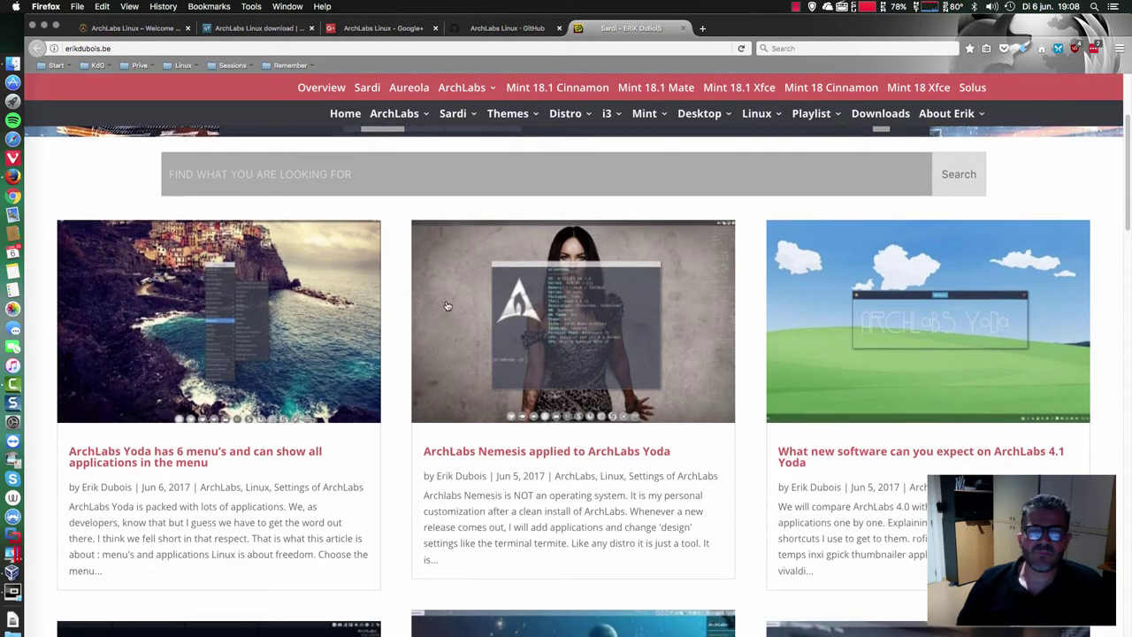
scroll(665, 333, down, 2)
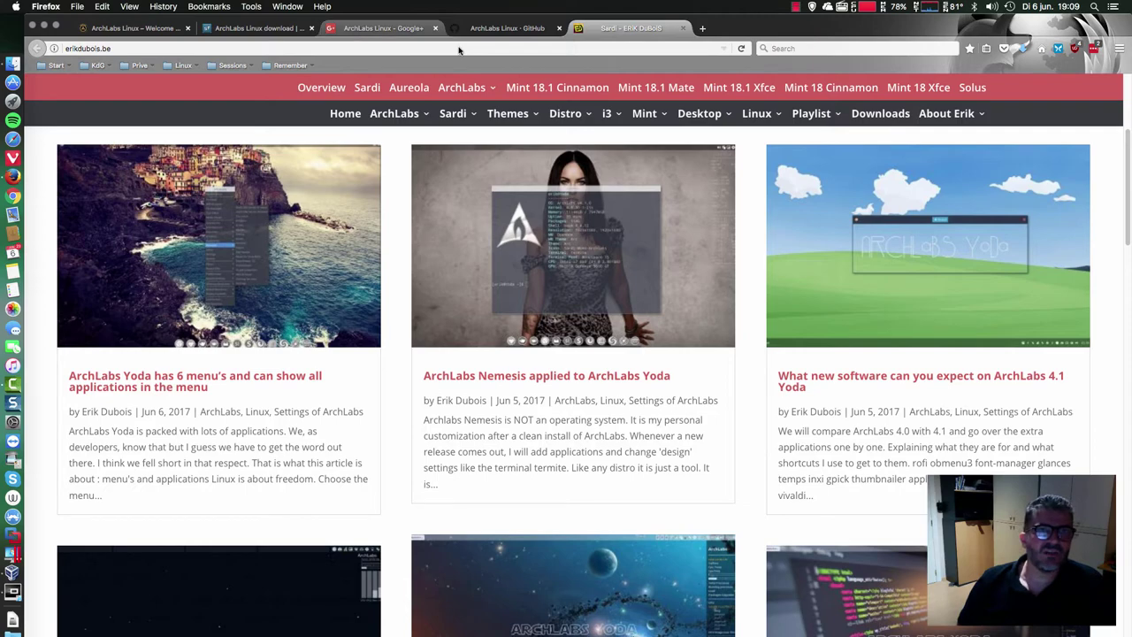
- Browse the ArchLabs Linux Google+ feed, viewing a member's code screenshot full-size along the way
click(387, 30)
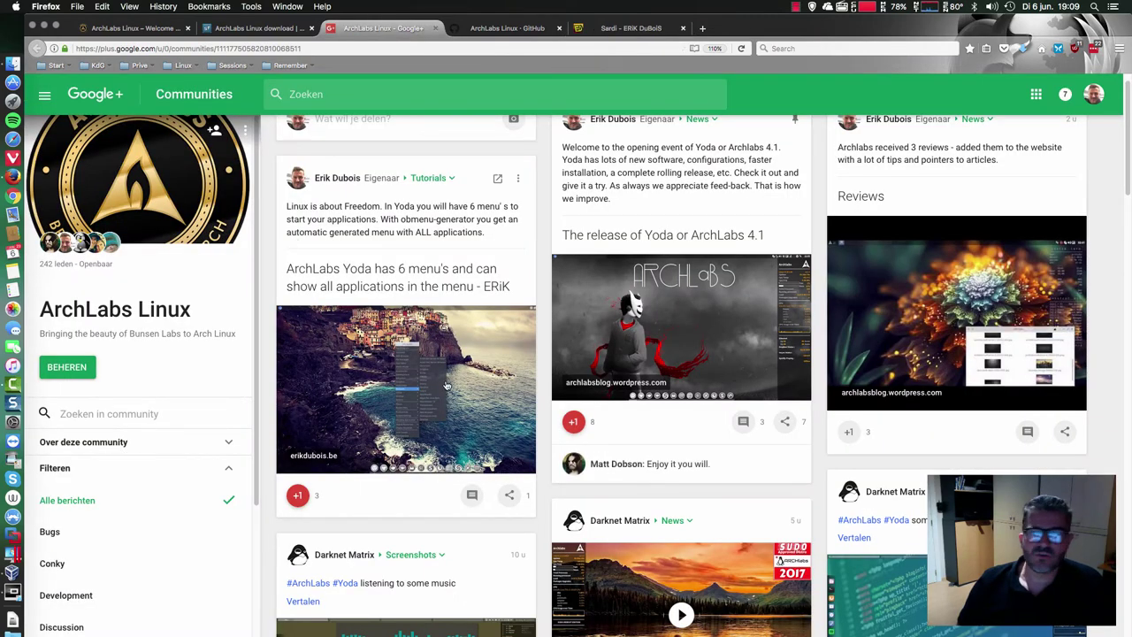
scroll(842, 338, down, 5)
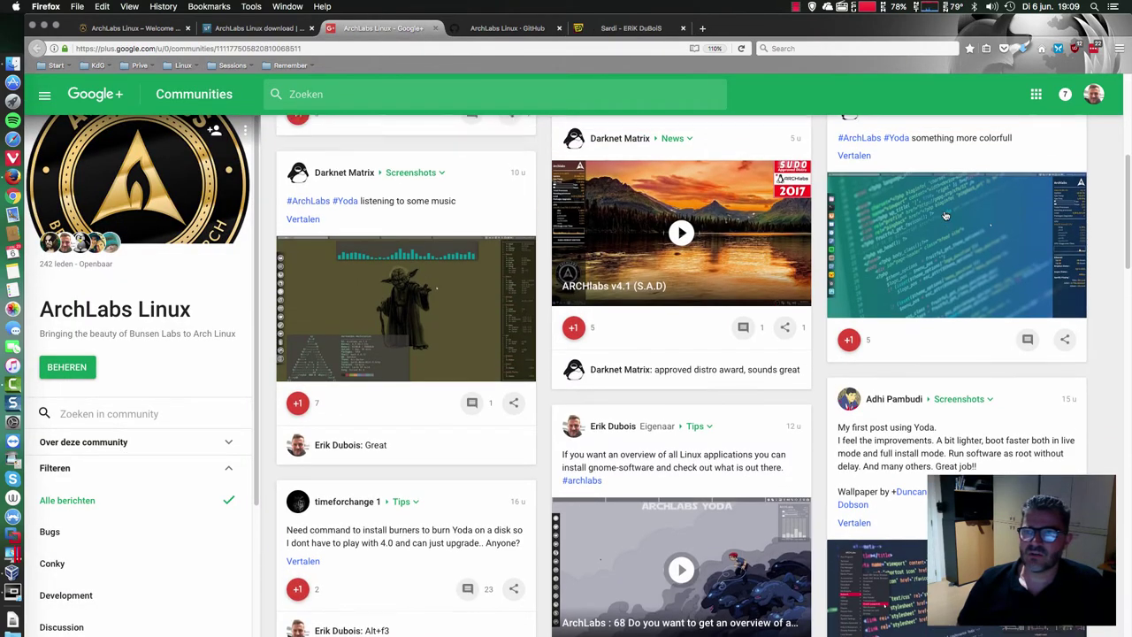
scroll(916, 324, down, 3)
scroll(918, 325, up, 2)
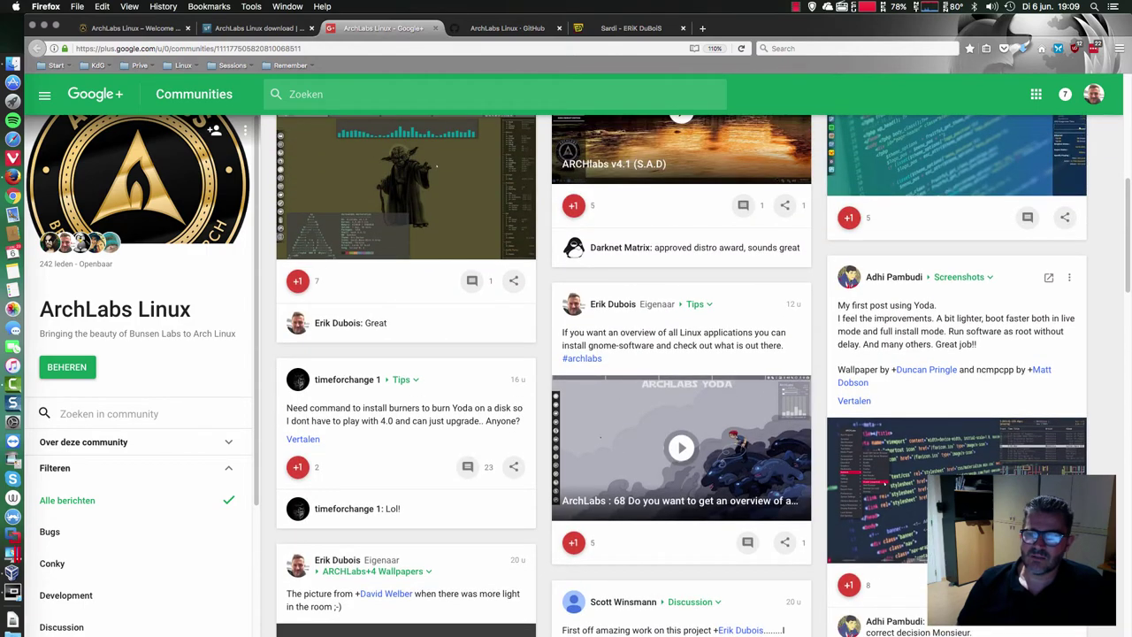
click(955, 490)
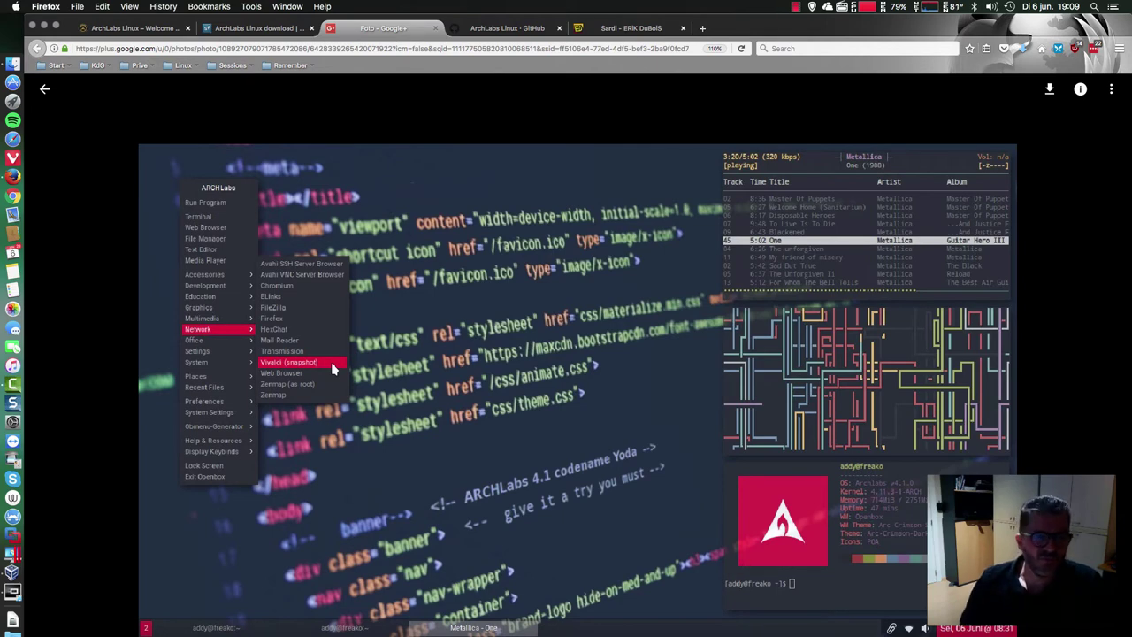
key(Escape)
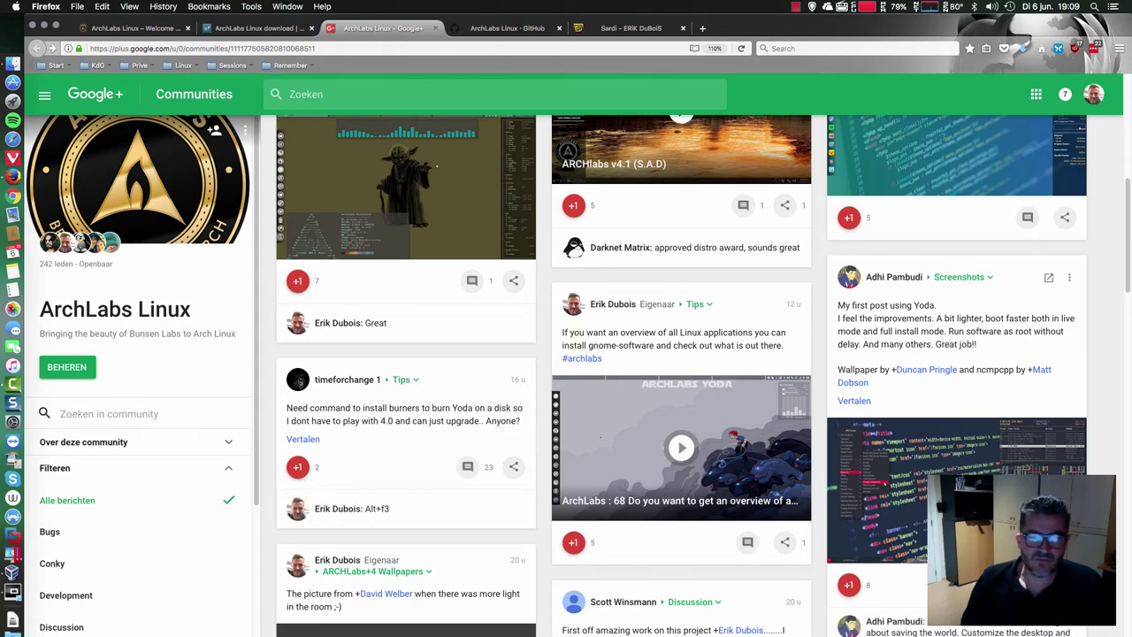
scroll(681, 371, down, 5)
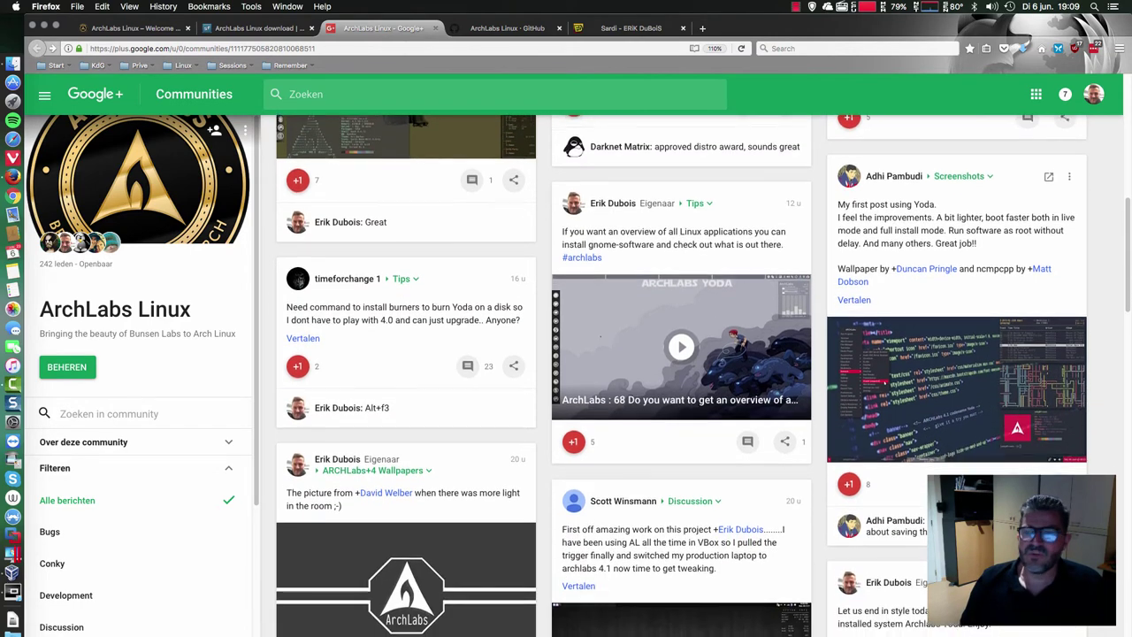
scroll(681, 371, down, 2)
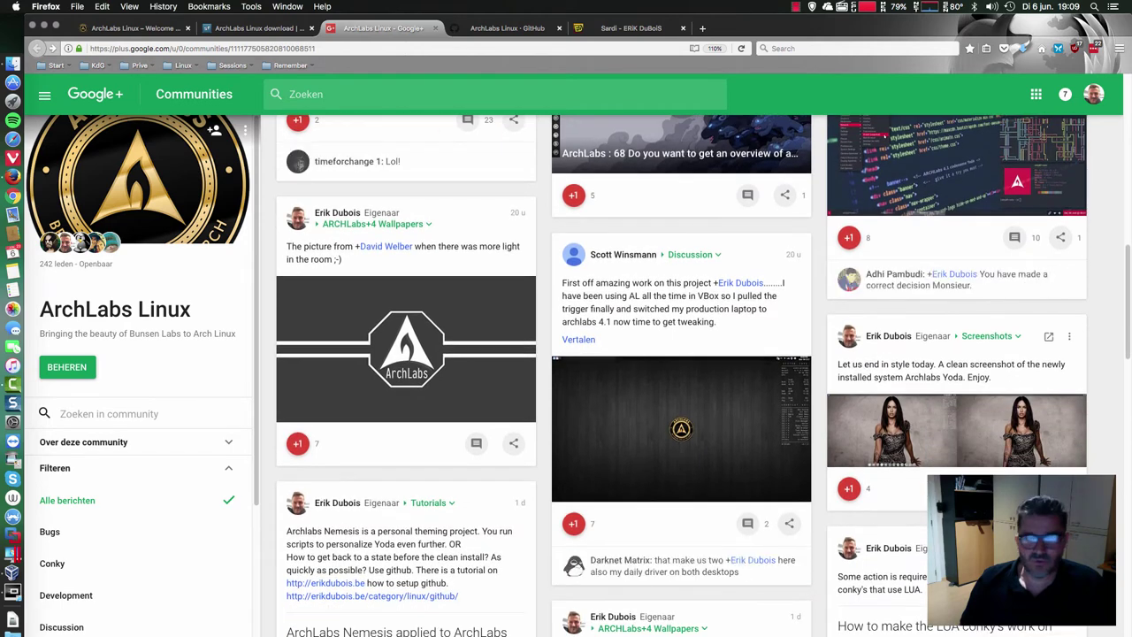
scroll(681, 371, down, 3)
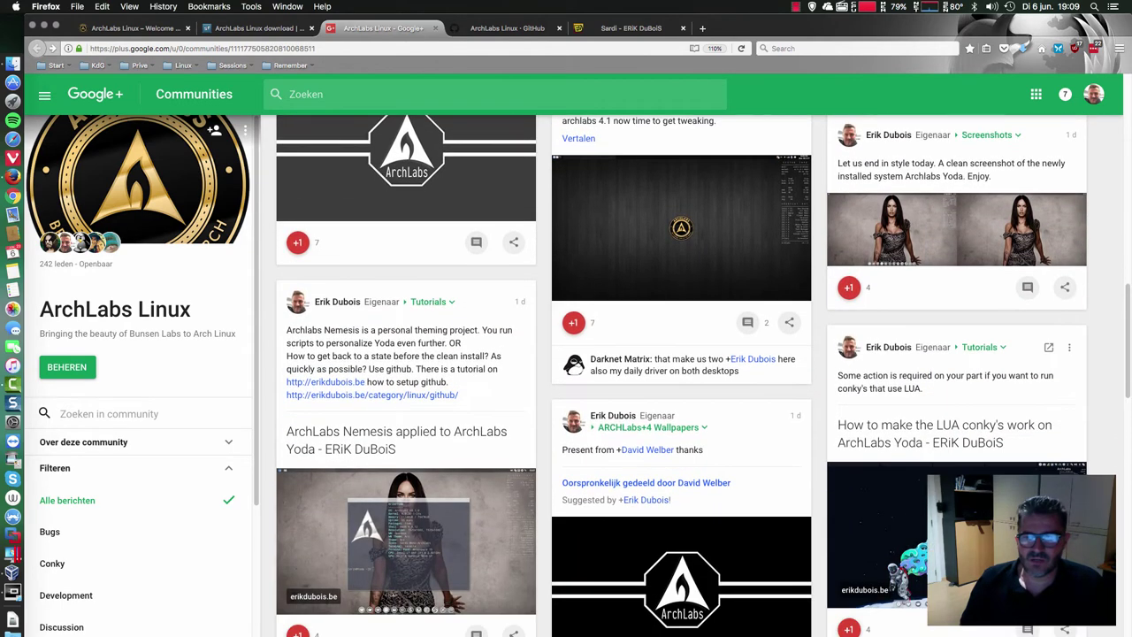
scroll(924, 461, down, 1)
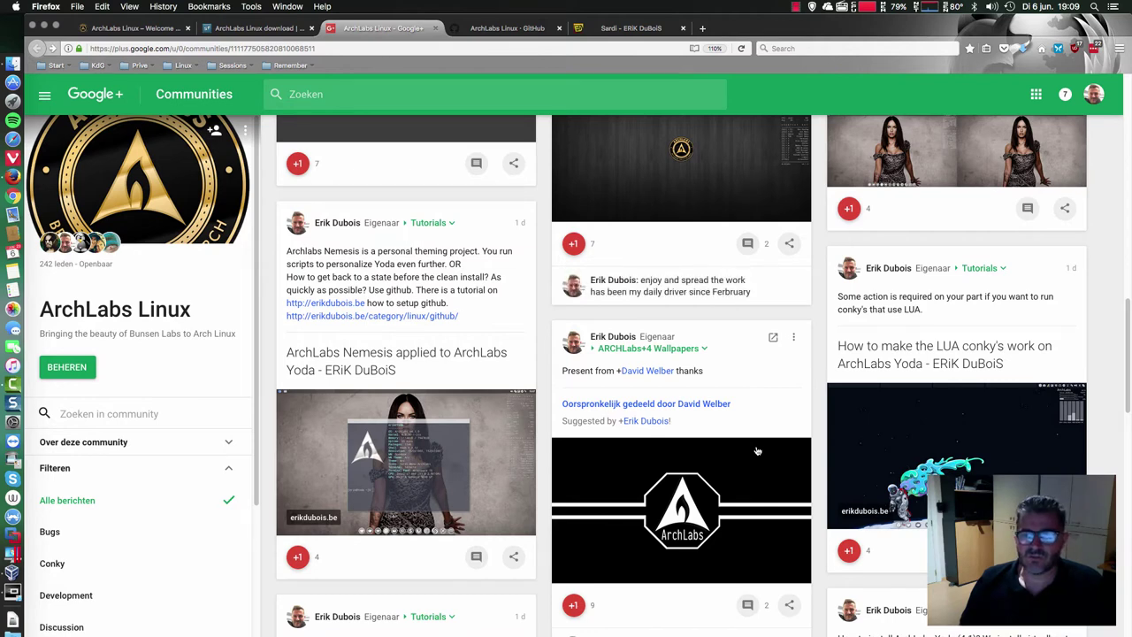
- Open the channel's YouTube Studio video list from Start bookmarks in a new tab, briefly checking the VM installer
click(702, 28)
click(57, 66)
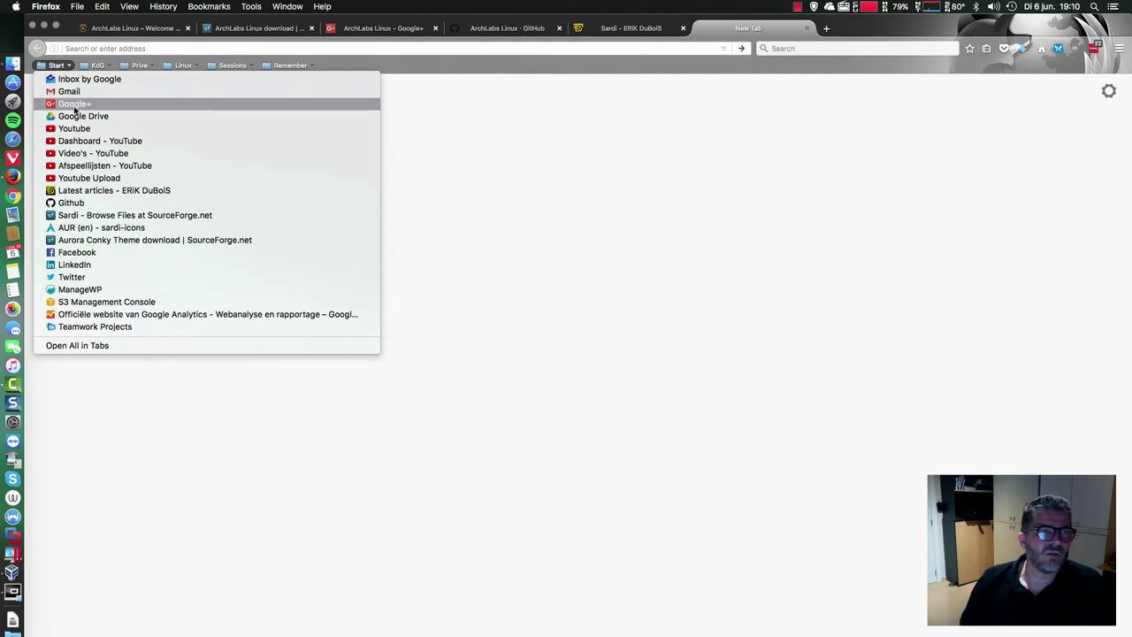
click(88, 153)
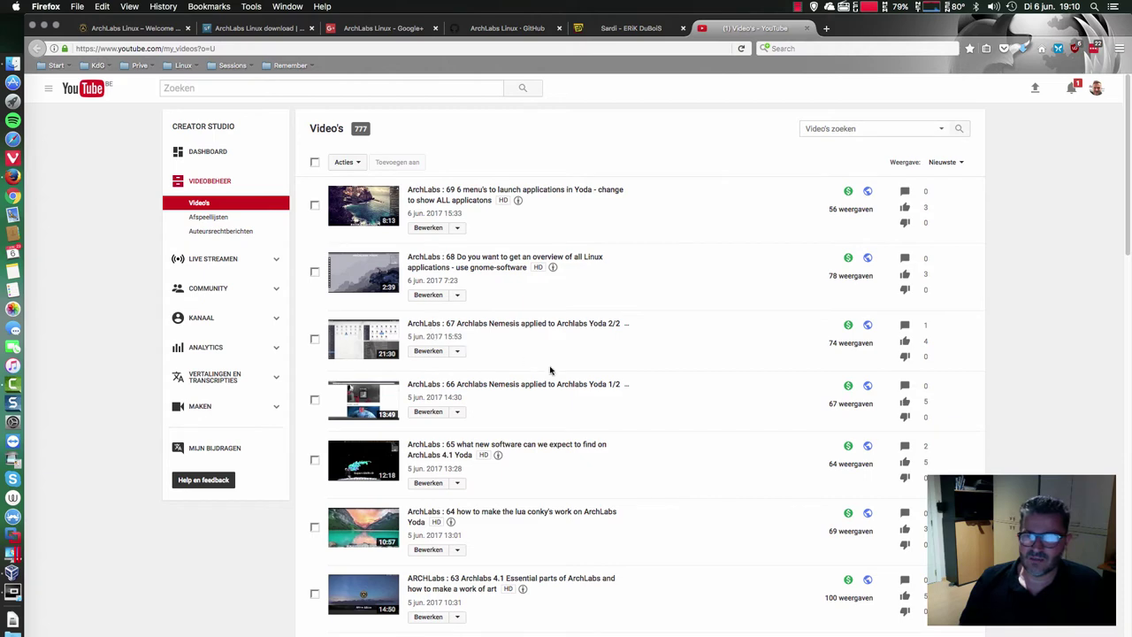
scroll(607, 398, down, 2)
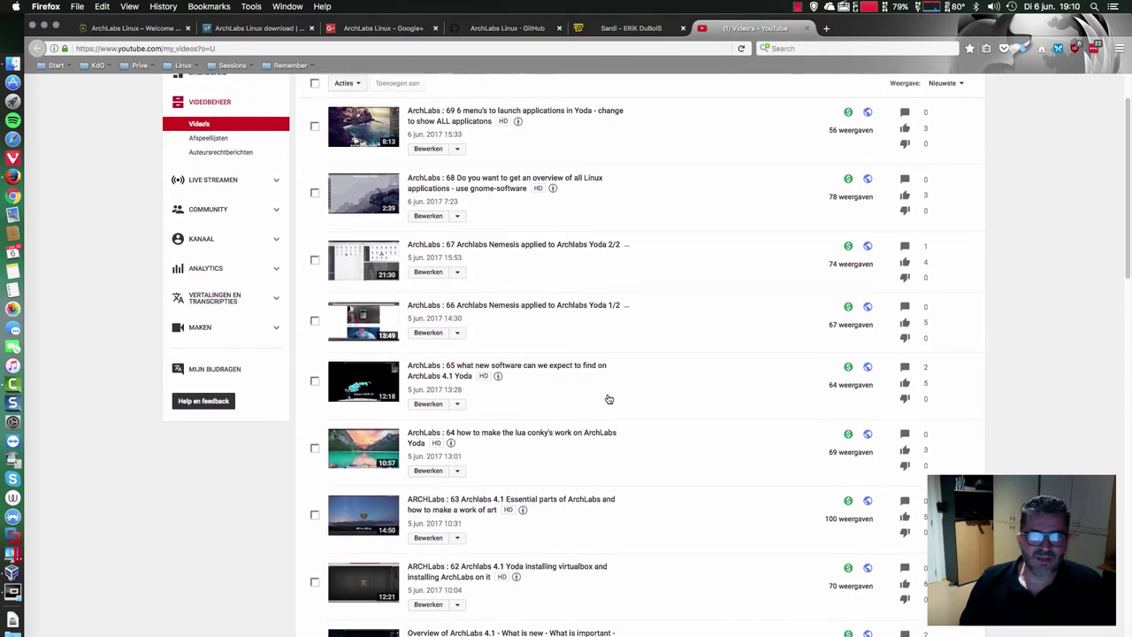
scroll(607, 396, down, 1)
scroll(71, 90, up, 1)
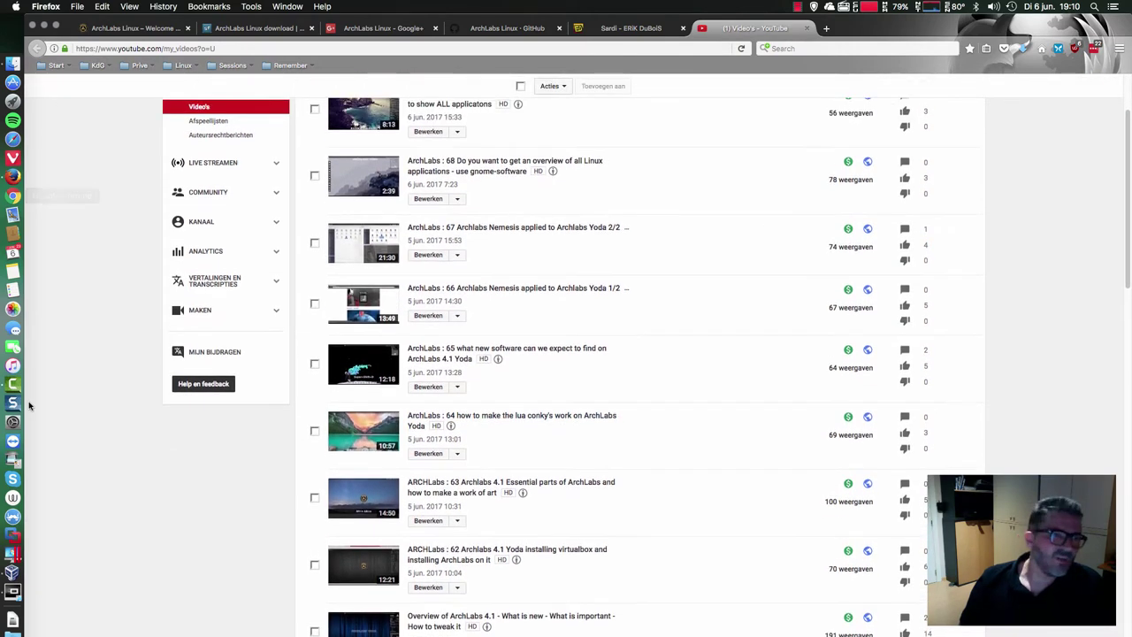
click(21, 594)
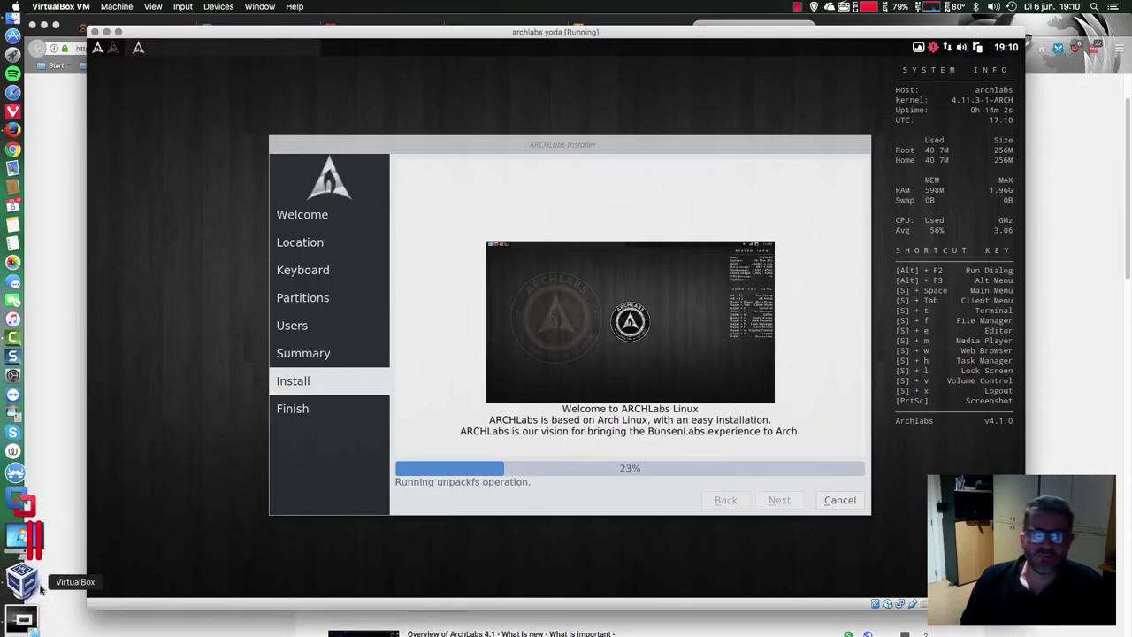
click(1063, 117)
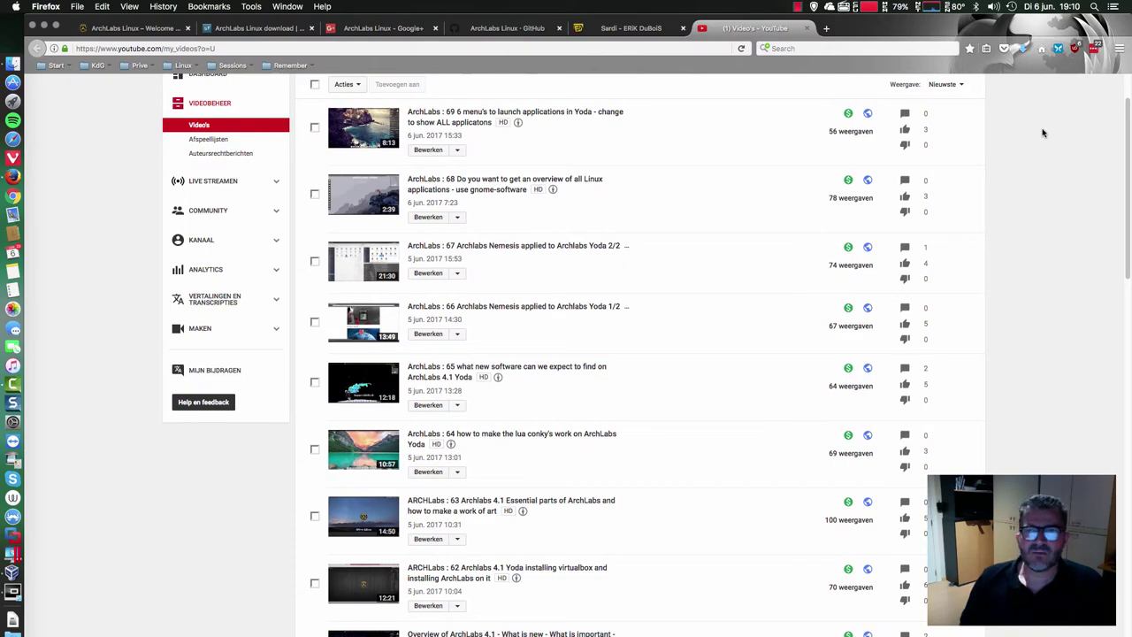
- Switch back to the erikdubois.be blog and open its ArchLabs 4.1 overview page
scroll(622, 197, up, 1)
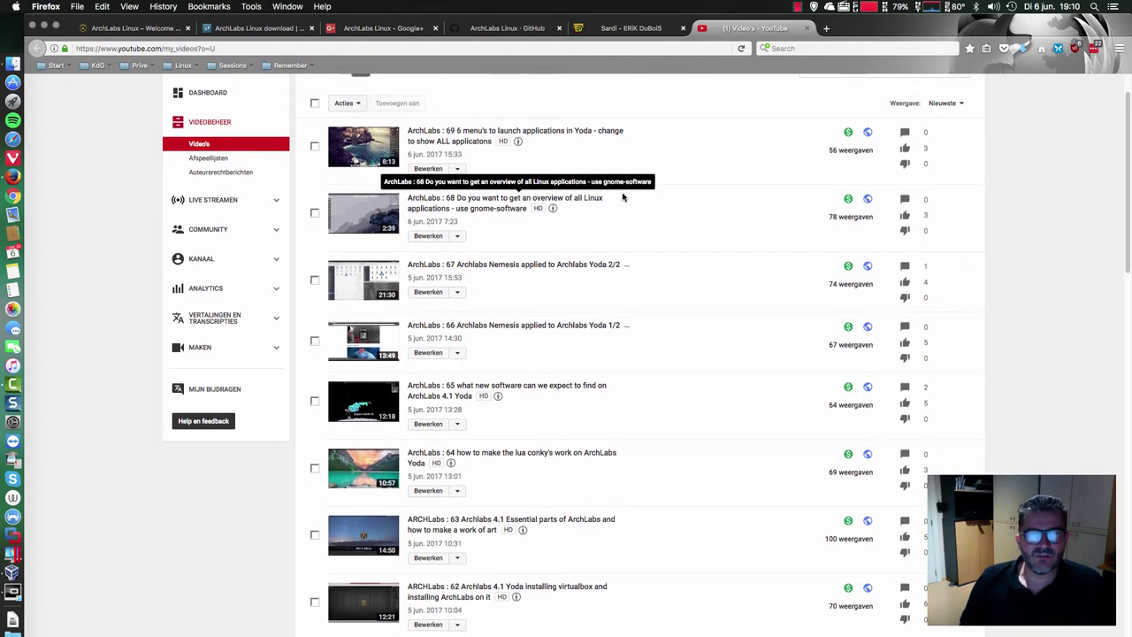
scroll(622, 198, down, 3)
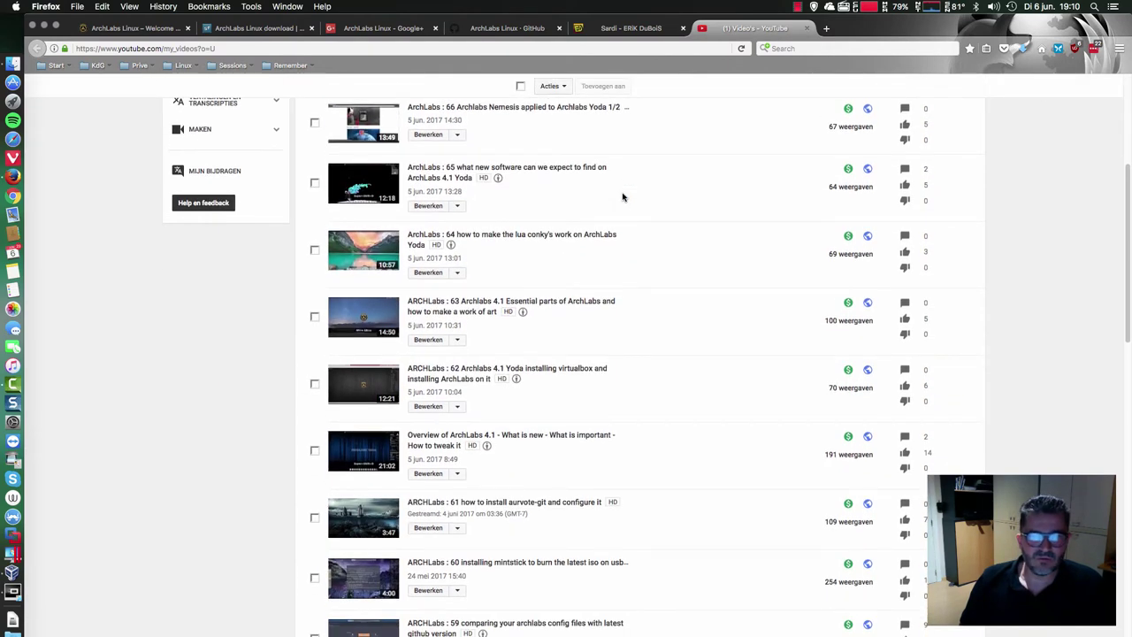
scroll(622, 198, up, 5)
click(607, 30)
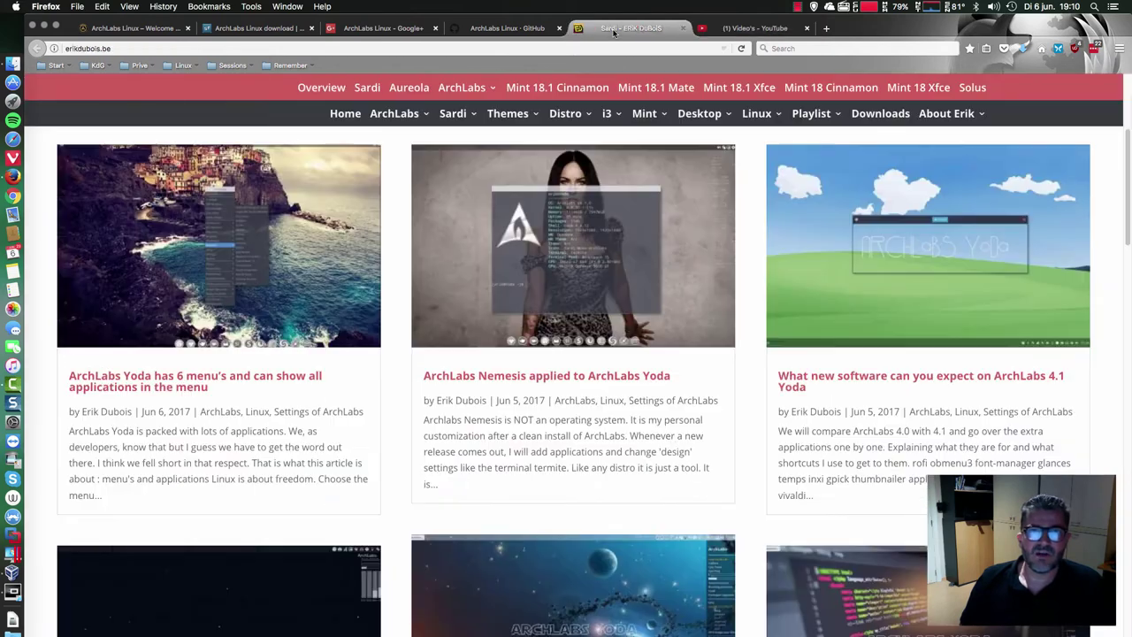
mouse_move(461, 89)
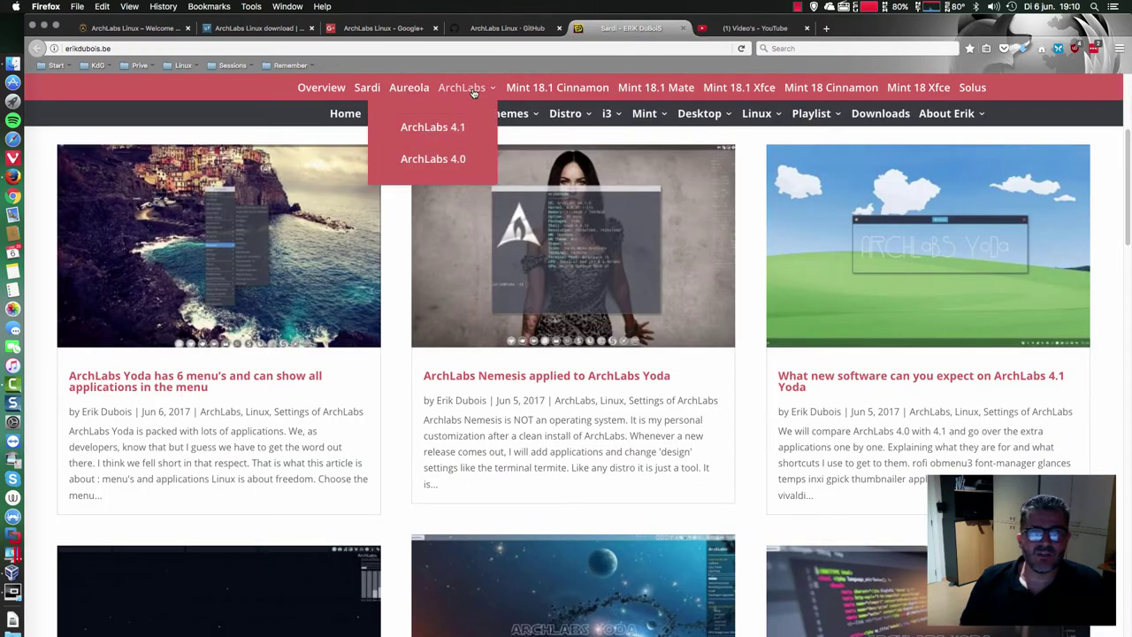
click(434, 127)
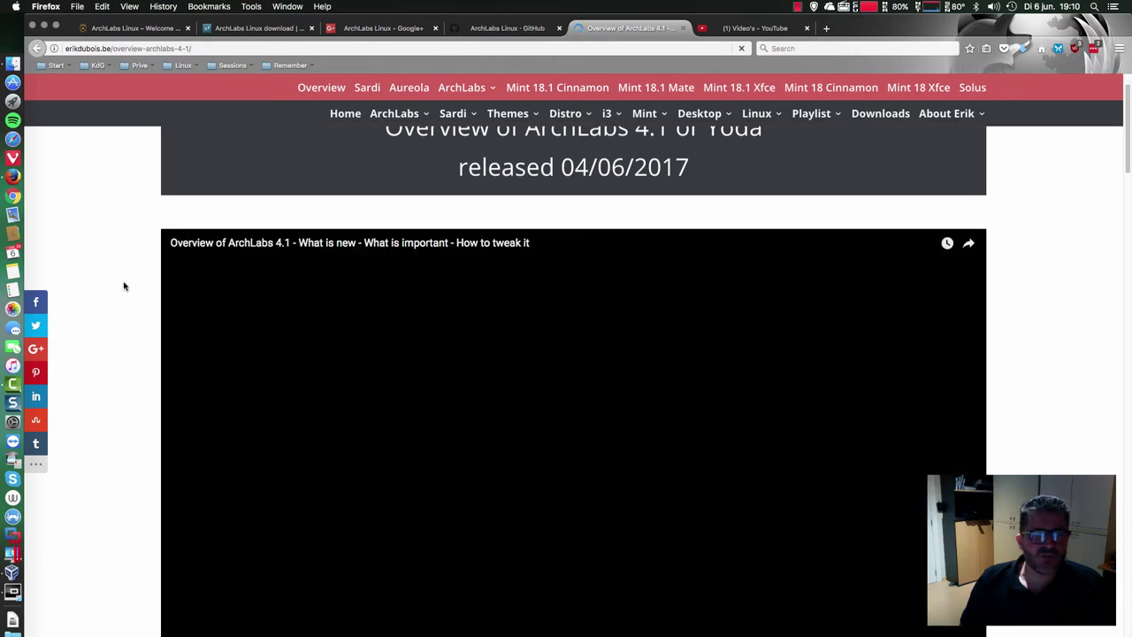
- Scroll through the Overview of ArchLabs 4.1 page to its embedded tutorial videos
scroll(124, 283, down, 3)
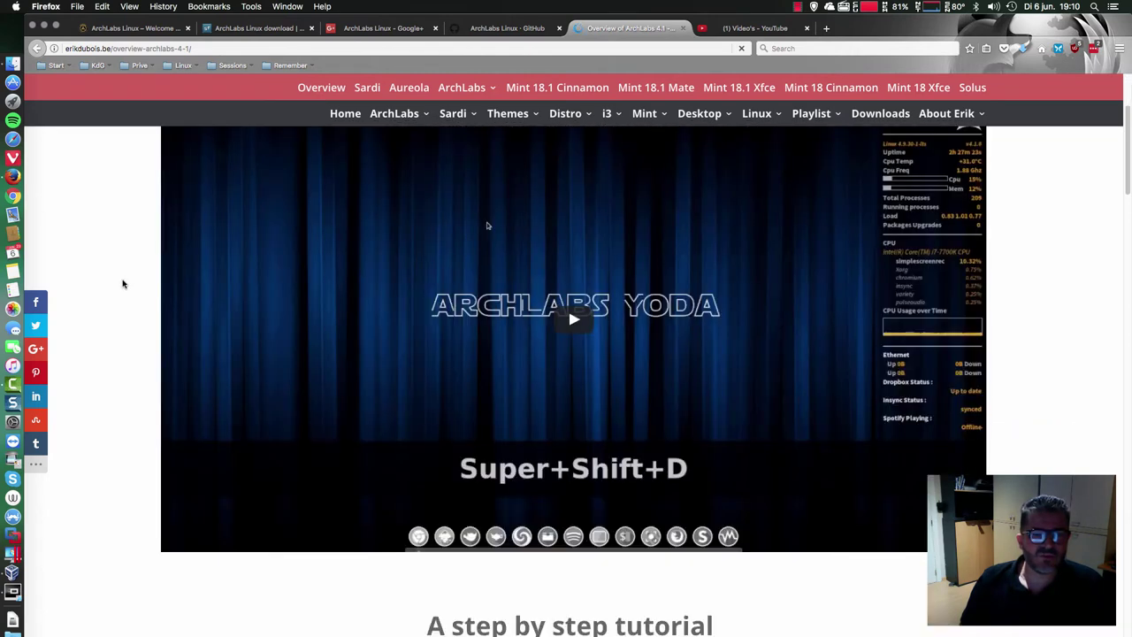
scroll(123, 283, down, 15)
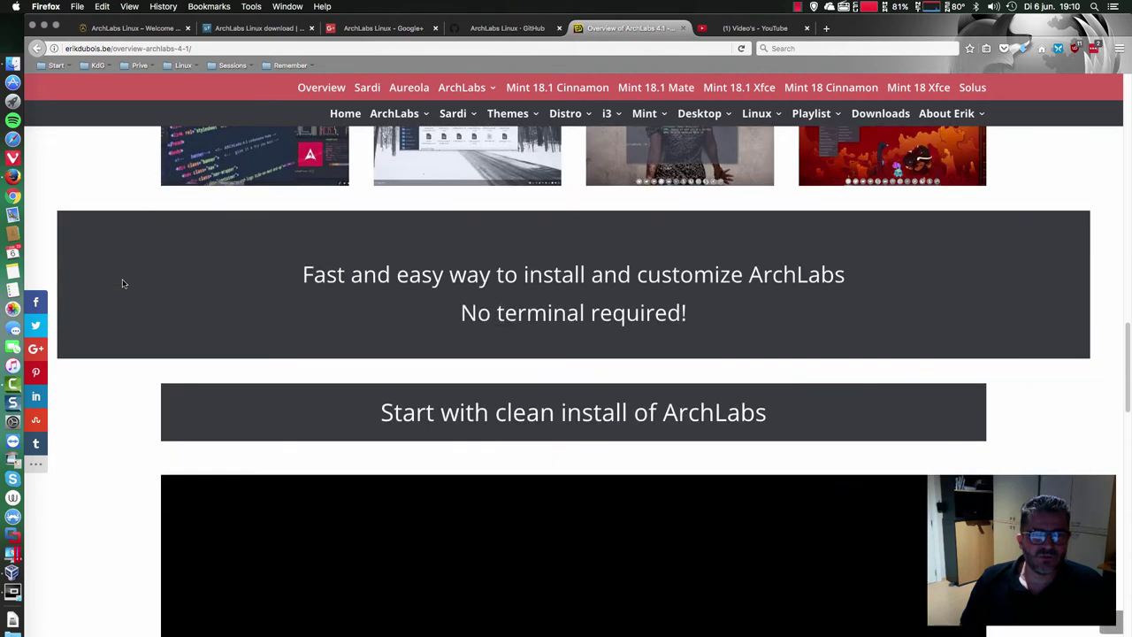
scroll(123, 283, down, 4)
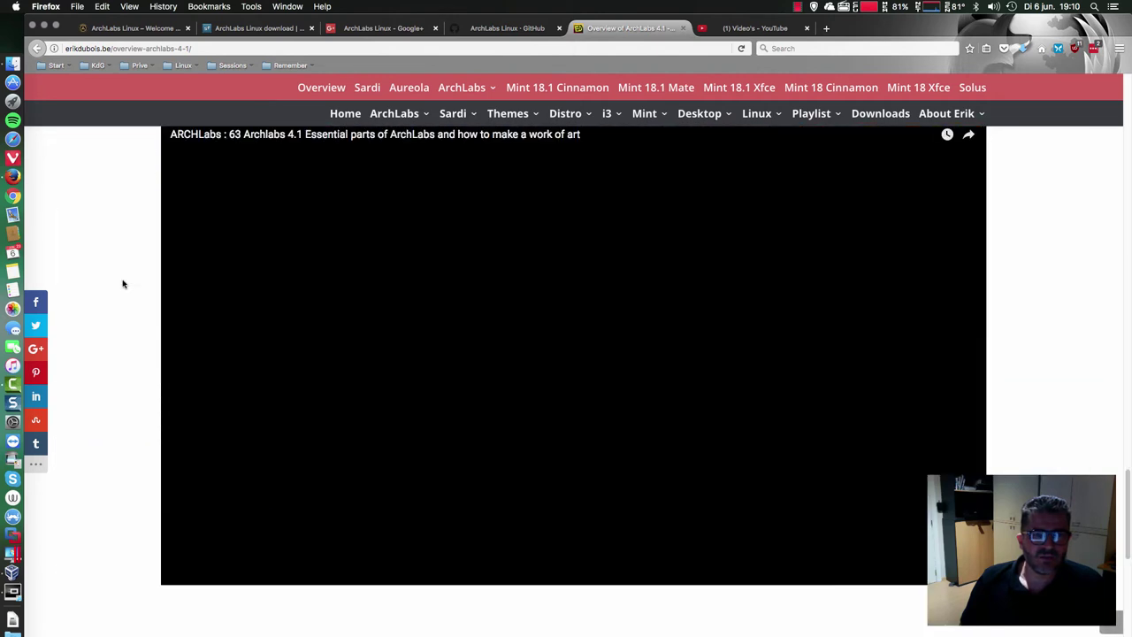
scroll(123, 283, up, 1)
scroll(123, 283, down, 7)
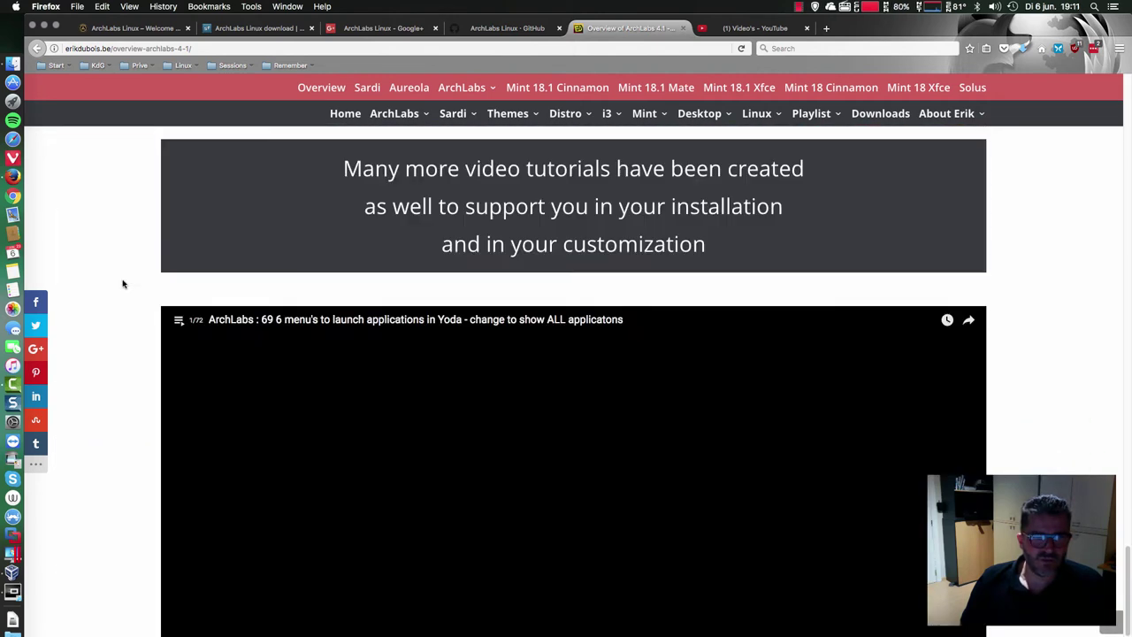
scroll(185, 231, up, 1)
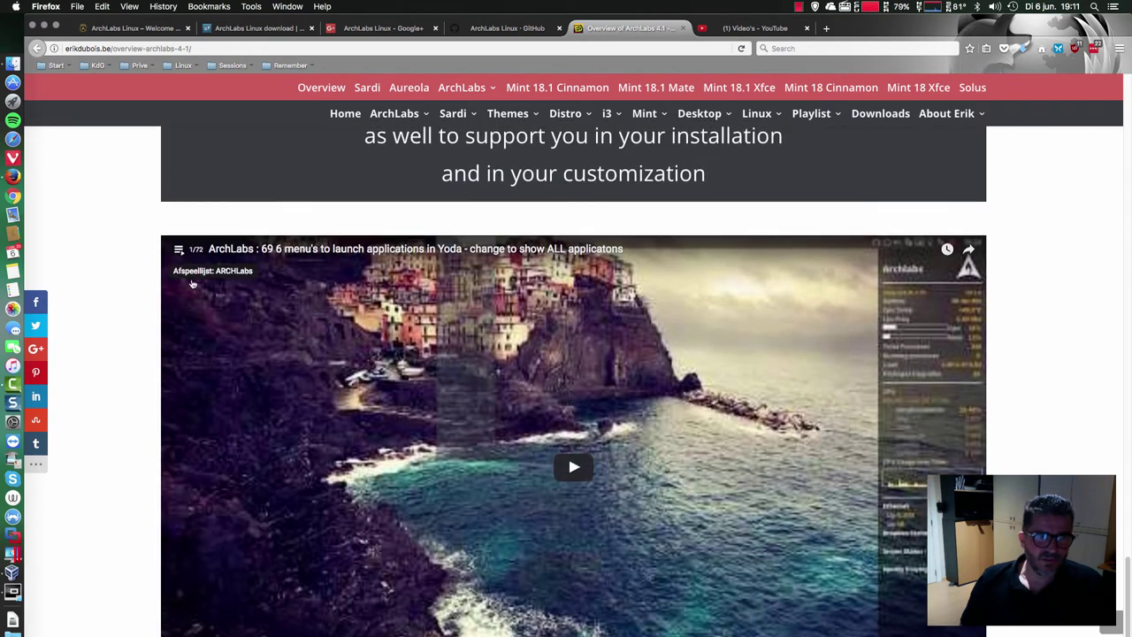
- Show the embedded video's ARCHLabs playlist and scroll through the page
click(188, 253)
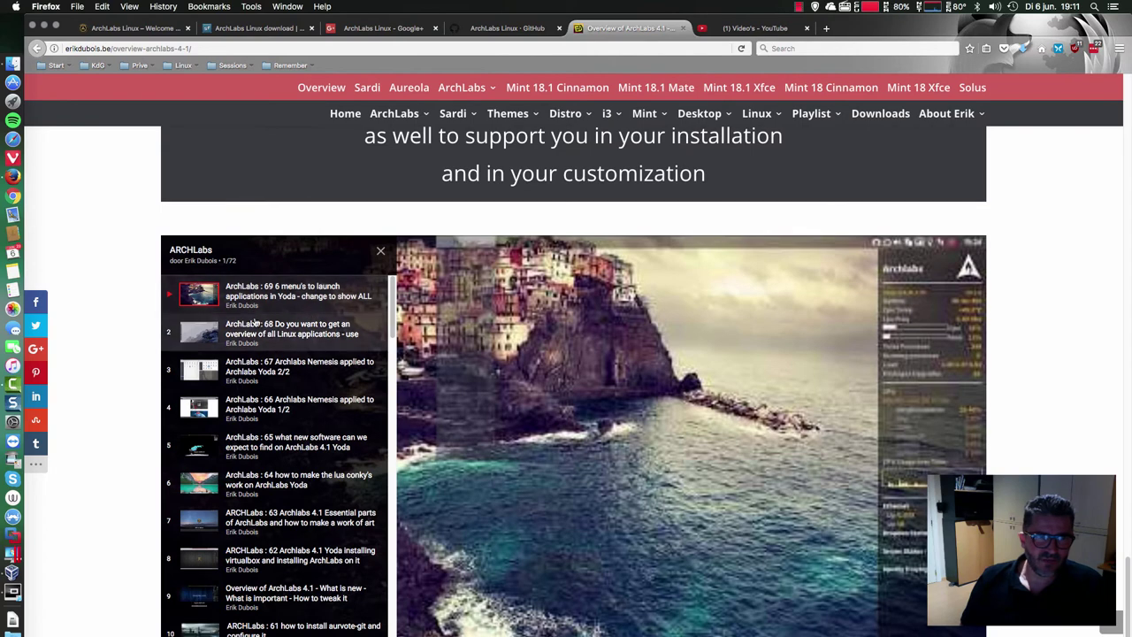
scroll(298, 367, down, 1)
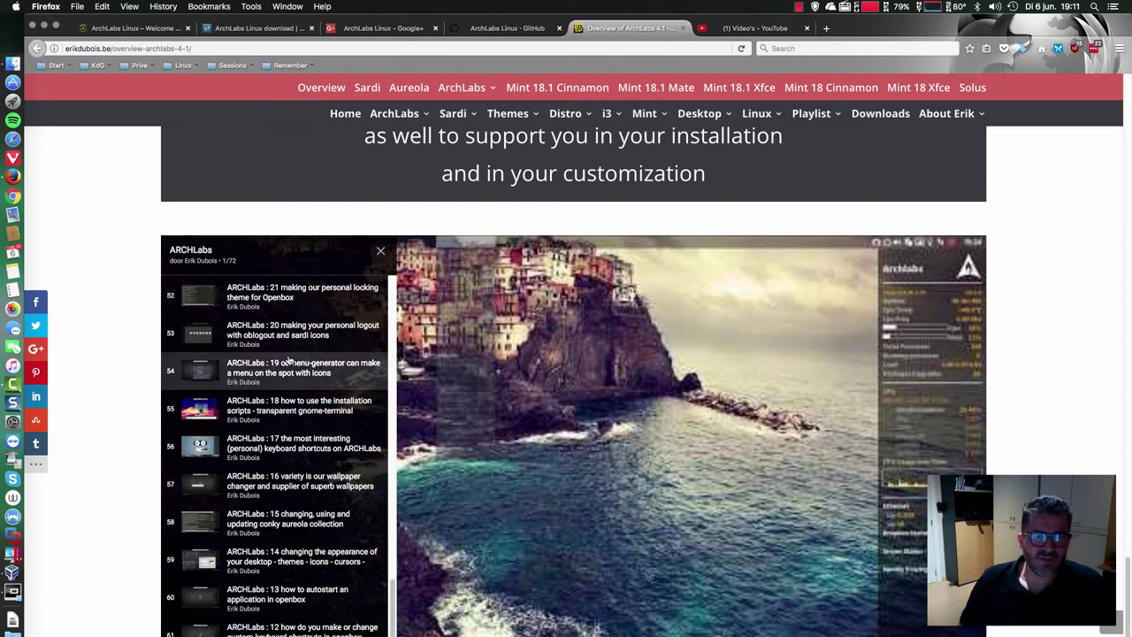
scroll(289, 359, down, 3)
scroll(288, 359, down, 1)
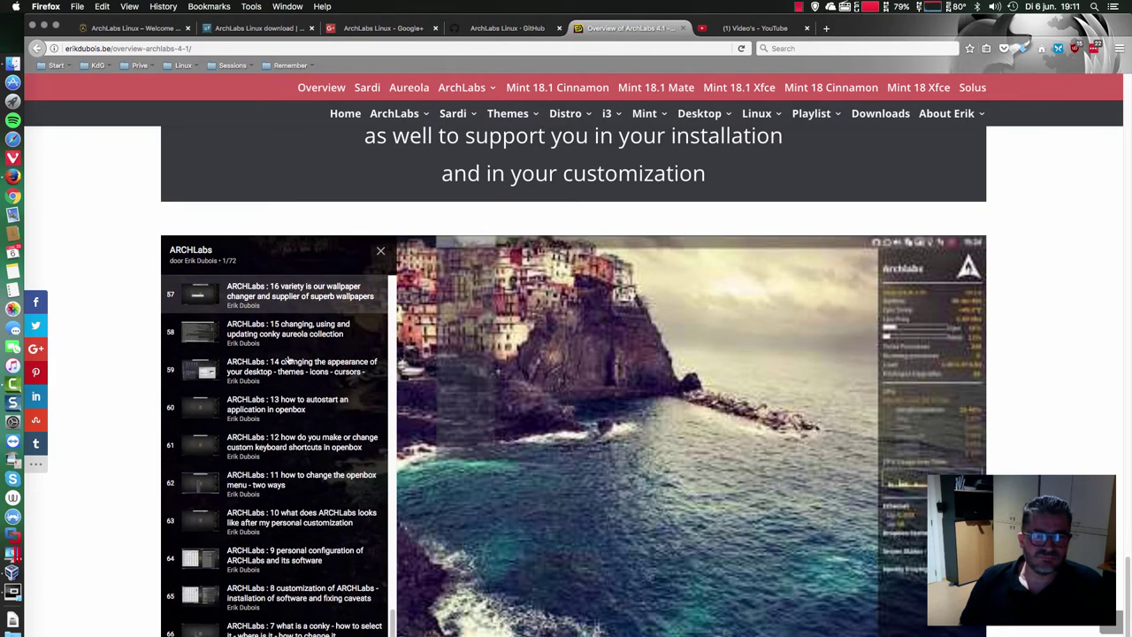
scroll(288, 359, down, 4)
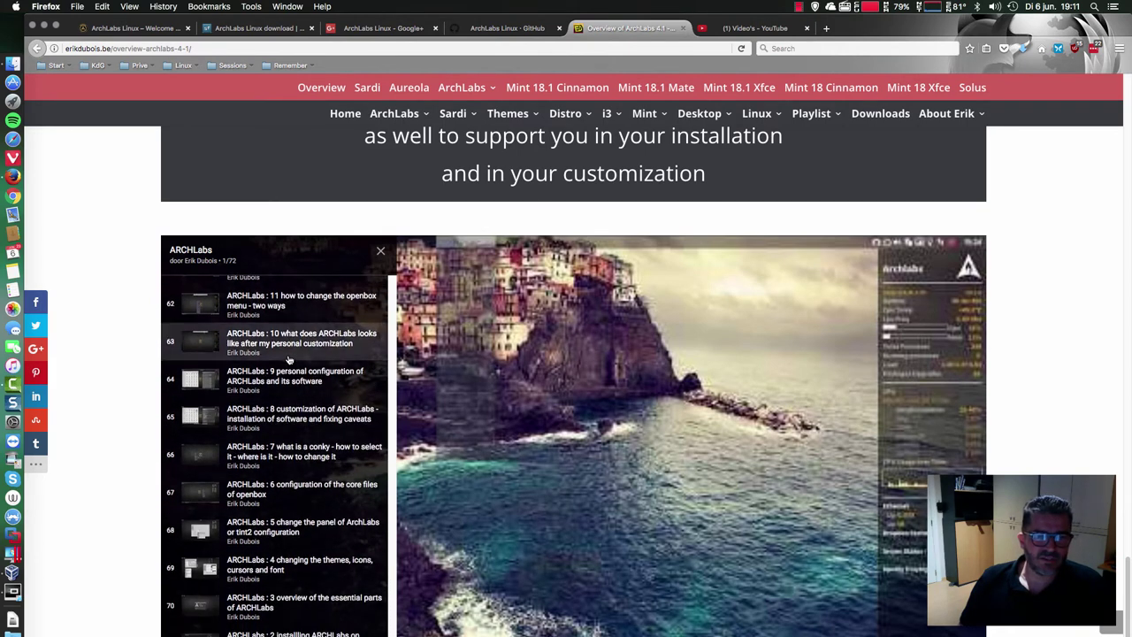
scroll(269, 522, down, 1)
scroll(270, 521, down, 1)
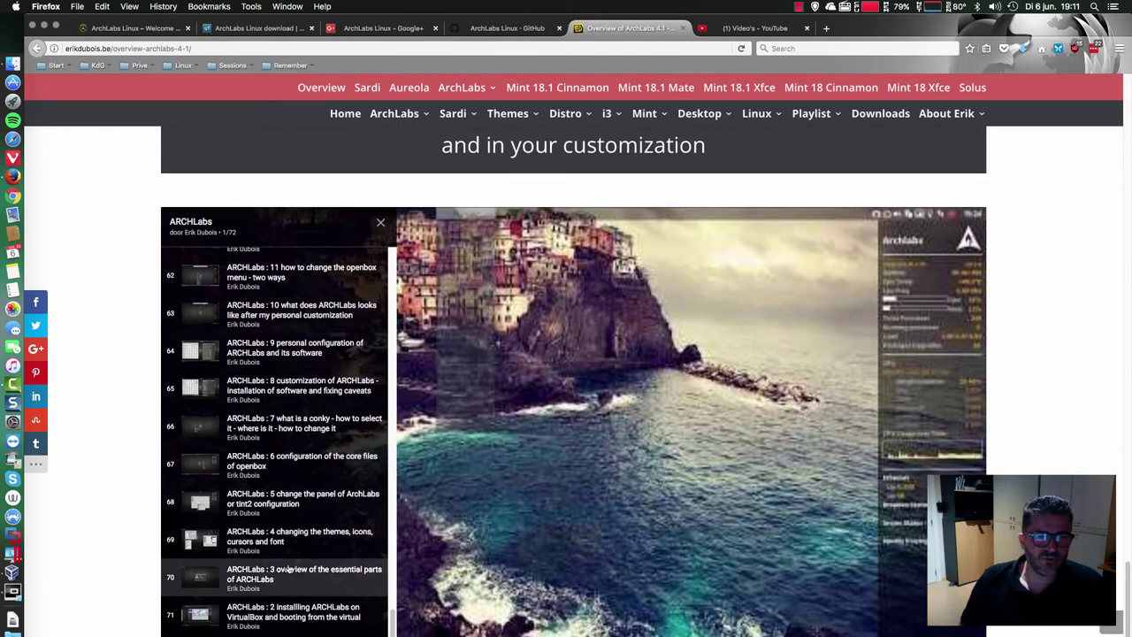
scroll(316, 387, up, 20)
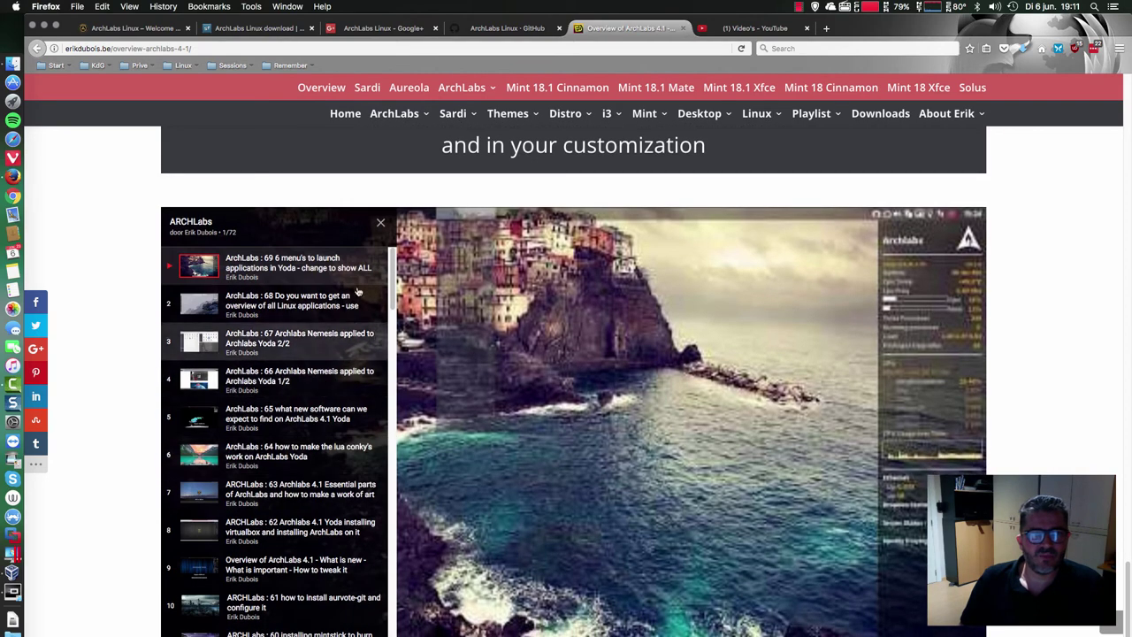
- Close the video's playlist panel and scroll the overview page again
click(381, 225)
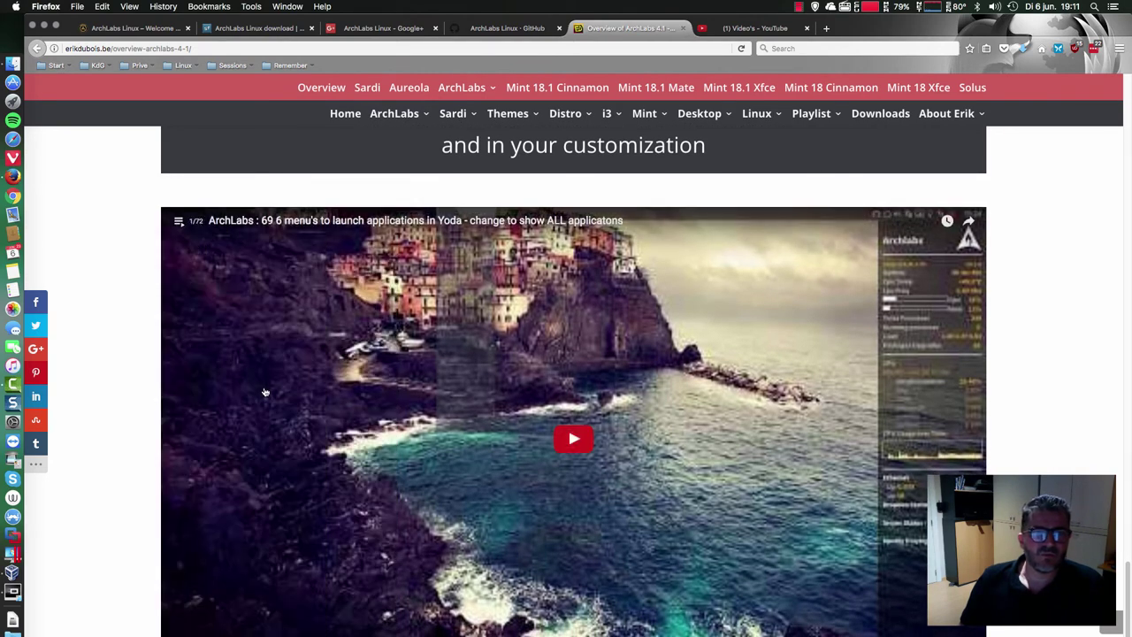
scroll(240, 389, down, 1)
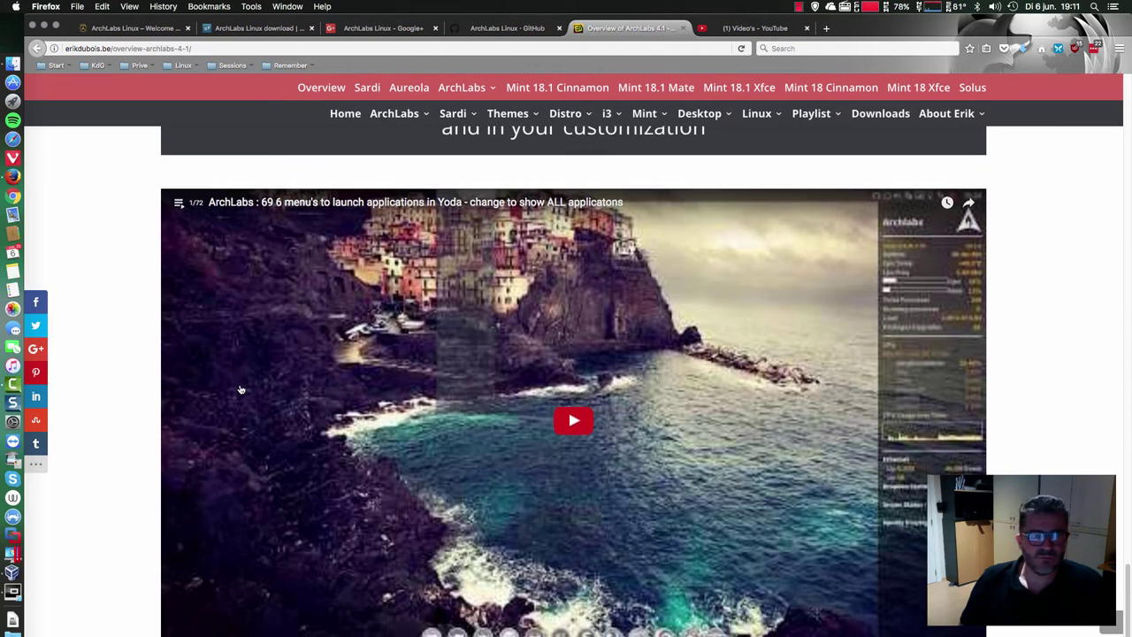
scroll(240, 389, down, 1)
scroll(240, 389, down, 10)
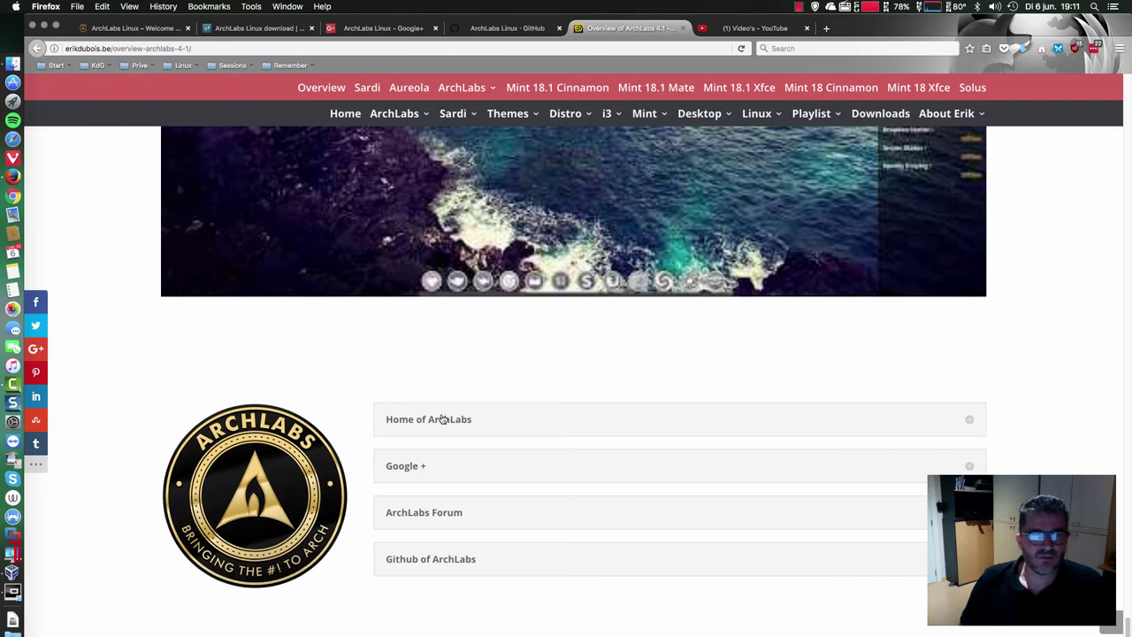
scroll(455, 495, up, 1)
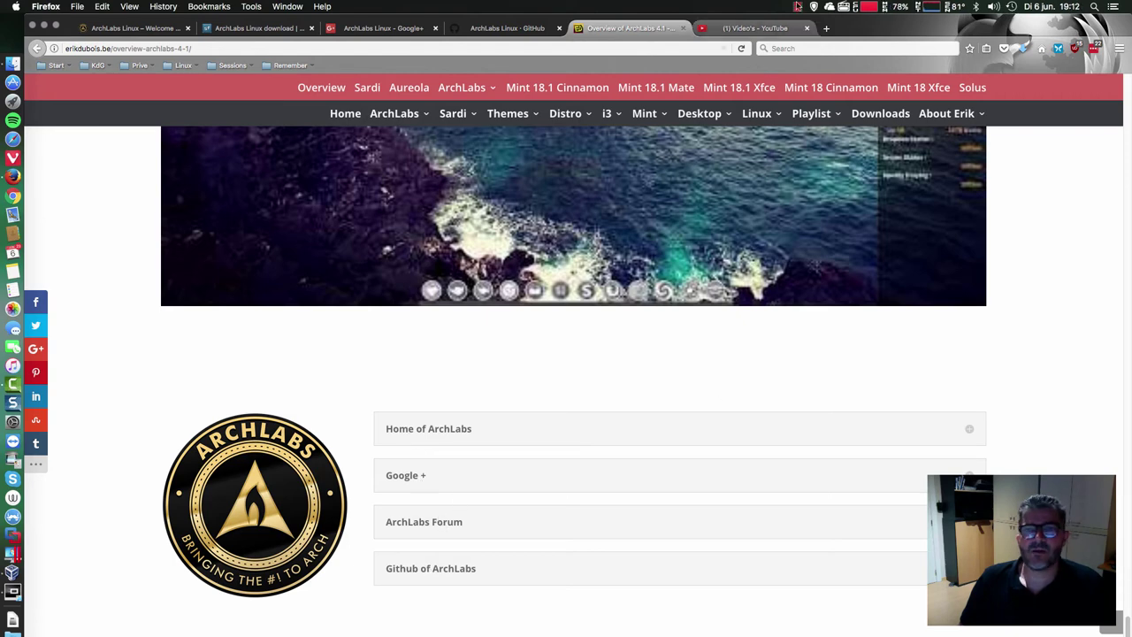
- Glance at the YouTube tab, then open the blog's ArchLabs > Installation category page
click(754, 28)
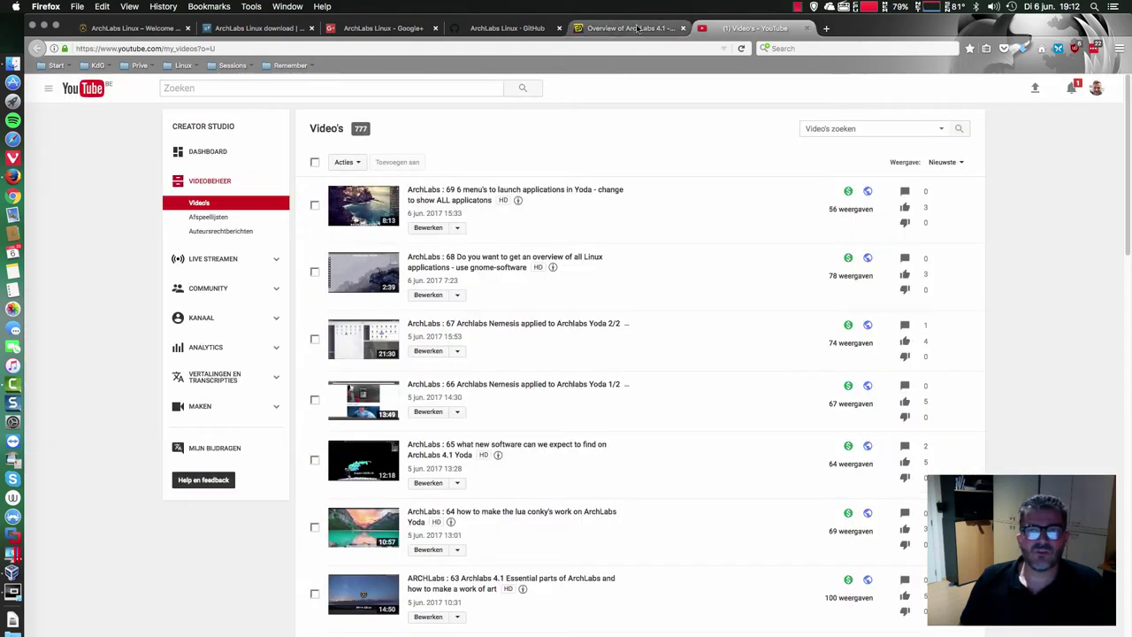
click(614, 29)
mouse_move(402, 122)
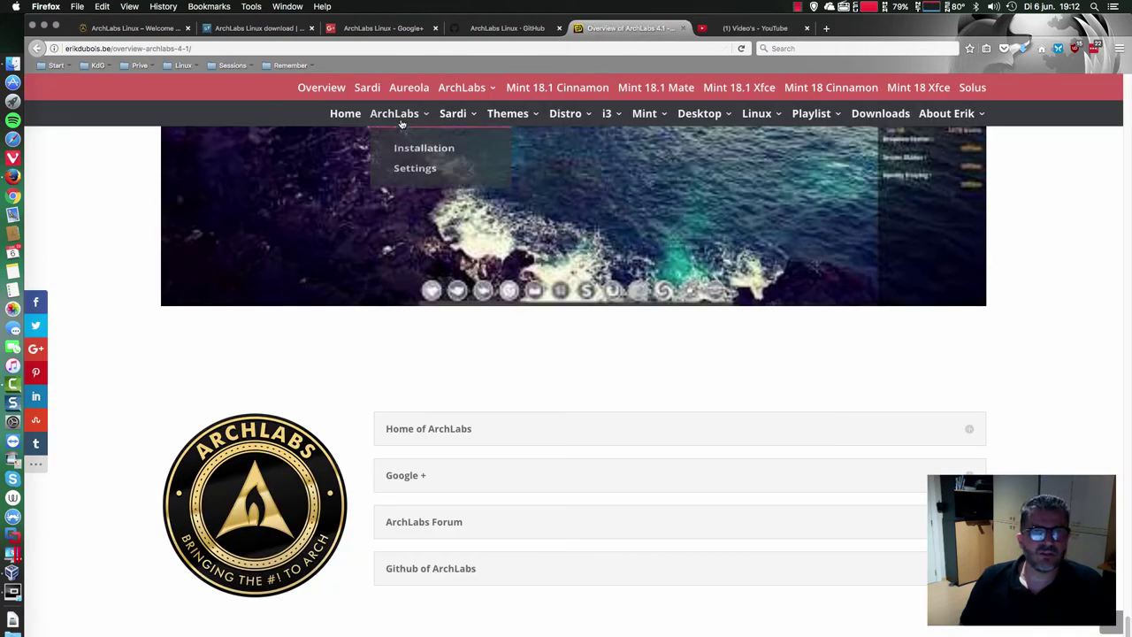
click(412, 152)
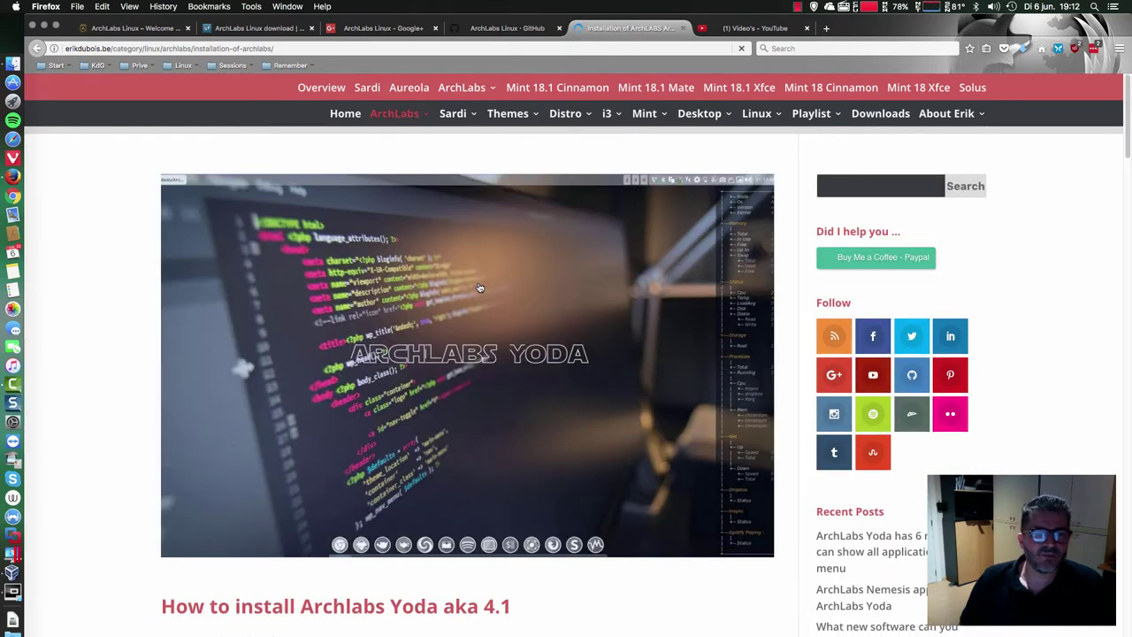
scroll(478, 288, down, 10)
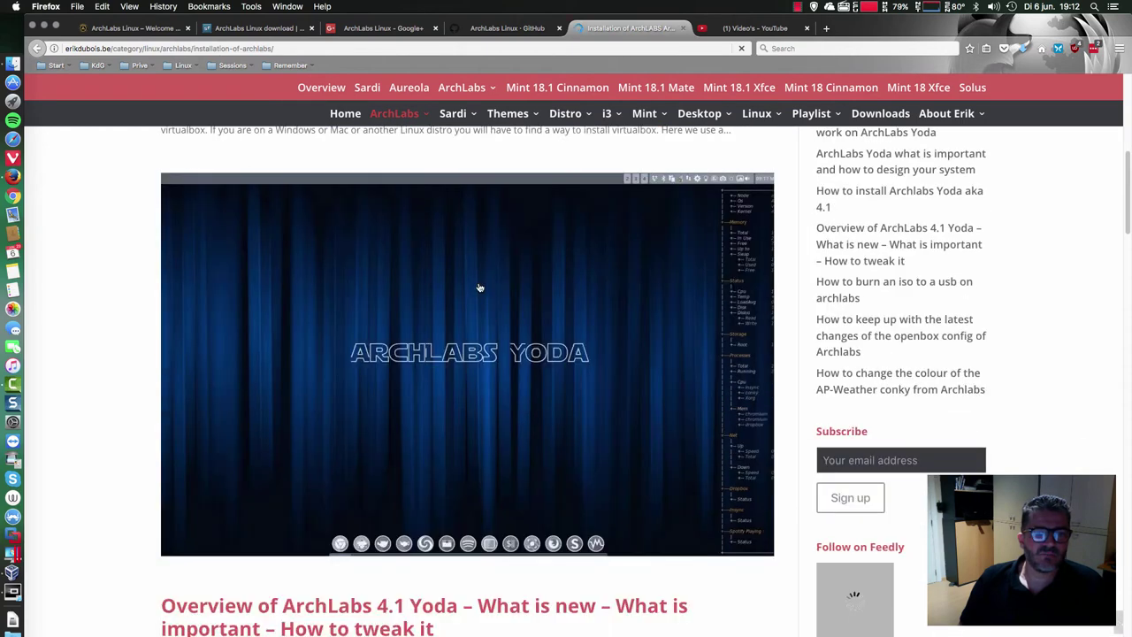
scroll(478, 287, down, 6)
scroll(442, 212, up, 1)
- Open the blog's ArchLabs > Settings category page and scroll through its posts
mouse_move(431, 118)
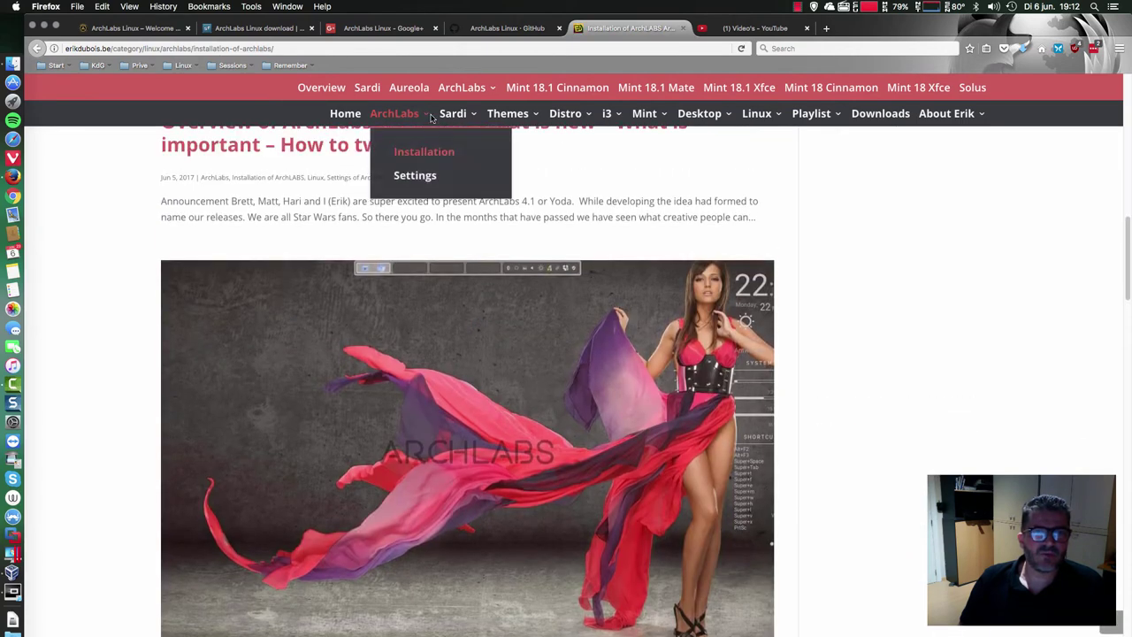
click(419, 176)
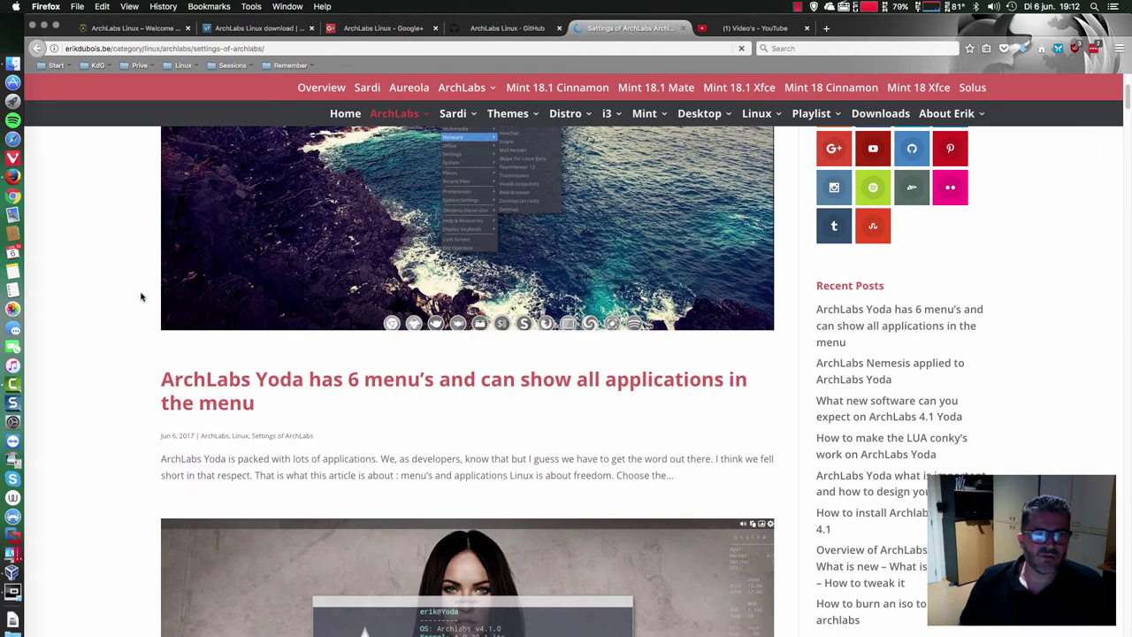
scroll(140, 297, down, 15)
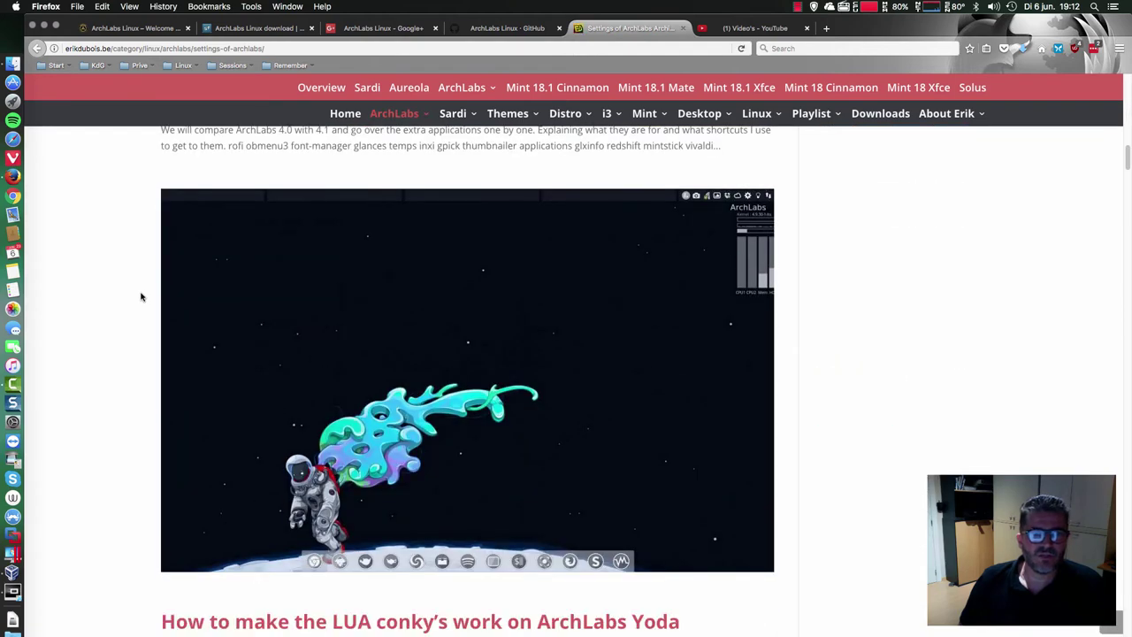
scroll(141, 297, down, 5)
scroll(141, 297, down, 3)
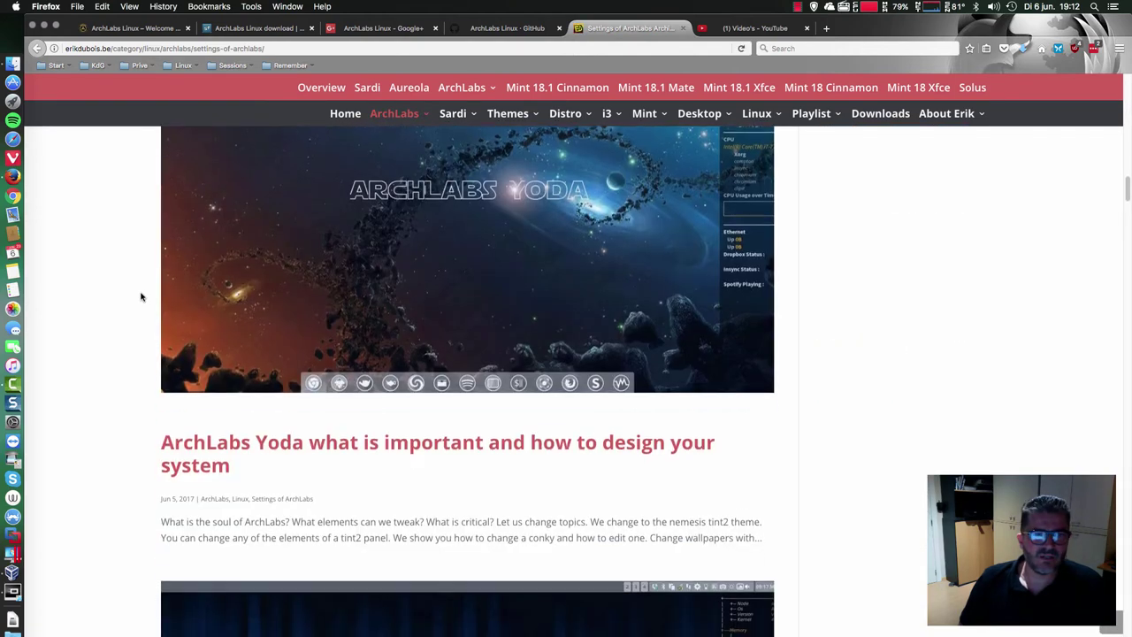
scroll(141, 297, down, 5)
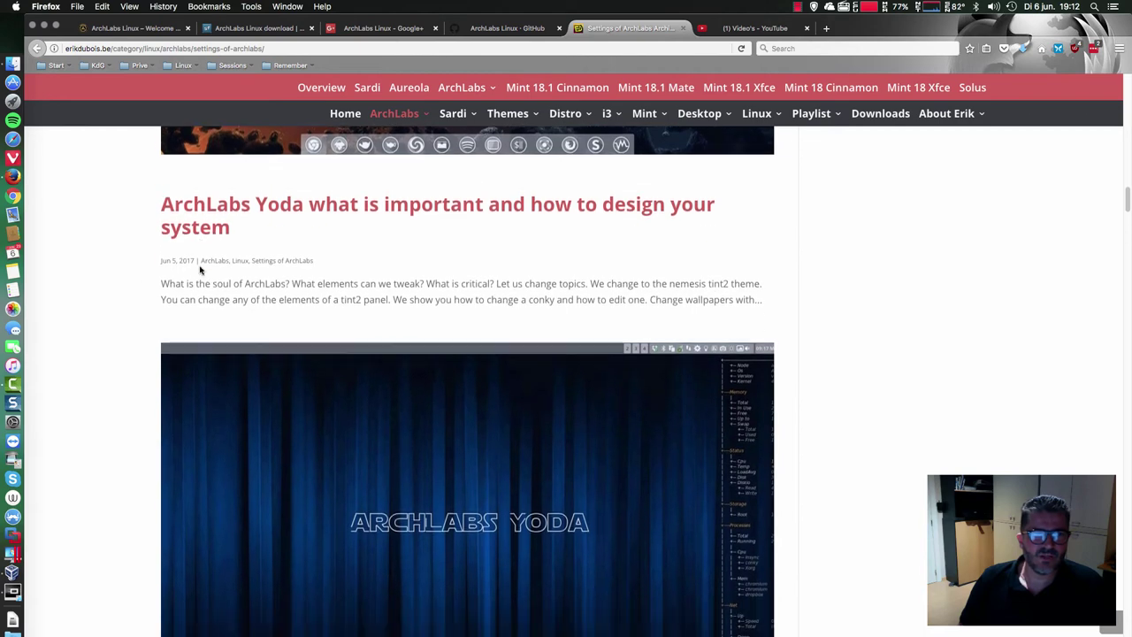
scroll(151, 286, down, 20)
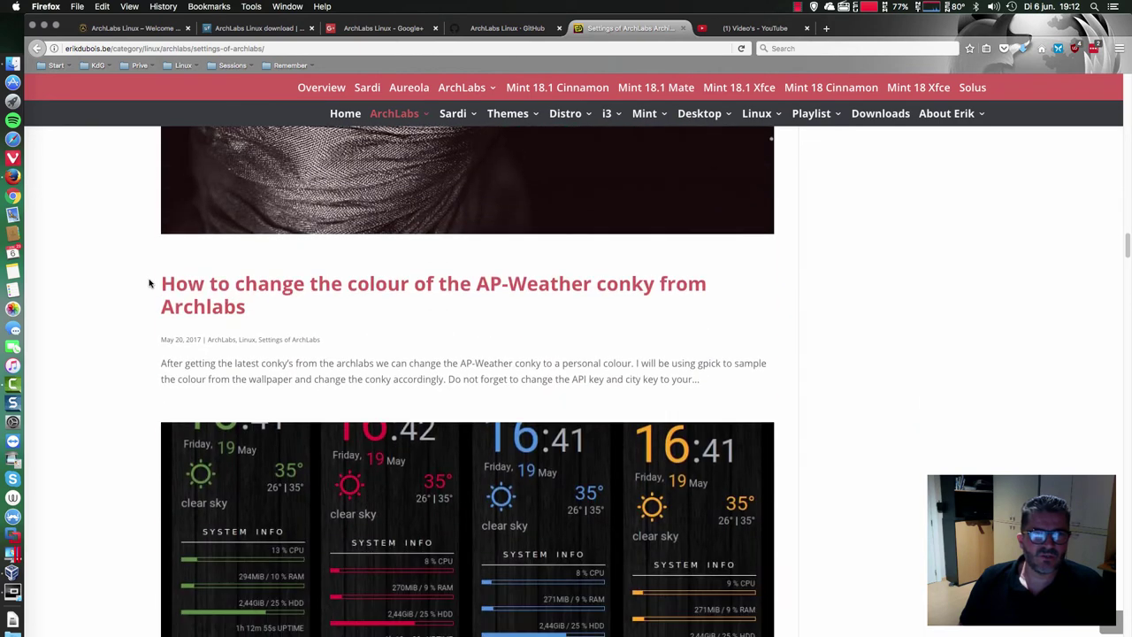
- Minimize Firefox to check the installer's progress, then restore it from the dock
scroll(149, 283, down, 5)
scroll(149, 282, down, 5)
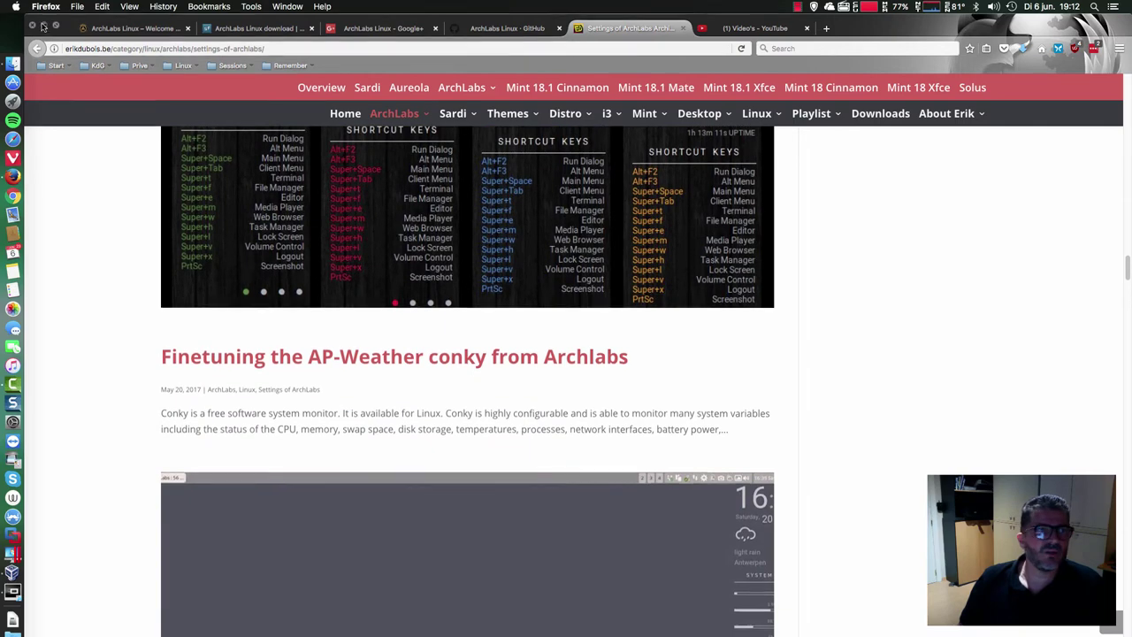
click(43, 26)
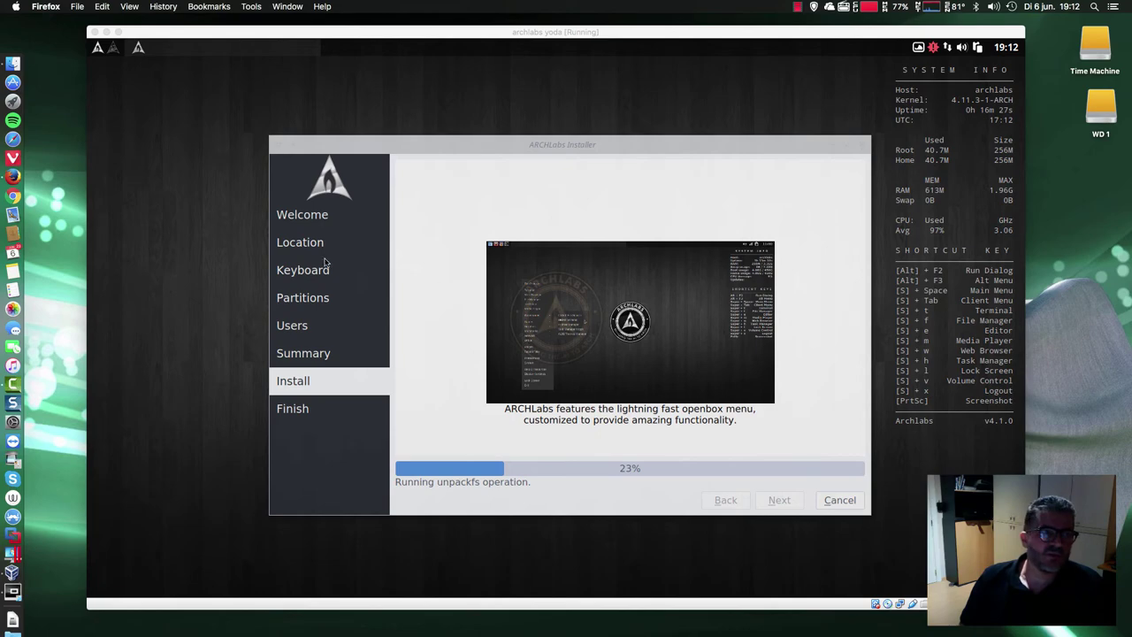
click(17, 180)
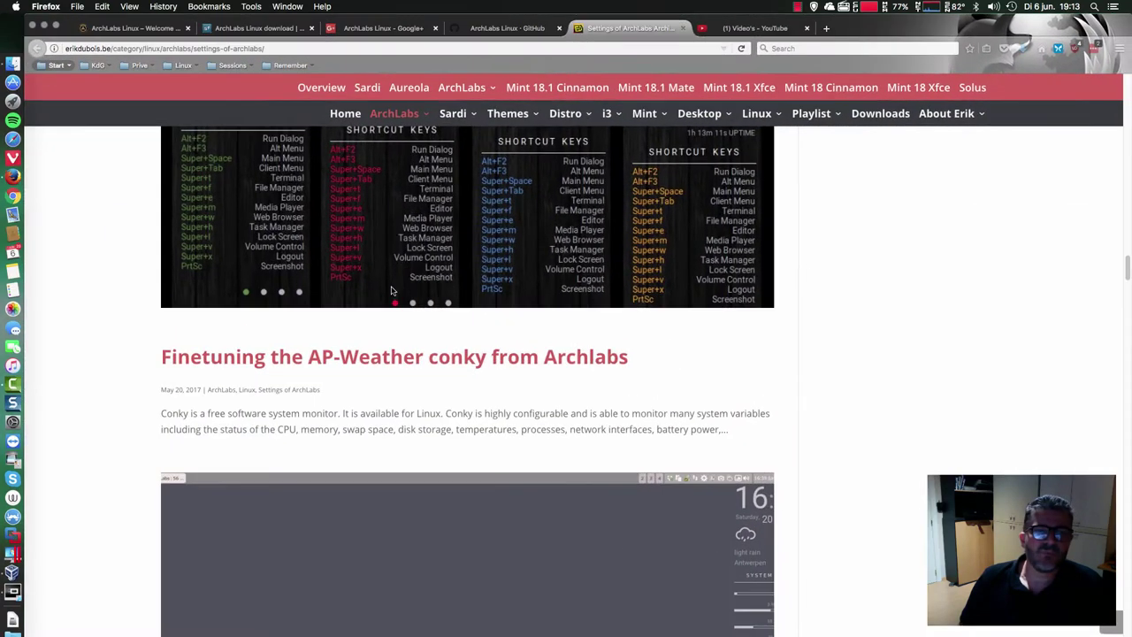
- Scroll the Settings of ArchLabs posts down to 'ArchLabs Nemesis applied to ArchLabs Yoda'
scroll(202, 328, up, 4)
scroll(159, 336, down, 15)
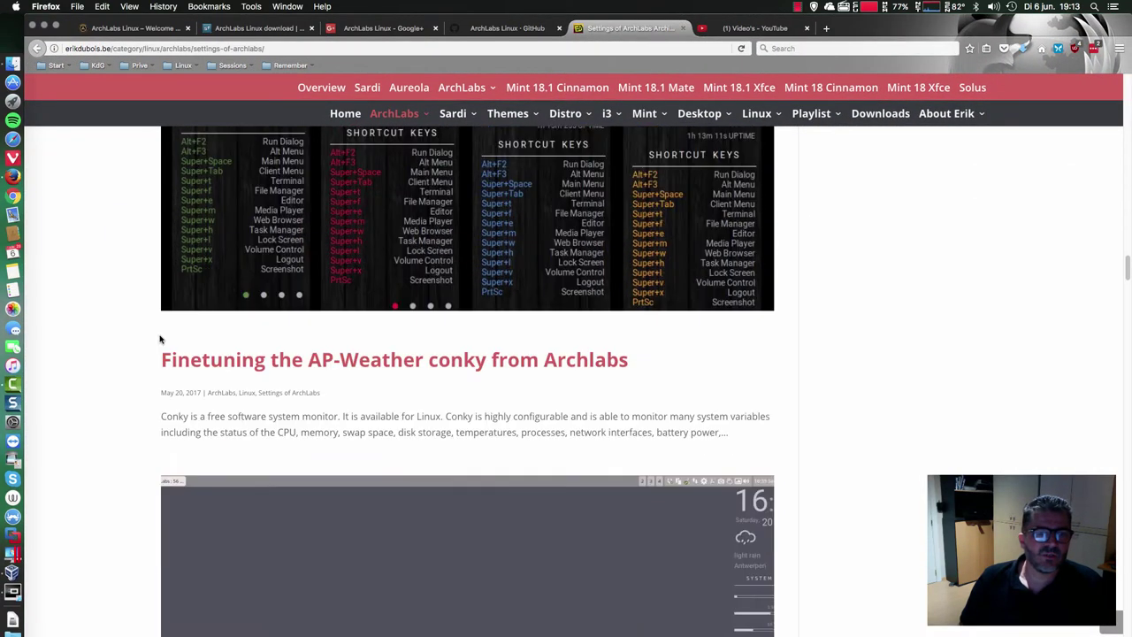
scroll(158, 338, down, 10)
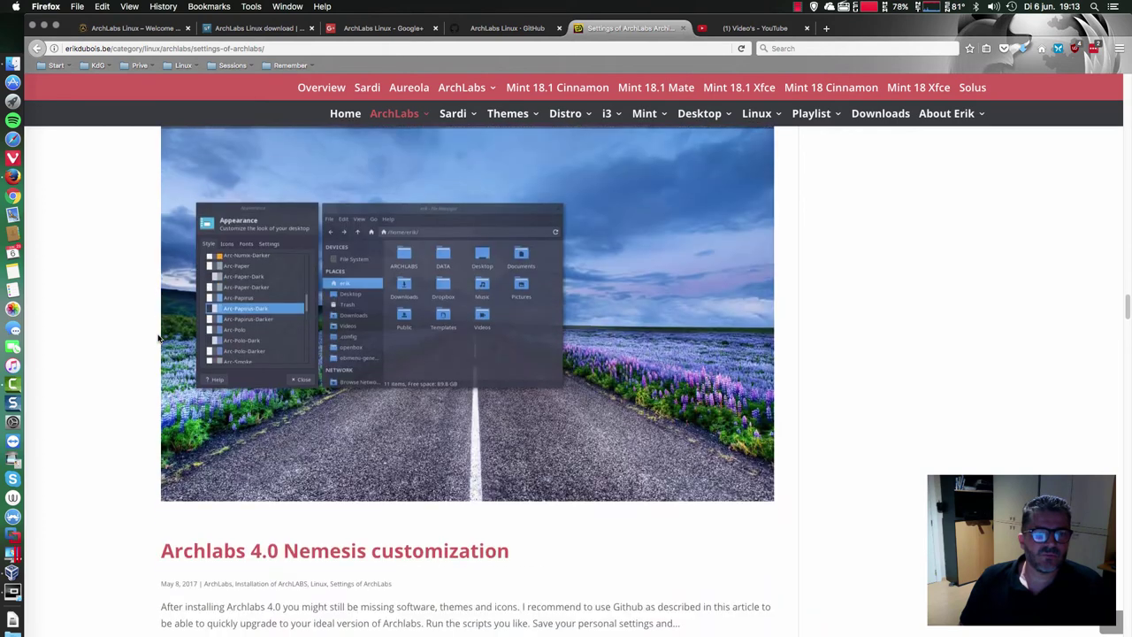
scroll(158, 338, down, 1)
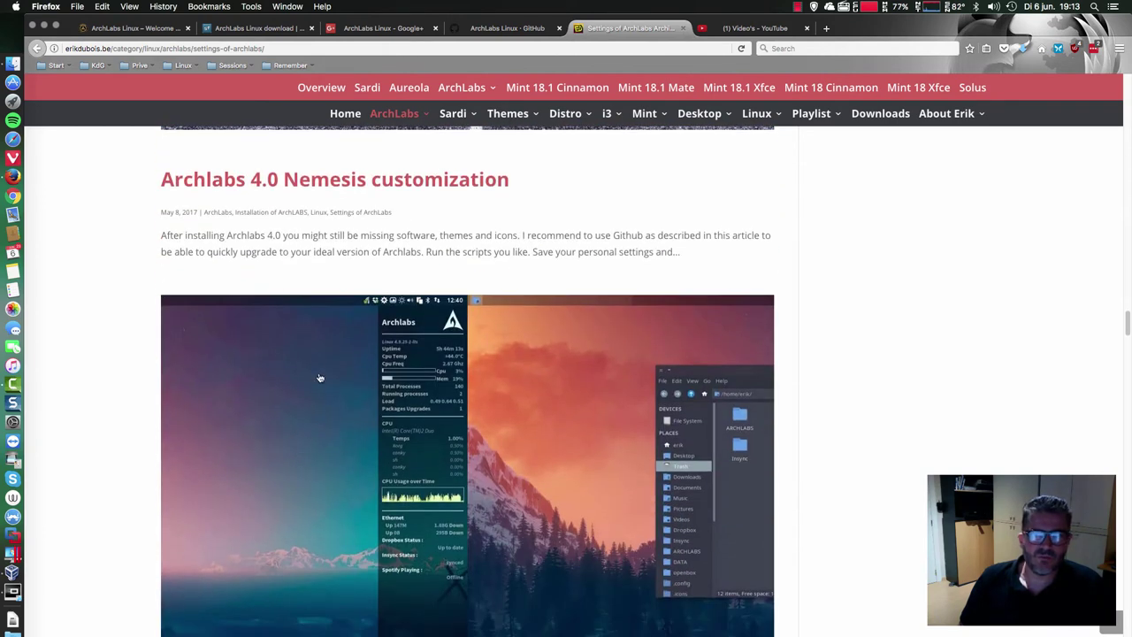
scroll(269, 345, down, 4)
scroll(270, 346, down, 12)
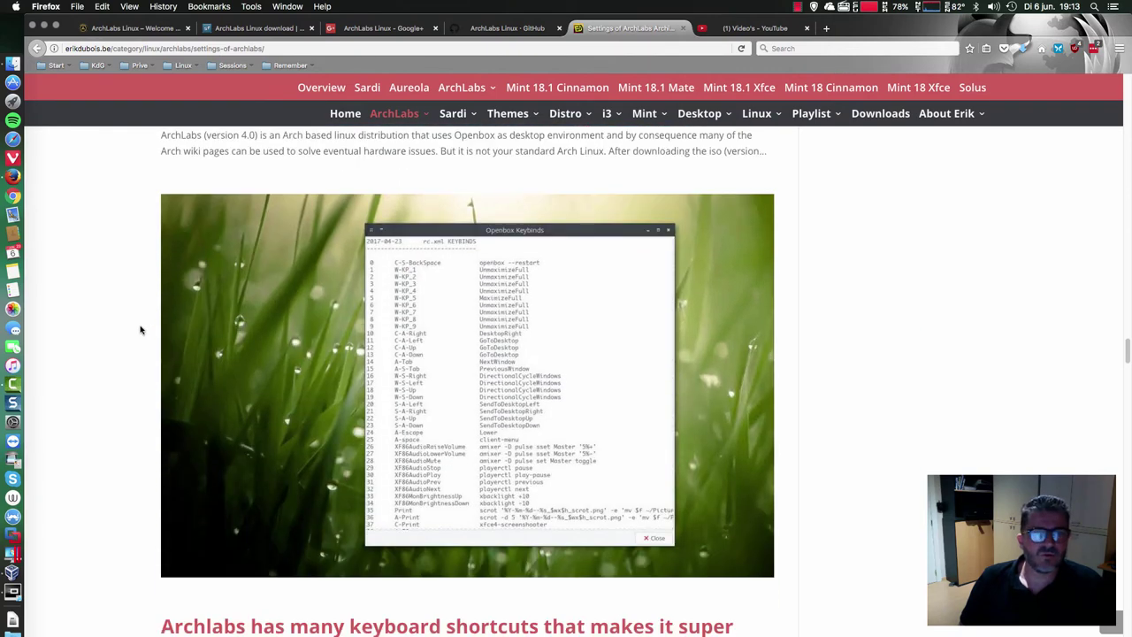
scroll(139, 329, down, 10)
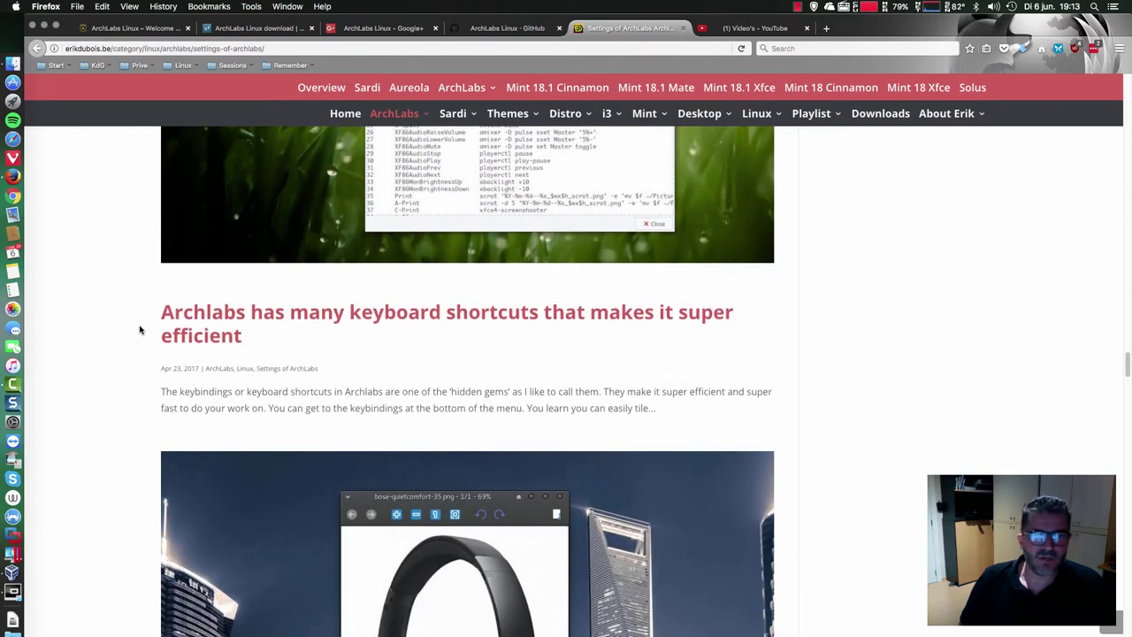
scroll(137, 331, down, 1)
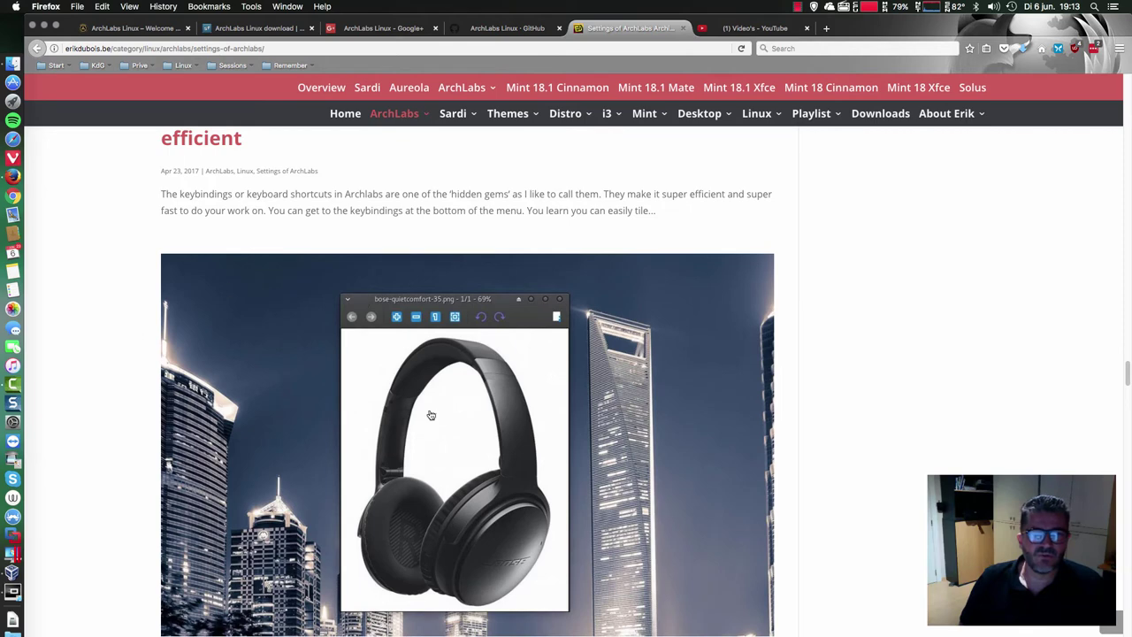
scroll(389, 351, down, 1)
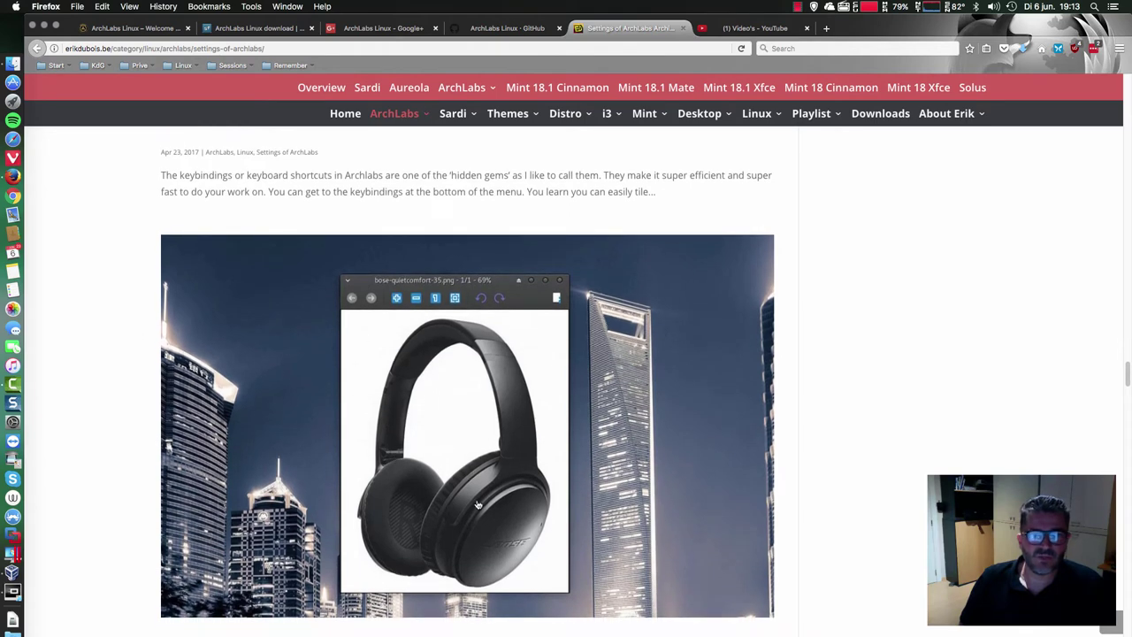
scroll(249, 430, down, 10)
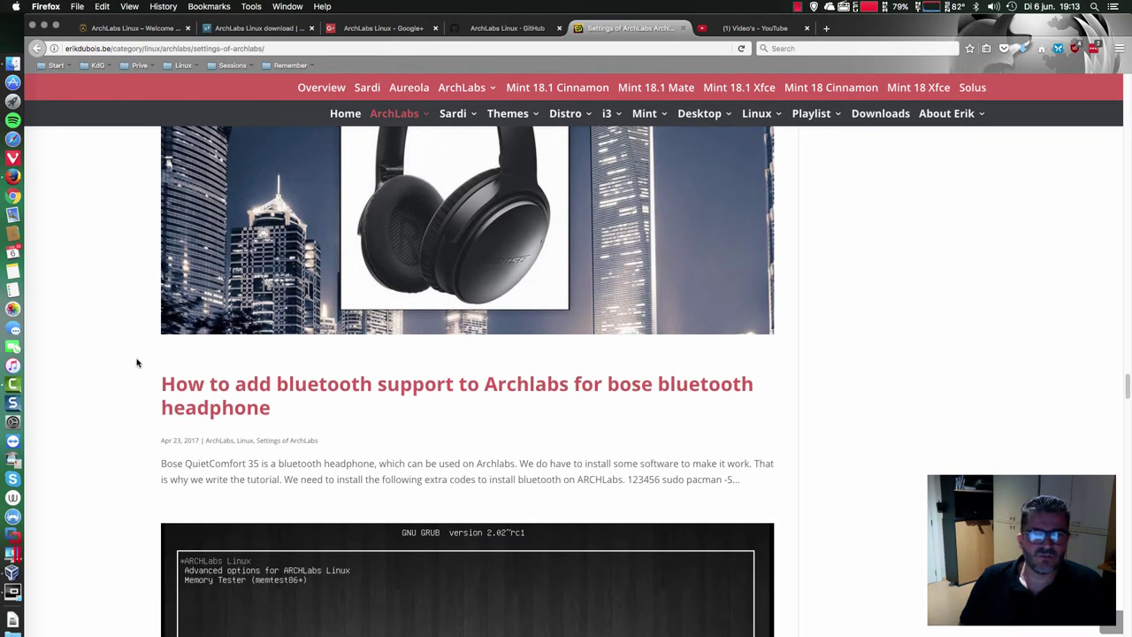
scroll(133, 363, down, 12)
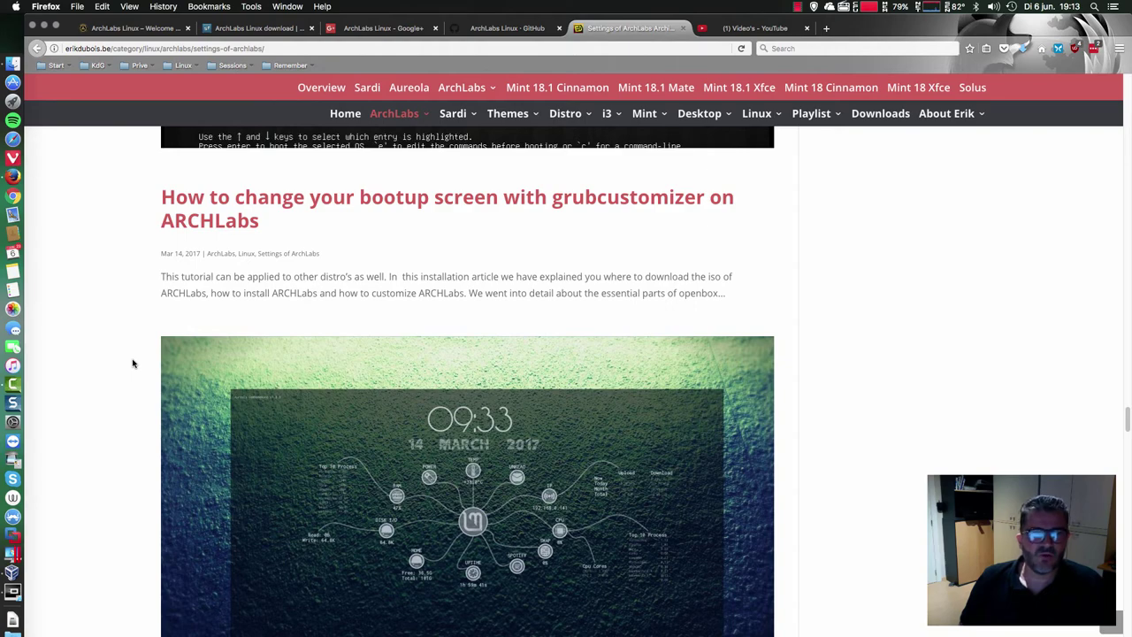
scroll(133, 363, down, 14)
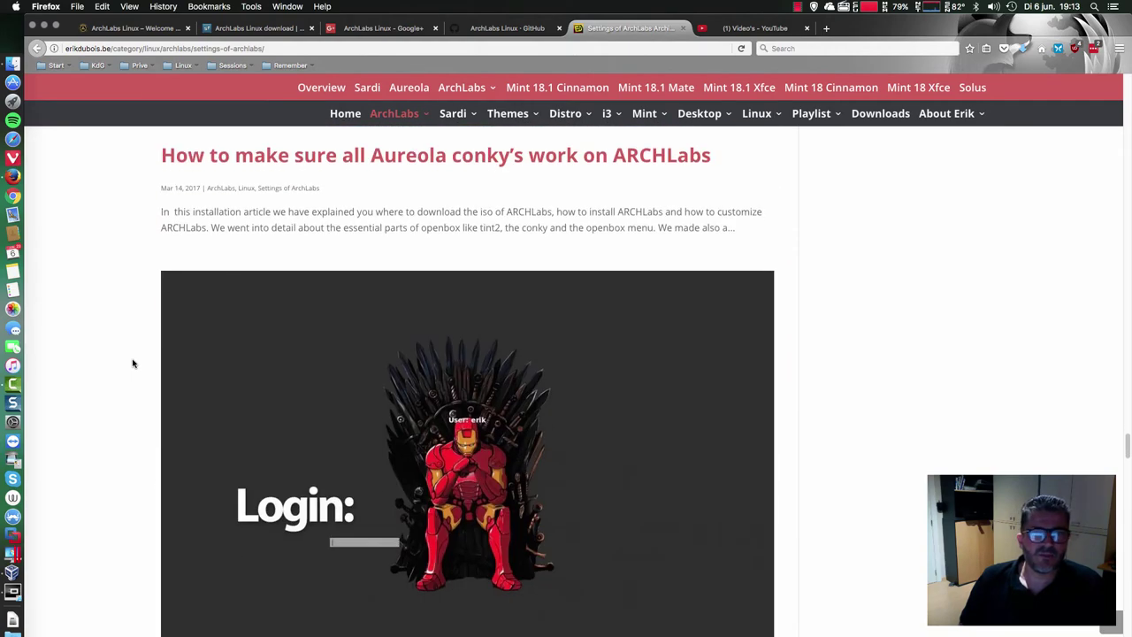
scroll(133, 363, down, 10)
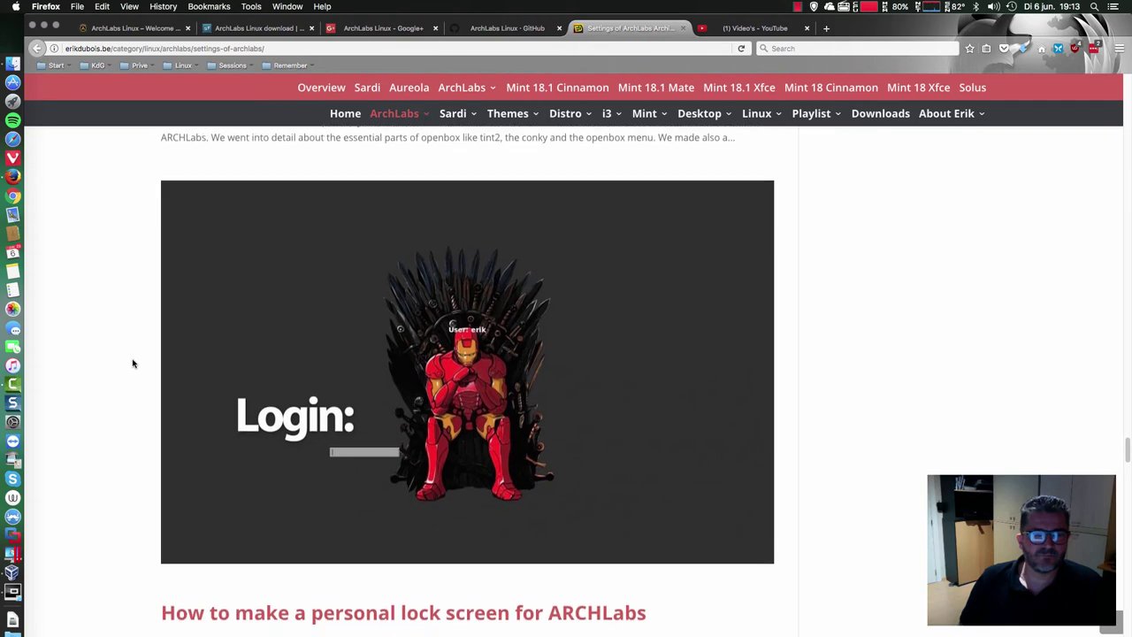
scroll(133, 363, down, 13)
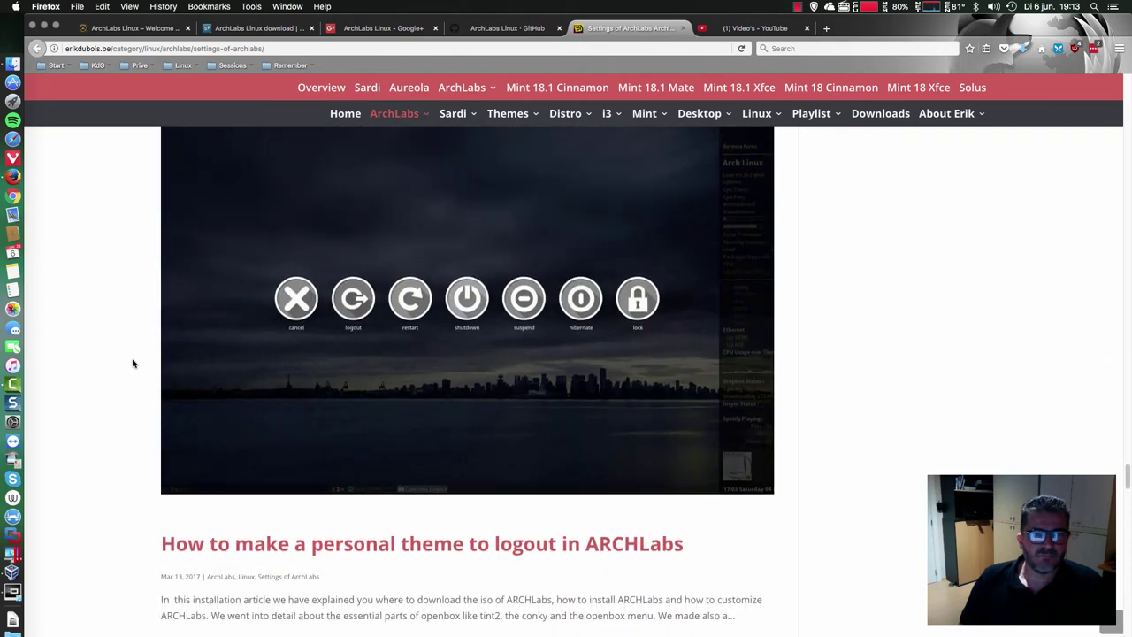
scroll(133, 363, down, 13)
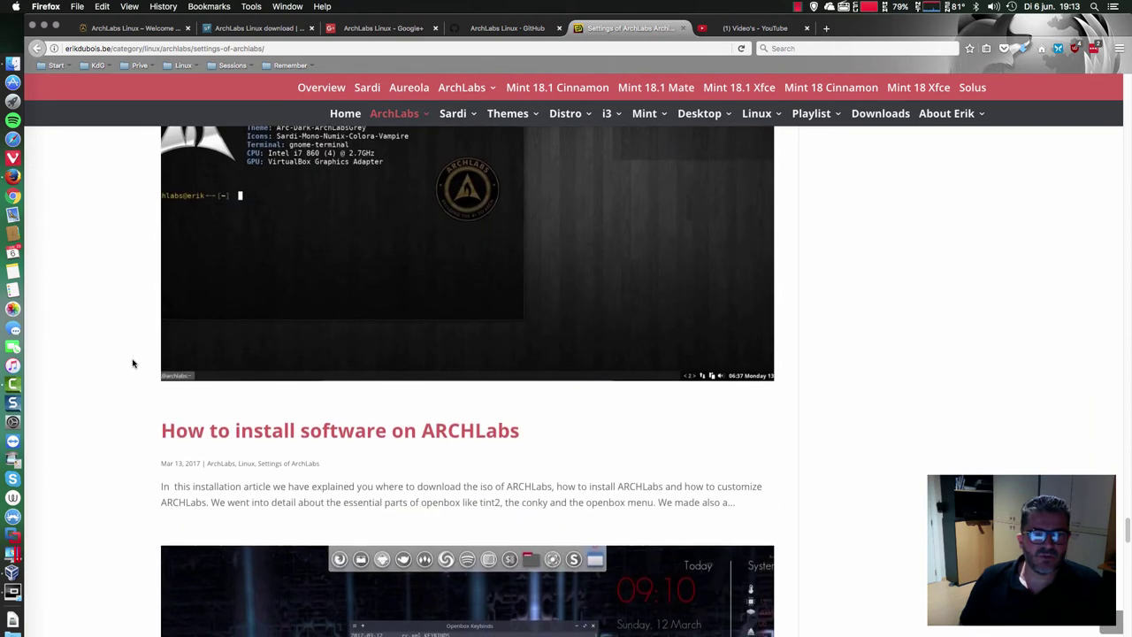
scroll(133, 363, down, 5)
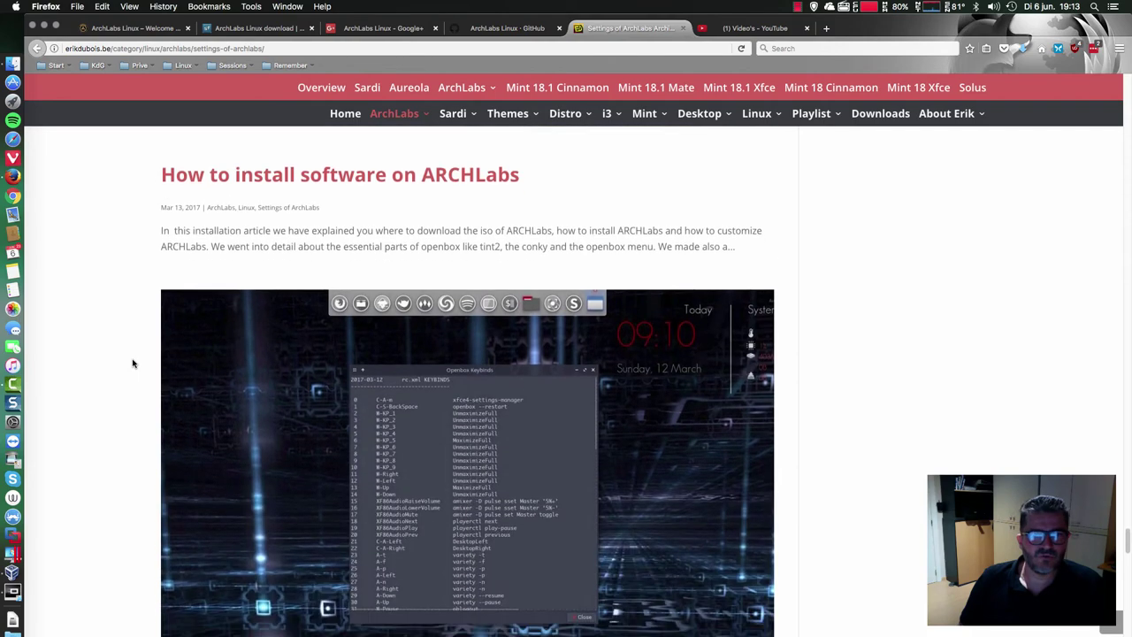
scroll(133, 362, down, 20)
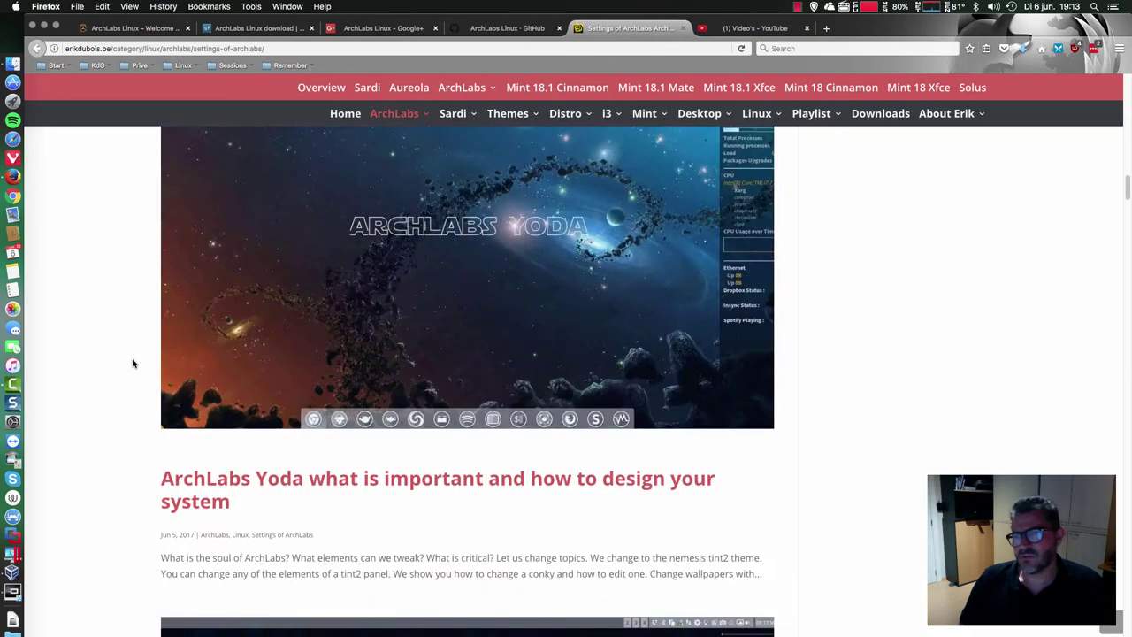
scroll(132, 362, down, 15)
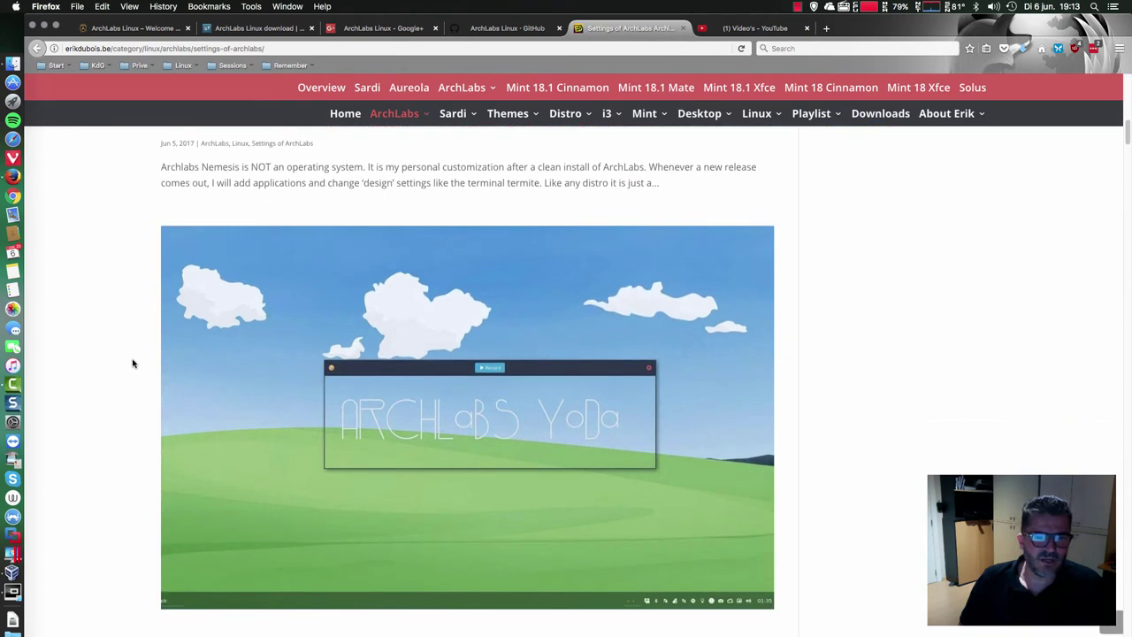
scroll(132, 363, up, 2)
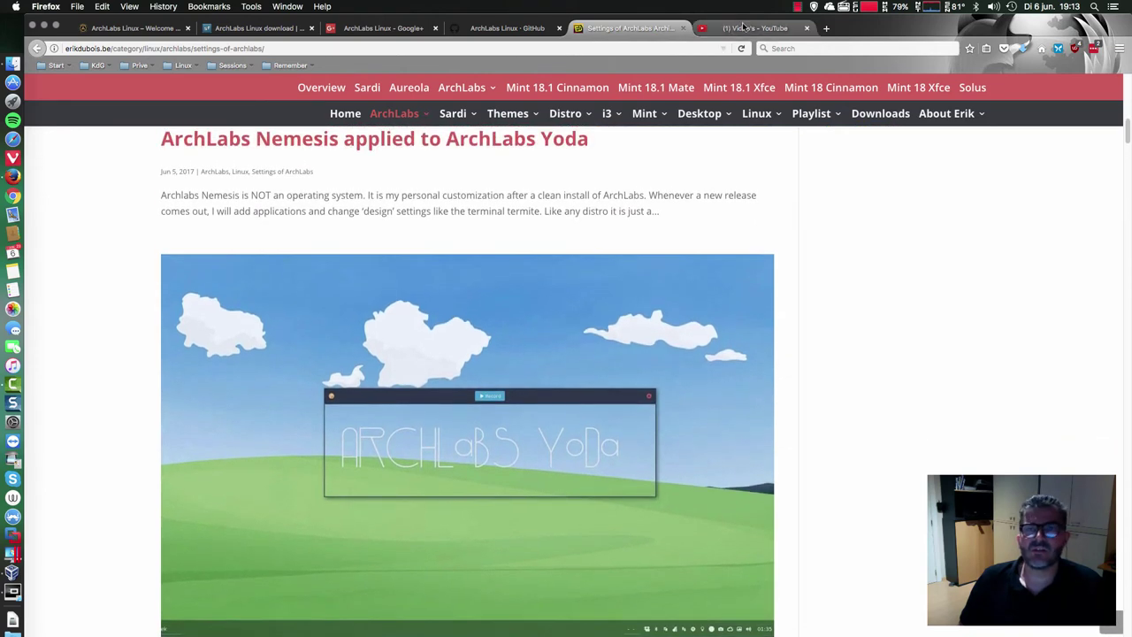
- Check the YouTube video list and the VM installer at 24%, then open a new Firefox tab
click(741, 28)
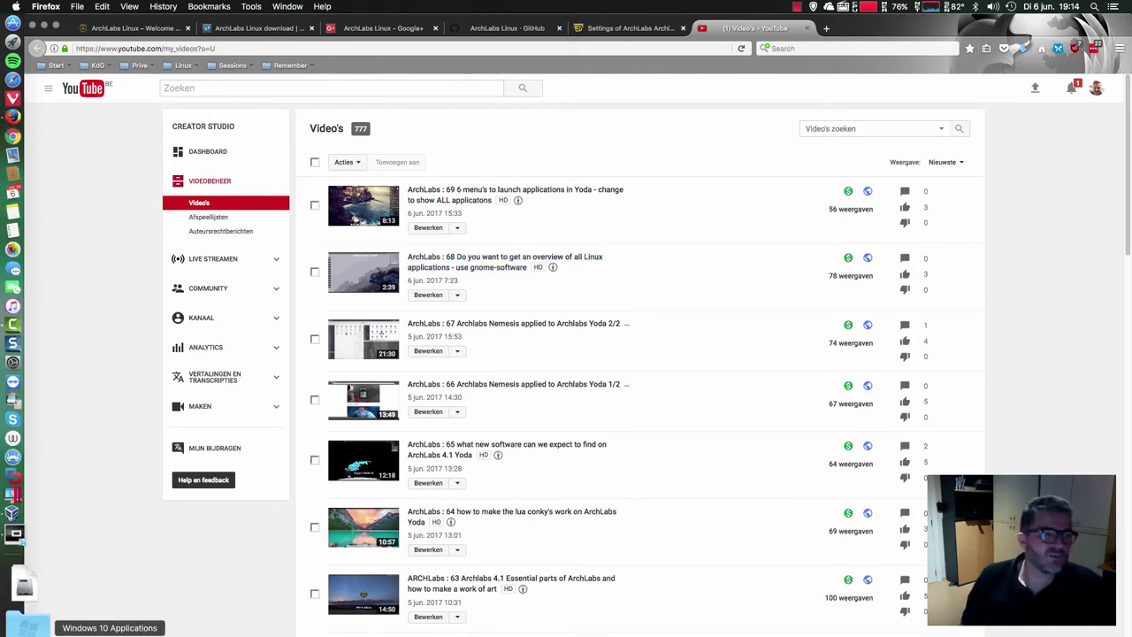
click(18, 590)
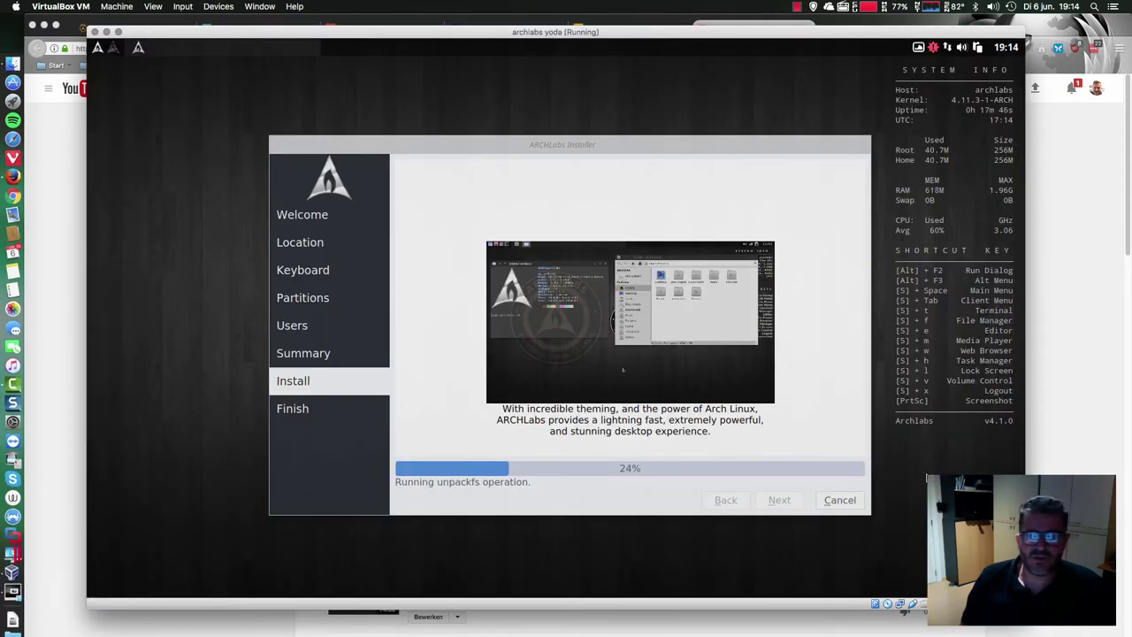
key(super+Tab)
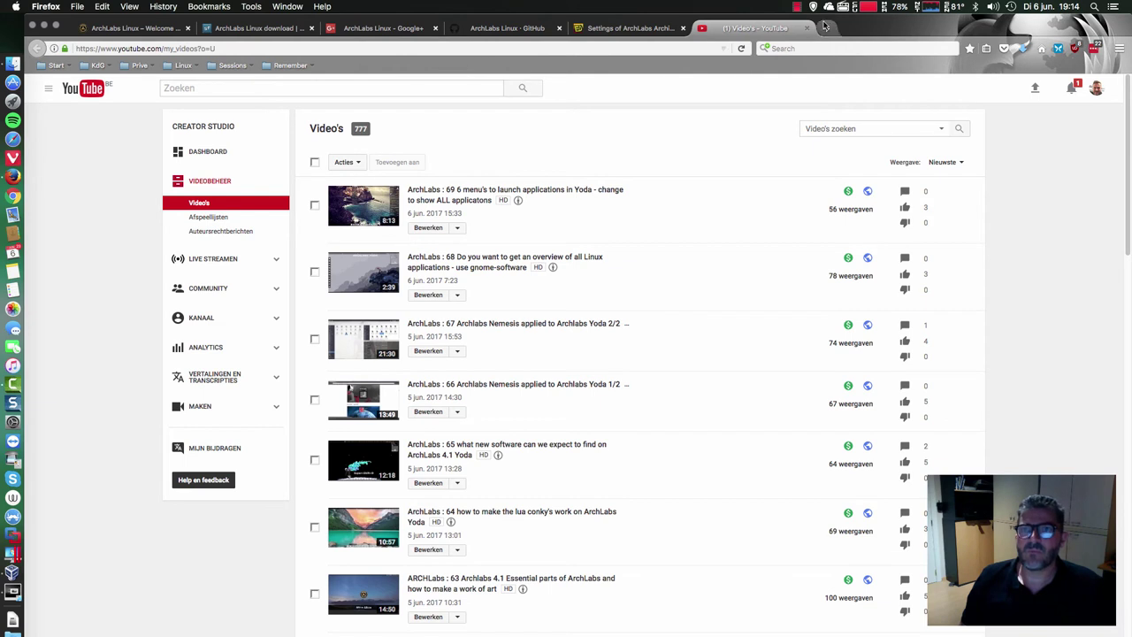
click(824, 28)
- Search the web for 'archlinux wiki' and open the ArchWiki - Arch Linux result
click(786, 48)
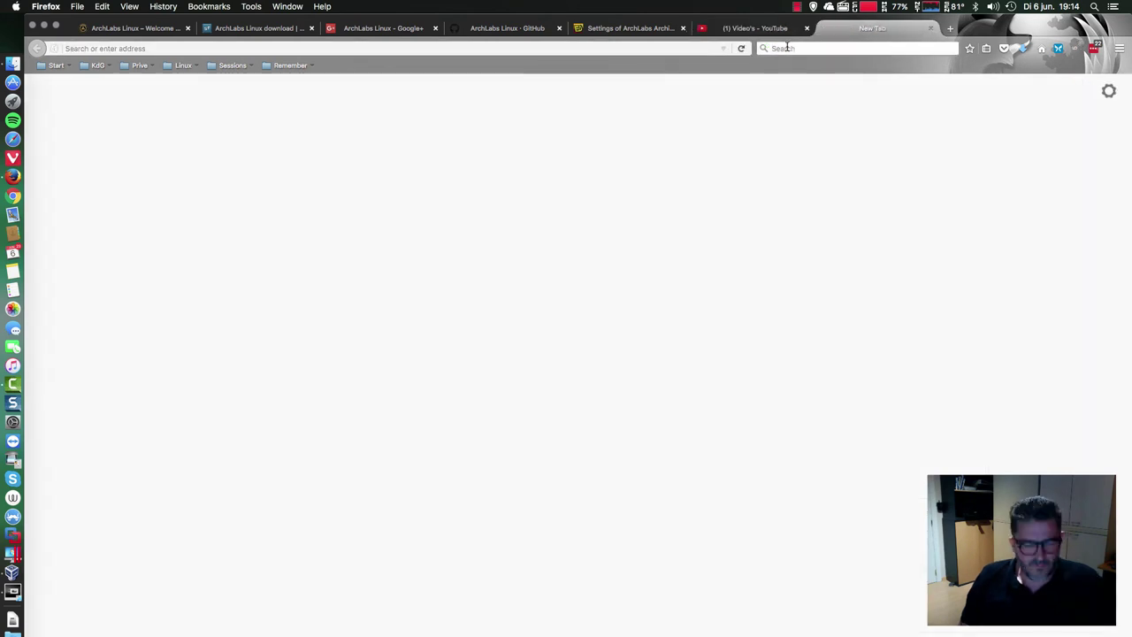
text(a)
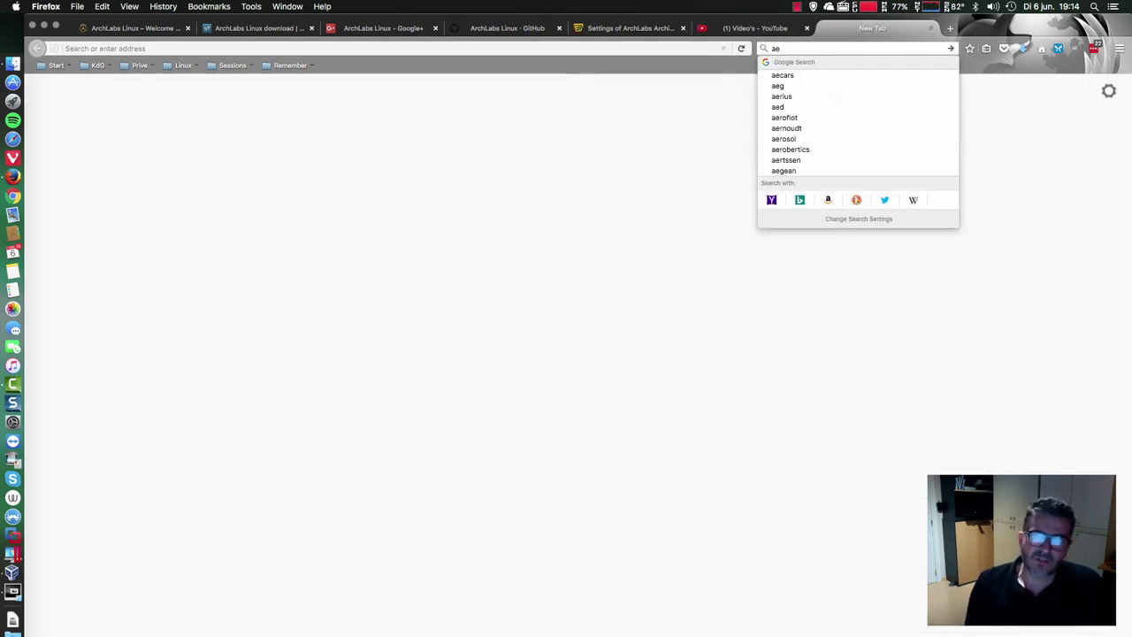
text(rch)
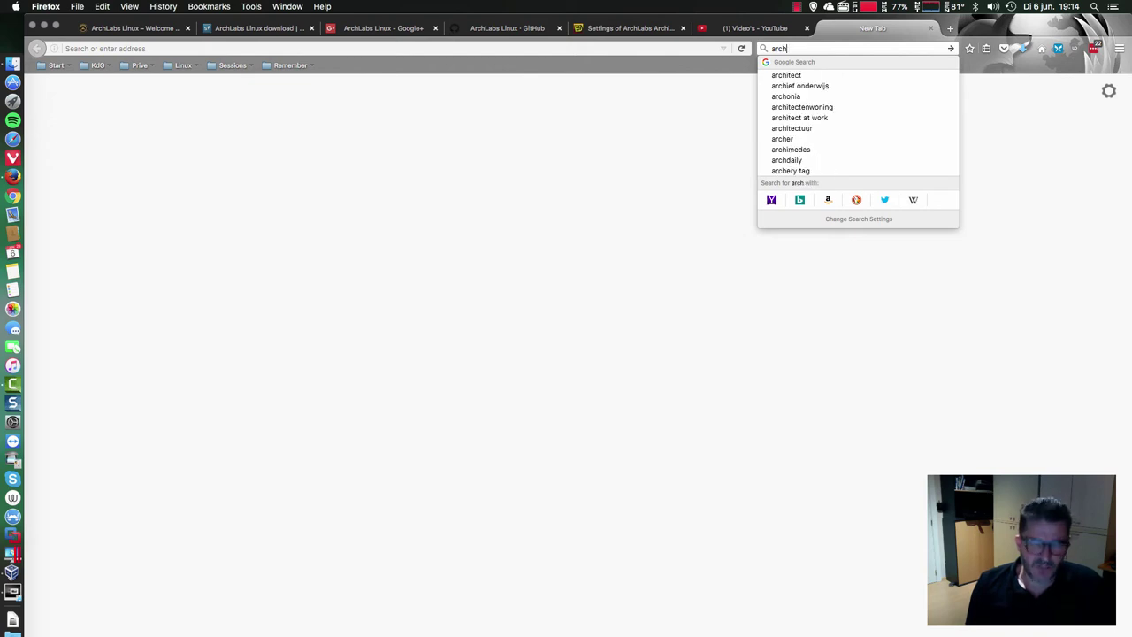
text(linuw)
key(BackSpace)
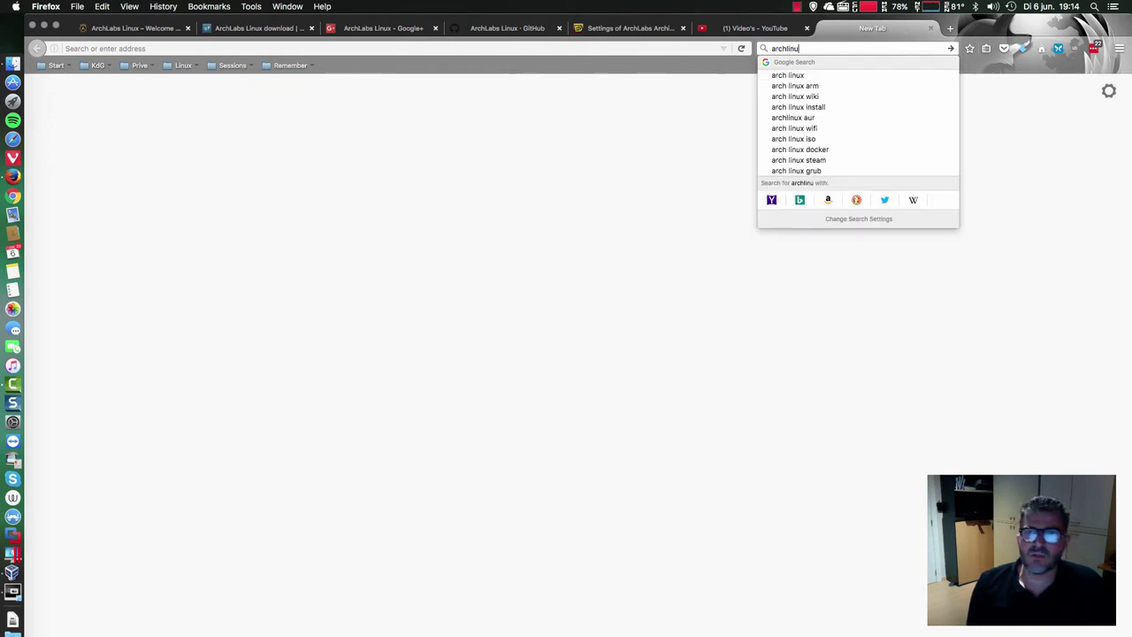
text(w)
key(BackSpace)
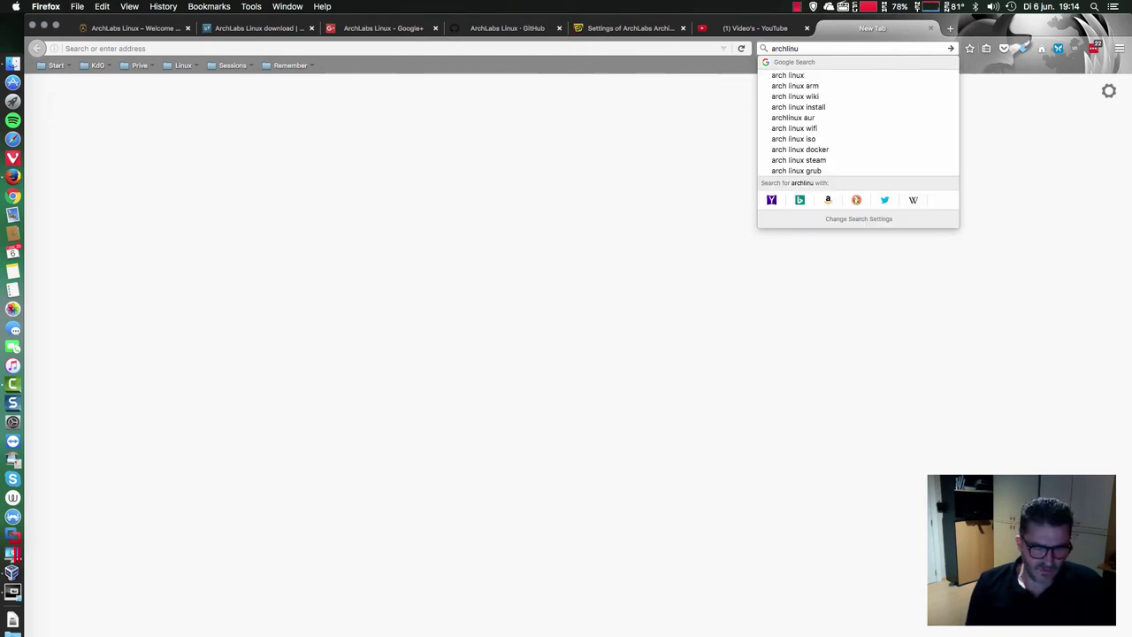
text(x wiki)
key(Return)
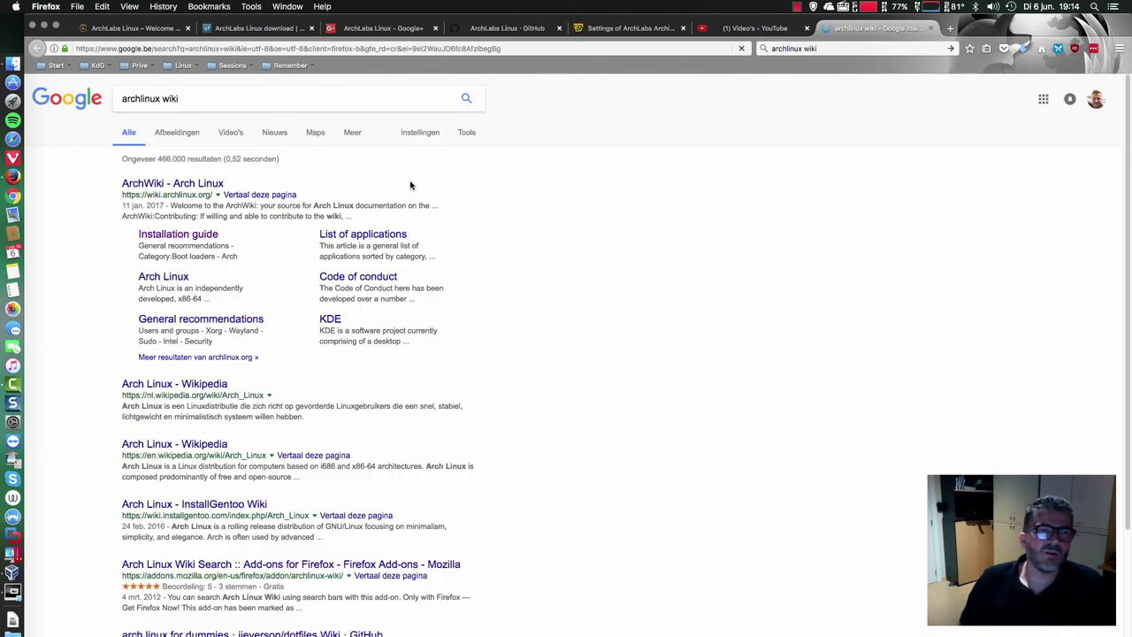
click(221, 183)
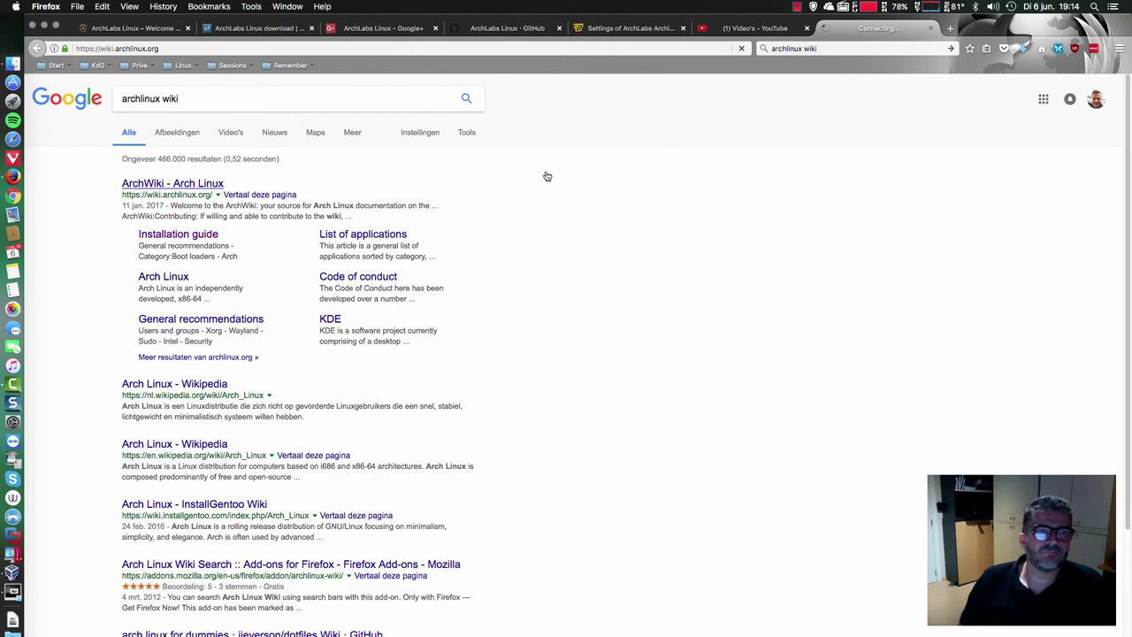
- In another tab, search 'aur packages' and open the AUR (en) - Packages result
click(949, 27)
click(853, 47)
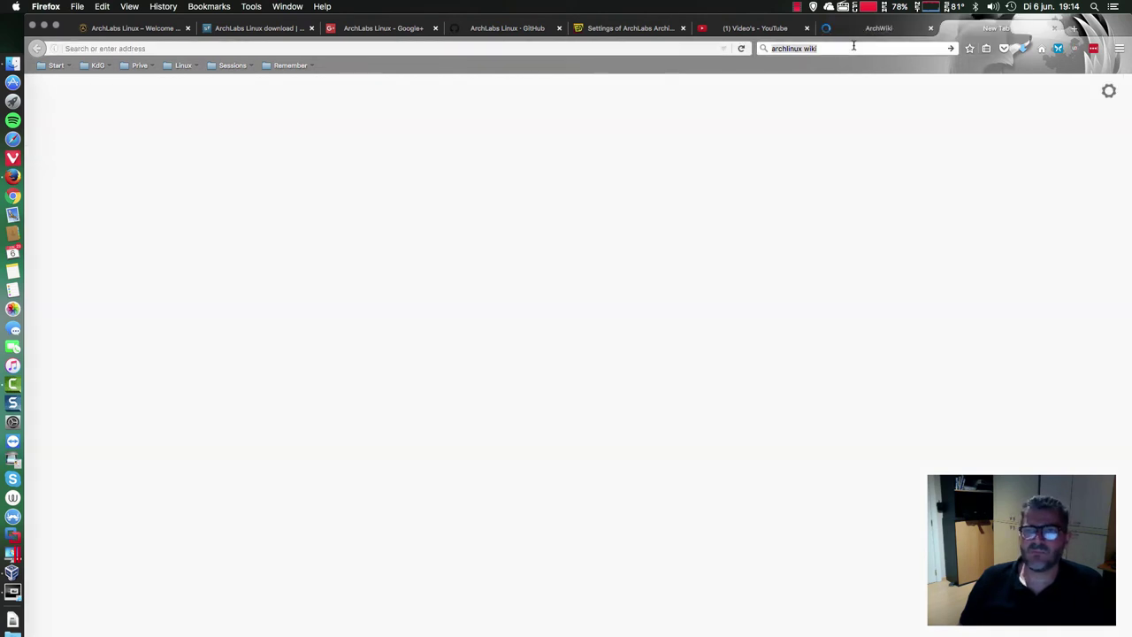
text(aur)
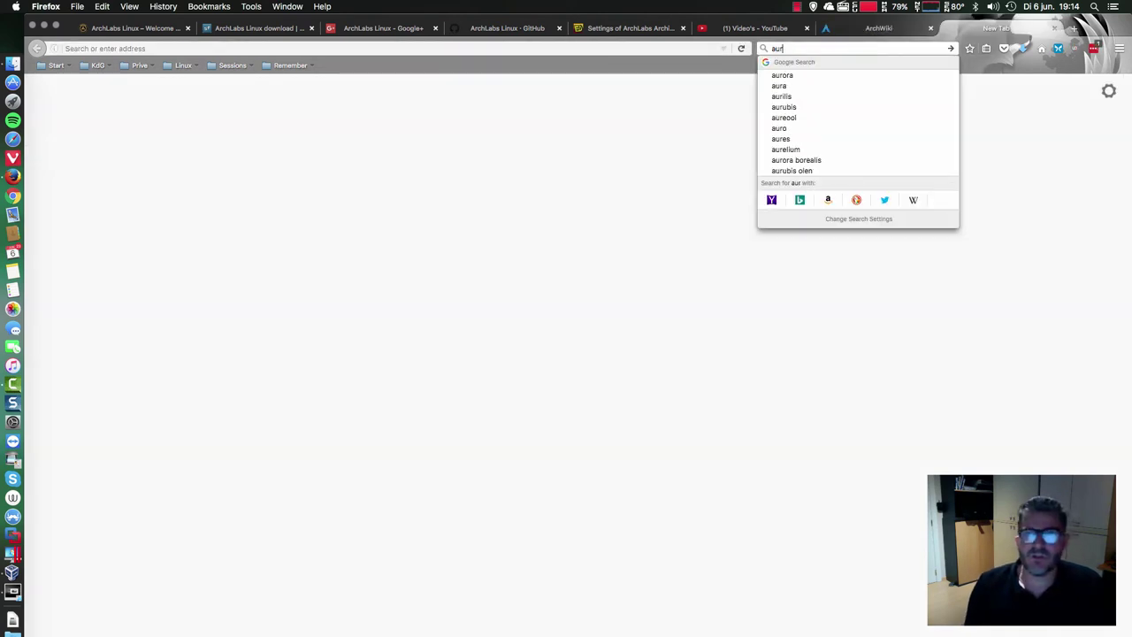
text( packages)
key(Return)
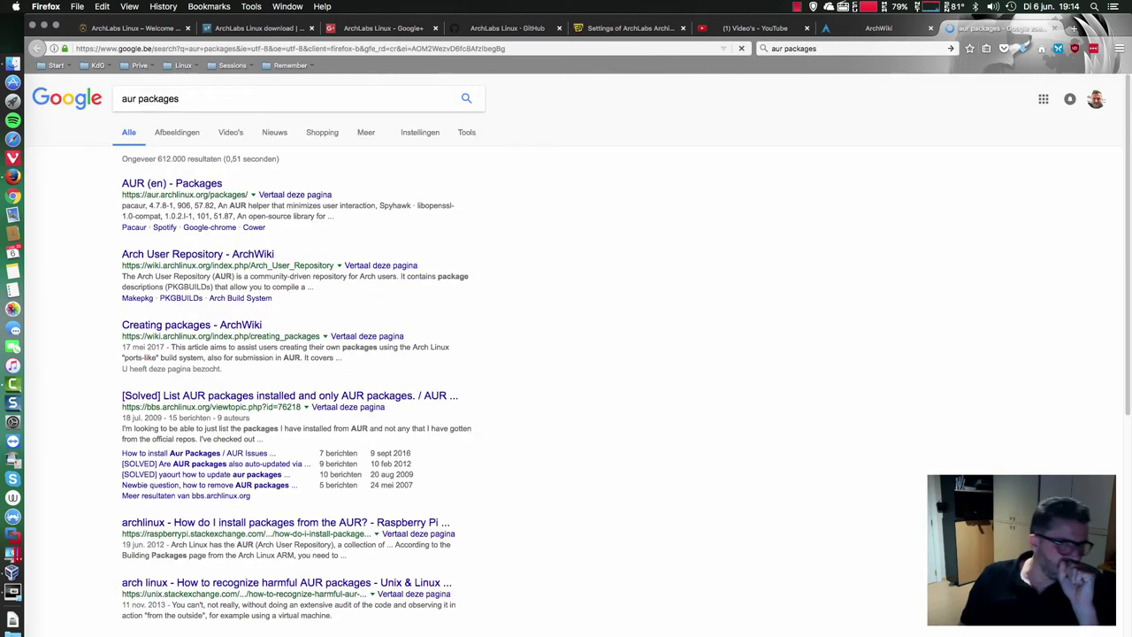
click(139, 186)
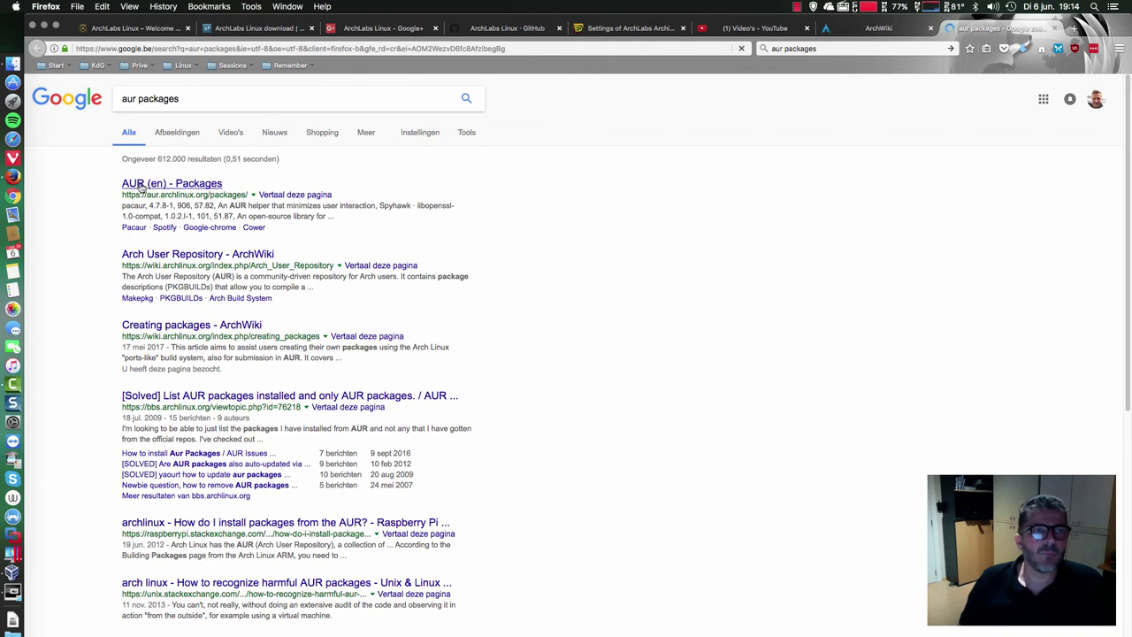
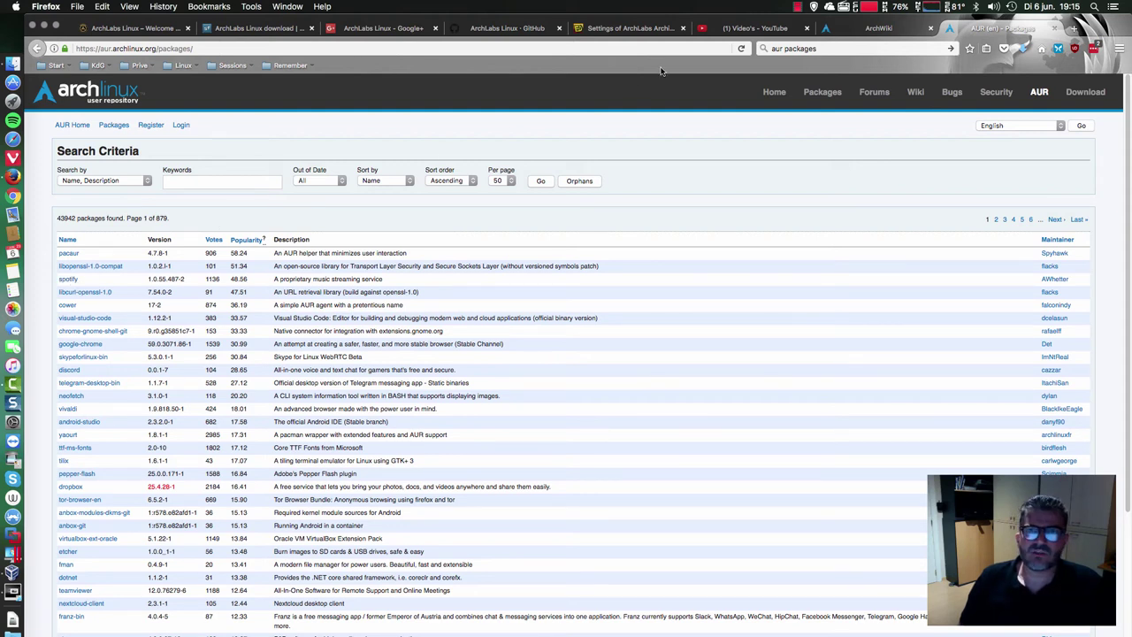
- Switch to the erikdubois.be 'Settings of ArchLabs' tab and browse the ArchLabs Yoda posts
click(633, 30)
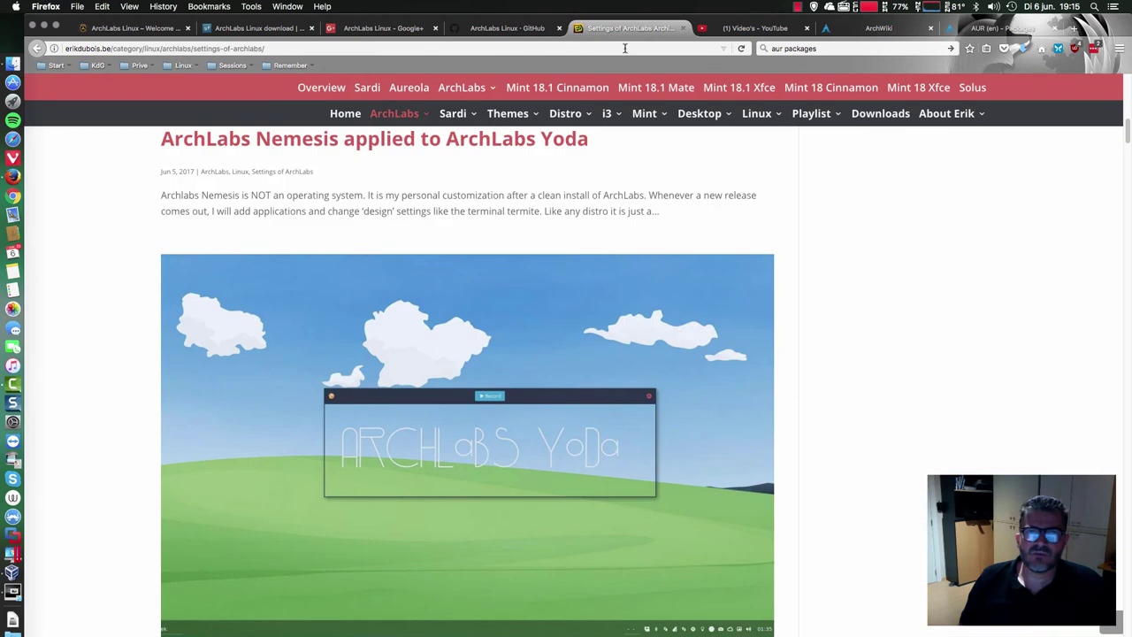
scroll(320, 358, up, 2)
scroll(321, 358, down, 10)
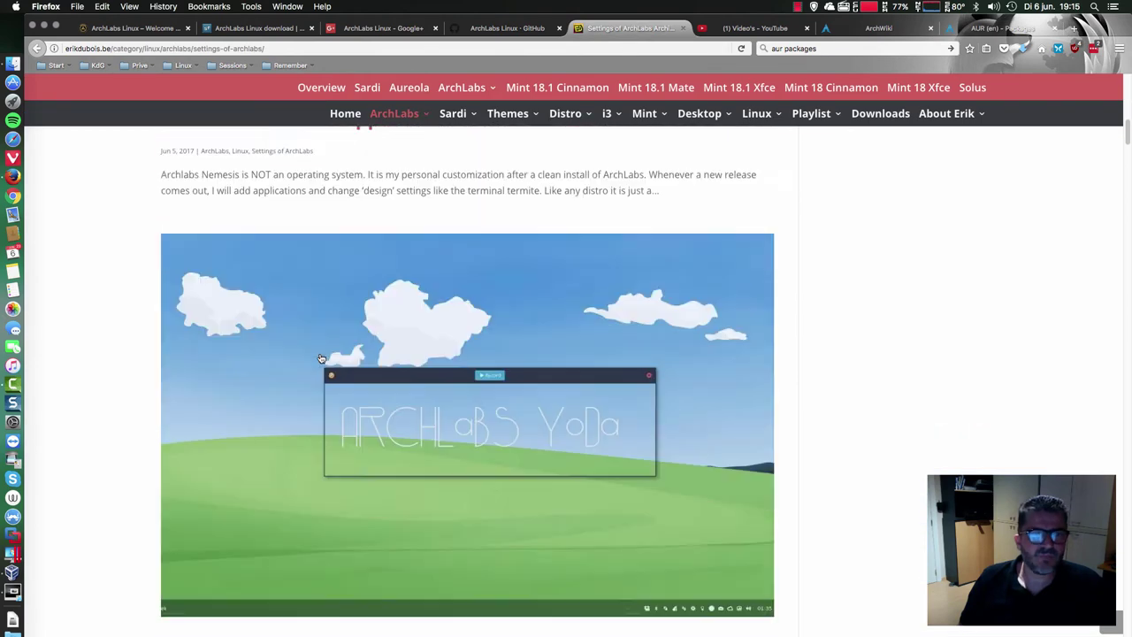
scroll(321, 358, up, 4)
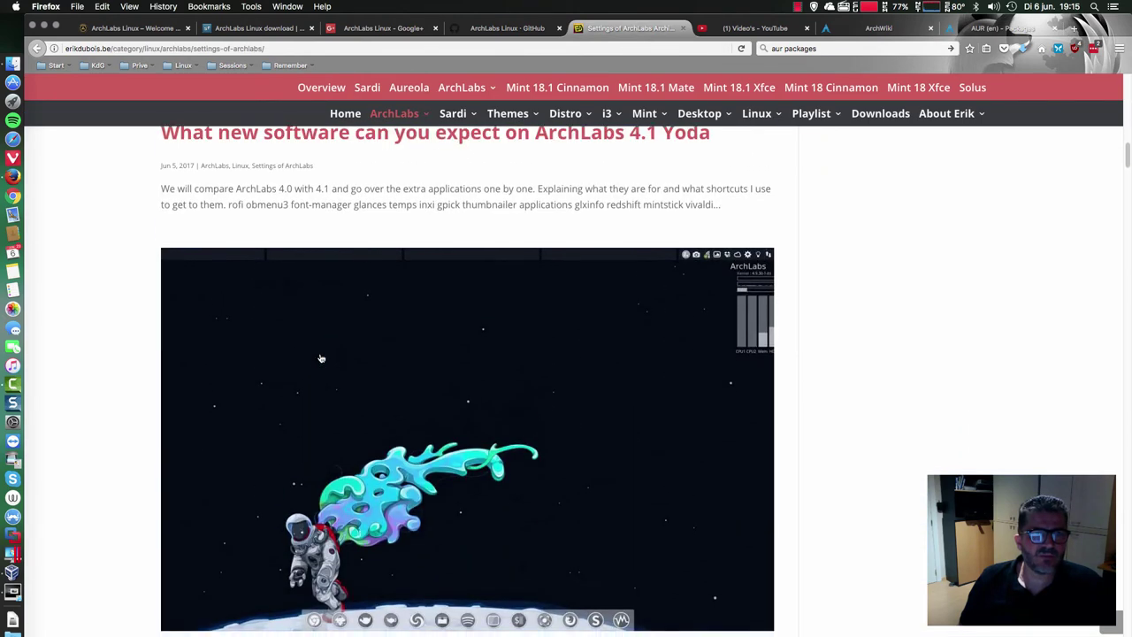
scroll(321, 358, up, 1)
scroll(321, 358, up, 2)
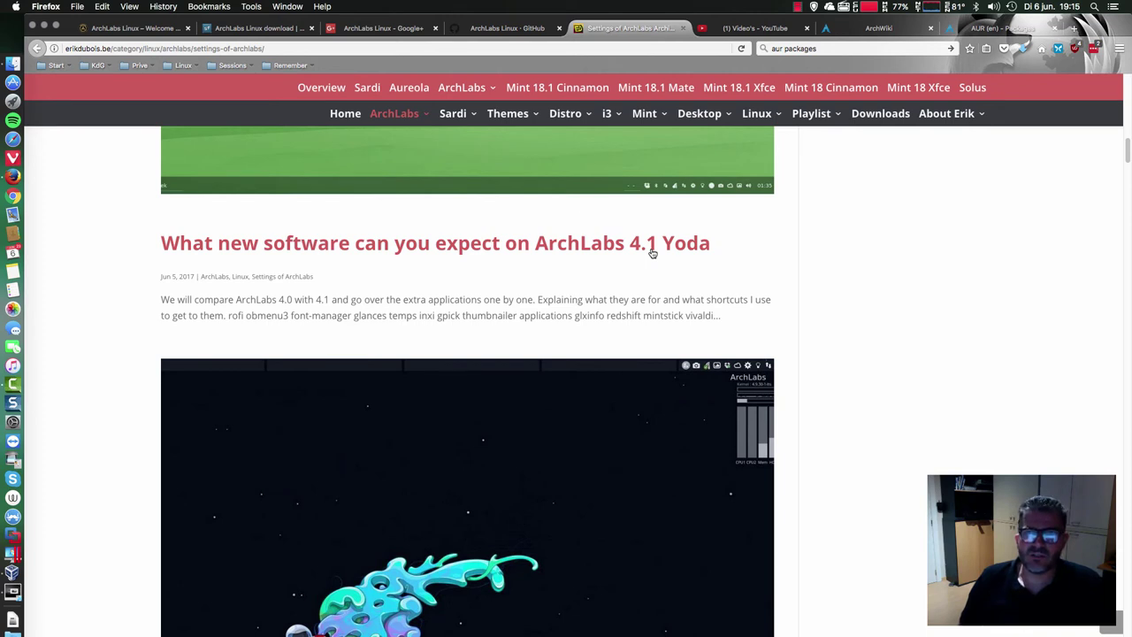
scroll(619, 265, up, 3)
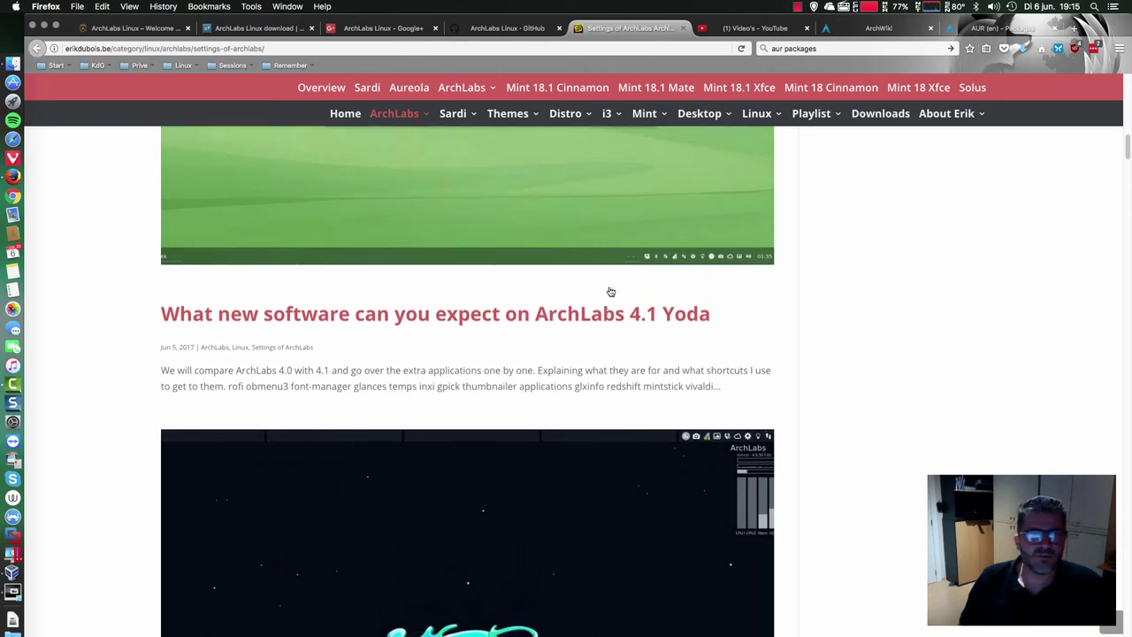
scroll(609, 293, up, 4)
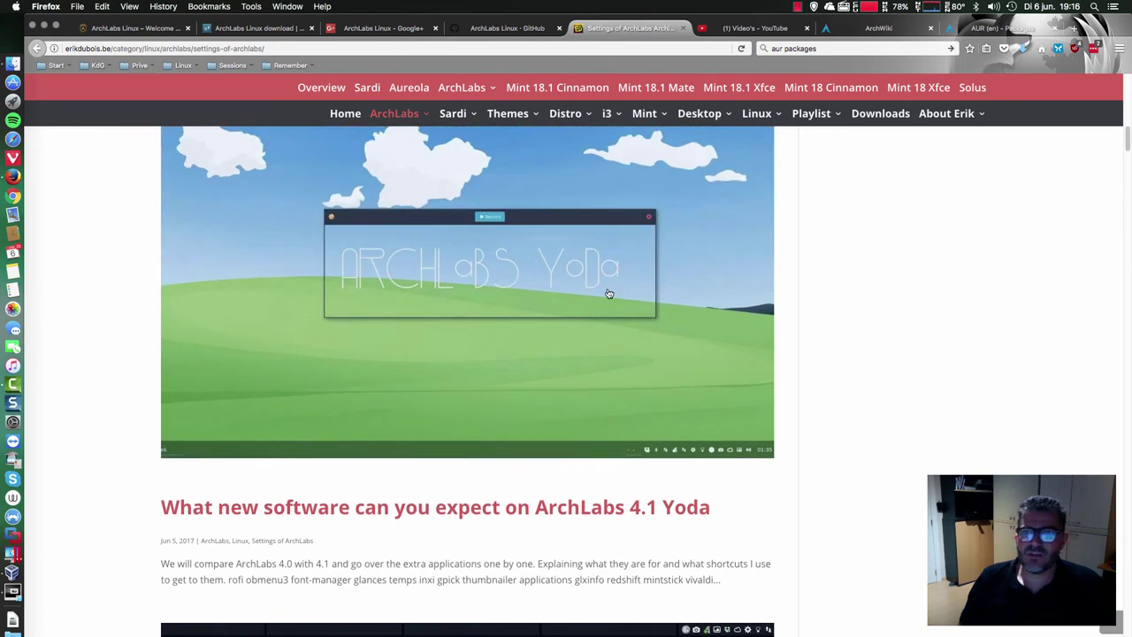
click(11, 591)
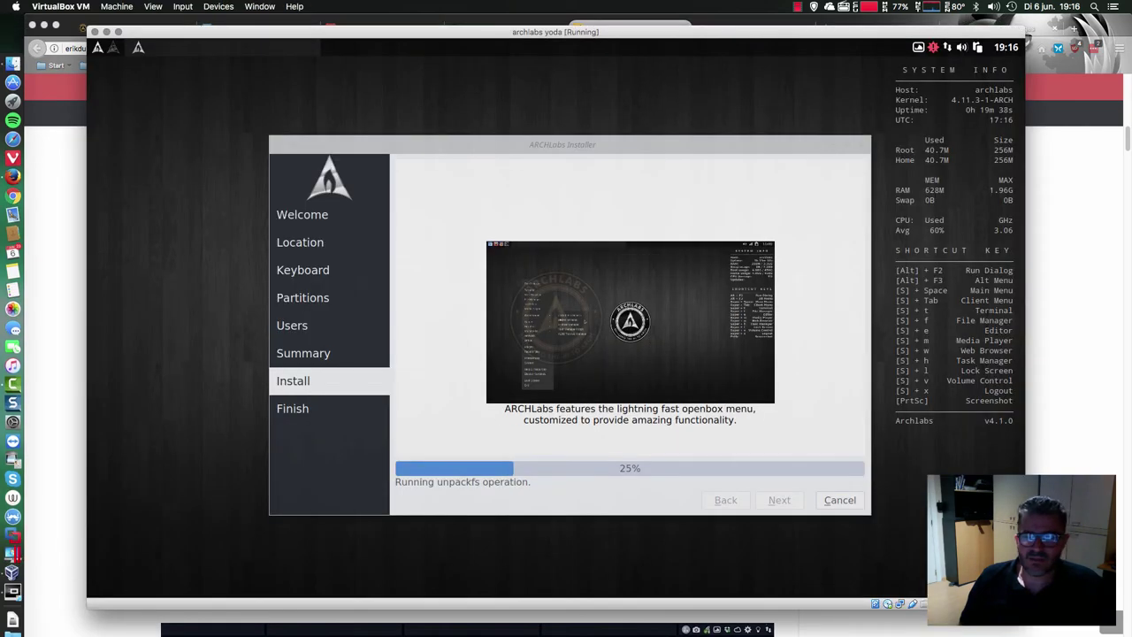
key(super+Tab)
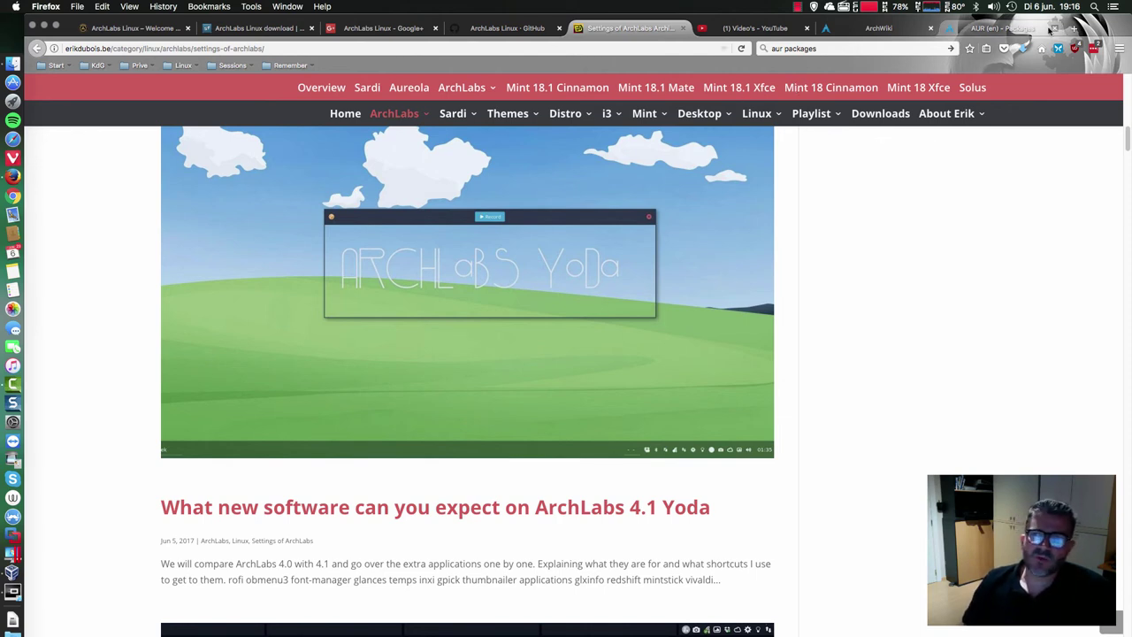
click(16, 591)
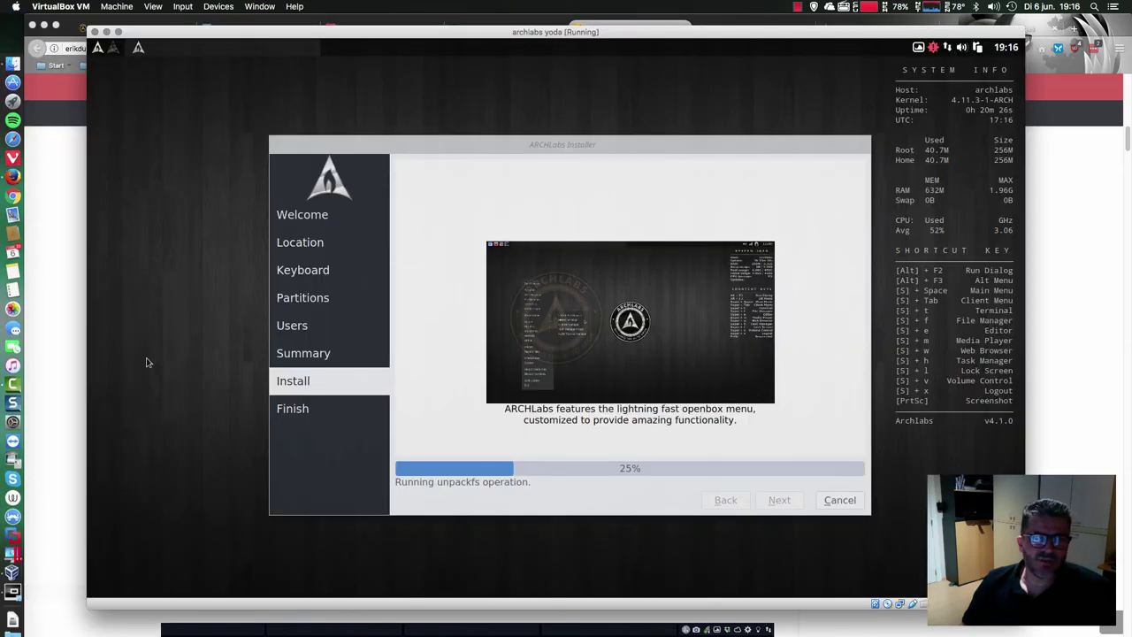
key(super+space)
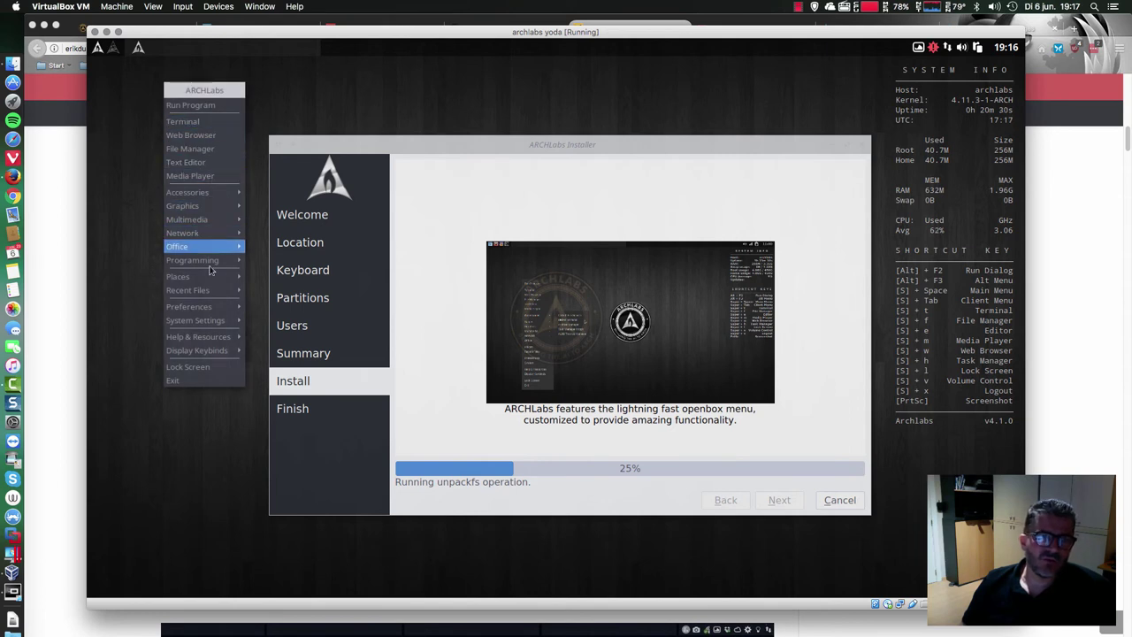
click(182, 430)
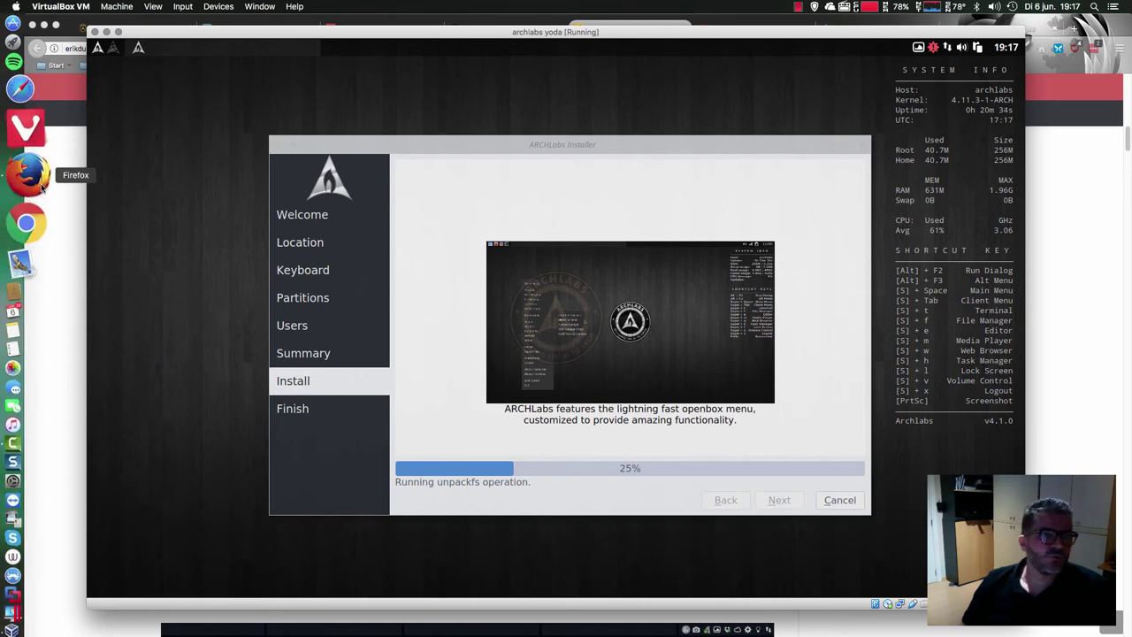
click(74, 186)
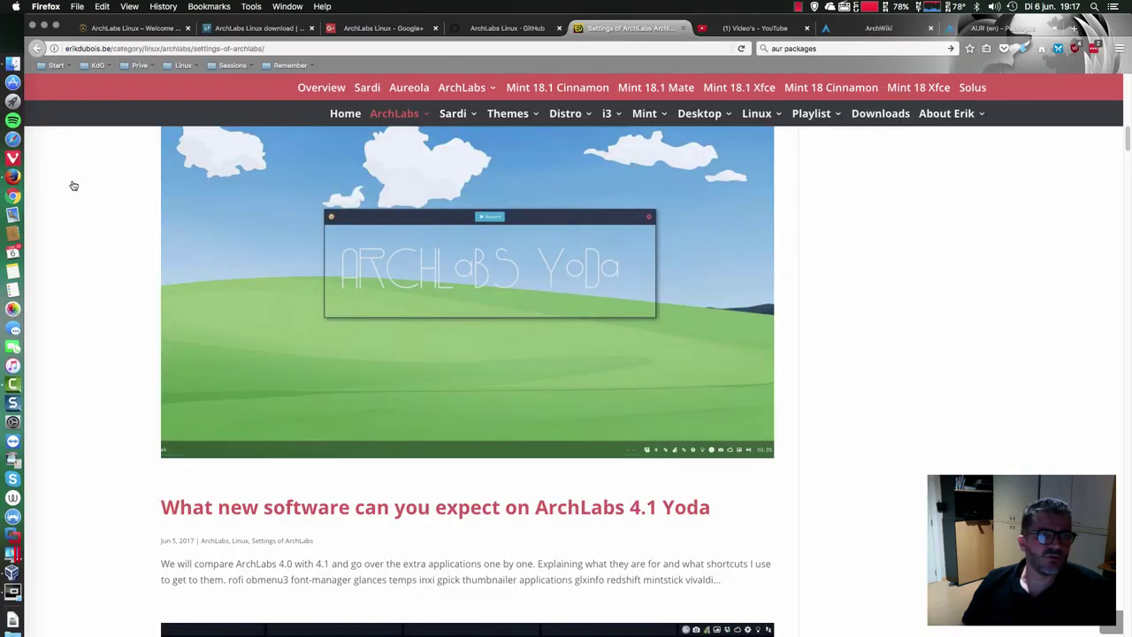
- In a new tab, search 'display manager arch' and open the ArchWiki Display manager article
click(1073, 28)
click(839, 48)
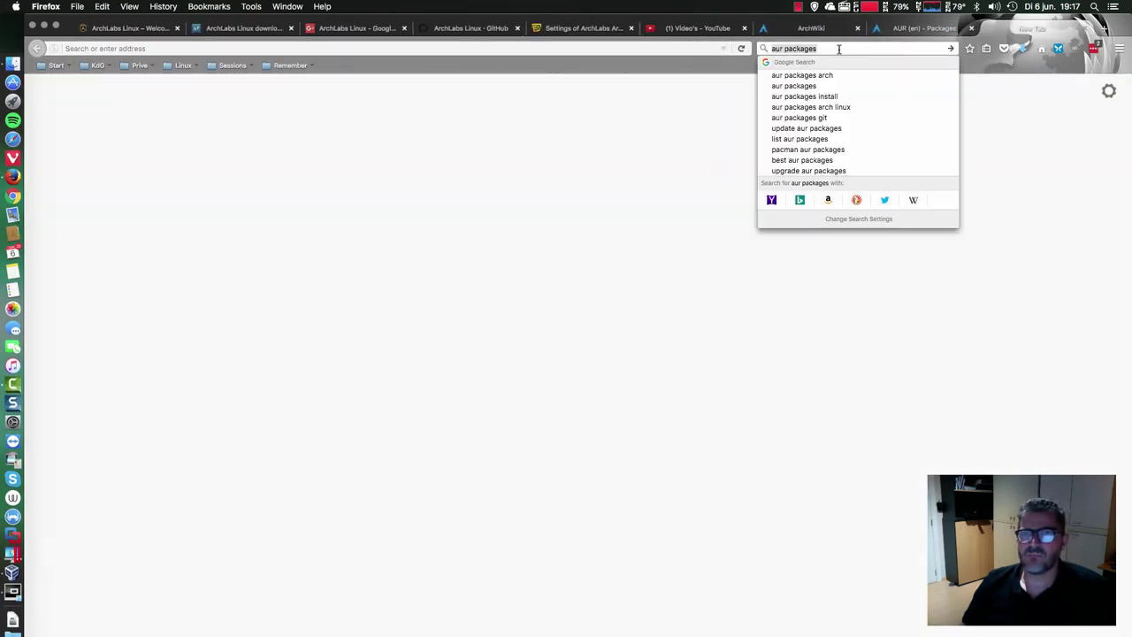
text(dis)
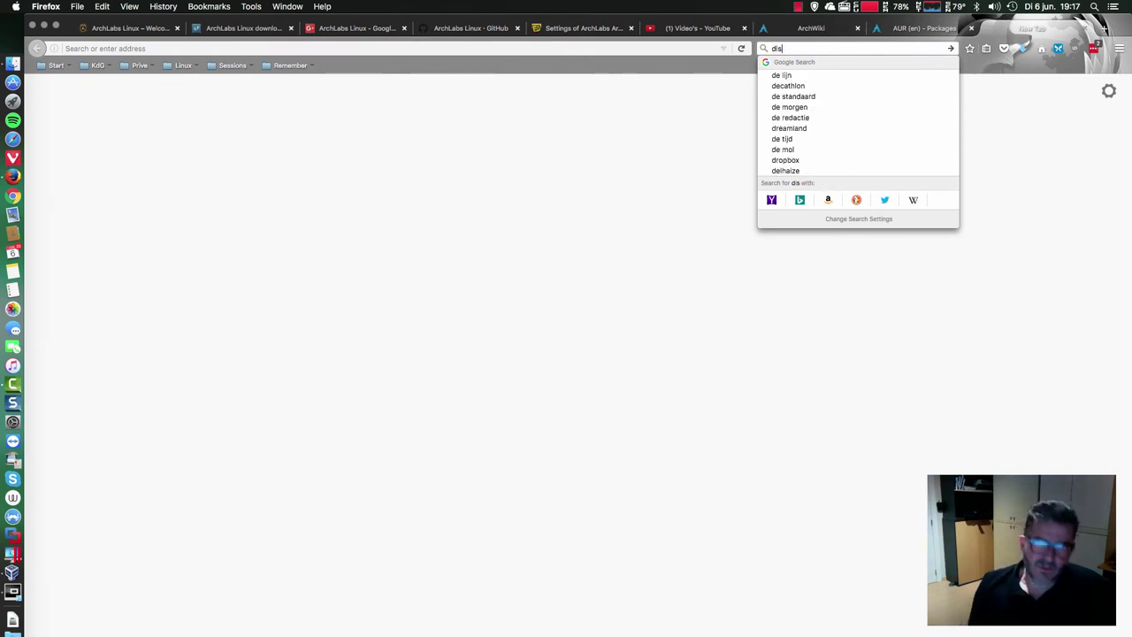
text(play w)
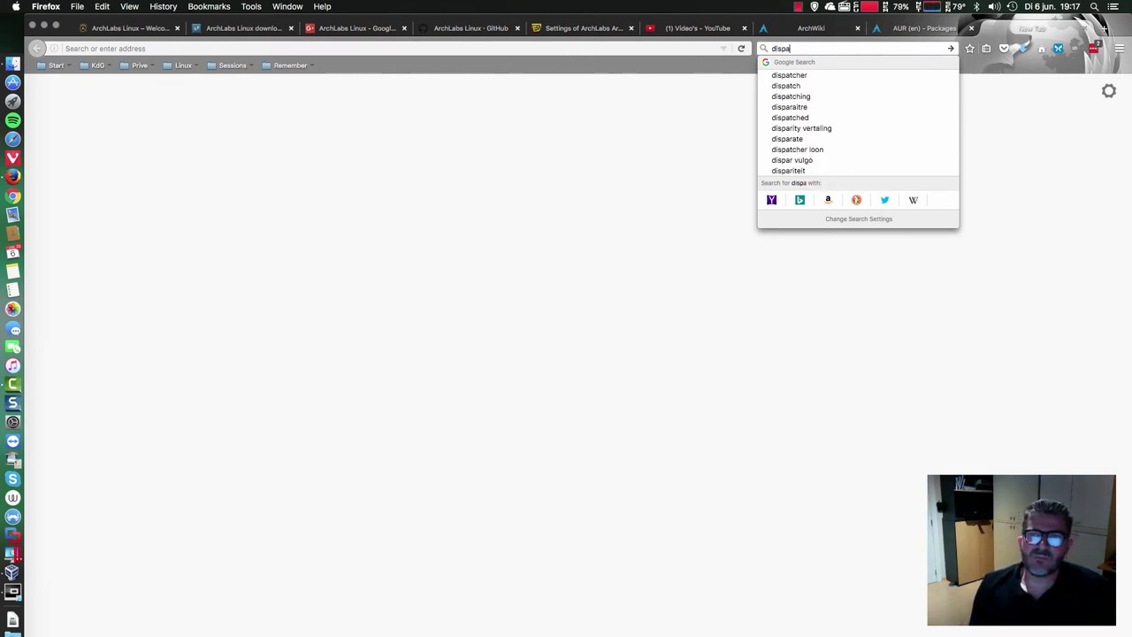
key(BackSpace)
text(manage)
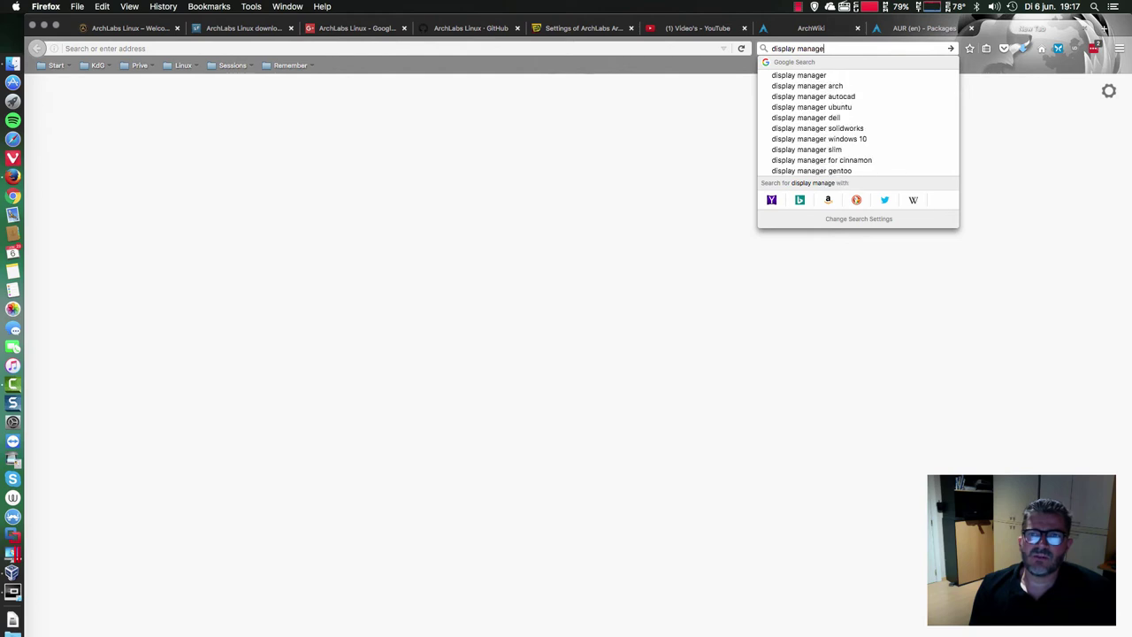
text(r arch)
key(Return)
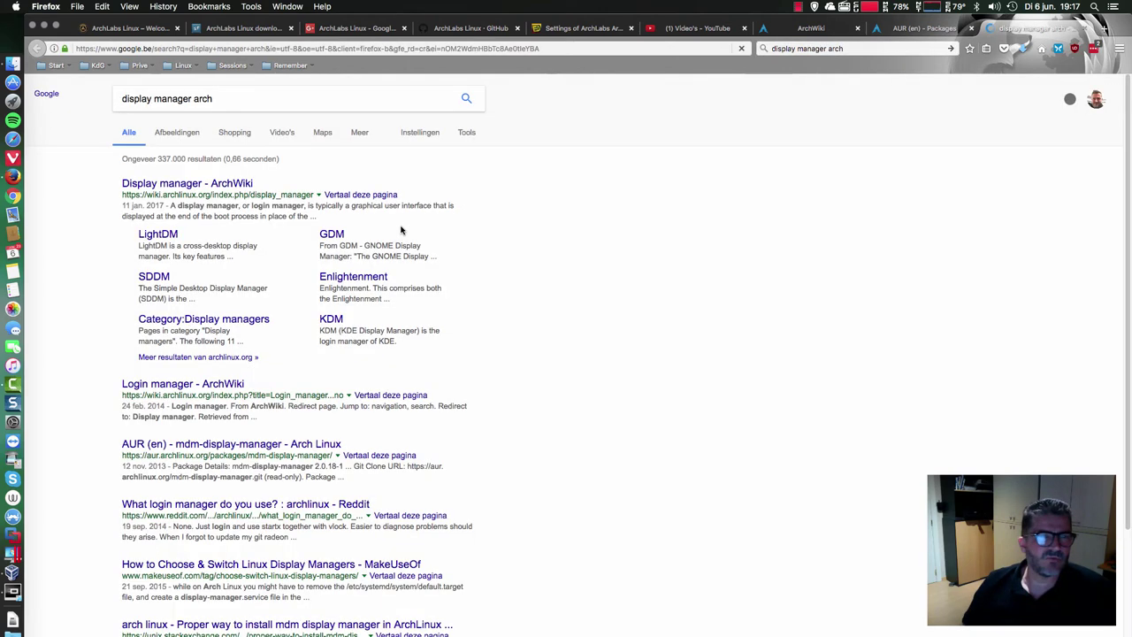
click(225, 184)
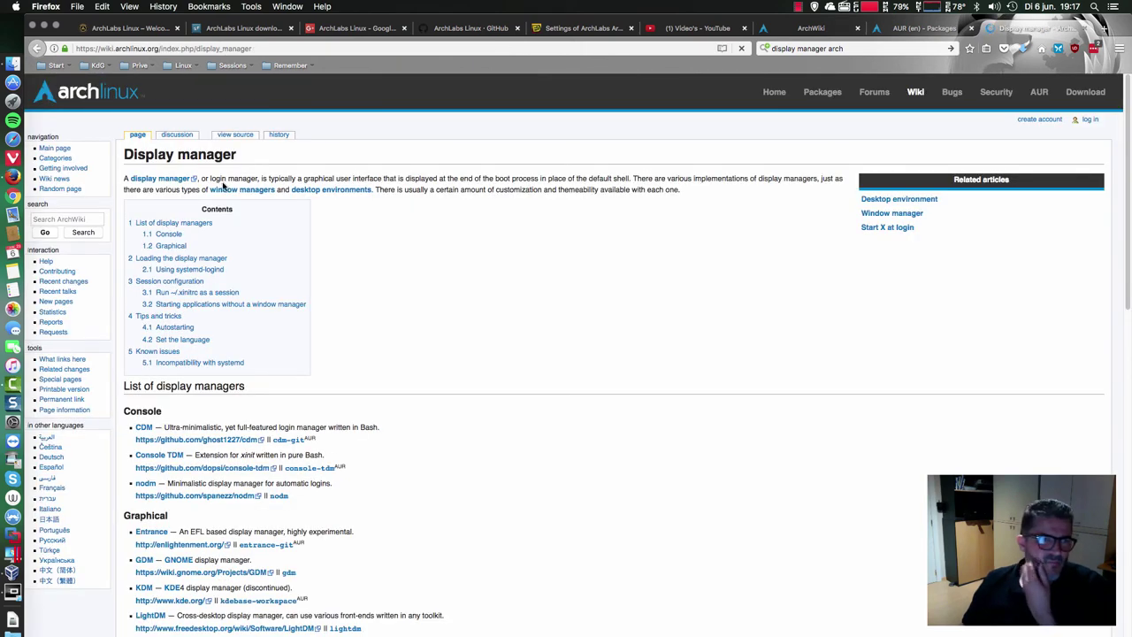
- Read through the display manager list, stepping through openbox matches and returning to the top
scroll(522, 430, down, 2)
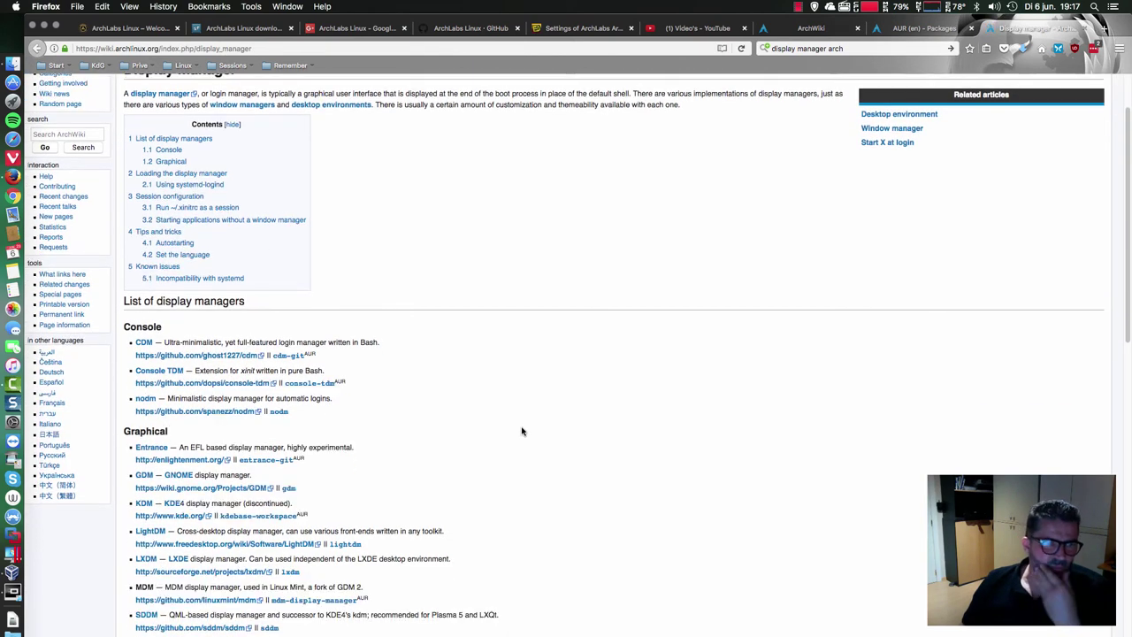
scroll(522, 430, down, 2)
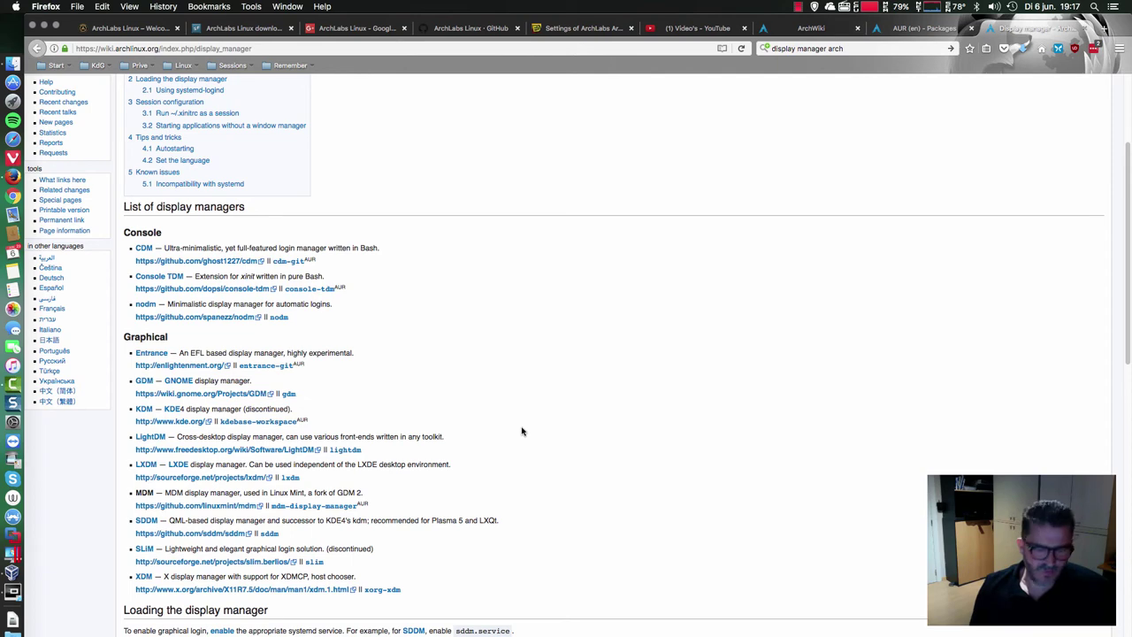
key(space)
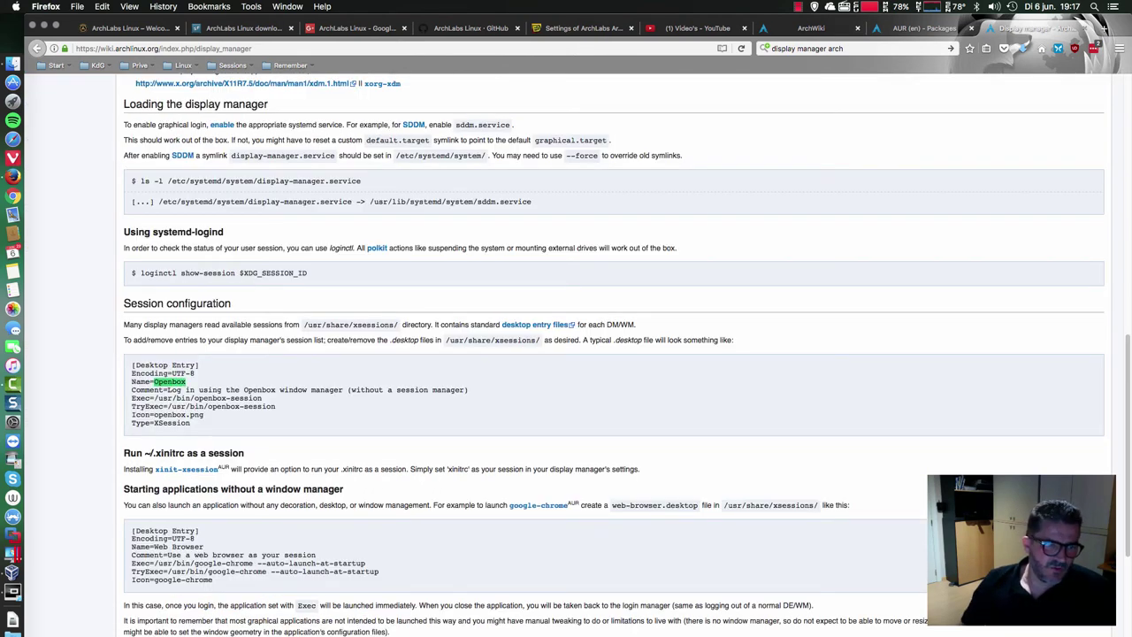
key(F4)
scroll(566, 318, right, 3)
key(F4)
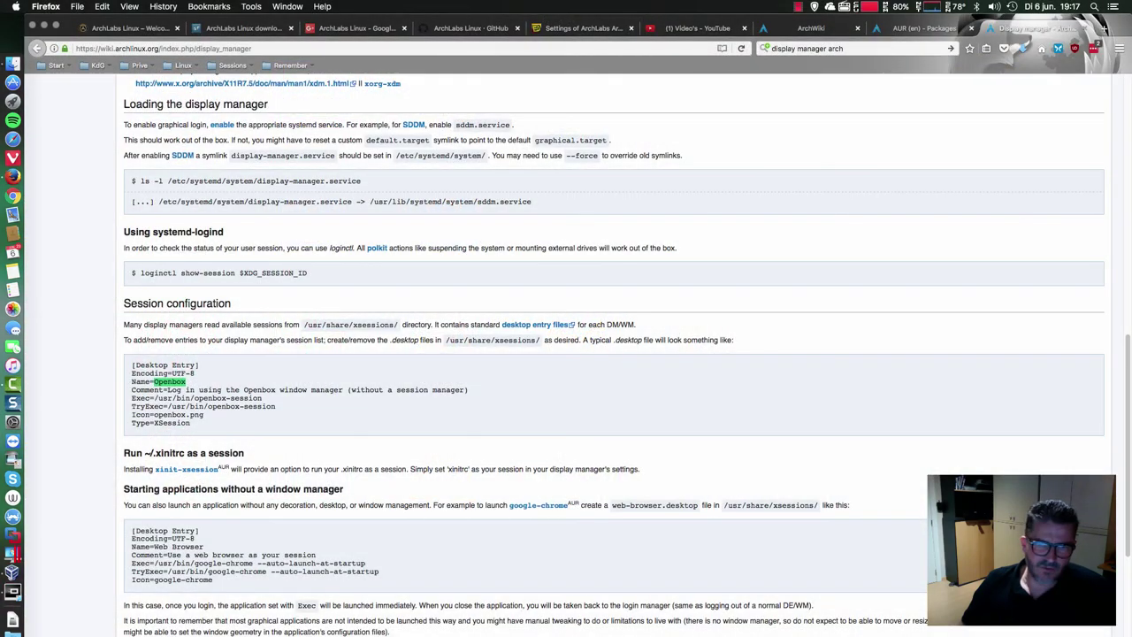
key(super+g)
key(super+g)
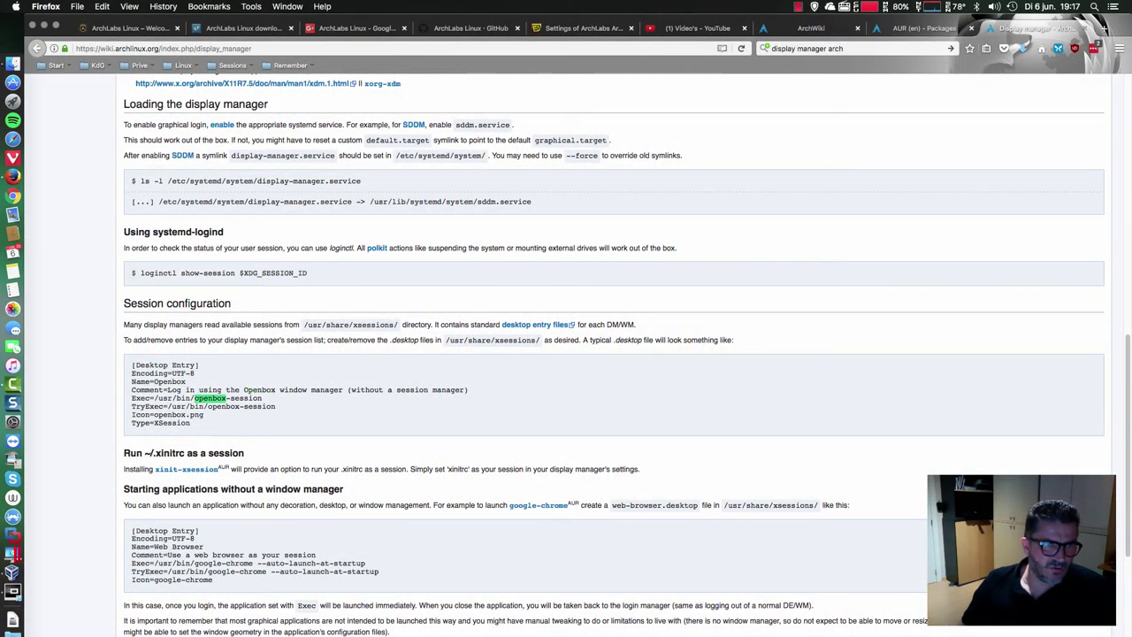
key(super+g)
key(super+g)
key(super+g)
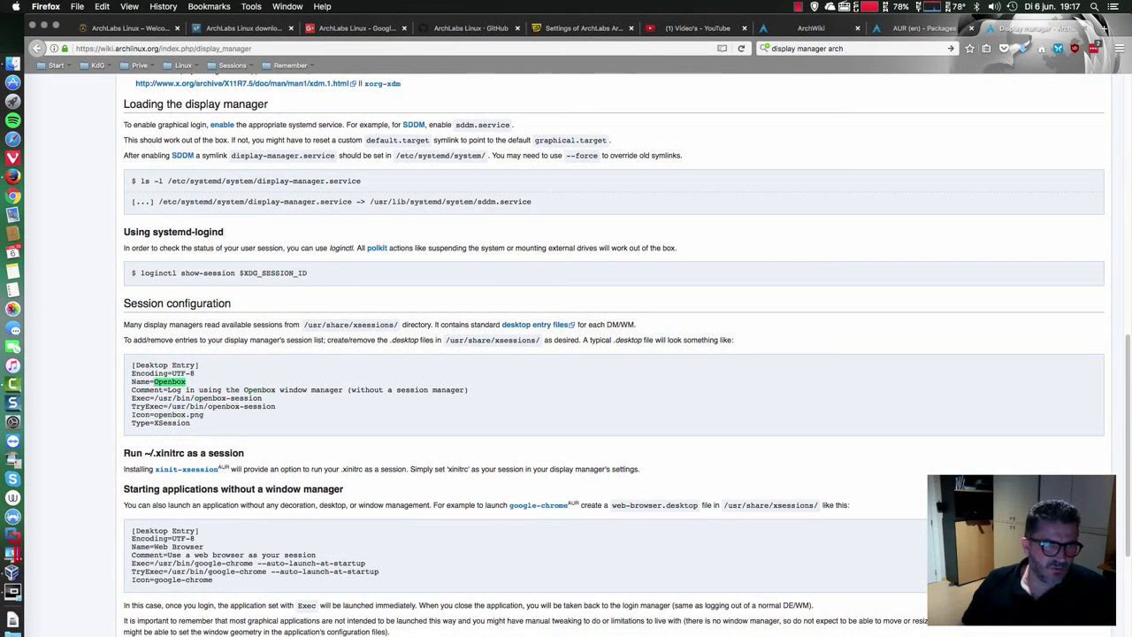
key(super+Up)
scroll(204, 426, down, 1)
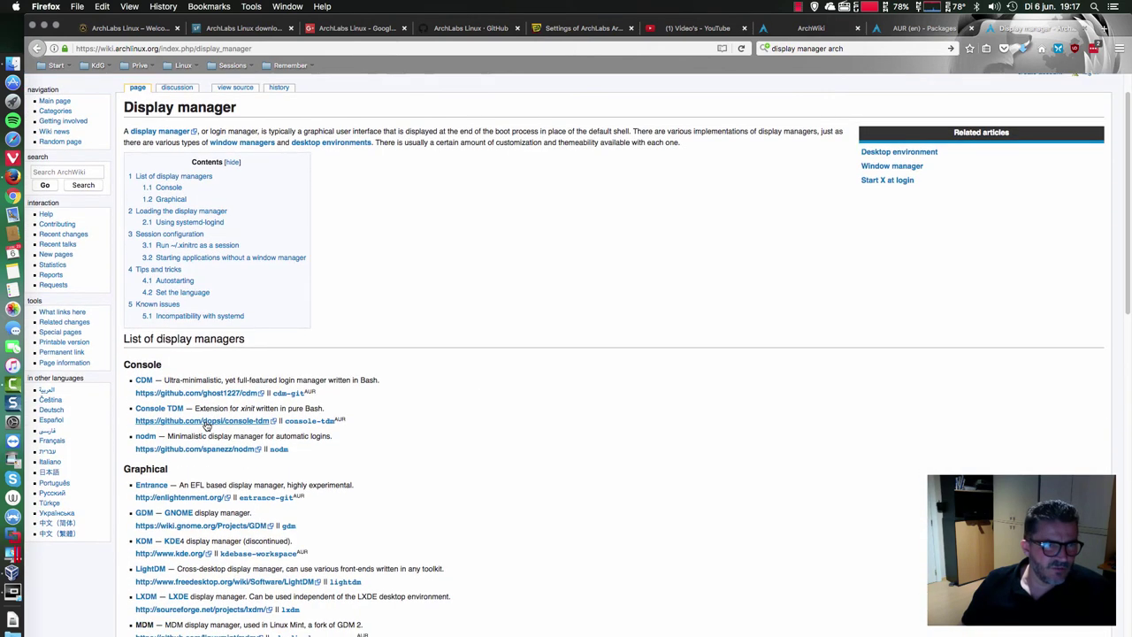
scroll(205, 425, down, 3)
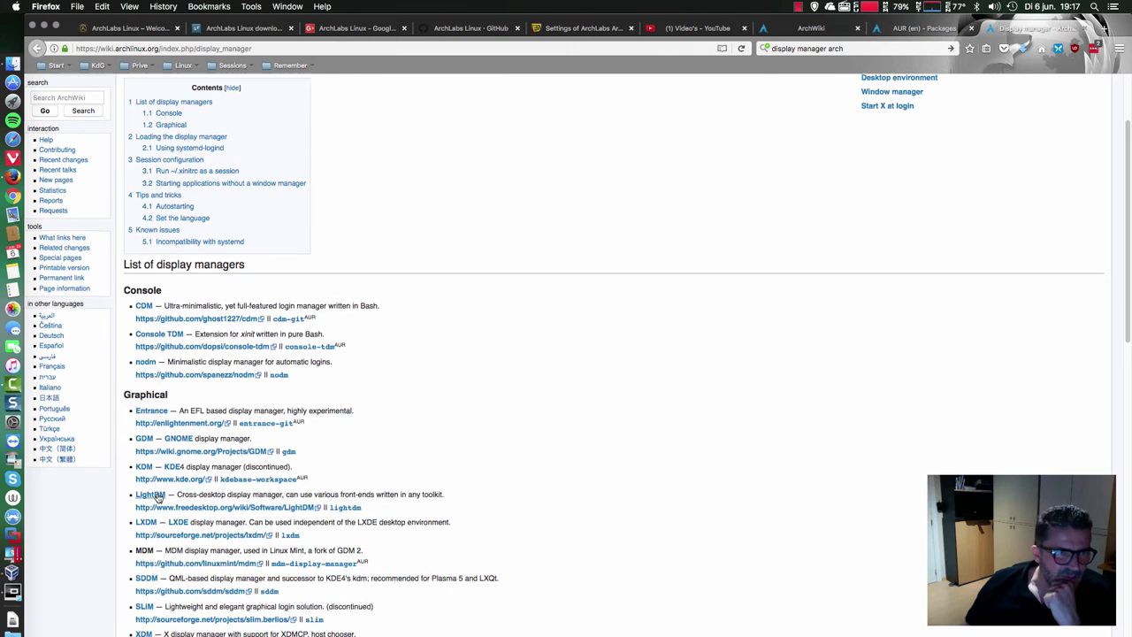
scroll(152, 525, down, 1)
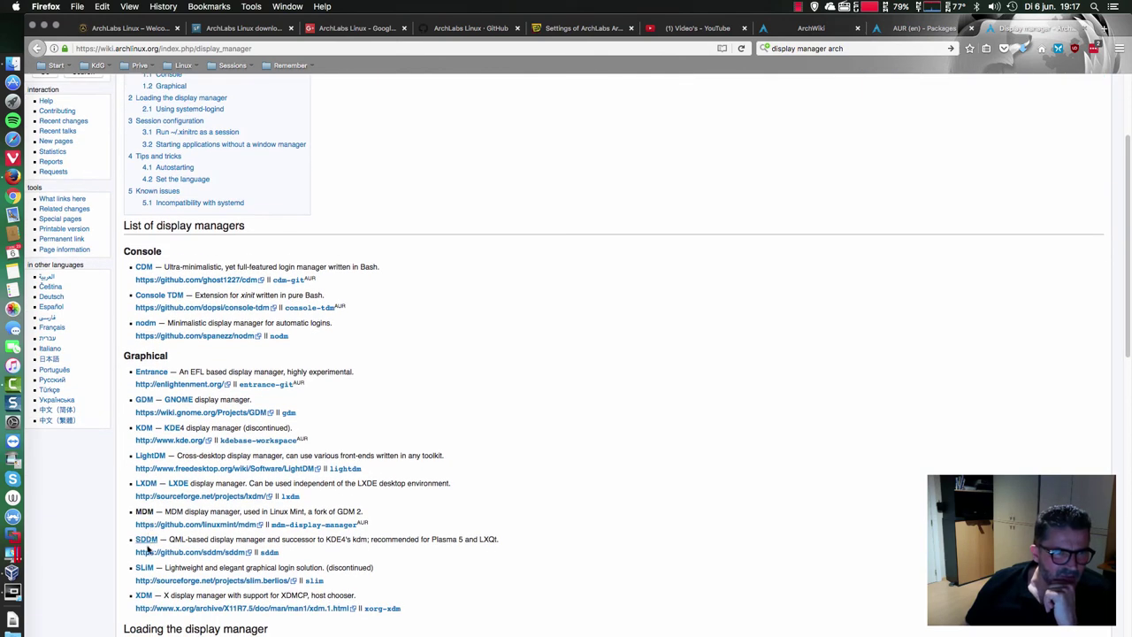
scroll(495, 380, up, 4)
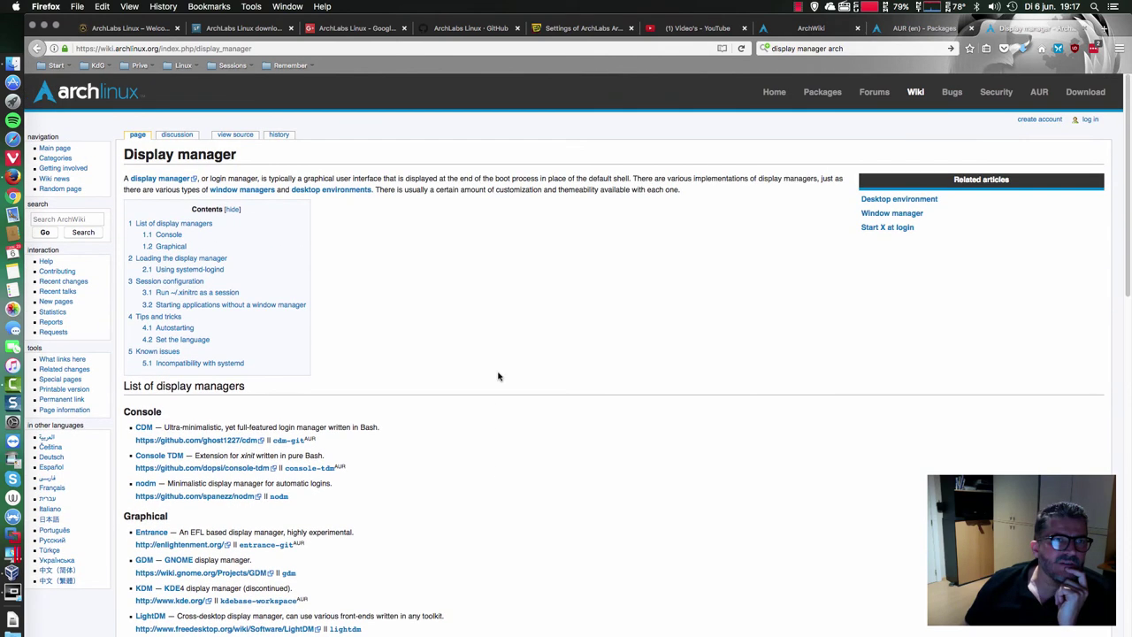
- Open the ArchWiki Desktop environment article and scroll through its list and comparison table
click(55, 221)
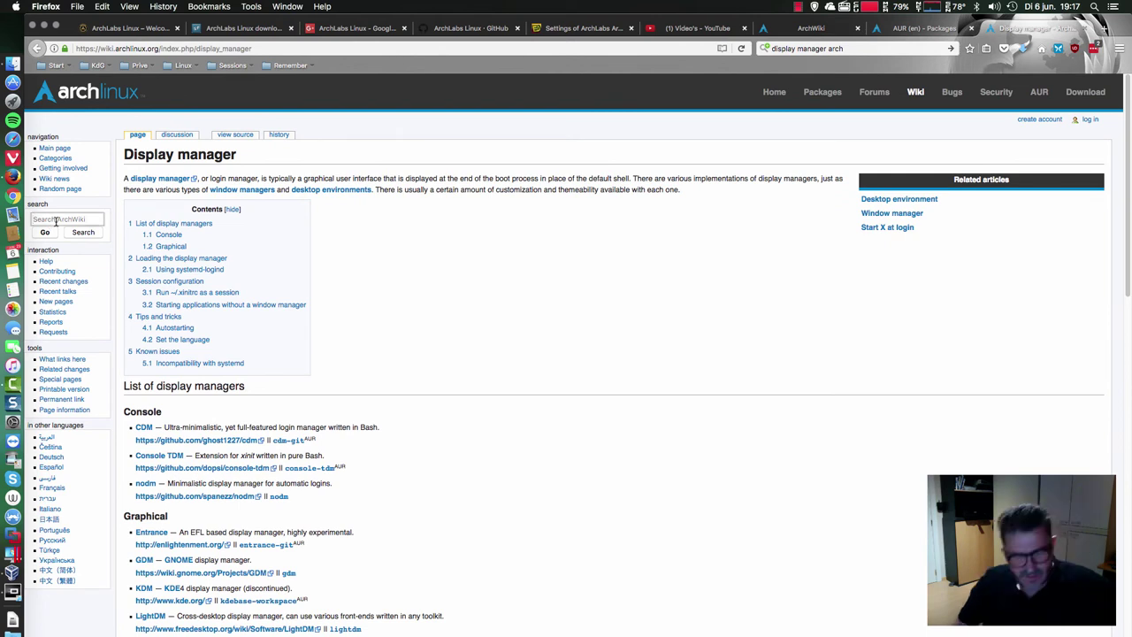
text(desktop)
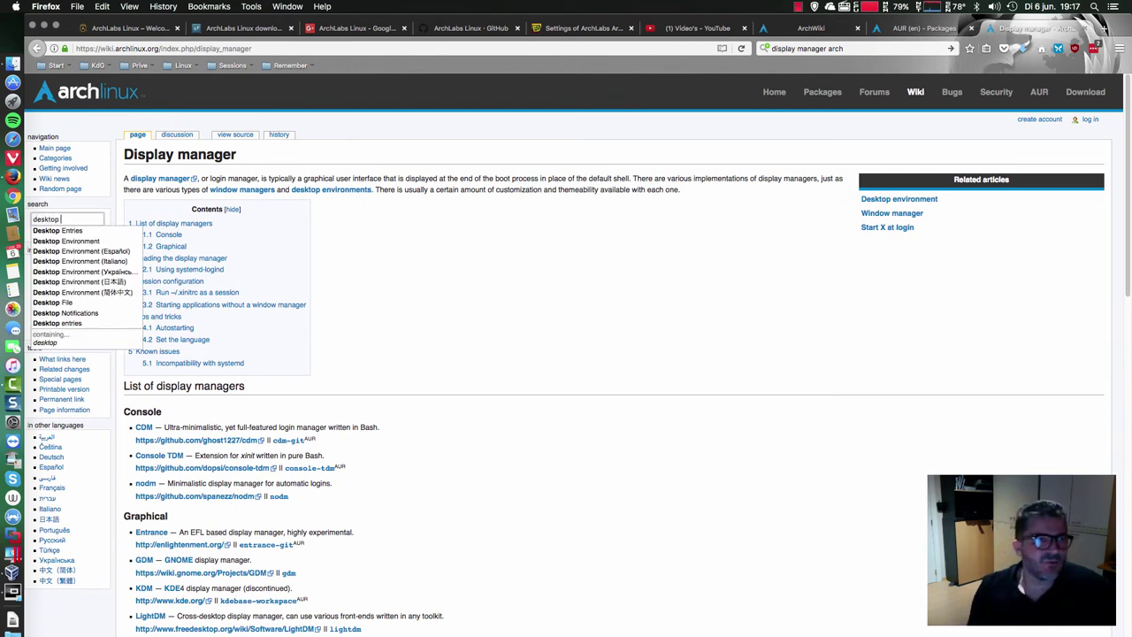
key(Down)
key(Down)
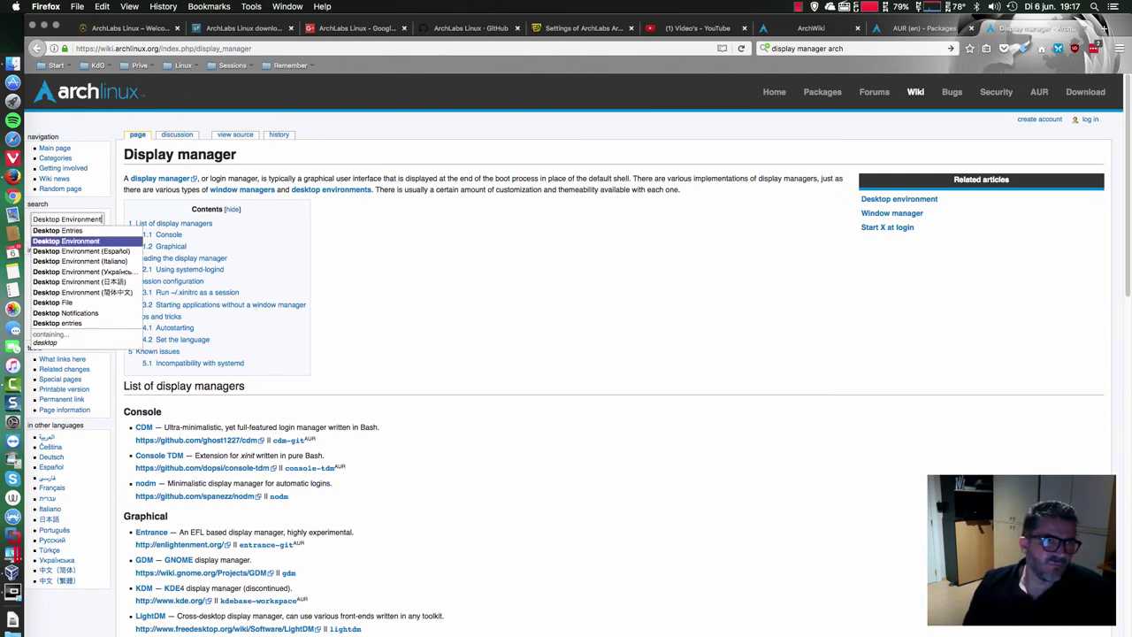
key(Return)
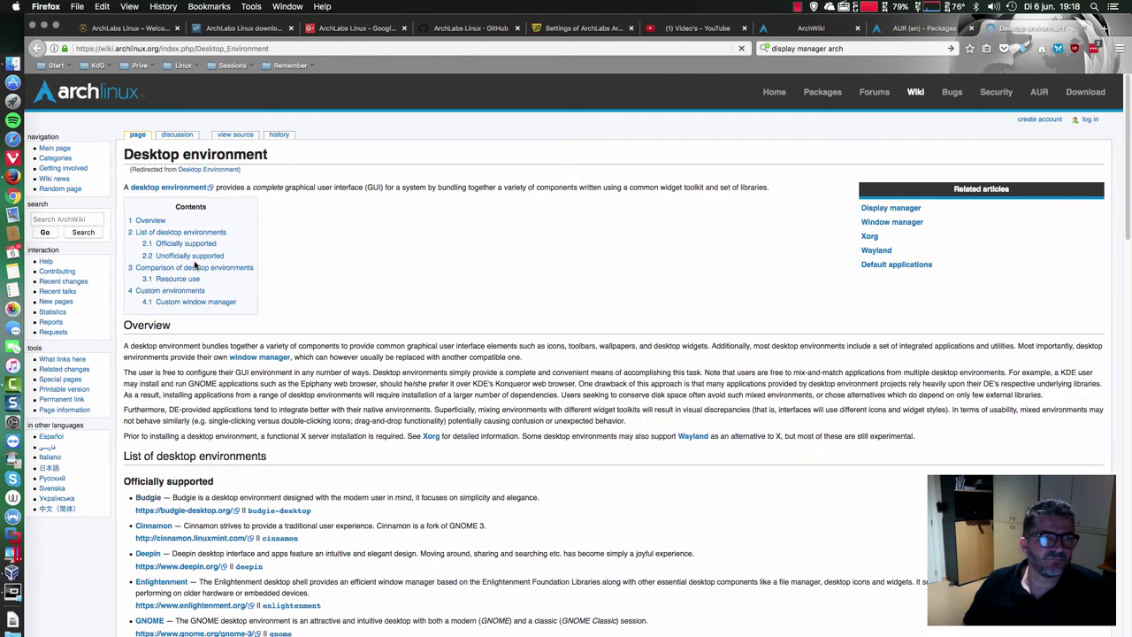
scroll(327, 287, down, 4)
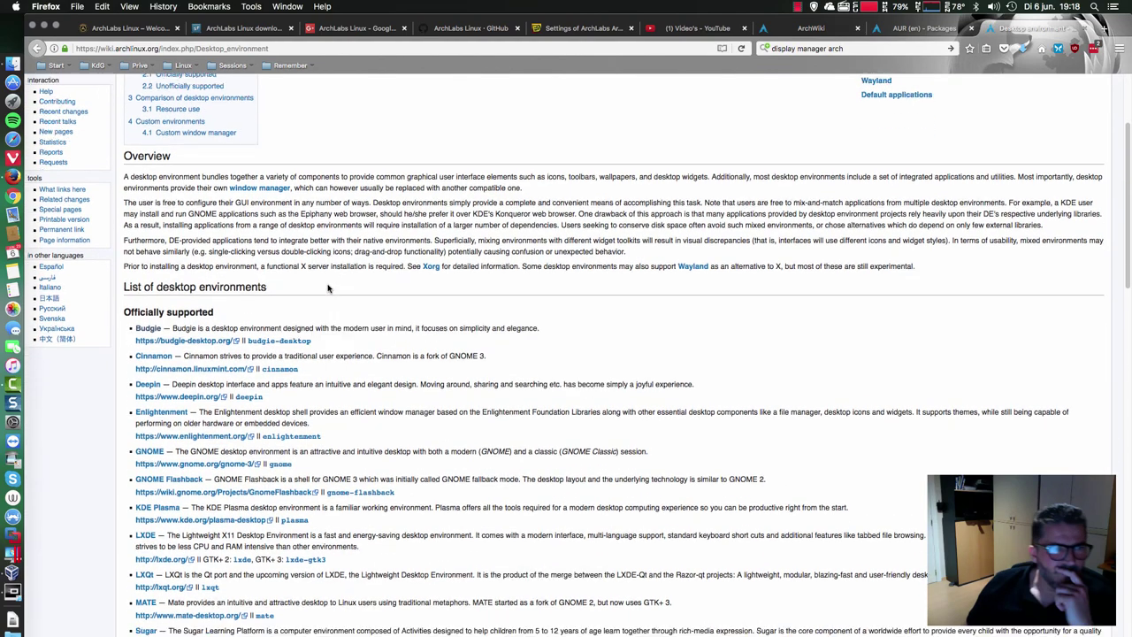
scroll(327, 287, down, 3)
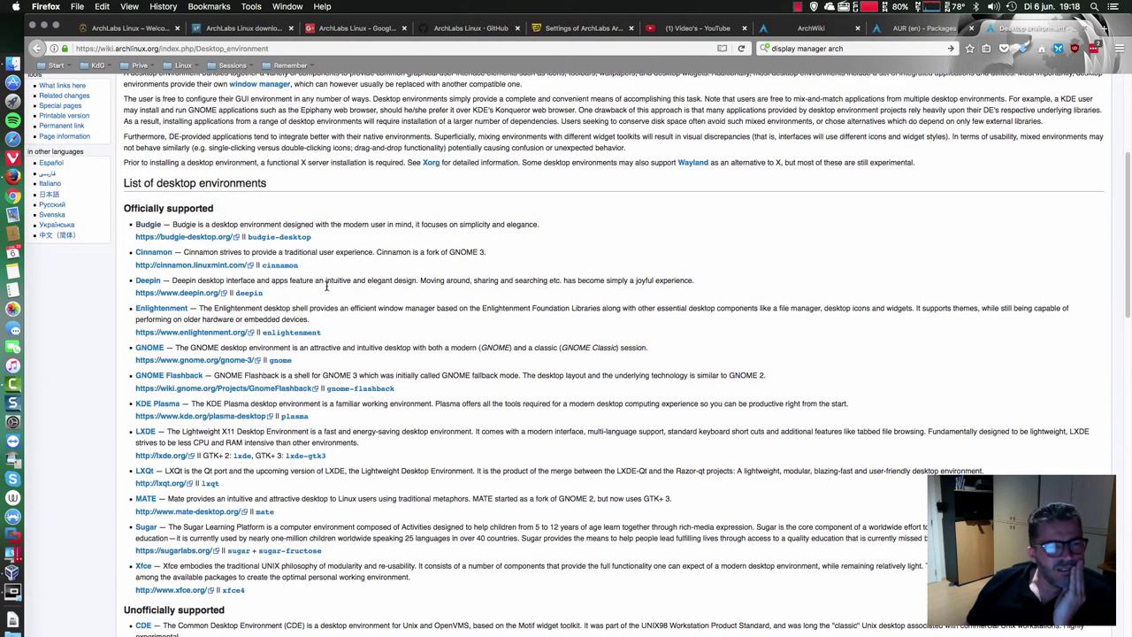
scroll(151, 332, down, 2)
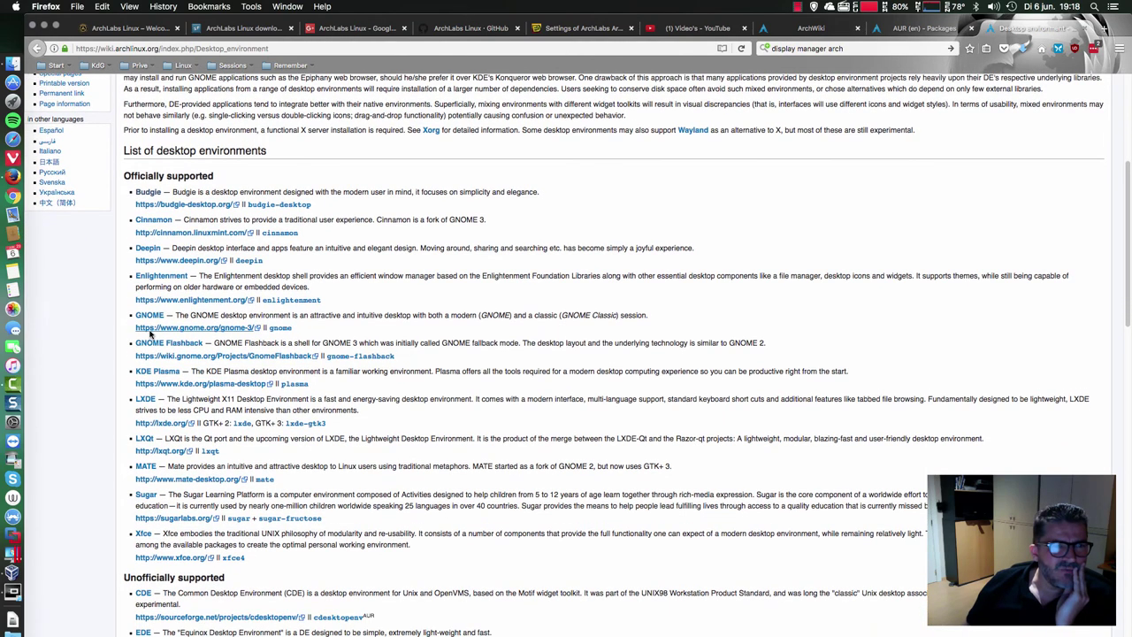
scroll(150, 333, down, 1)
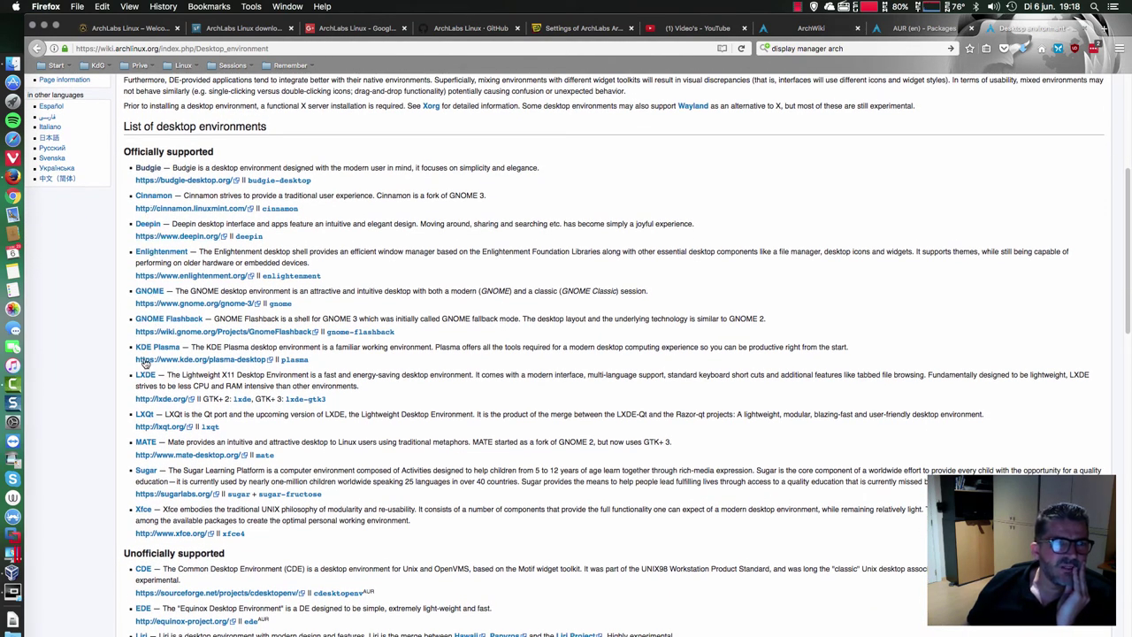
scroll(151, 433, down, 4)
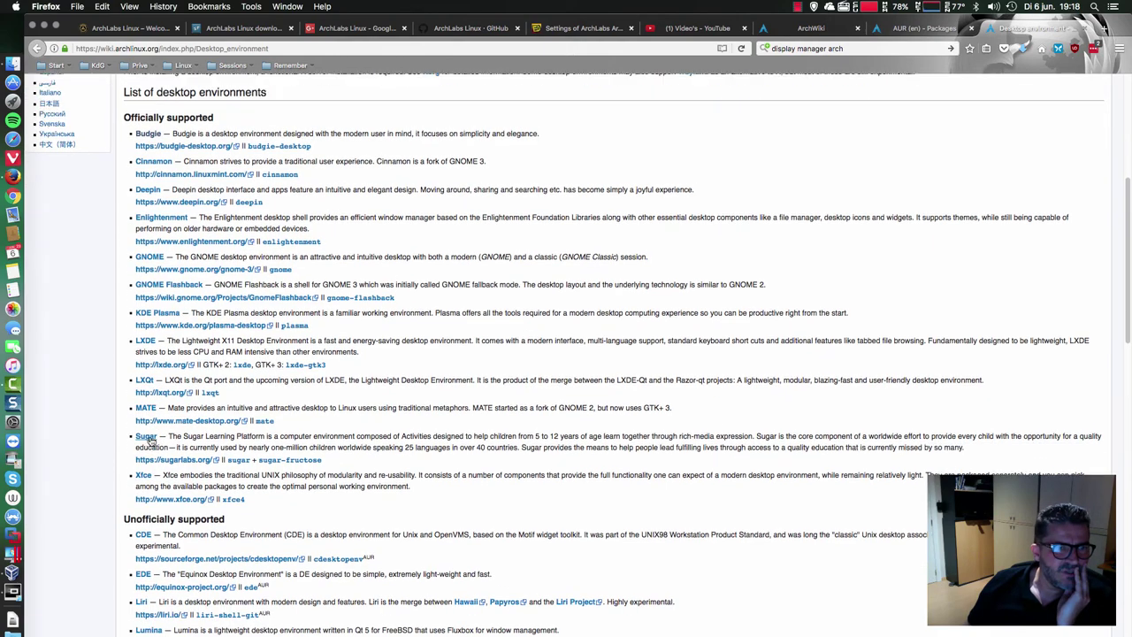
scroll(151, 440, down, 5)
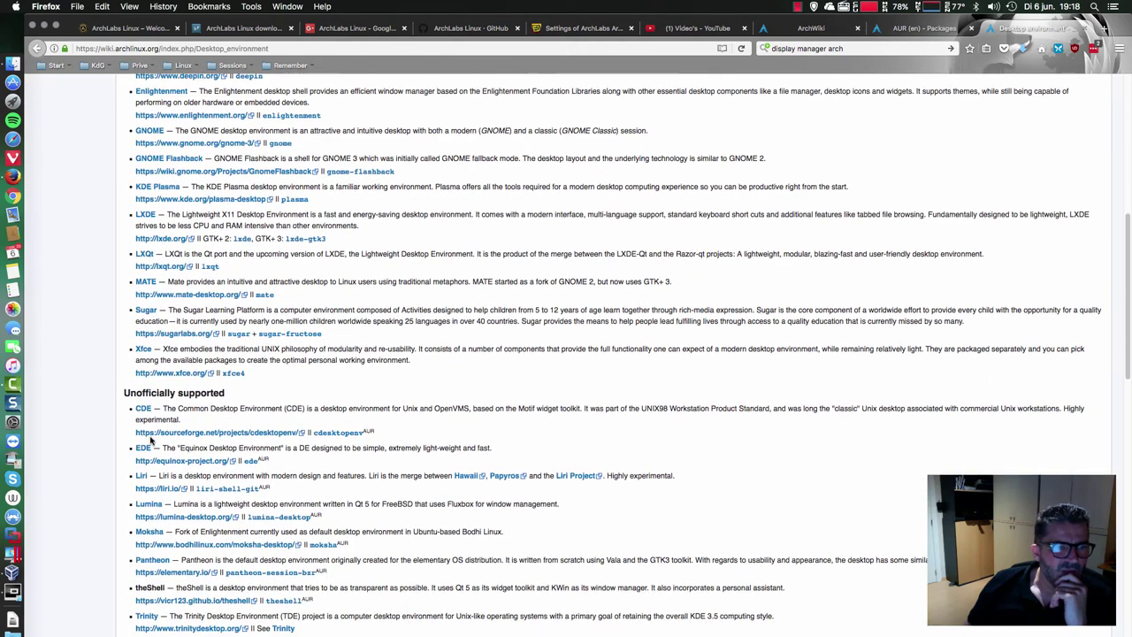
scroll(151, 439, down, 3)
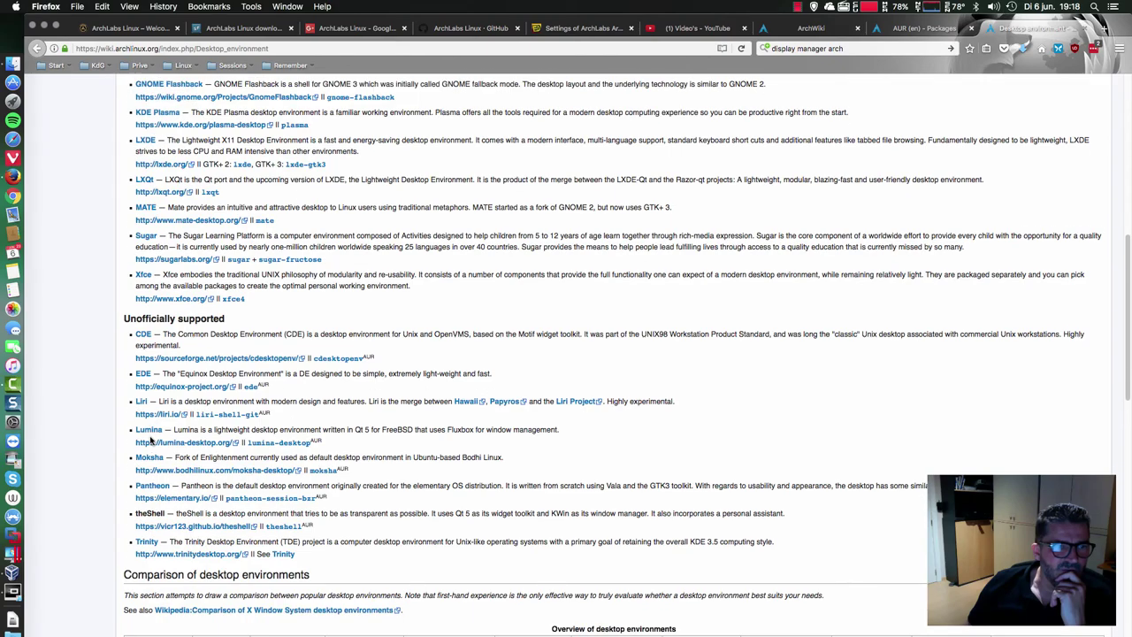
scroll(151, 439, down, 20)
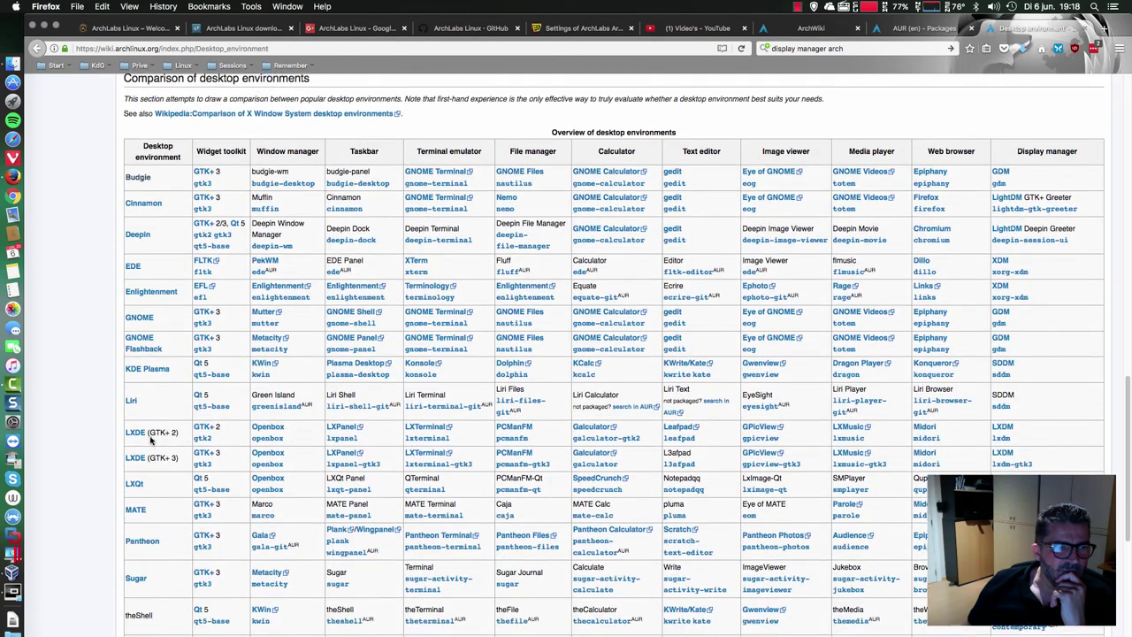
scroll(151, 439, down, 1)
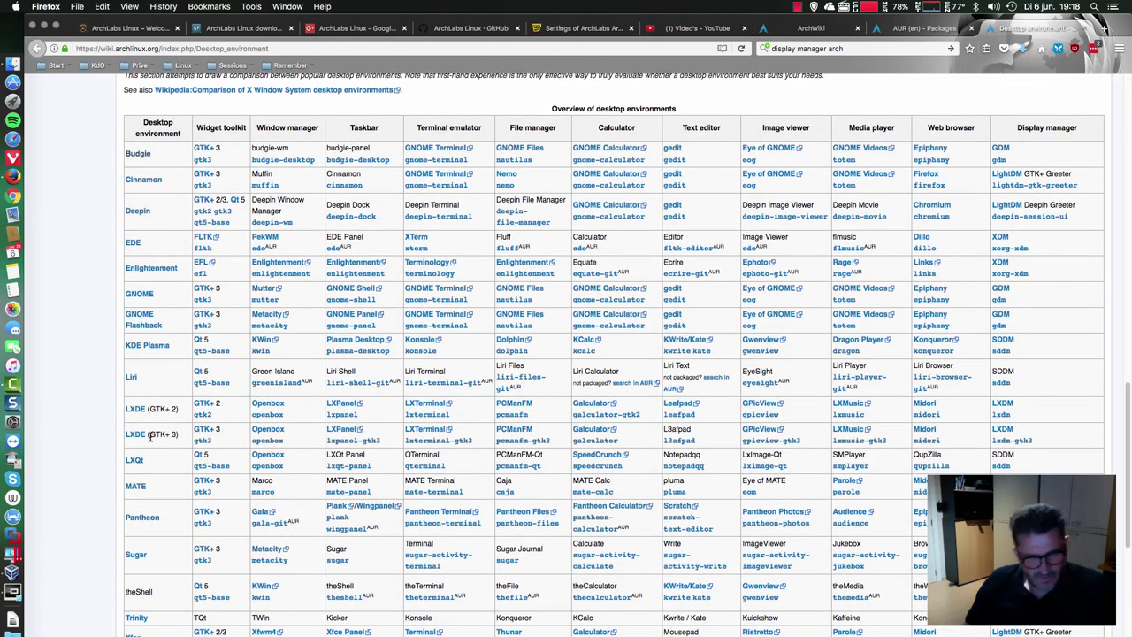
- Find 'openbox' on the page, step through its matches, then open a new blank tab
key(ctrl+f)
text(openbox)
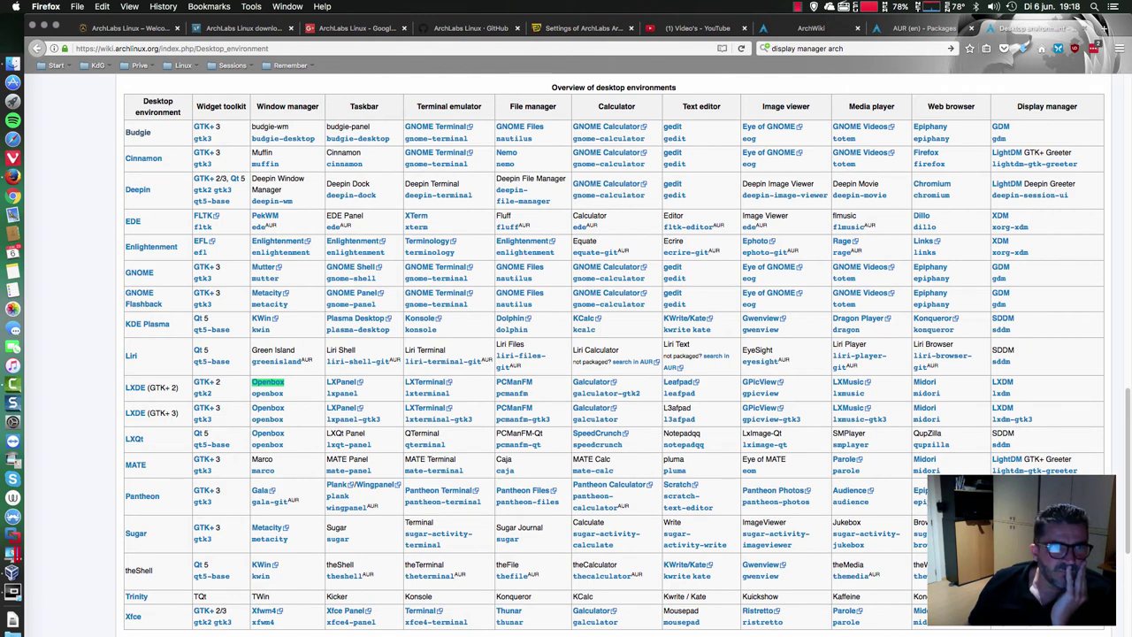
key(Return)
key(Return)
key(Return)
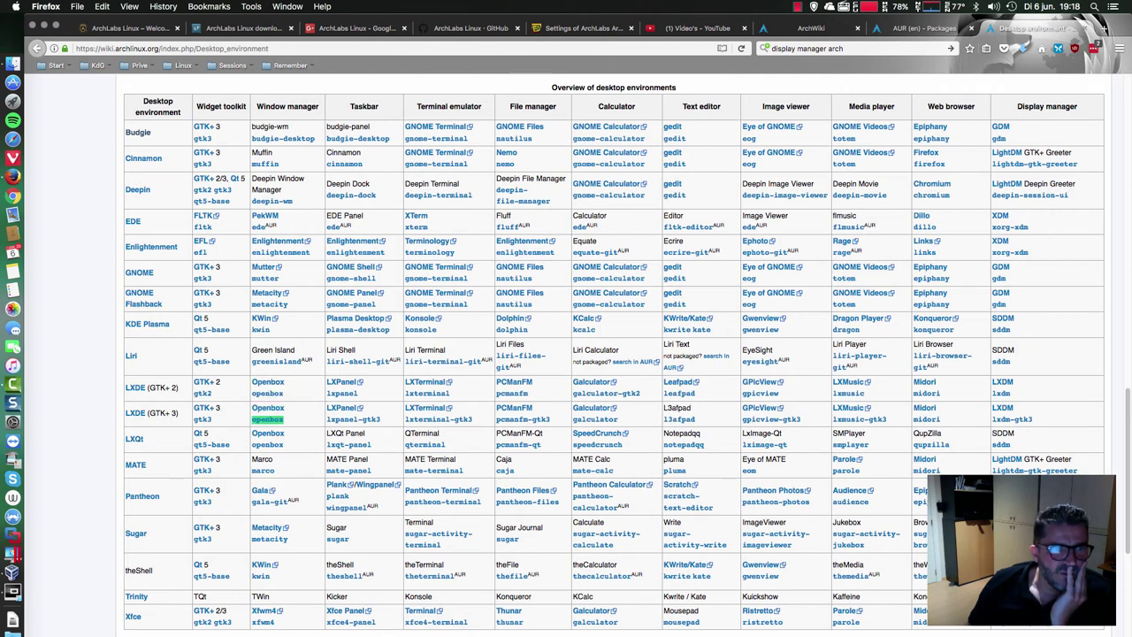
key(Return)
key(Return)
key(Return)
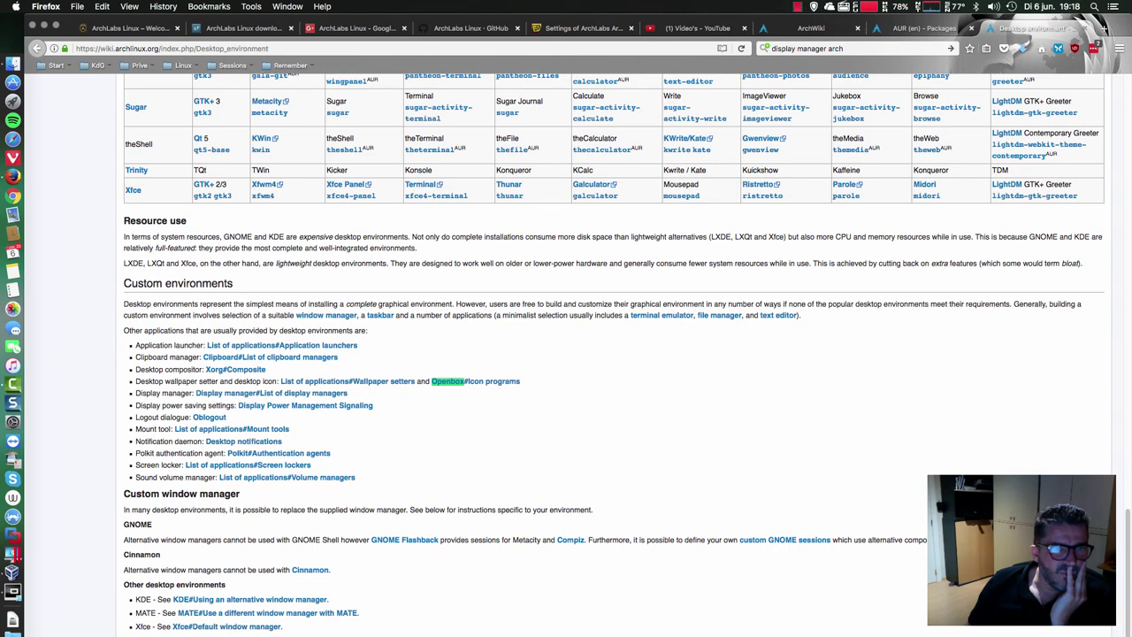
key(Escape)
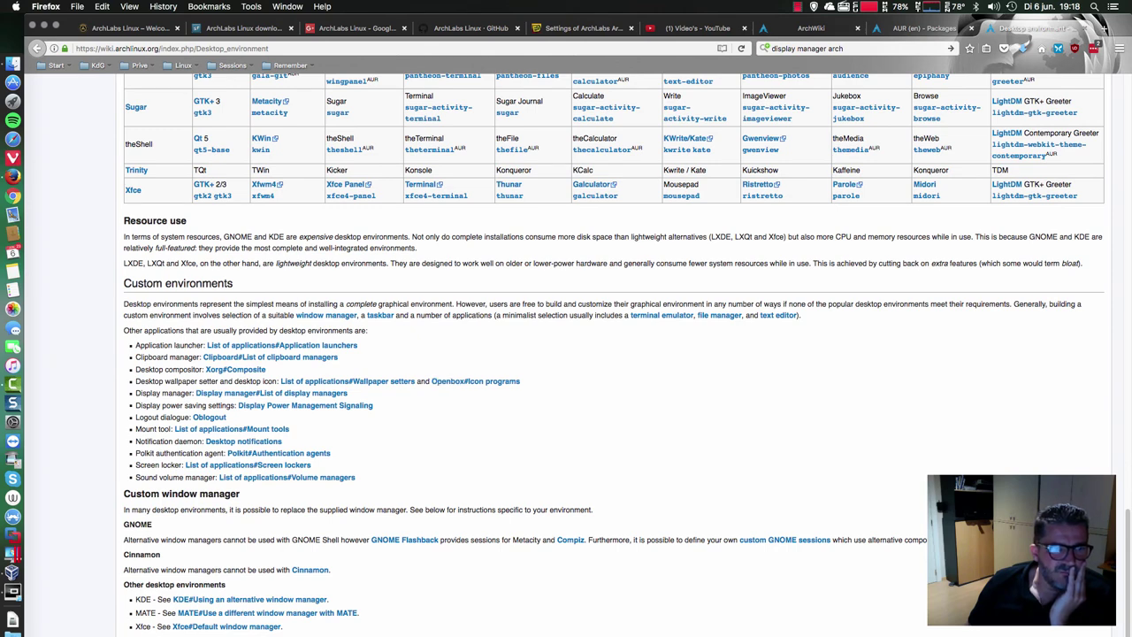
key(super+g)
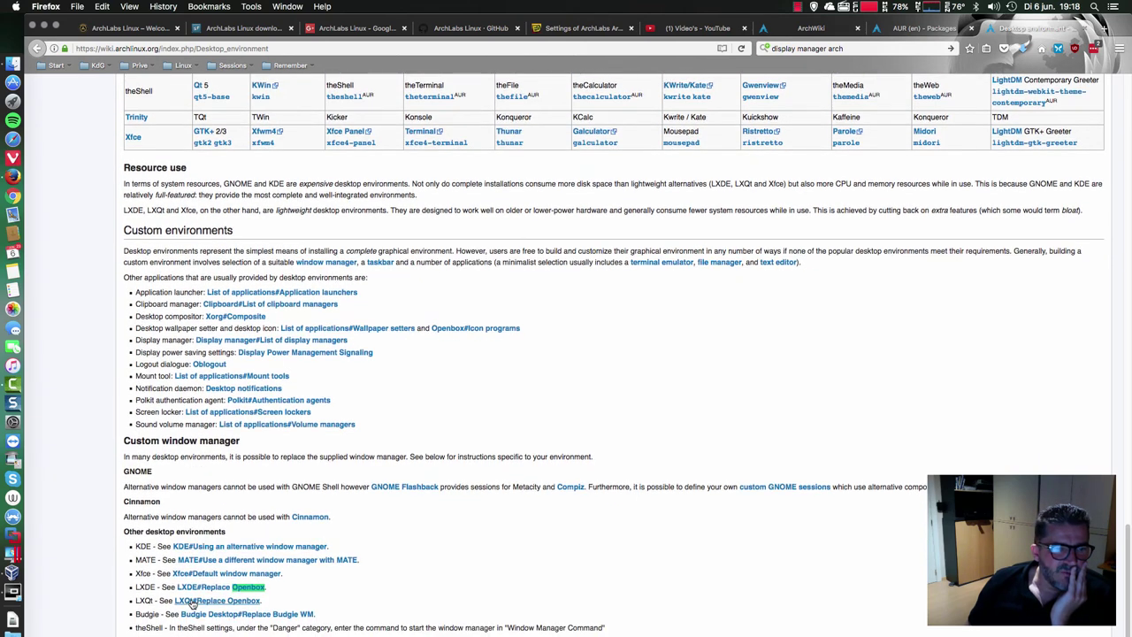
click(1103, 29)
- Google 'openbox', visit the official Openbox website, and go back to the results
click(882, 42)
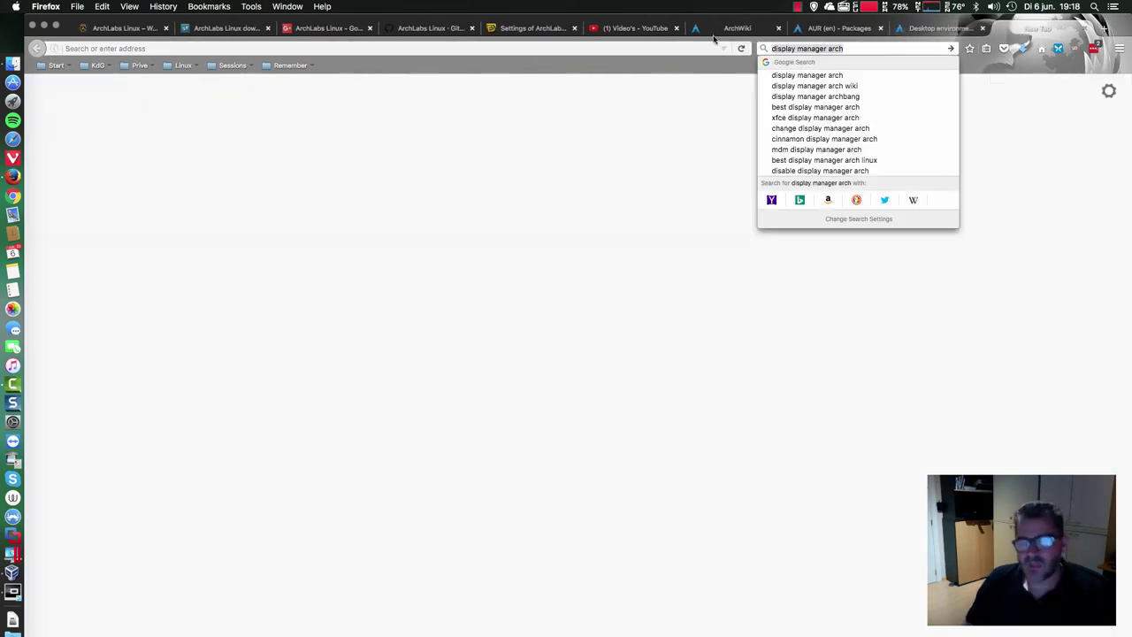
text(openbo)
key(Return)
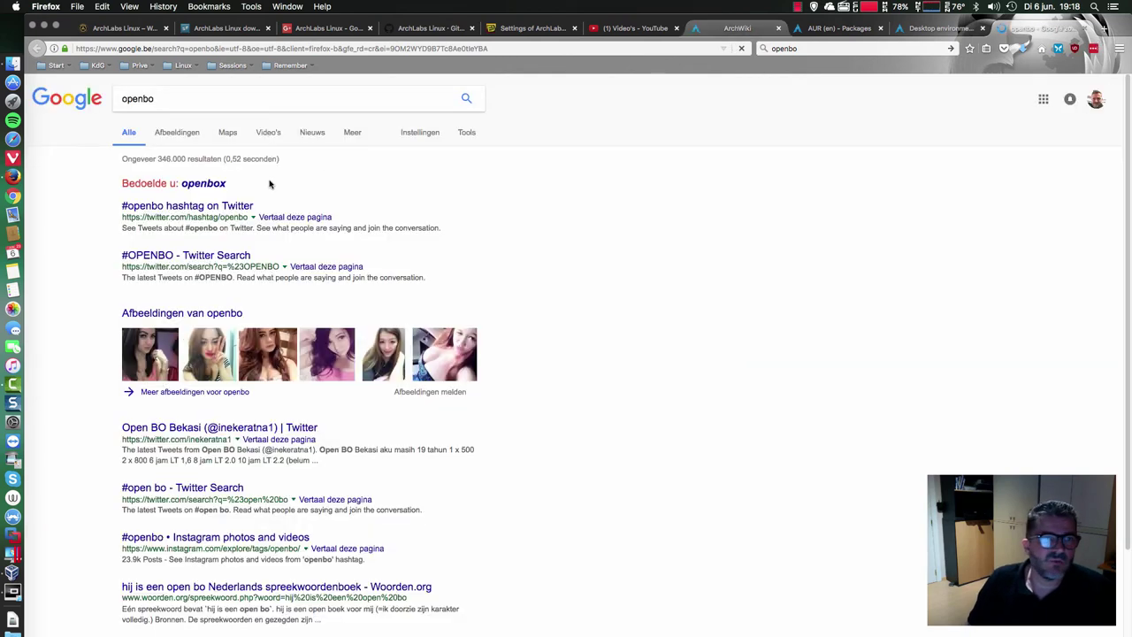
click(210, 184)
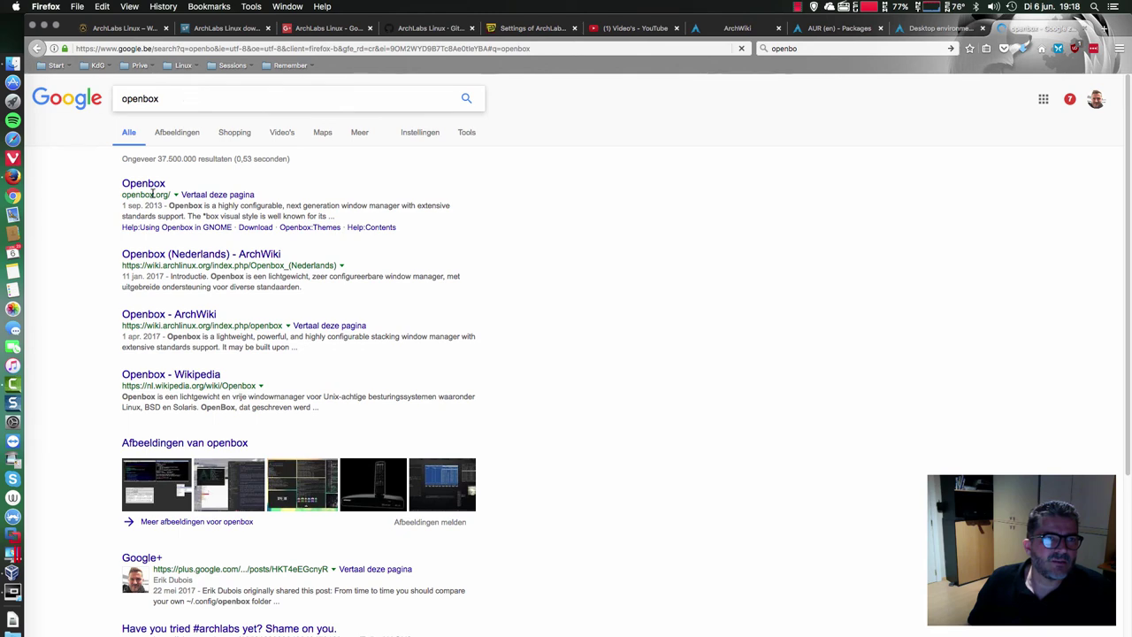
click(153, 187)
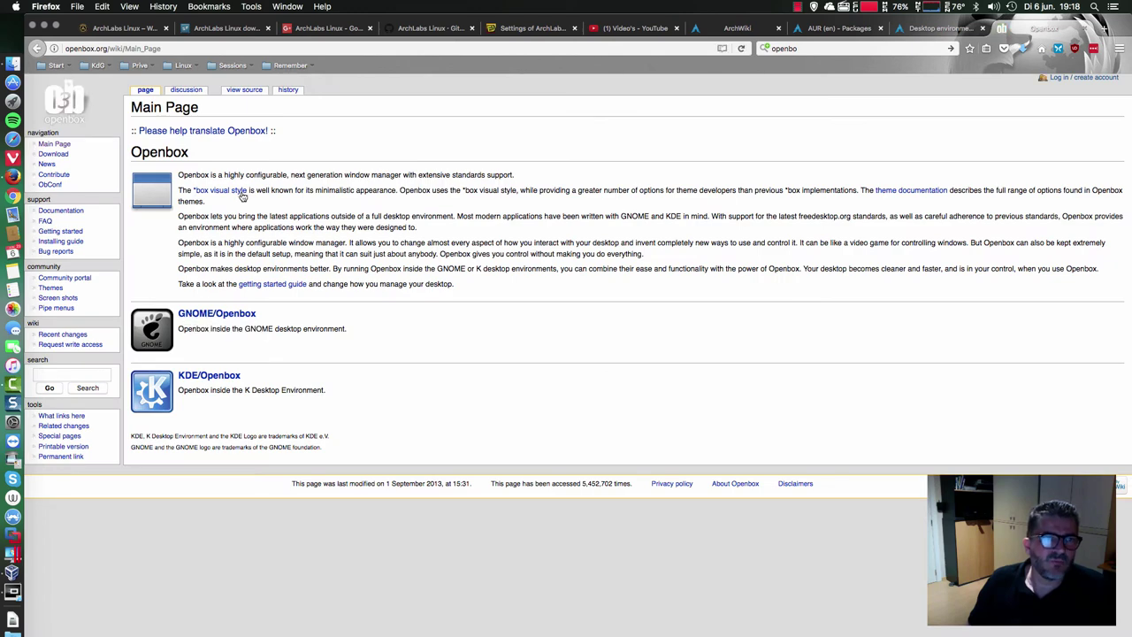
click(39, 49)
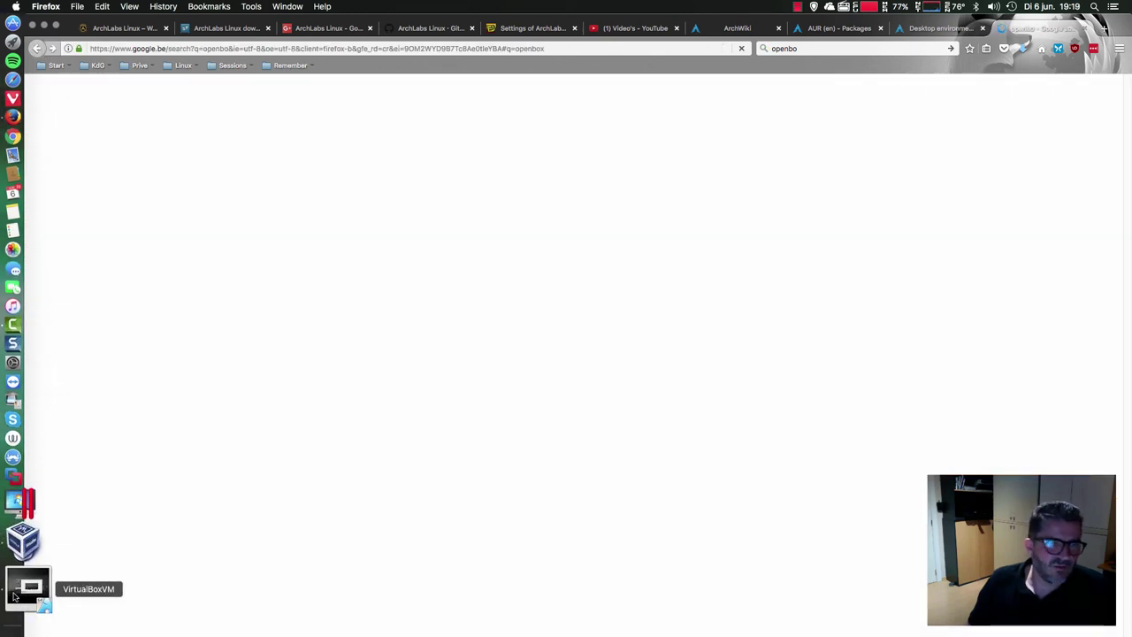
- Check the ArchLabs installer's progress, then open the Openbox ArchWiki result
click(14, 597)
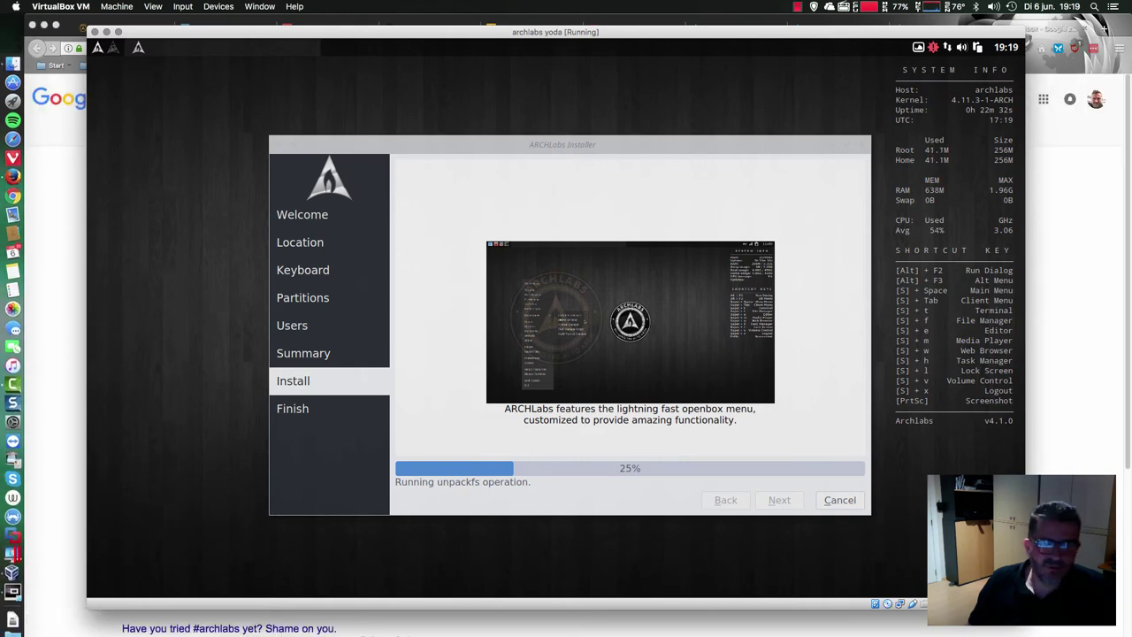
key(super+Tab)
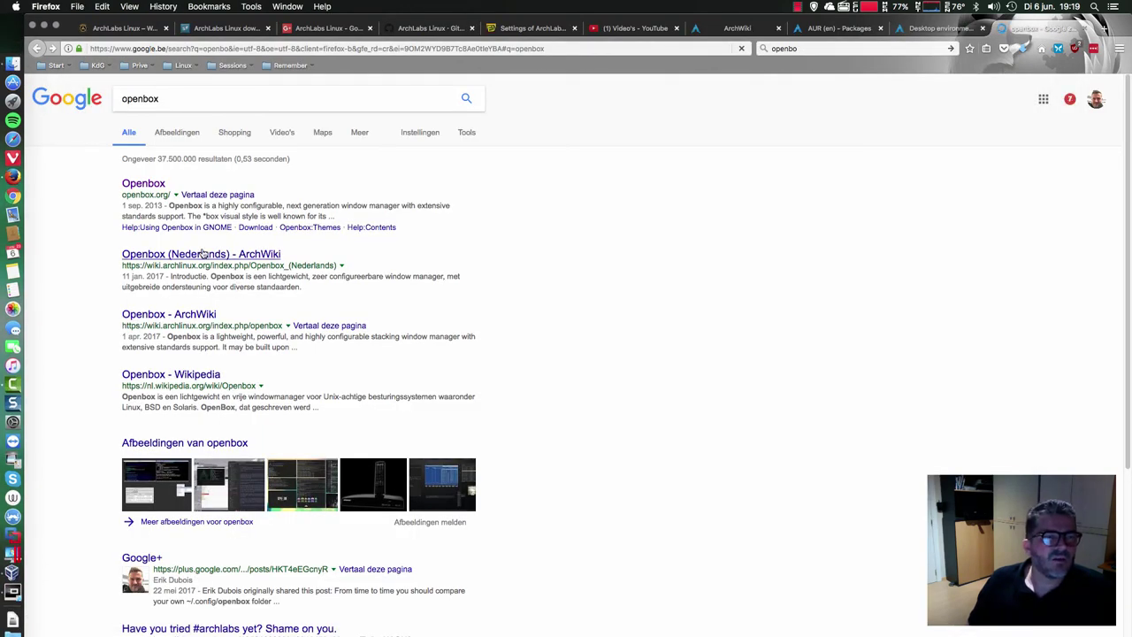
click(187, 320)
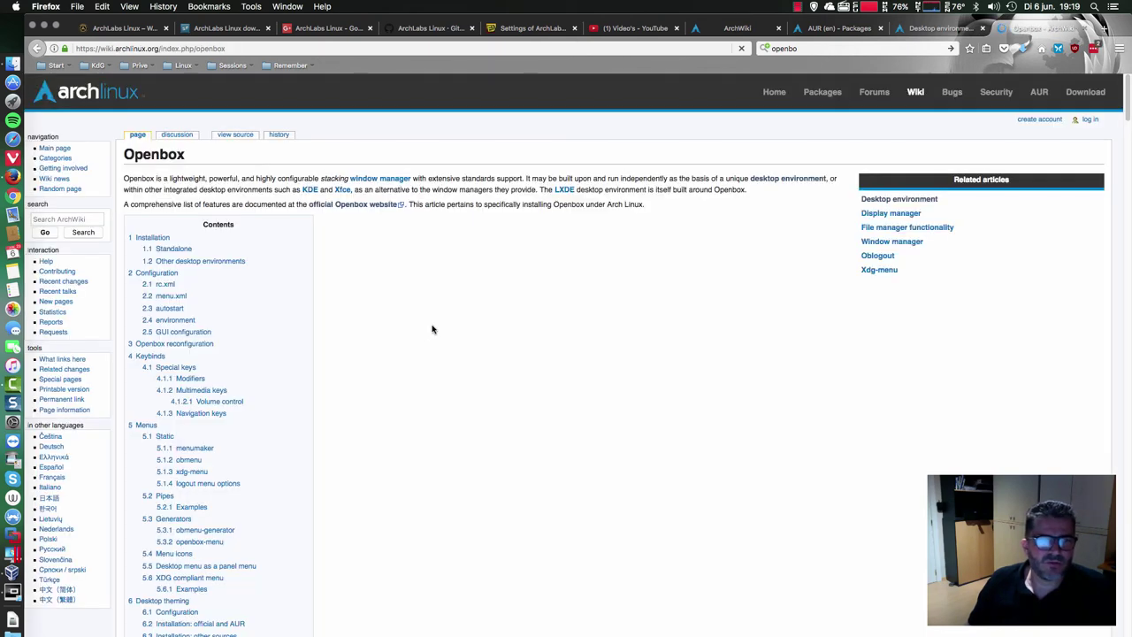
- Scroll through the Openbox ArchWiki article, then go back to the Google openbox results
scroll(433, 329, down, 20)
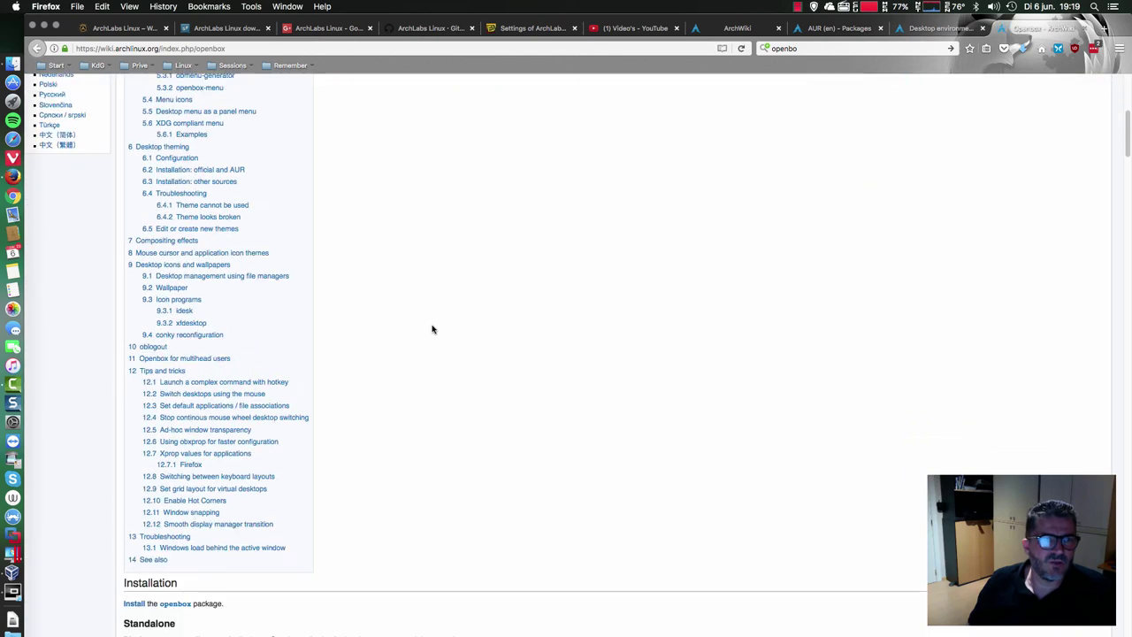
scroll(432, 328, down, 15)
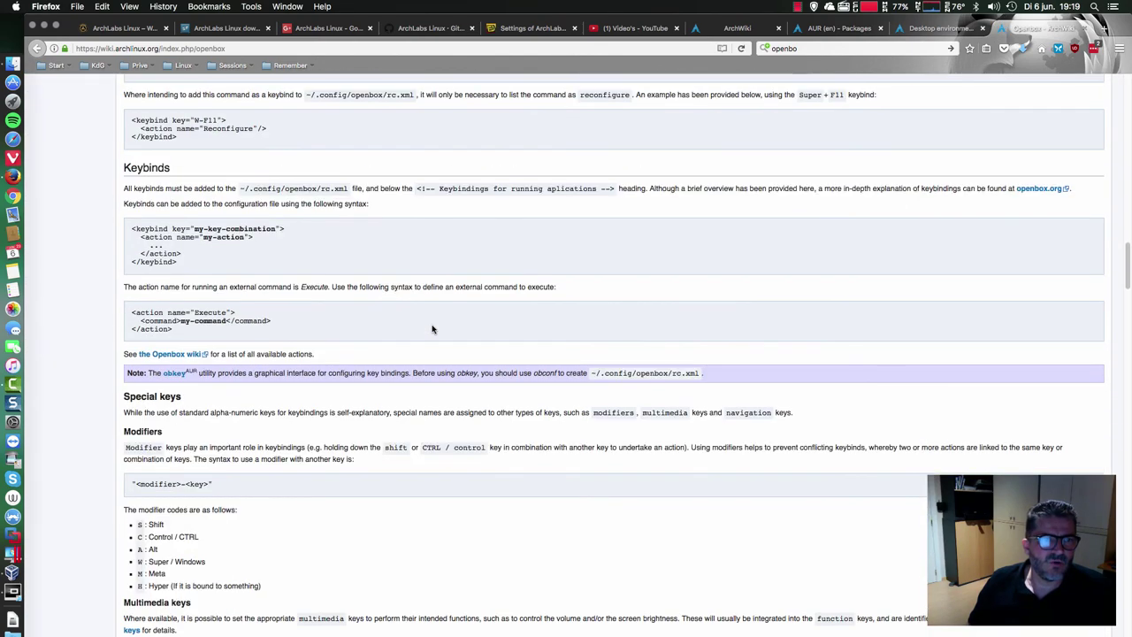
scroll(432, 329, down, 4)
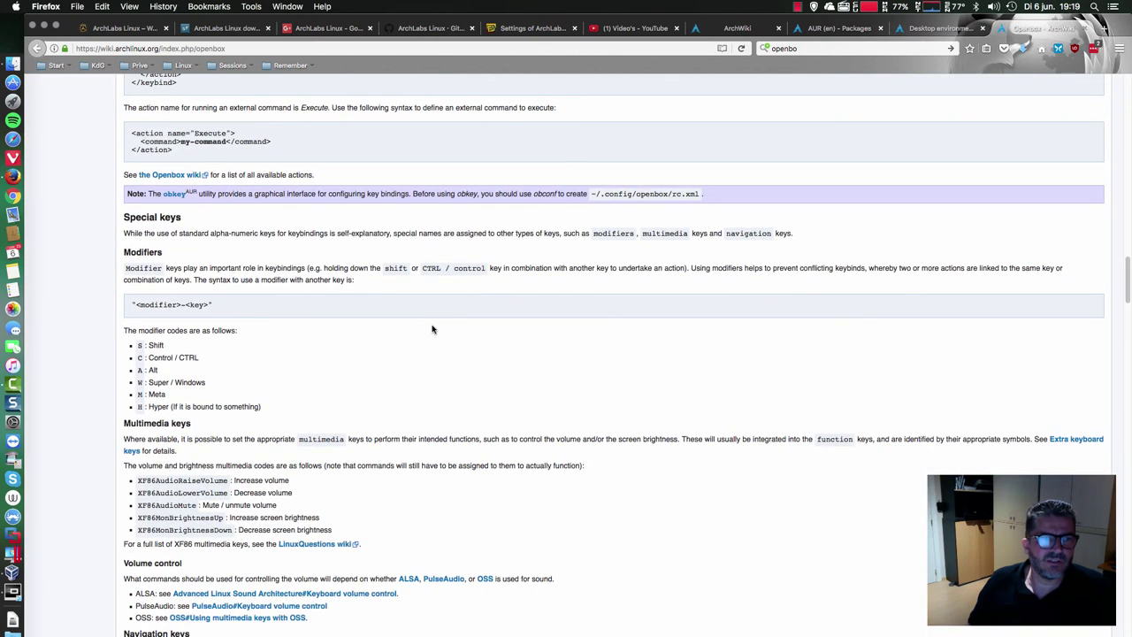
scroll(432, 329, down, 15)
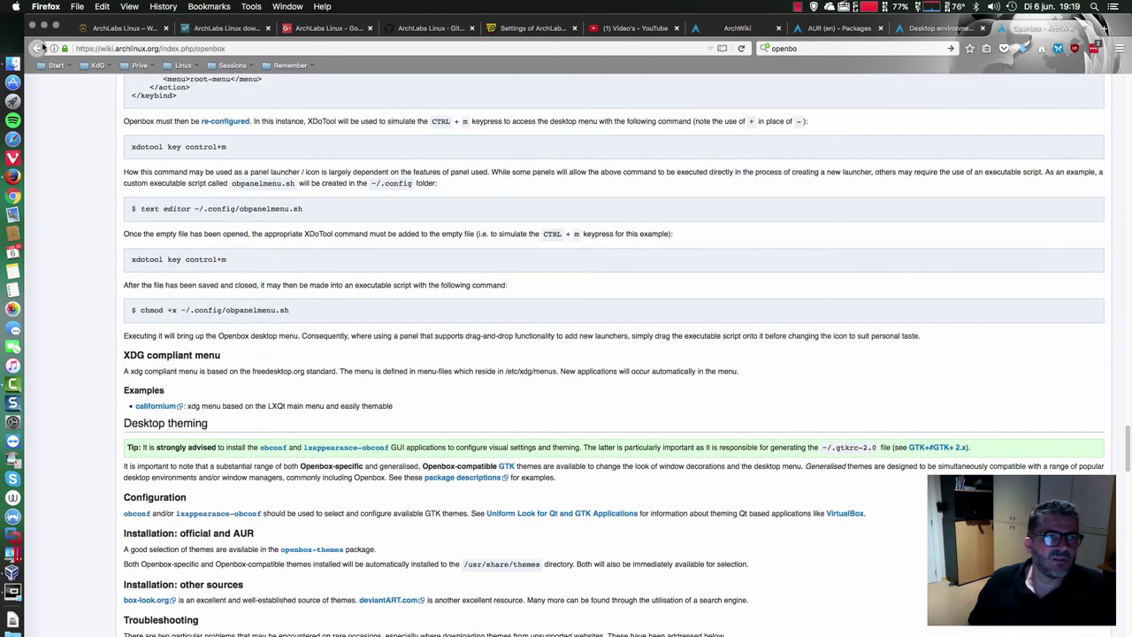
click(39, 48)
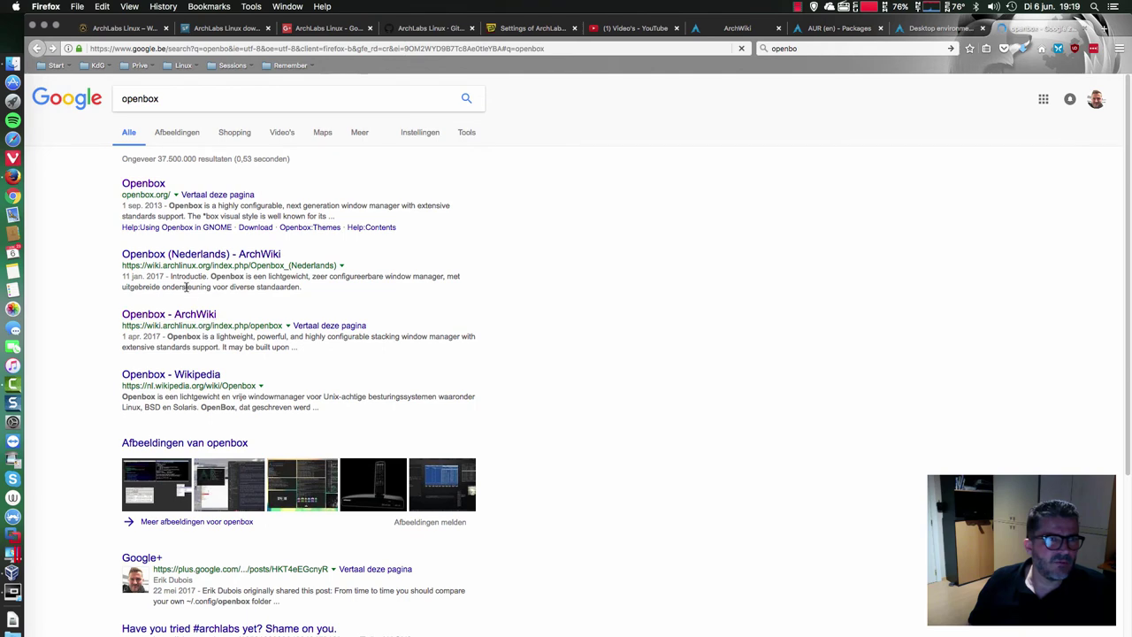
- Open Google image results for openbox and scroll through the screenshot thumbnails
click(188, 449)
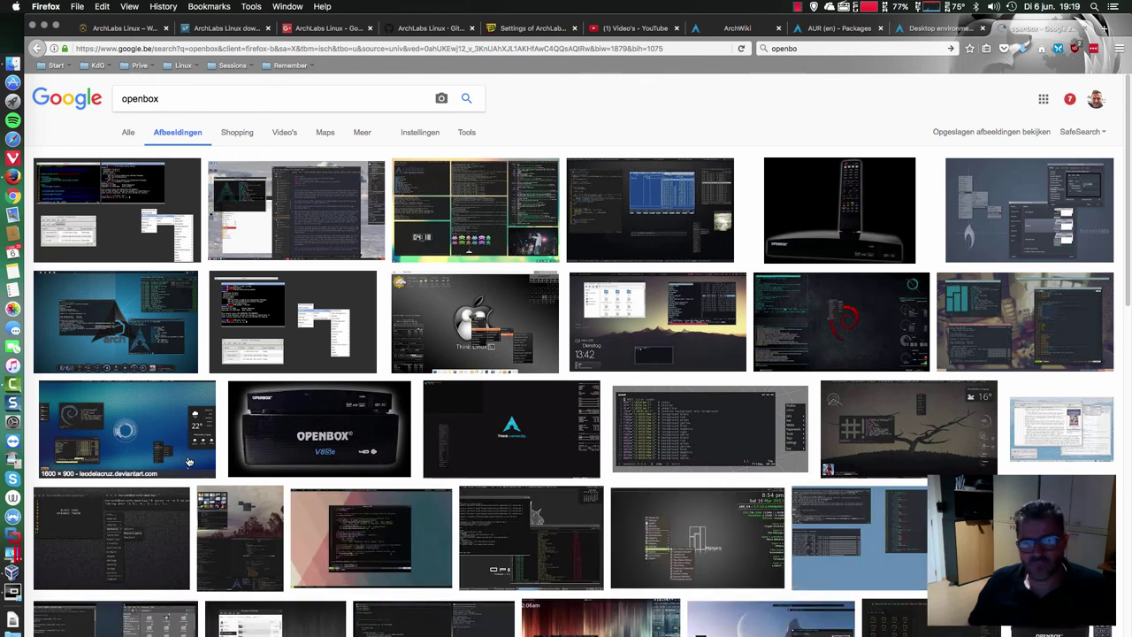
scroll(256, 425, down, 5)
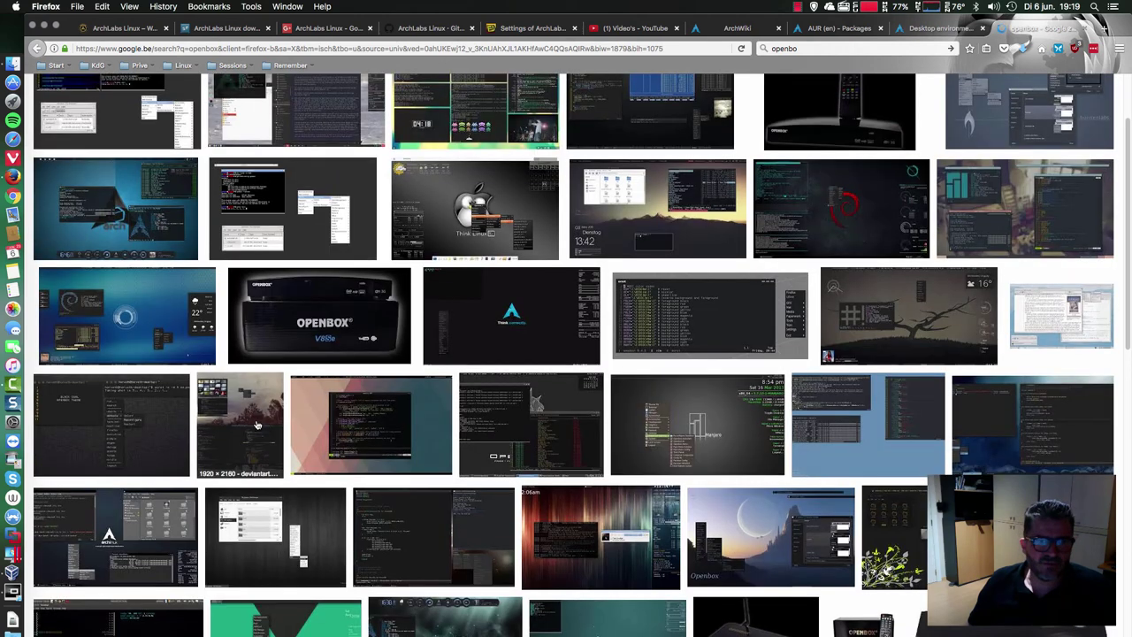
scroll(257, 426, down, 2)
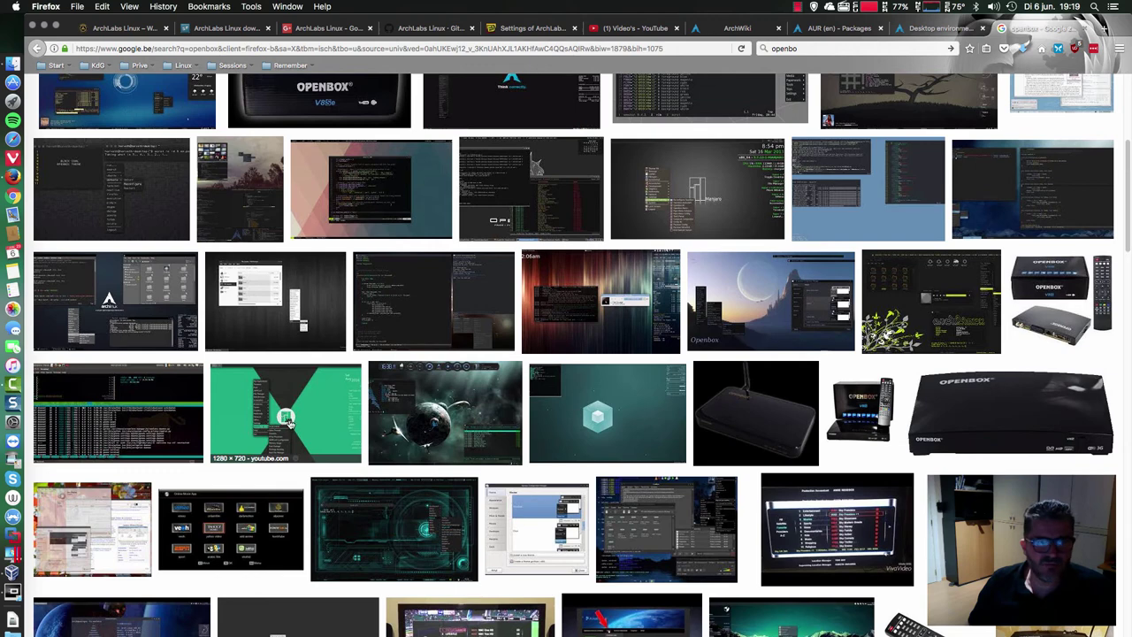
scroll(566, 442, down, 1)
scroll(566, 442, down, 3)
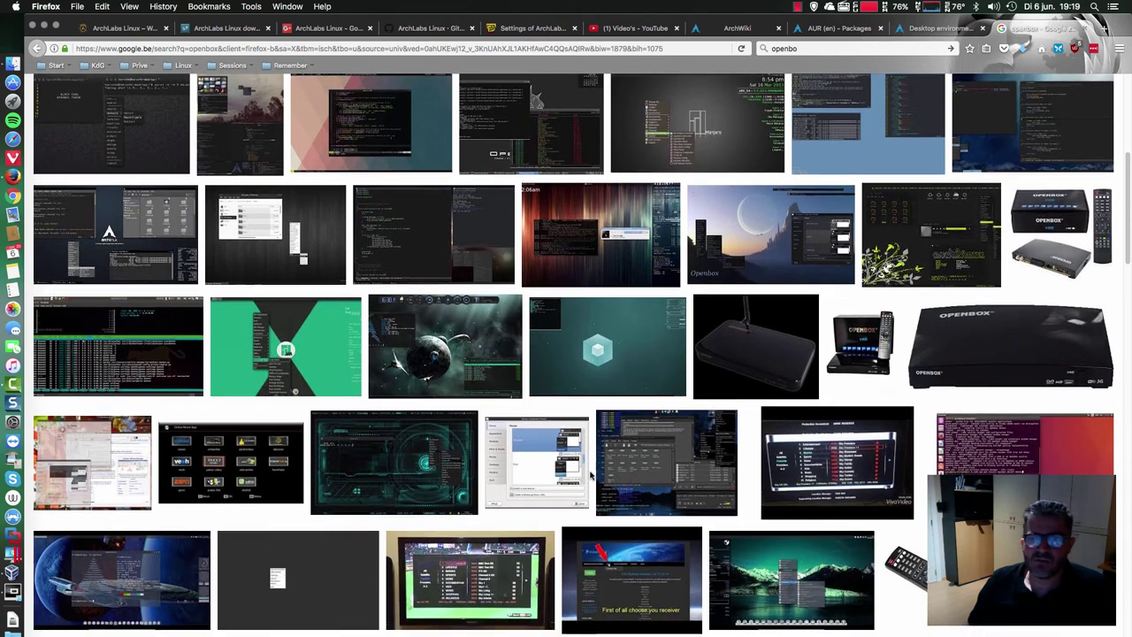
scroll(590, 476, down, 2)
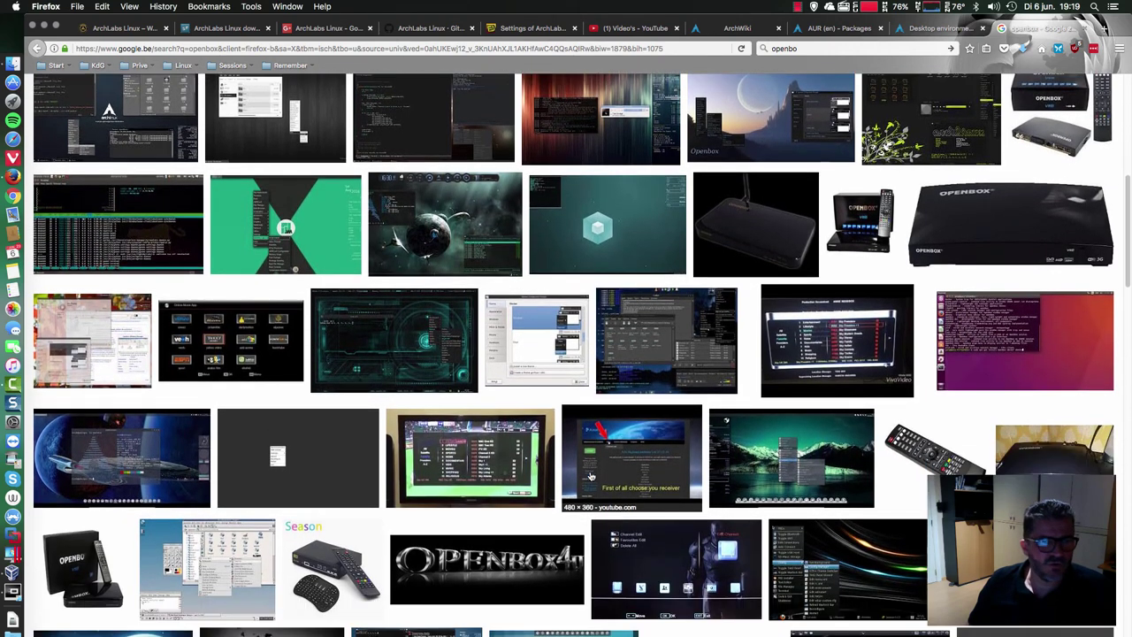
scroll(591, 476, down, 3)
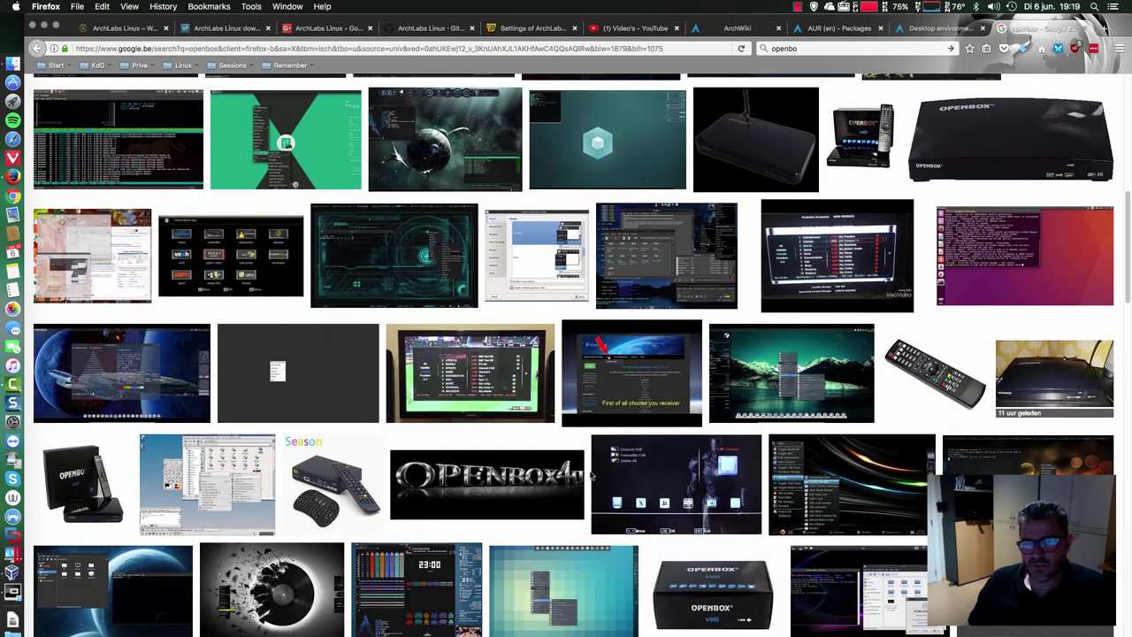
scroll(591, 476, down, 3)
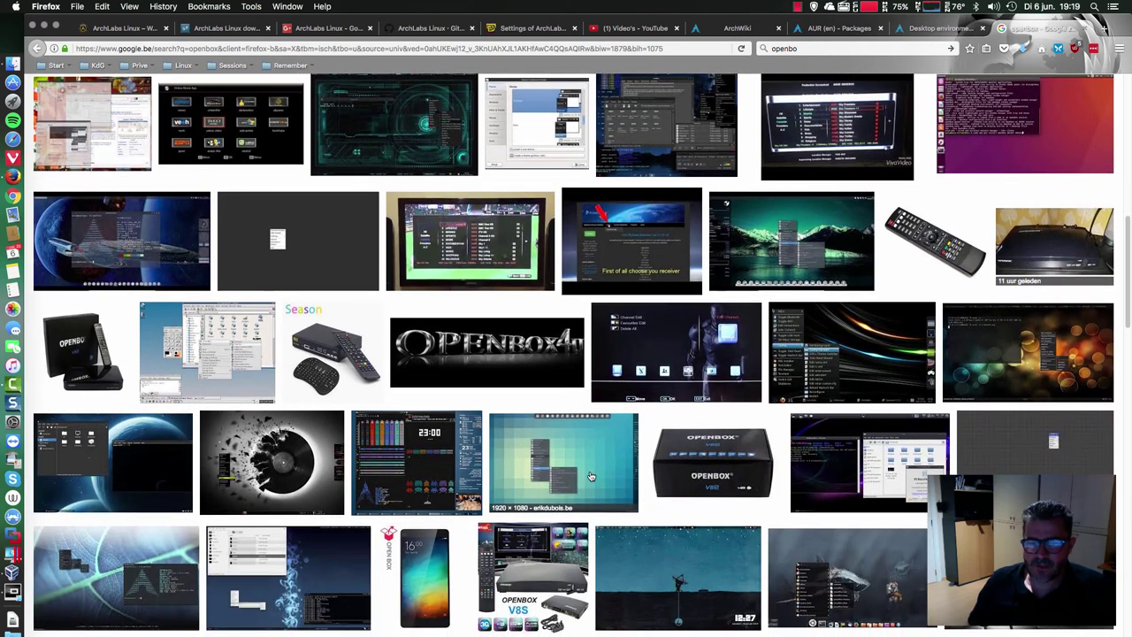
scroll(590, 476, down, 1)
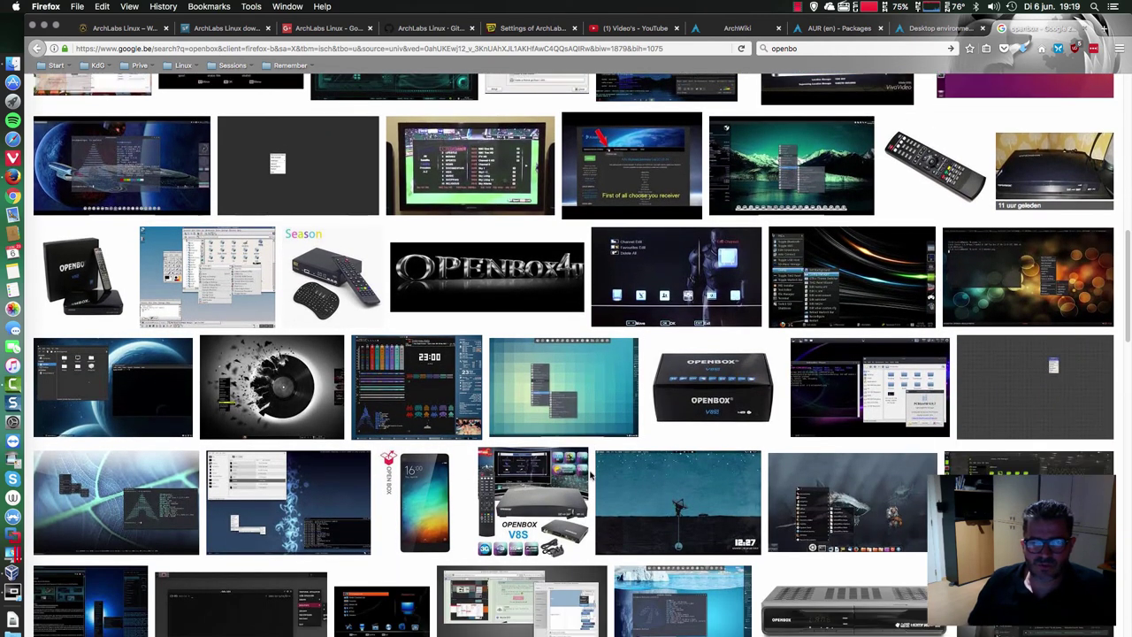
scroll(590, 476, down, 1)
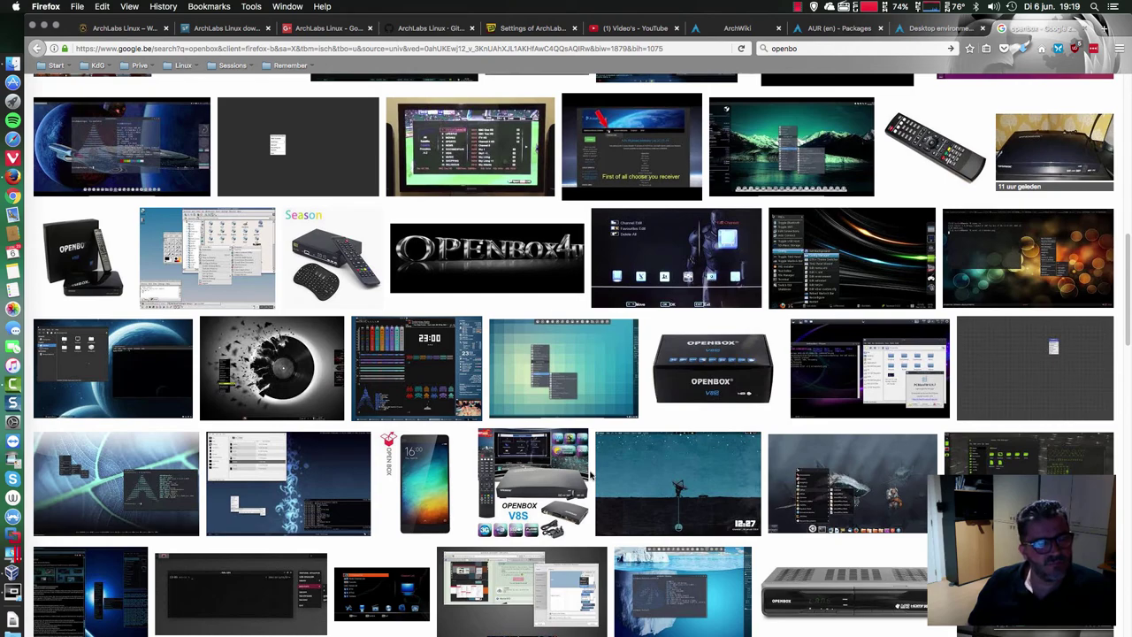
scroll(591, 475, down, 15)
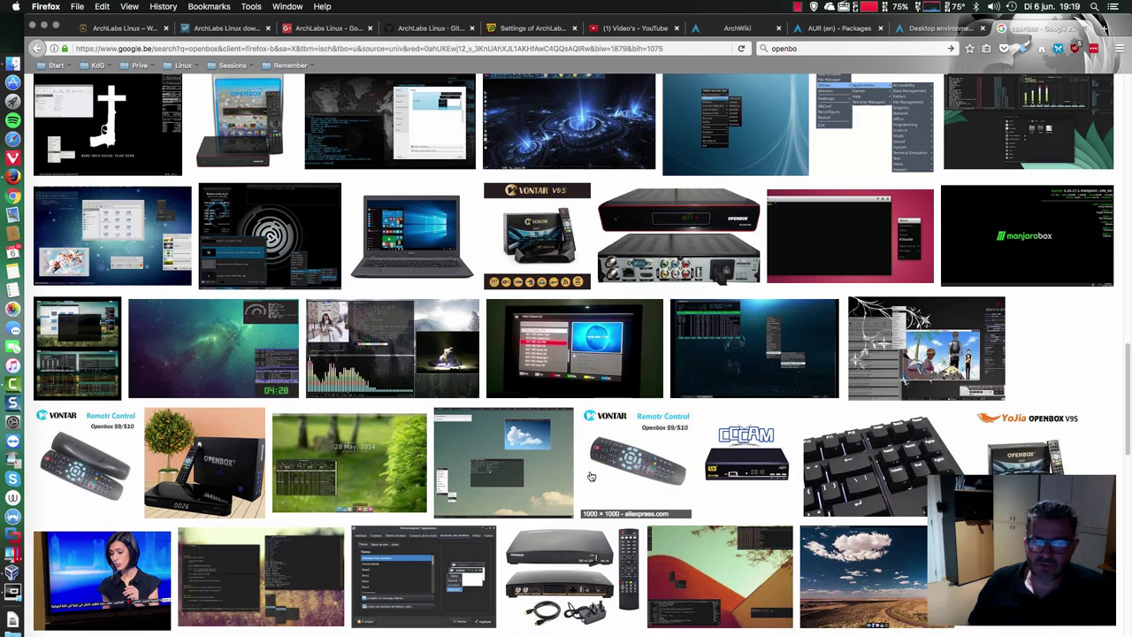
scroll(591, 476, up, 12)
scroll(590, 476, up, 15)
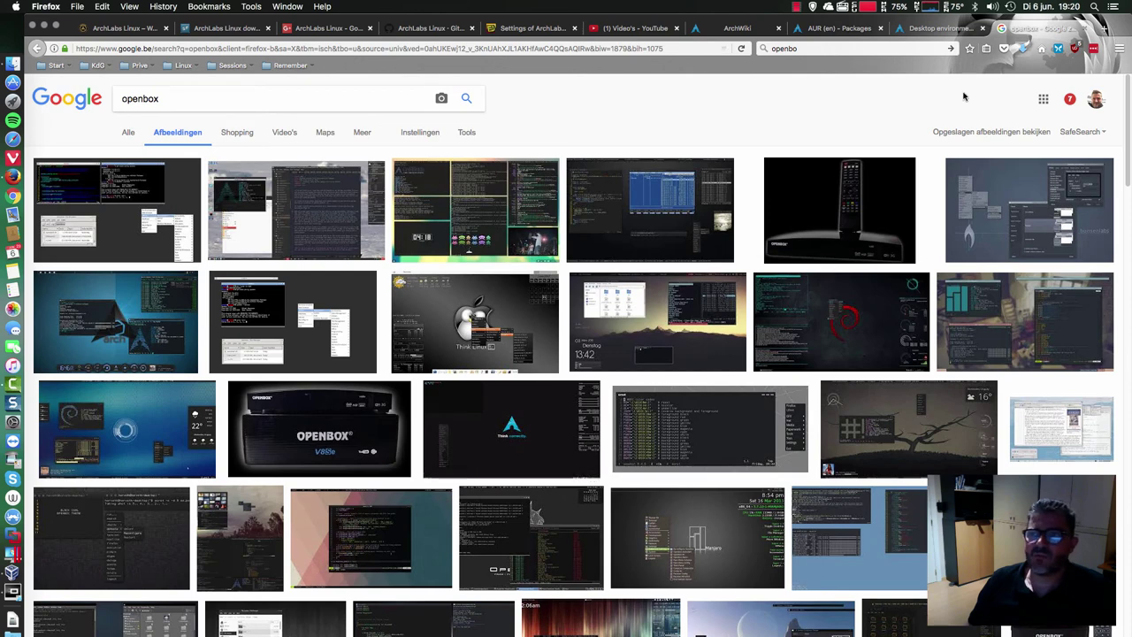
- Close the openbox Google tab, glance at the VM installer, then minimize Firefox
click(1084, 30)
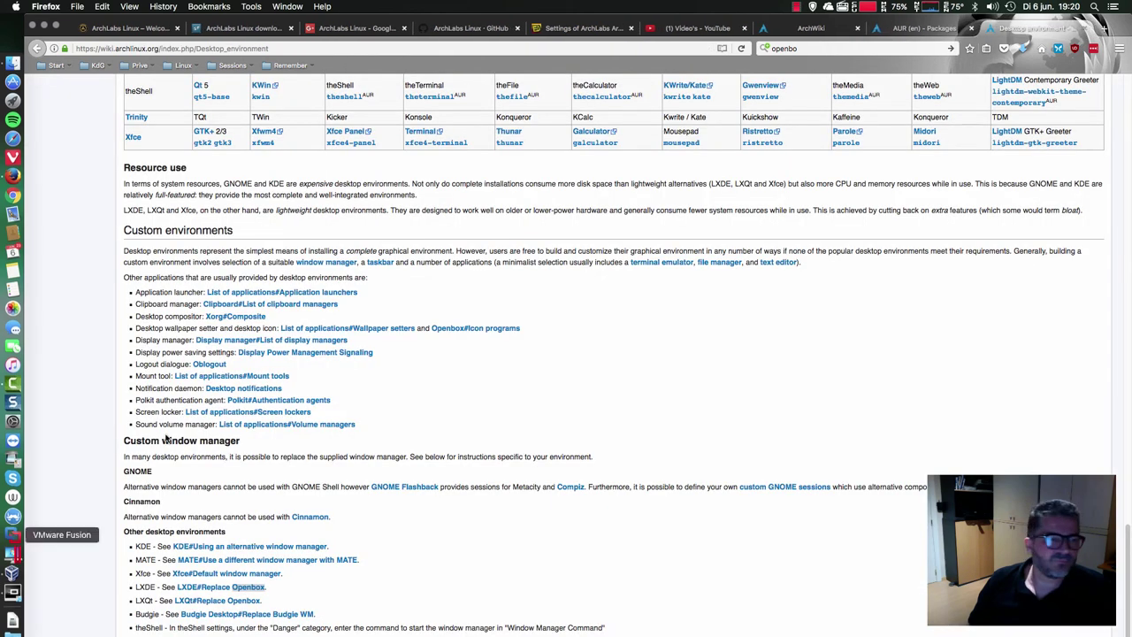
click(7, 591)
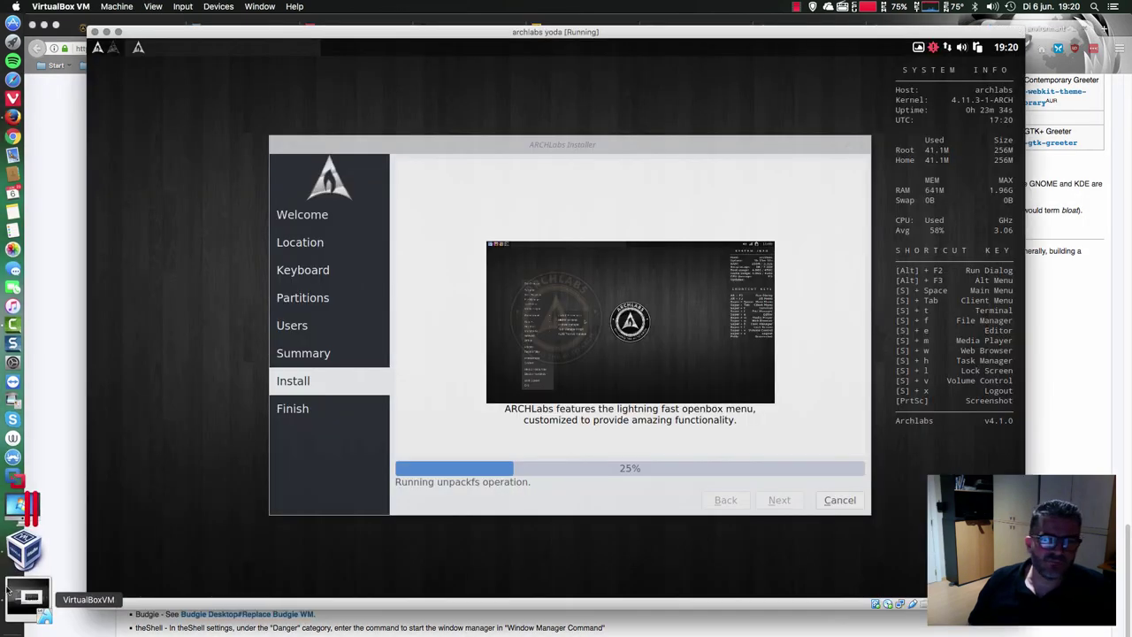
click(72, 503)
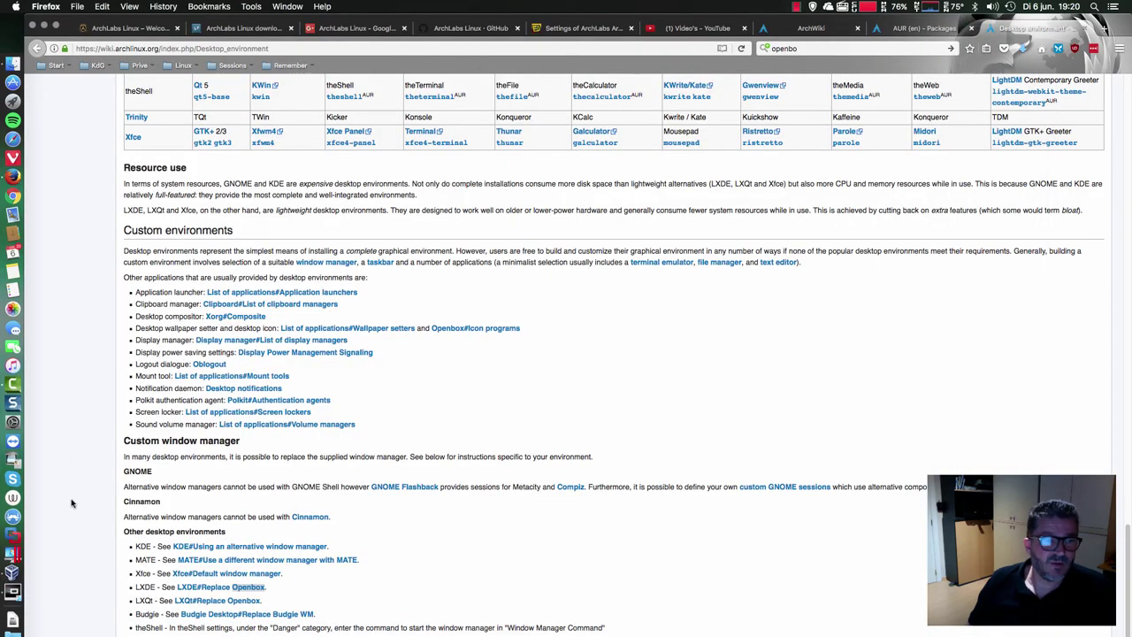
scroll(73, 420, up, 10)
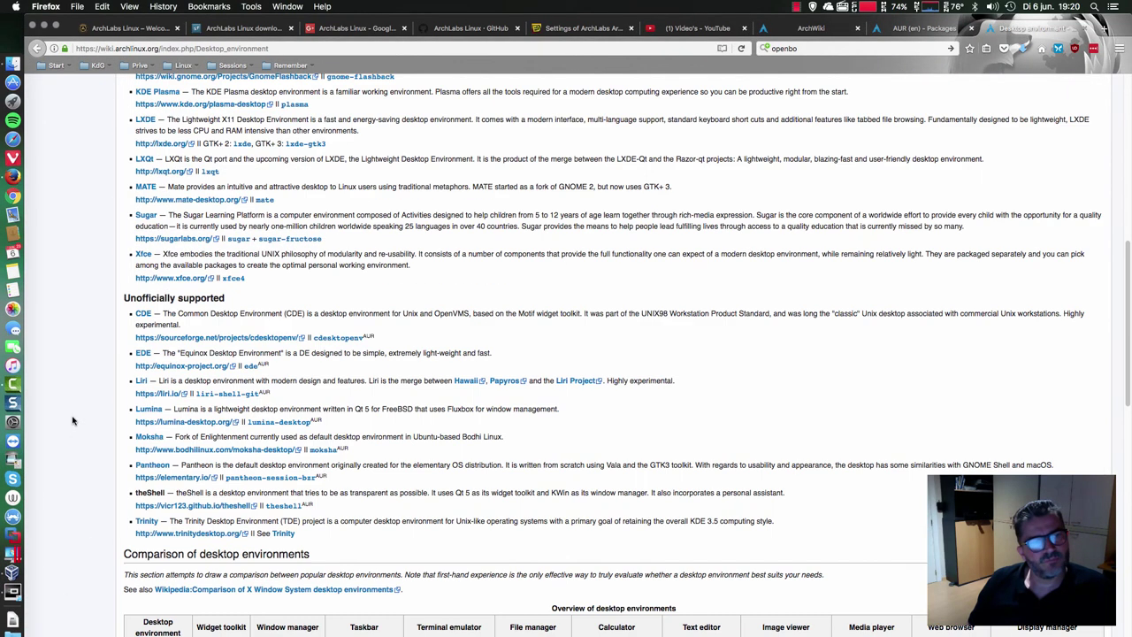
scroll(72, 420, up, 10)
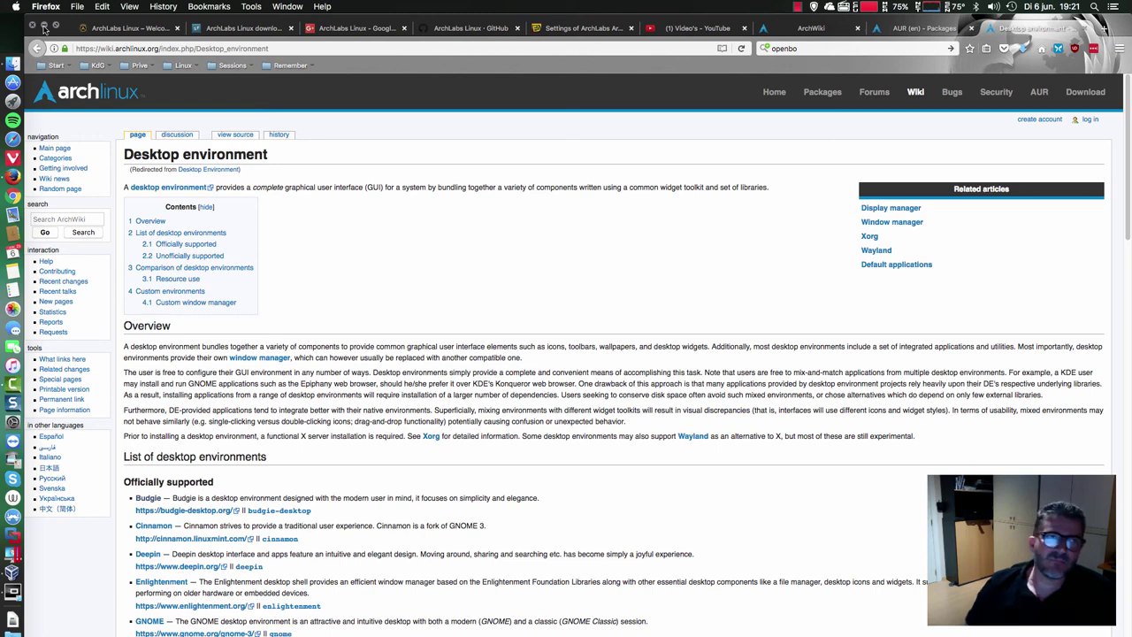
click(43, 27)
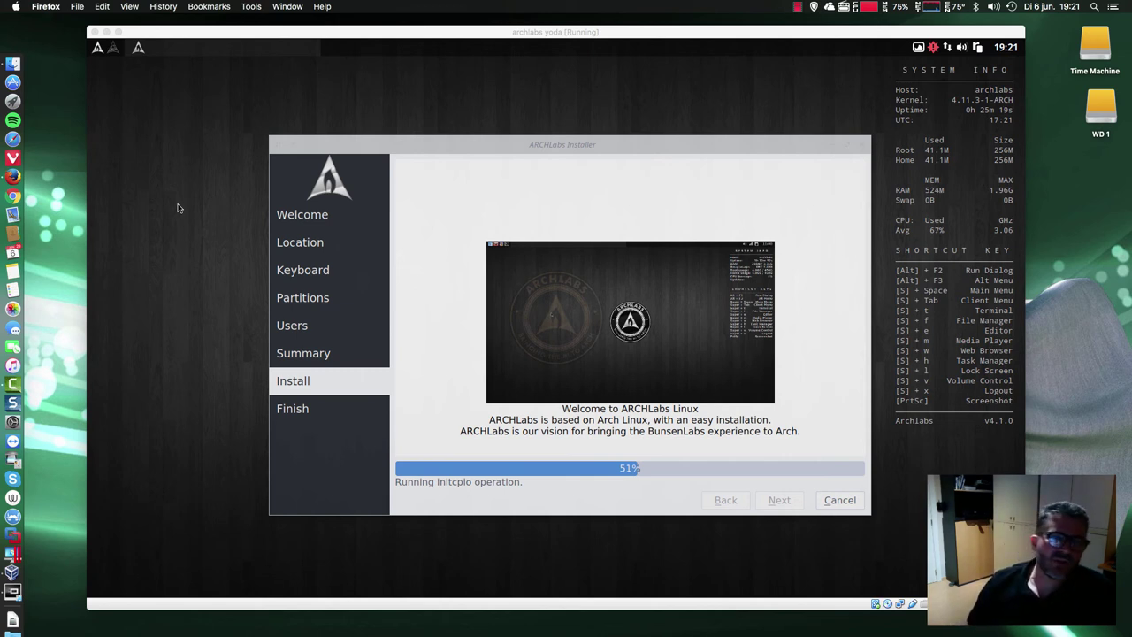
- Open the ArchLabs desktop right-click menu in the VM and expand its Preferences submenu
right_click(177, 208)
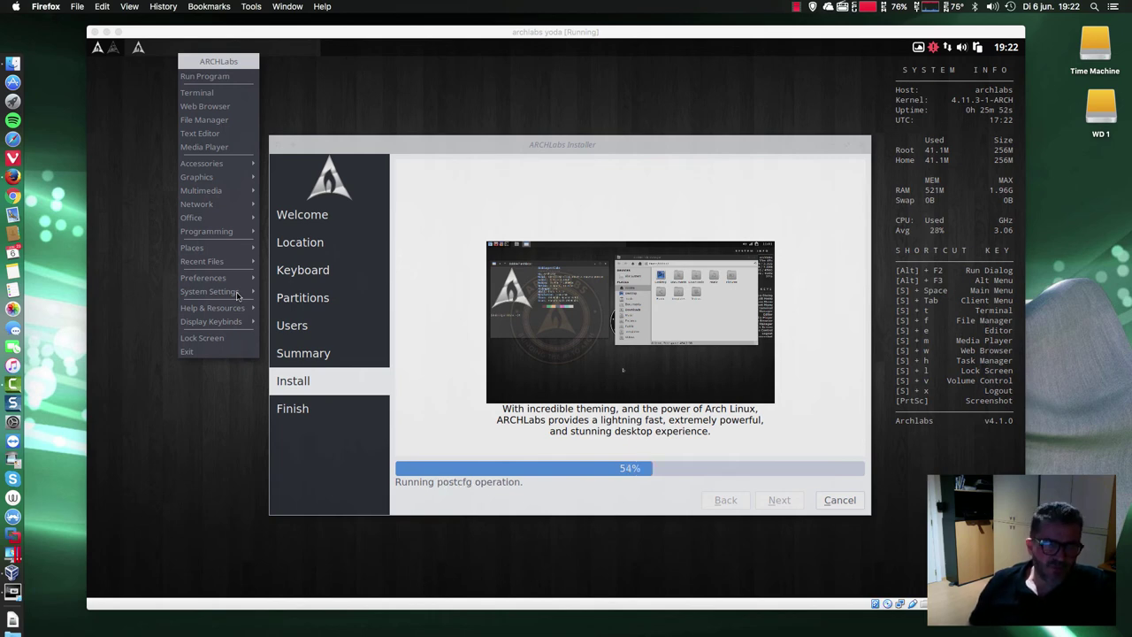
click(186, 371)
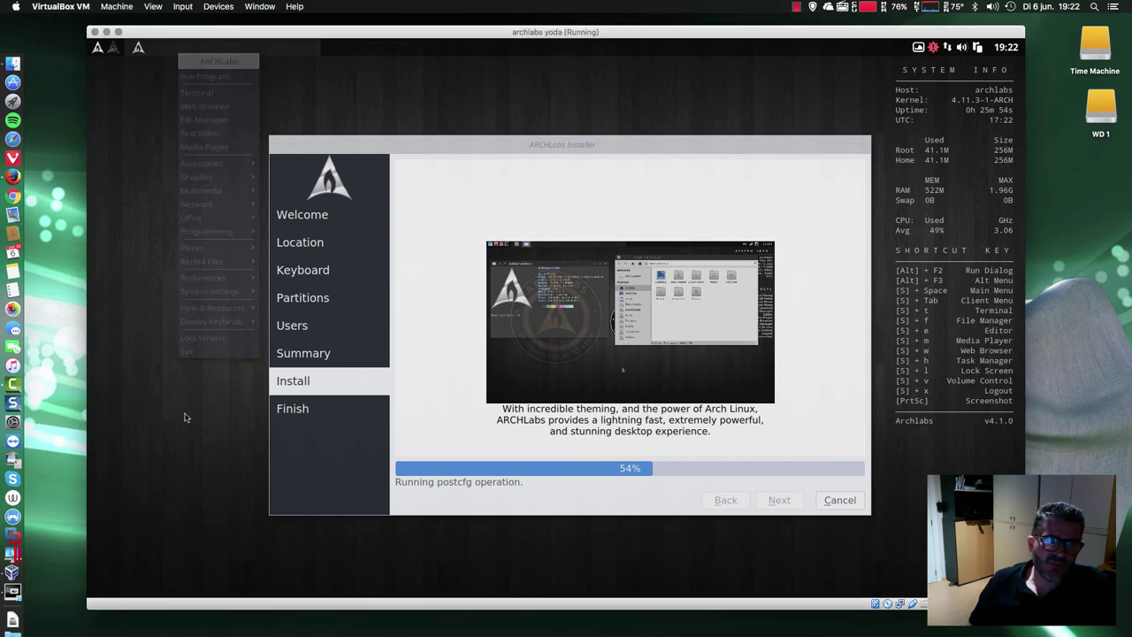
right_click(186, 418)
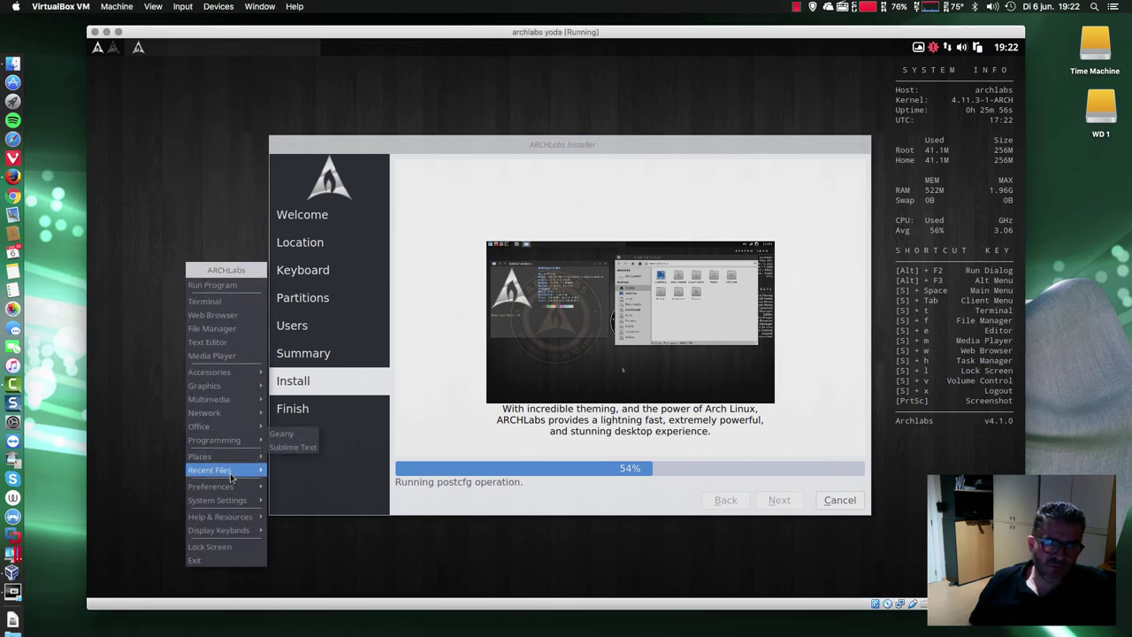
mouse_move(234, 489)
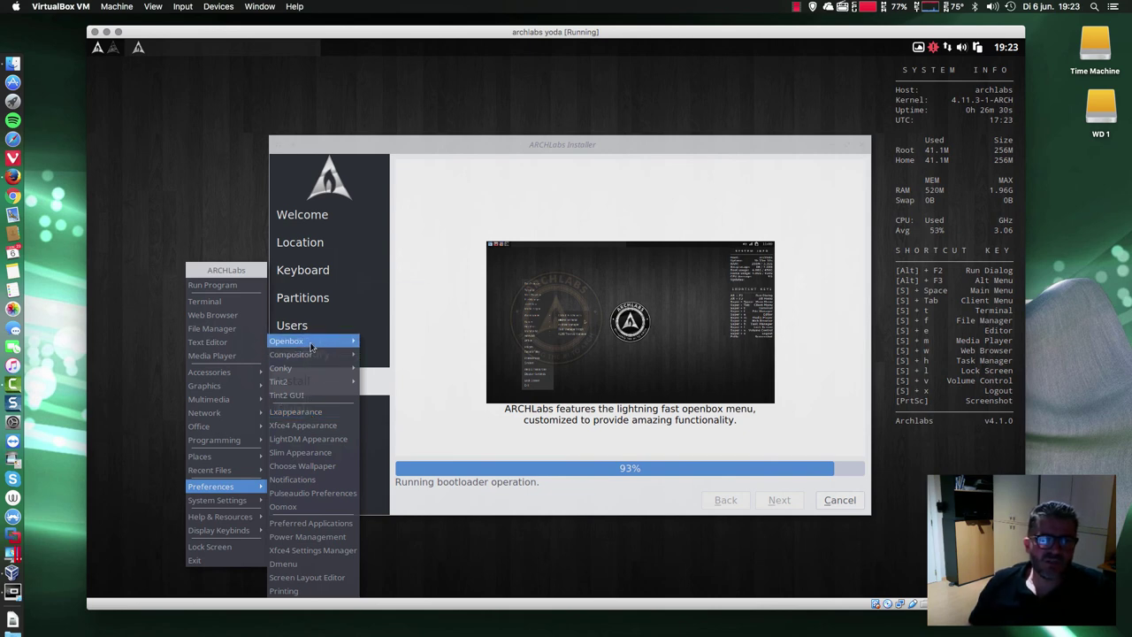
- Wait for the ArchLabs installer to finish and show its 'All done' page
mouse_move(315, 345)
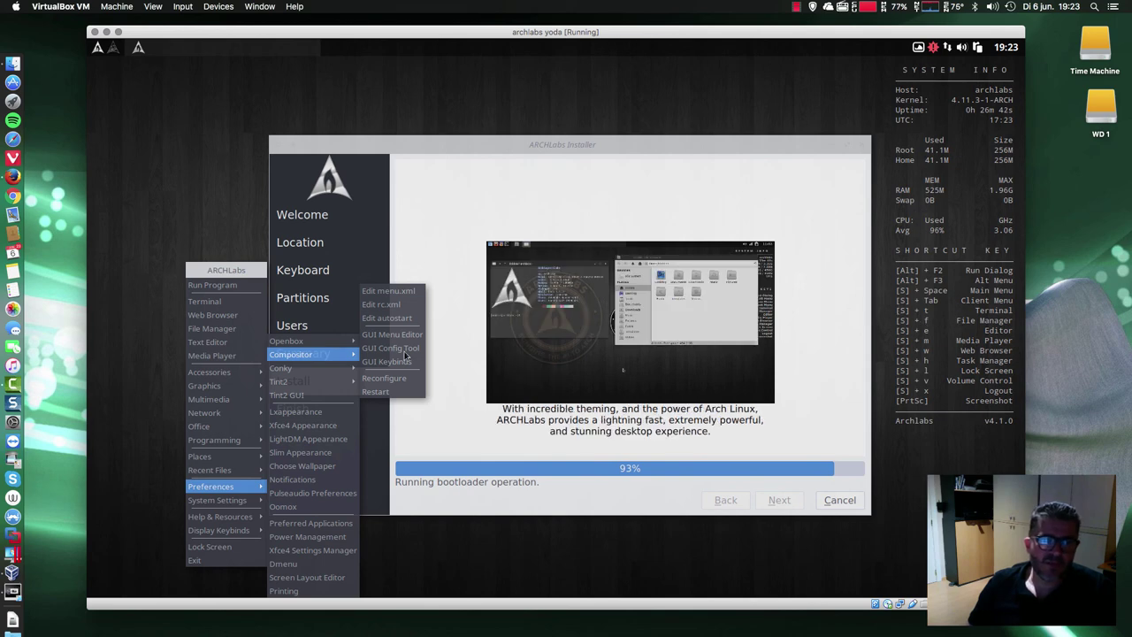
mouse_move(287, 381)
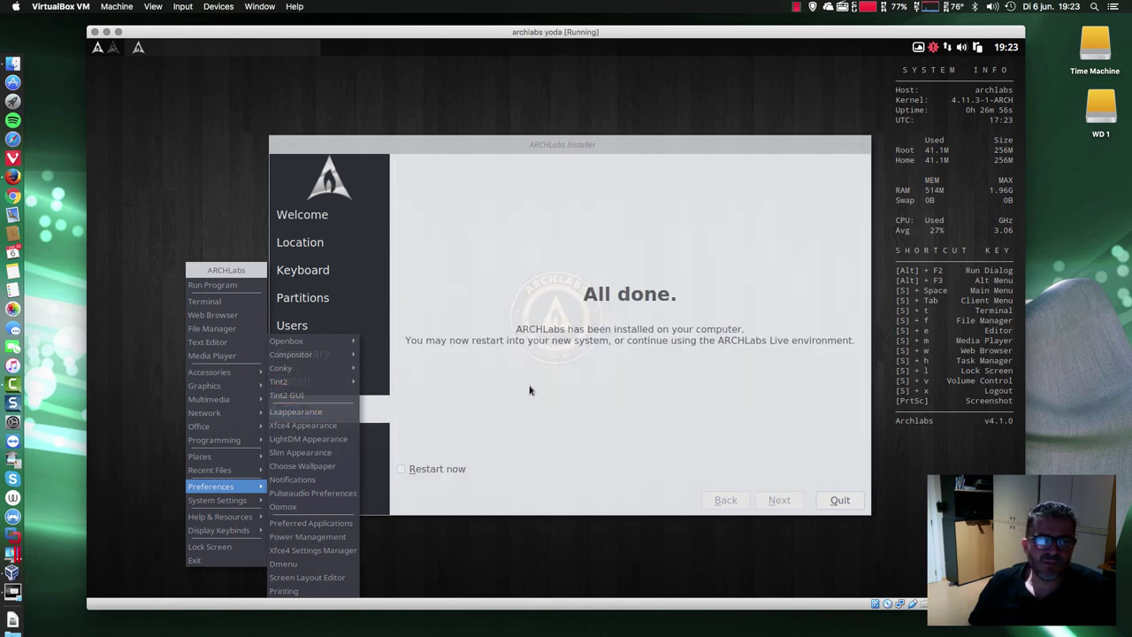
- Shut down the live session via Exit, then open archlabs yoda's optical drive options in VirtualBox Manager
click(531, 390)
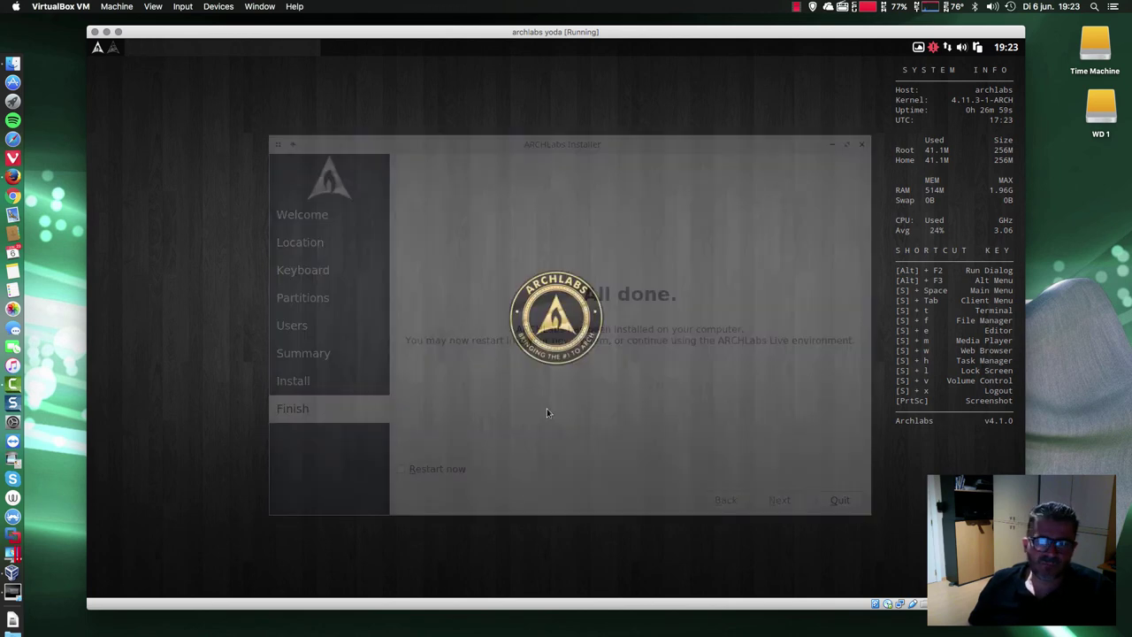
right_click(481, 371)
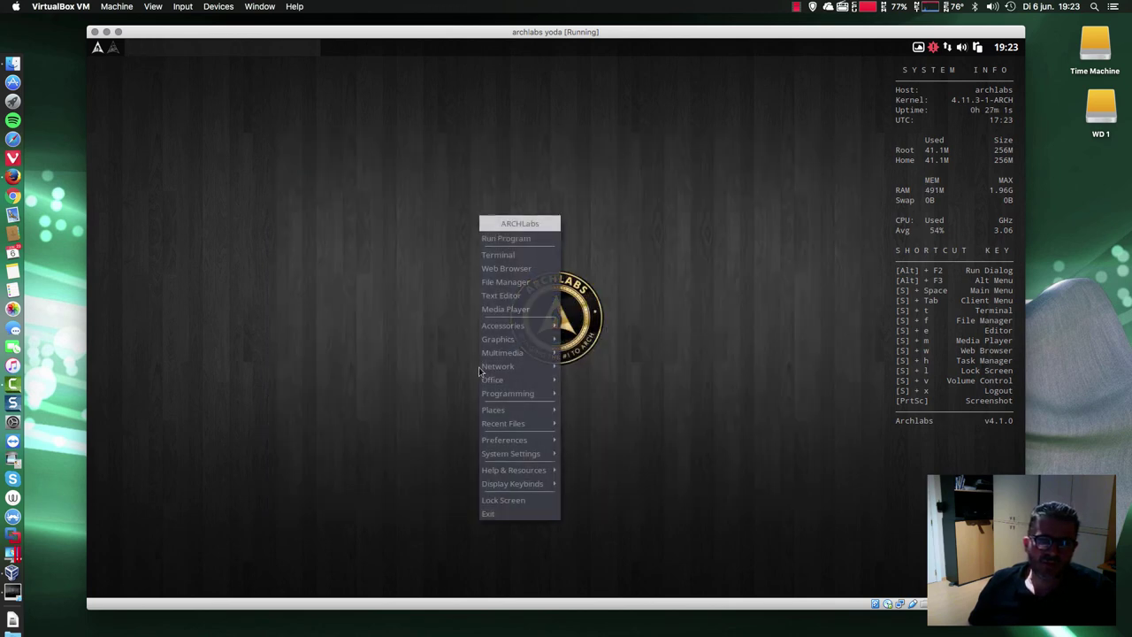
click(502, 513)
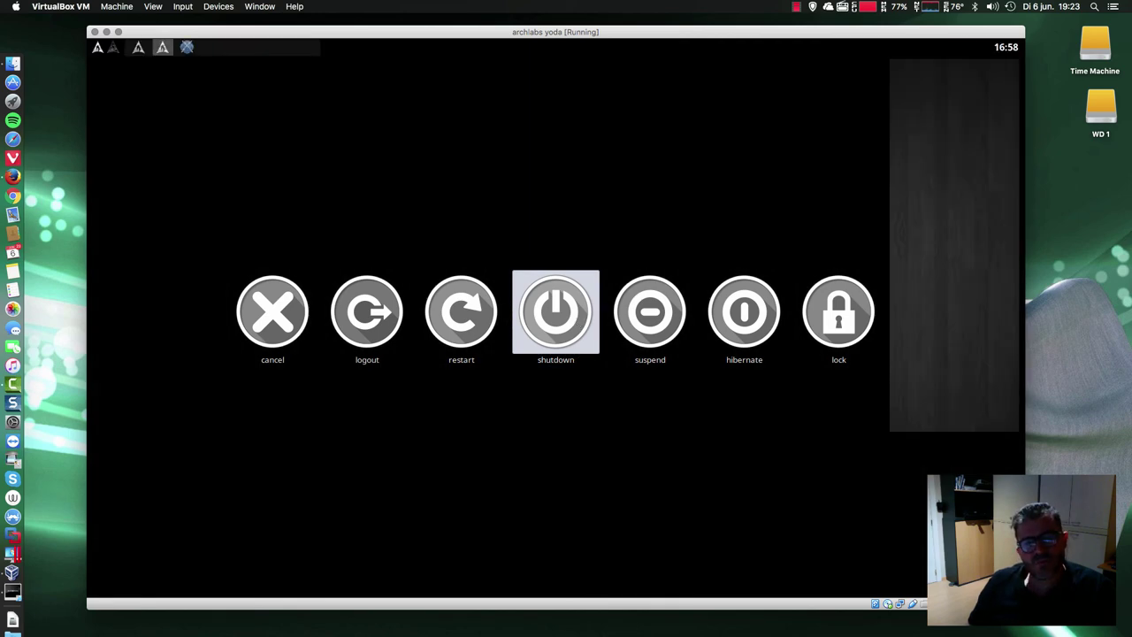
click(575, 322)
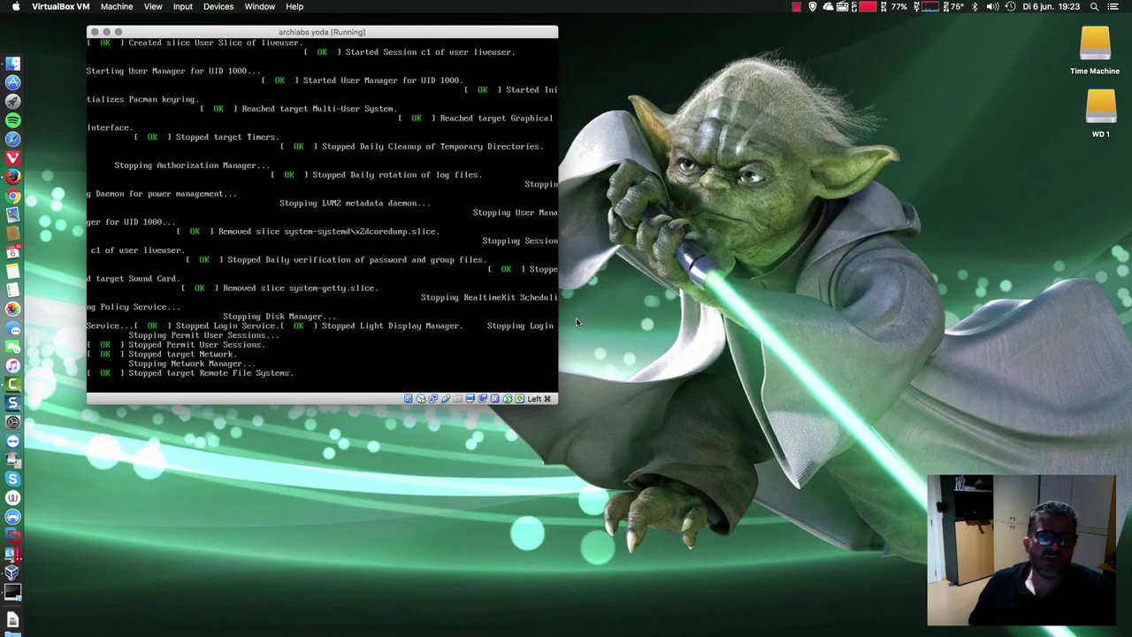
click(18, 578)
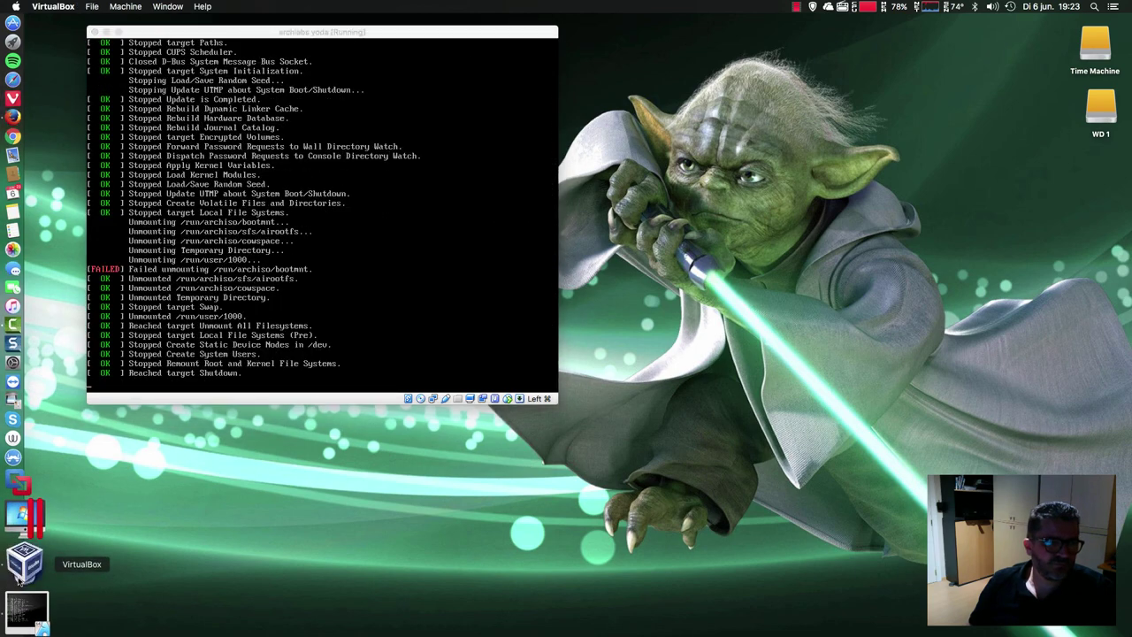
click(639, 362)
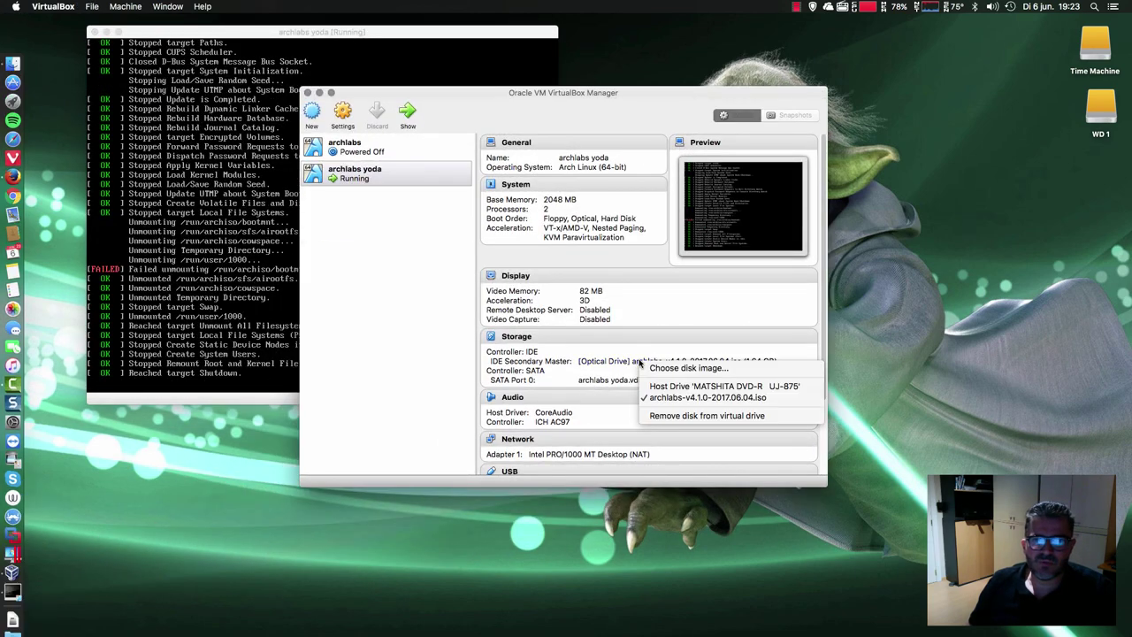
- Force-eject the ArchLabs ISO so the VM's optical drive is empty
click(734, 399)
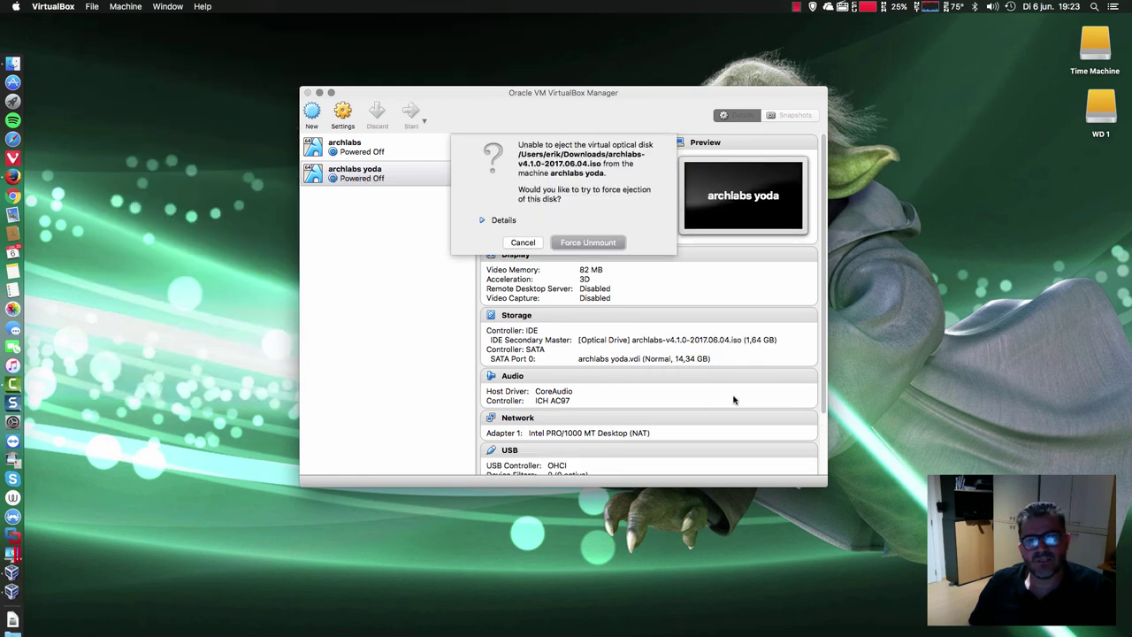
click(652, 341)
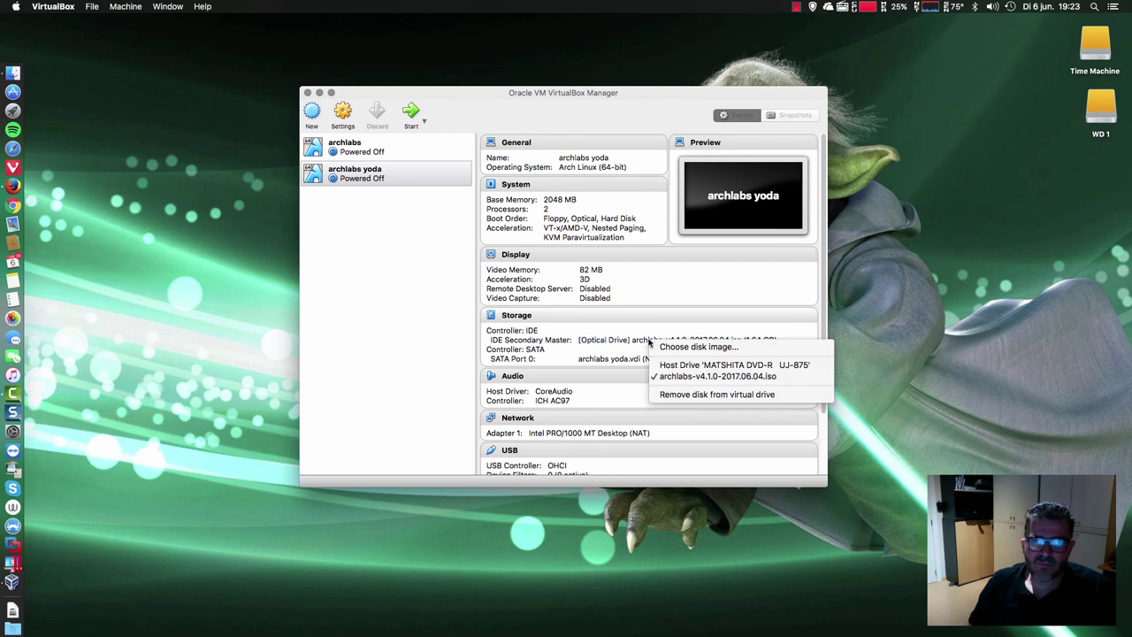
click(670, 394)
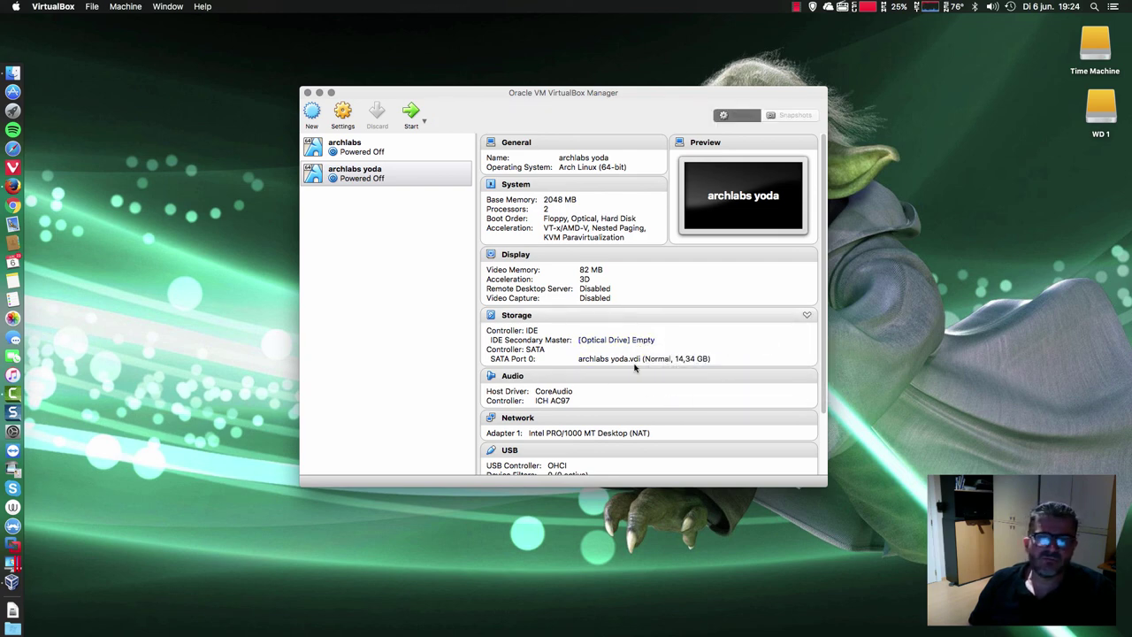
- Start the archlabs yoda VM again and minimize the VirtualBox Manager
click(410, 111)
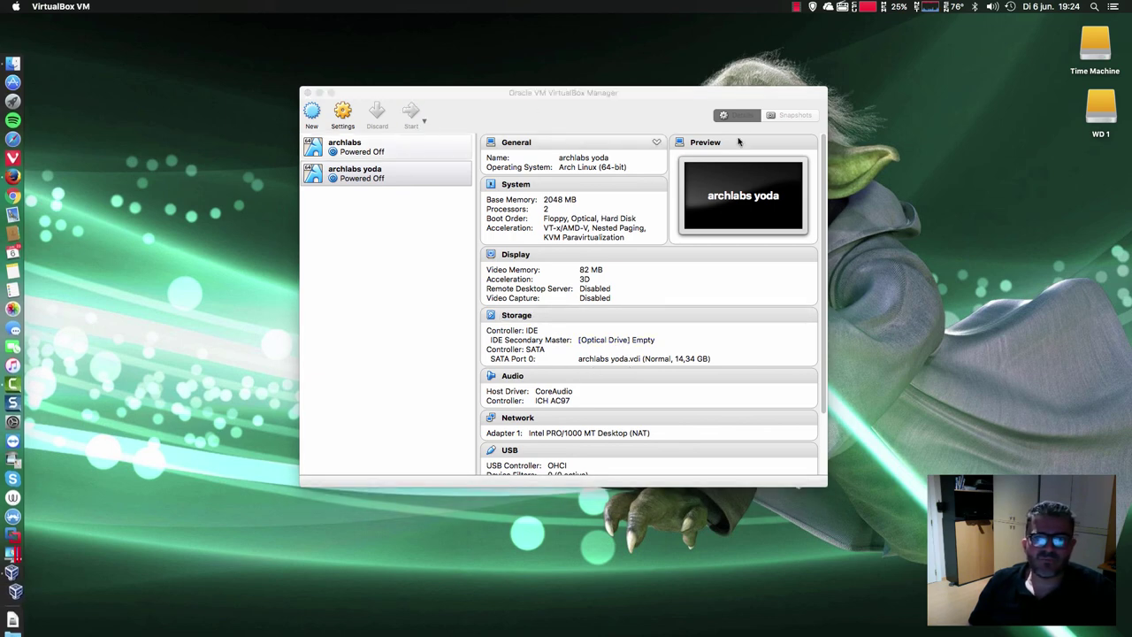
click(776, 100)
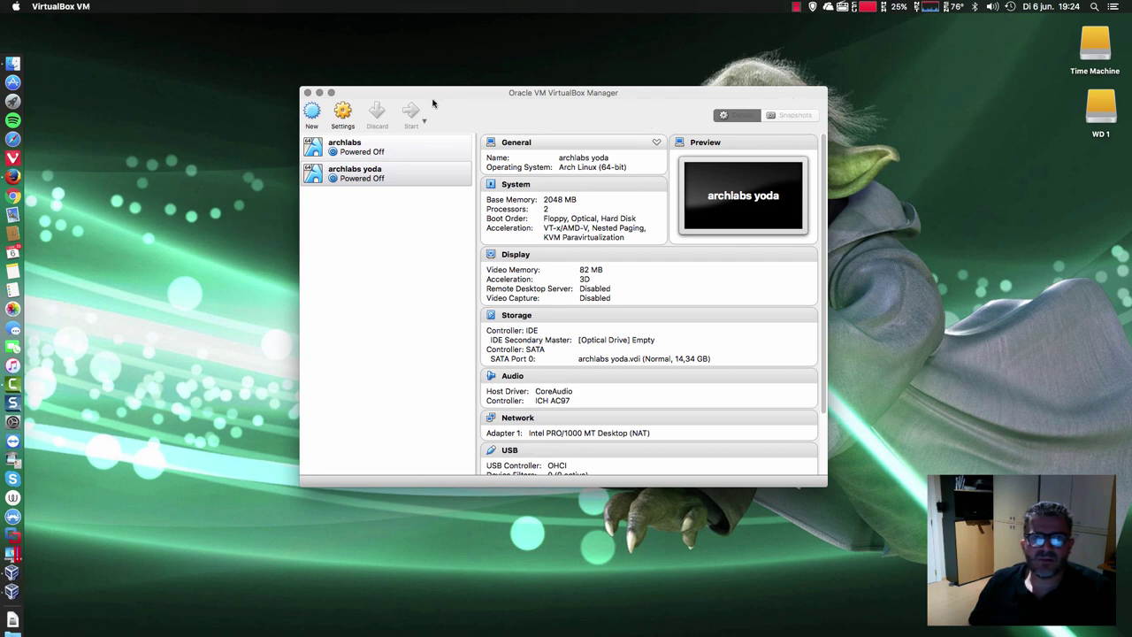
click(319, 92)
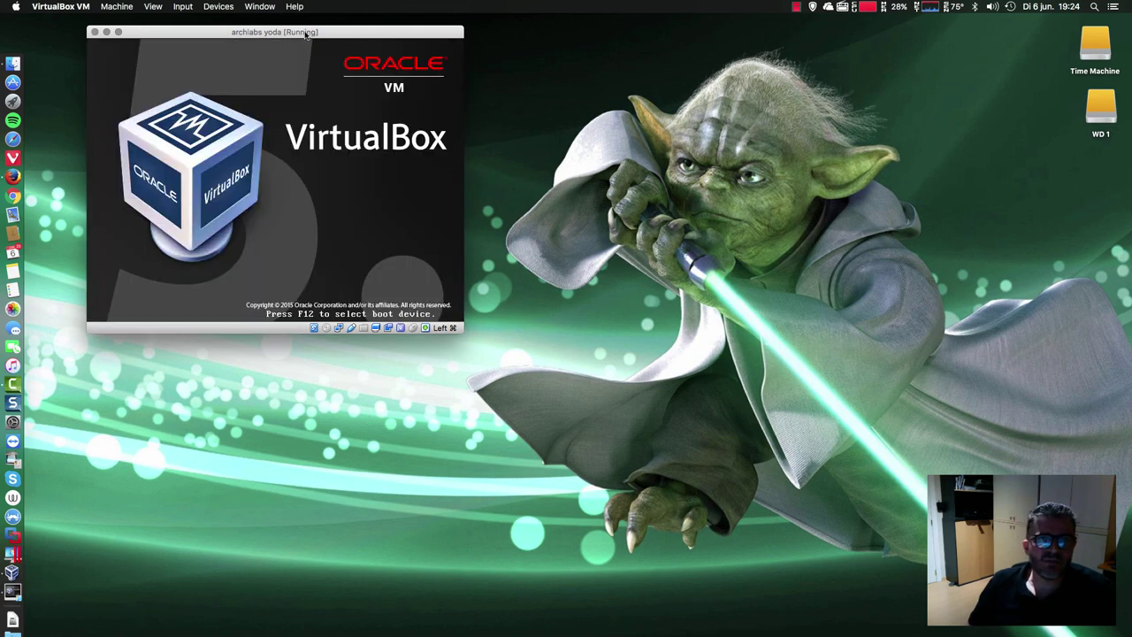
- Center and enlarge the VM window, then boot the ARCHLabs Linux GRUB entry
drag(306, 34, 563, 56)
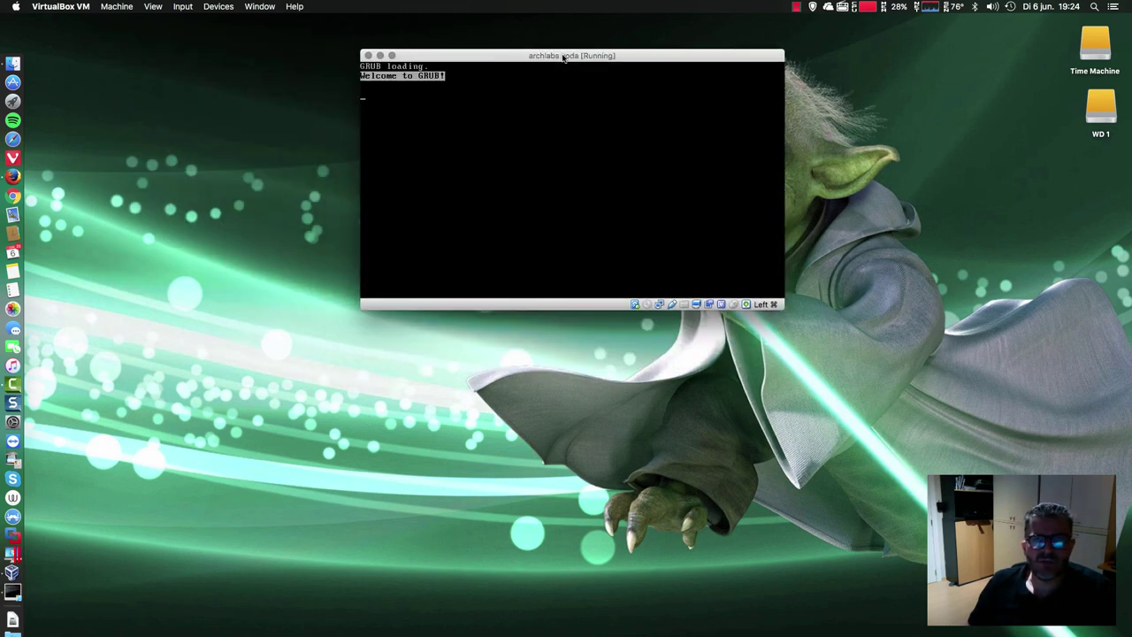
double_click(562, 56)
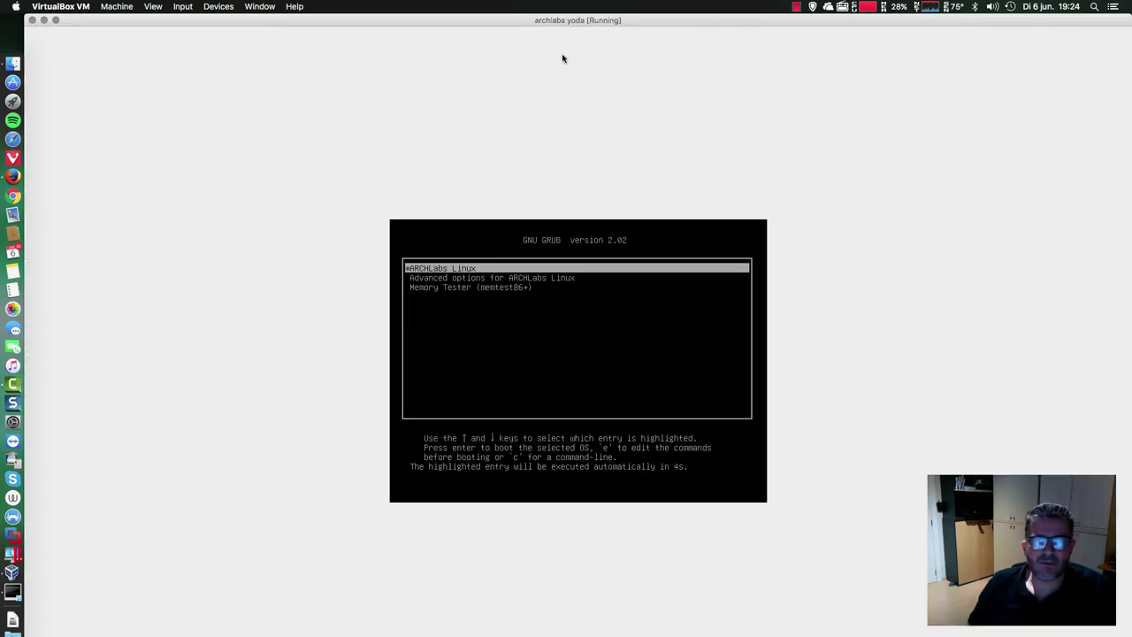
key(Return)
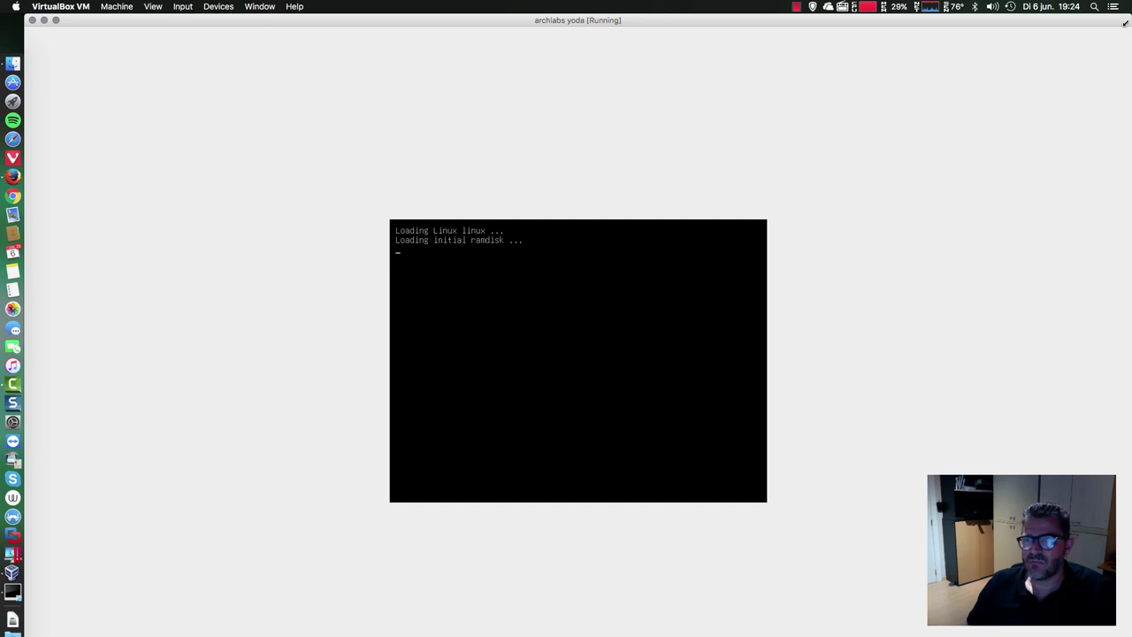
drag(1123, 24, 1060, 21)
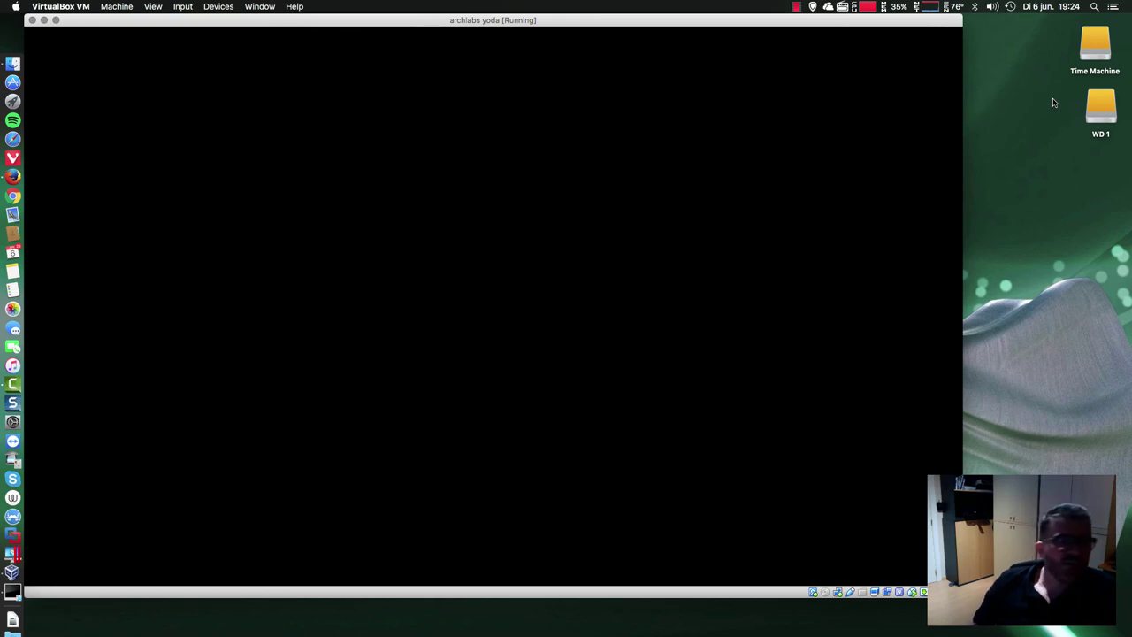
- Read the ArchLabs 4.1 Yoda release post in Firefox, then minimize the browser
click(16, 175)
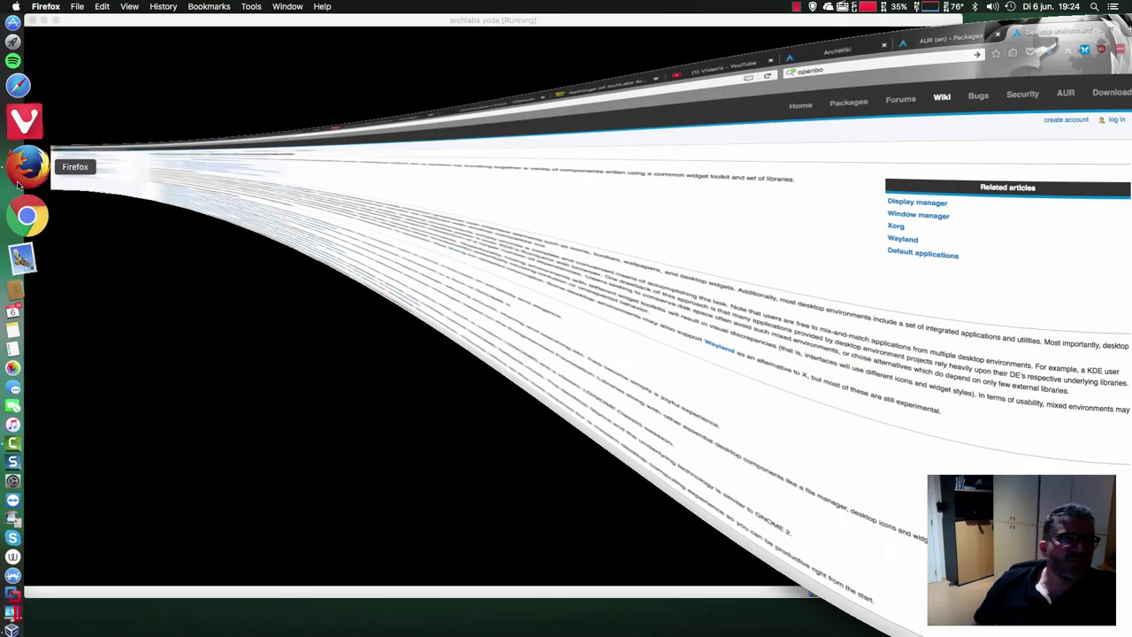
click(142, 28)
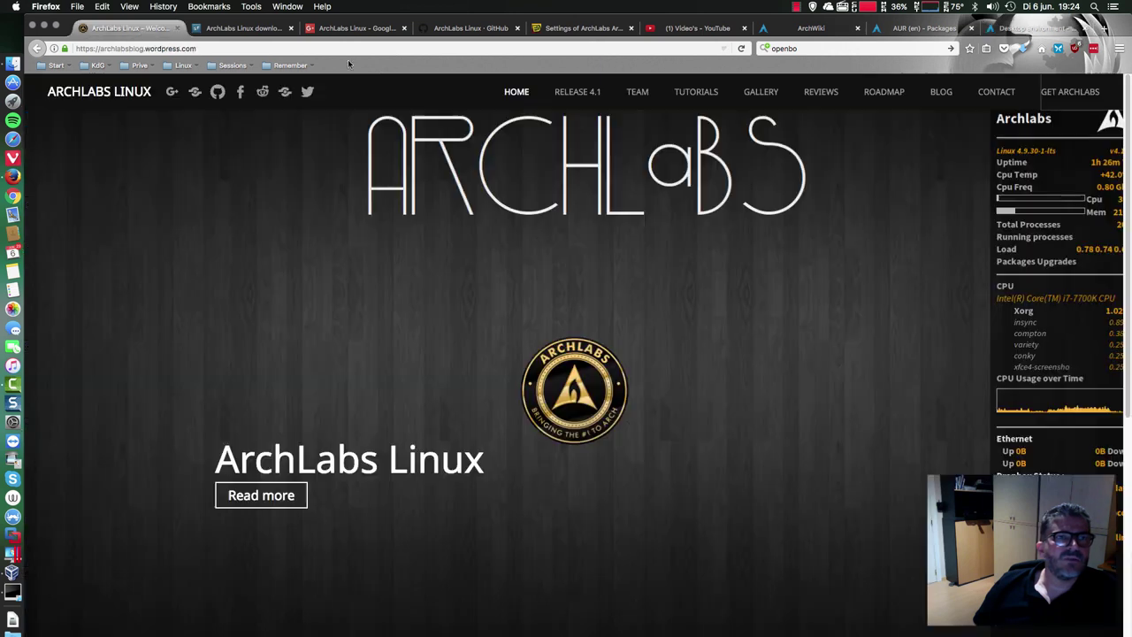
click(576, 92)
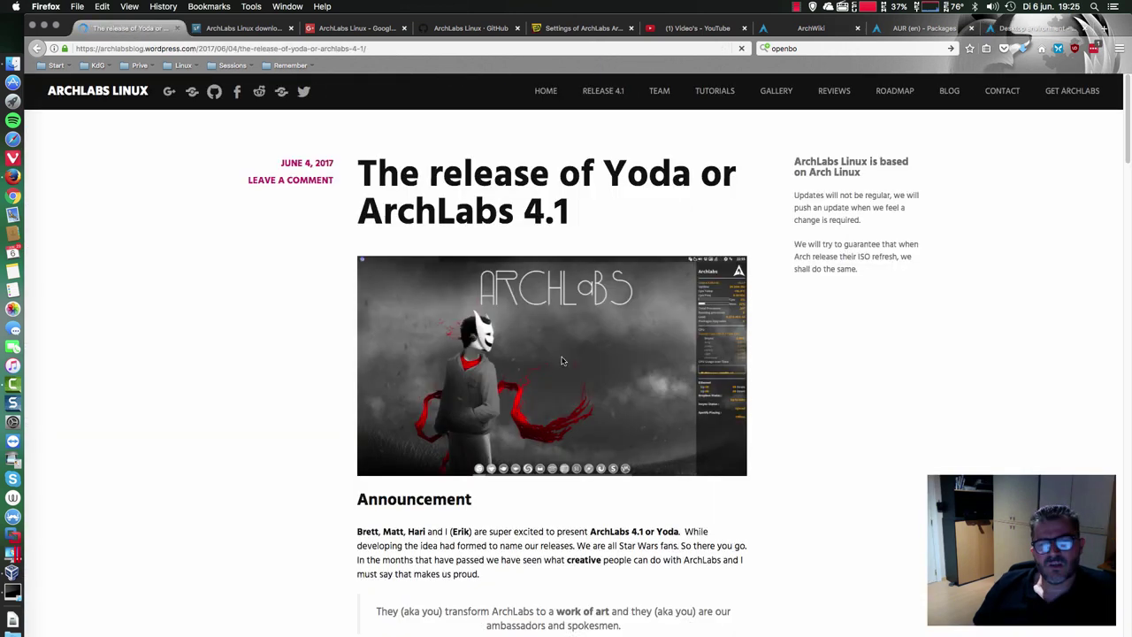
scroll(566, 389, down, 3)
scroll(579, 423, down, 5)
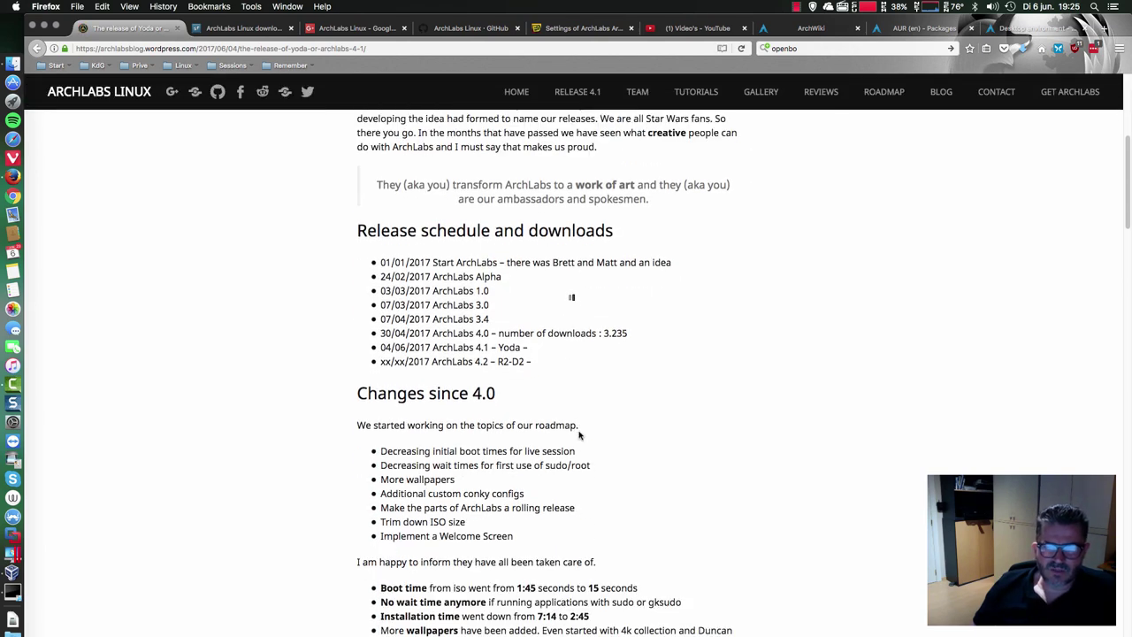
scroll(579, 433, down, 1)
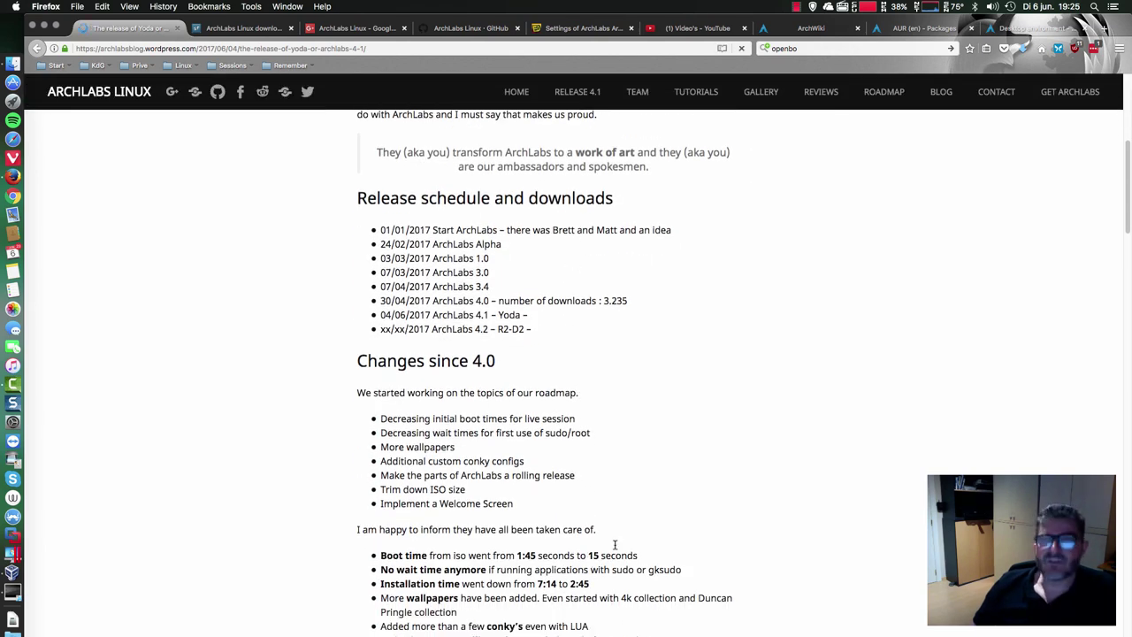
click(46, 23)
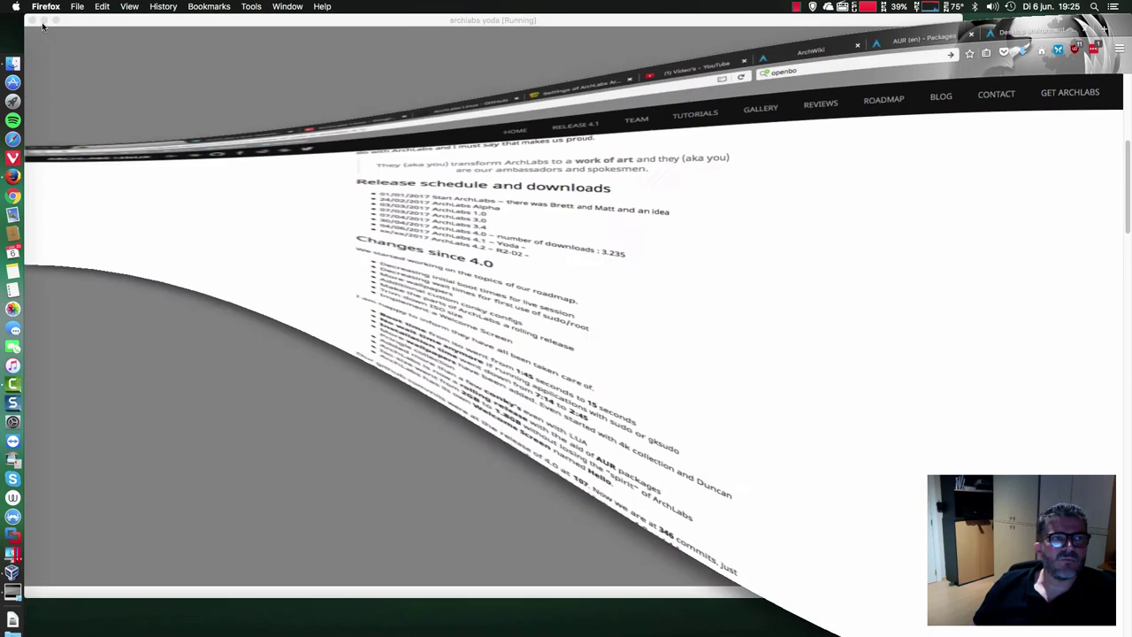